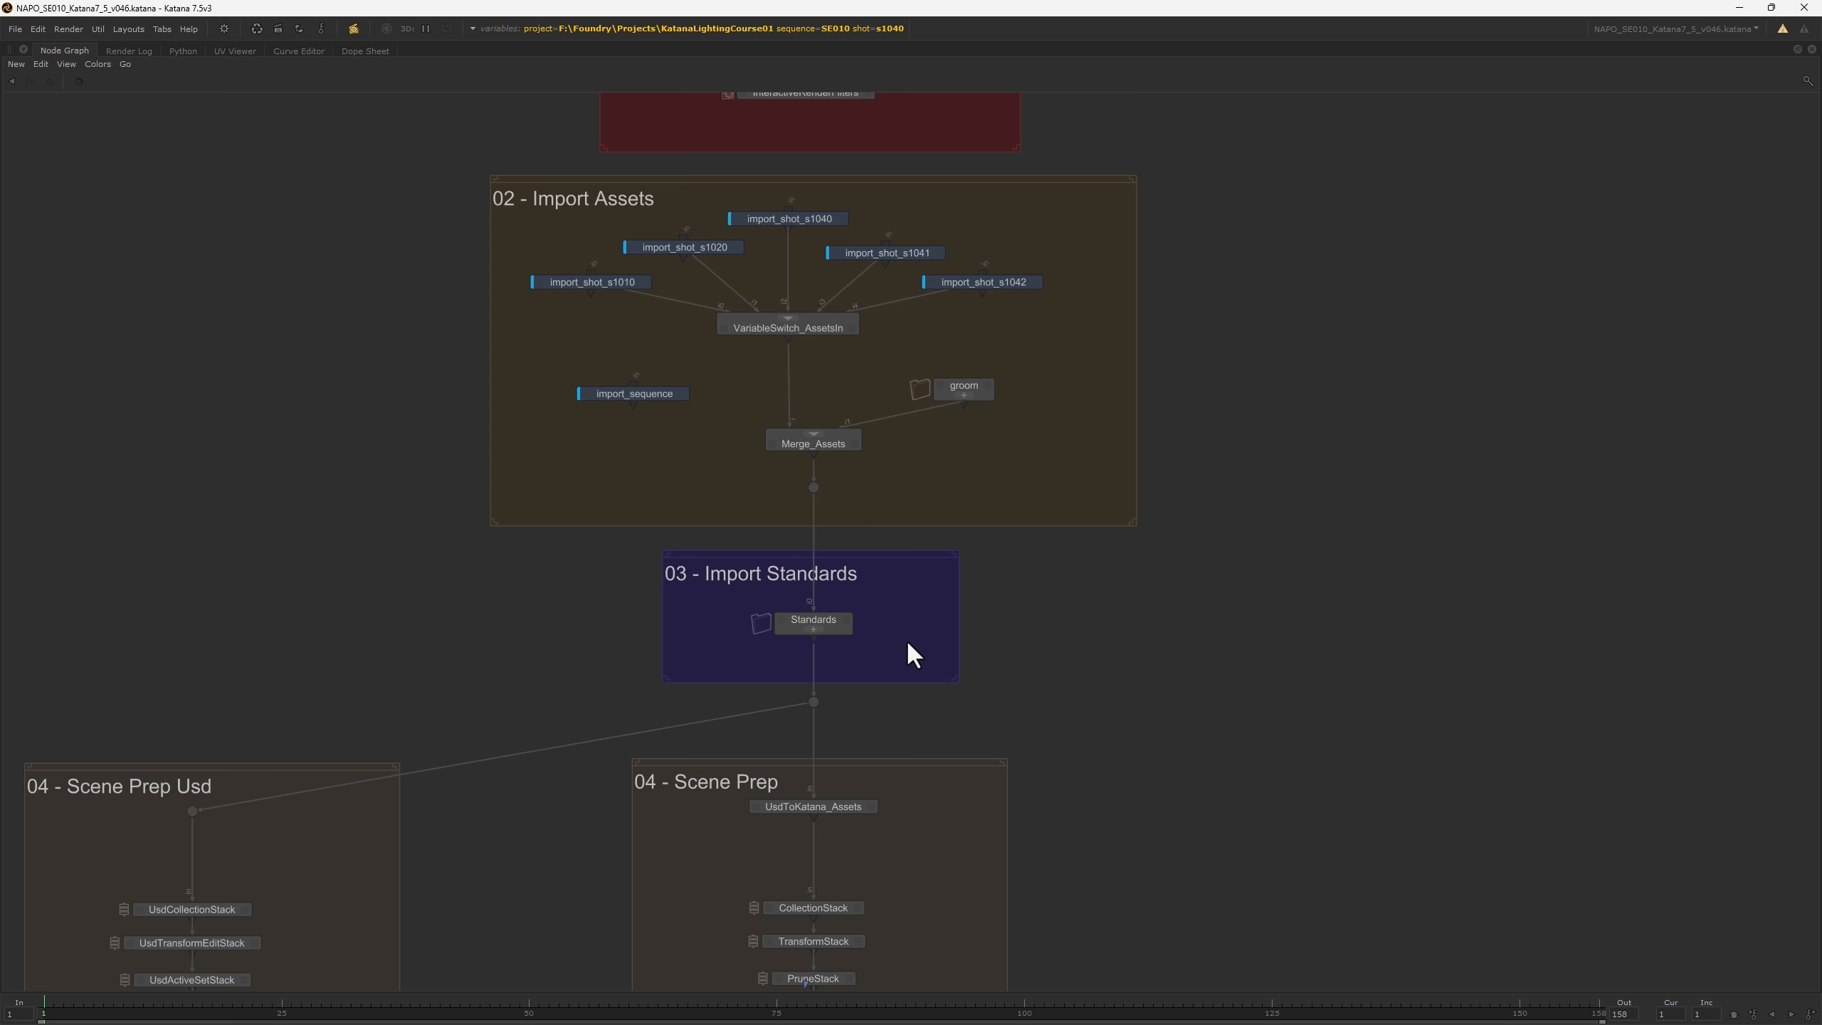
# - Examine the node graph from Import Assets through the Import Standards, Scene Prep, Cameras and Material Overrides sections
pyautogui.moveTo(905, 635); pyautogui.dragTo(1128, 241, button='middle')
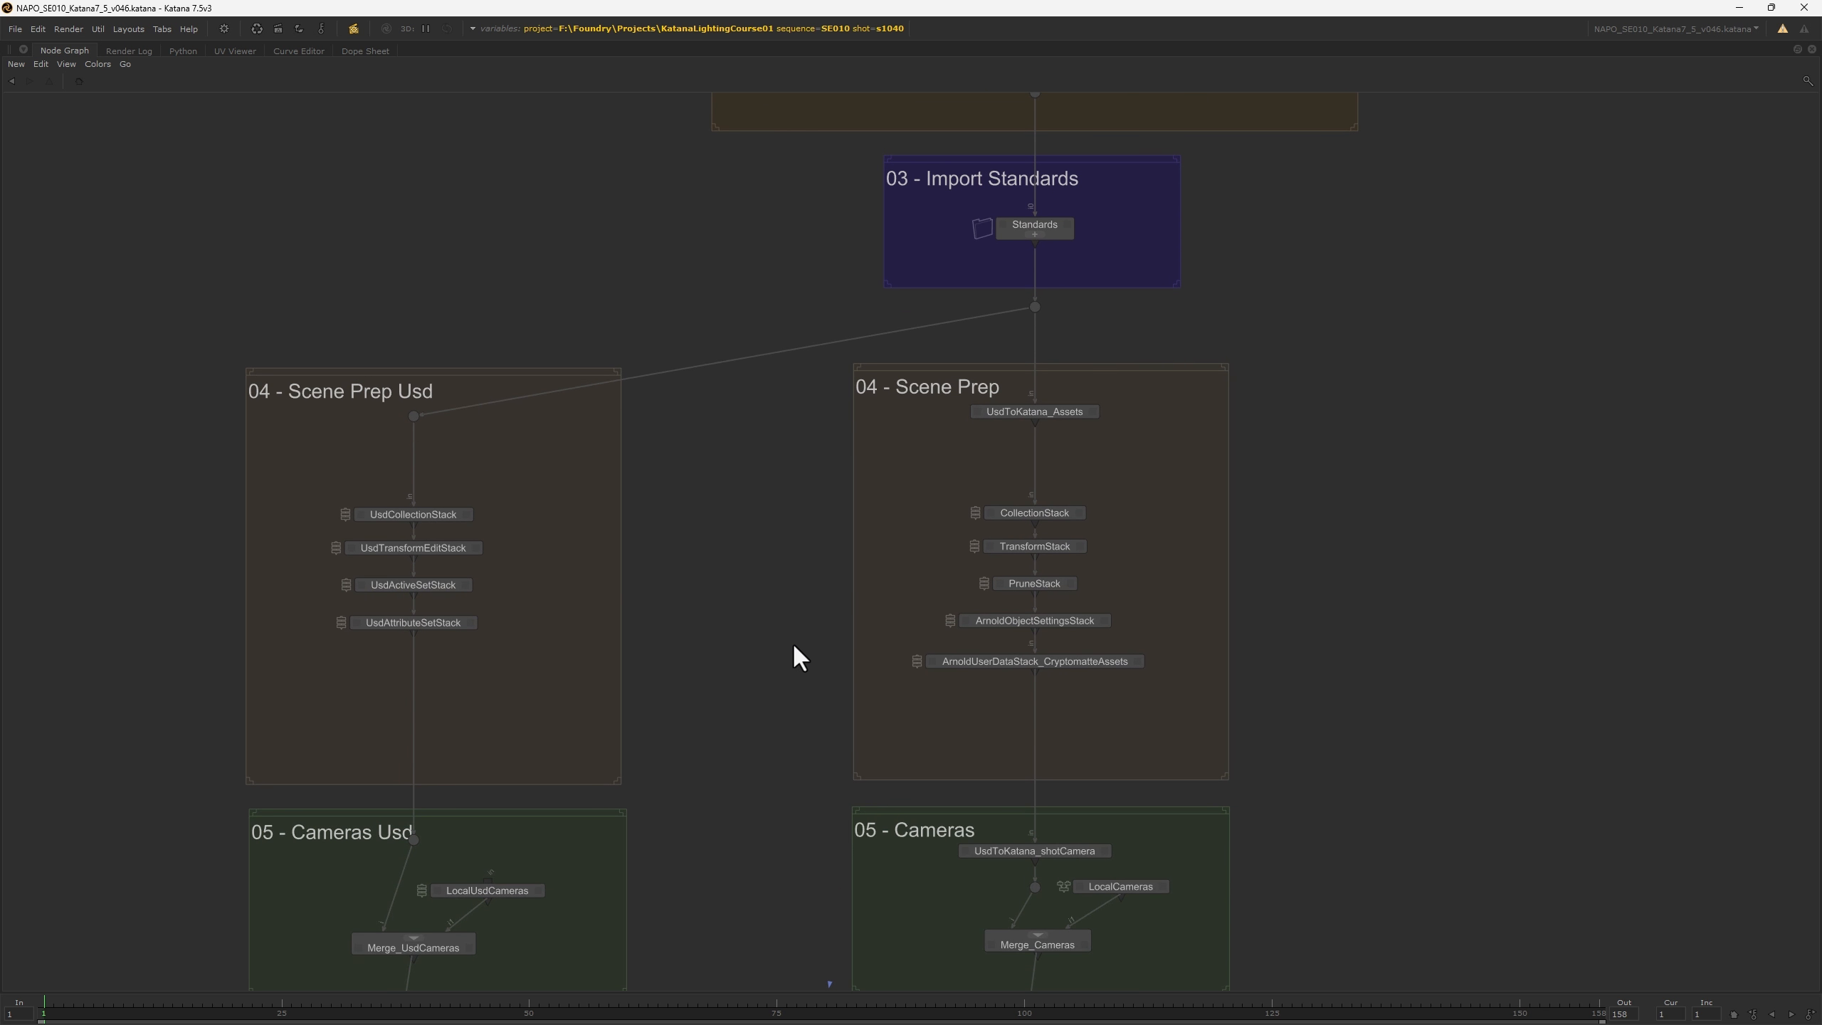
pyautogui.scroll(-4, 793, 646)
pyautogui.moveTo(802, 680); pyautogui.dragTo(867, 244, button='middle')
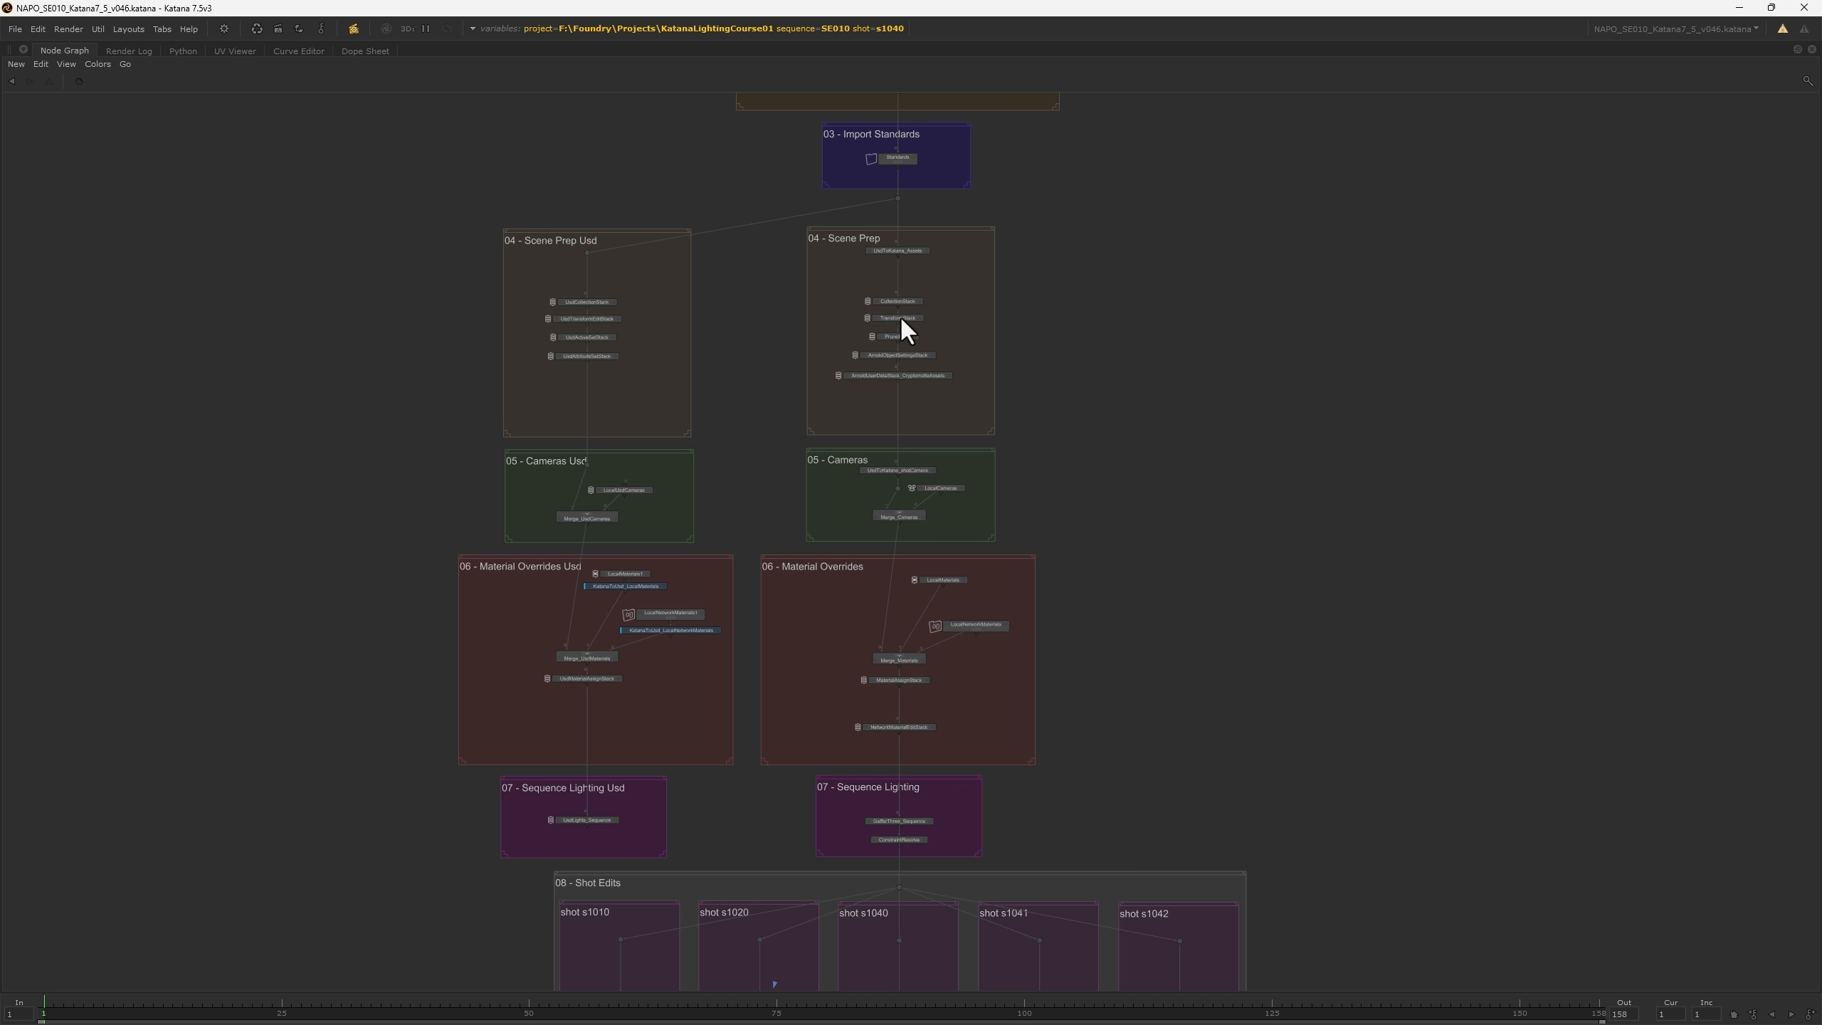
pyautogui.scroll(5, 922, 298)
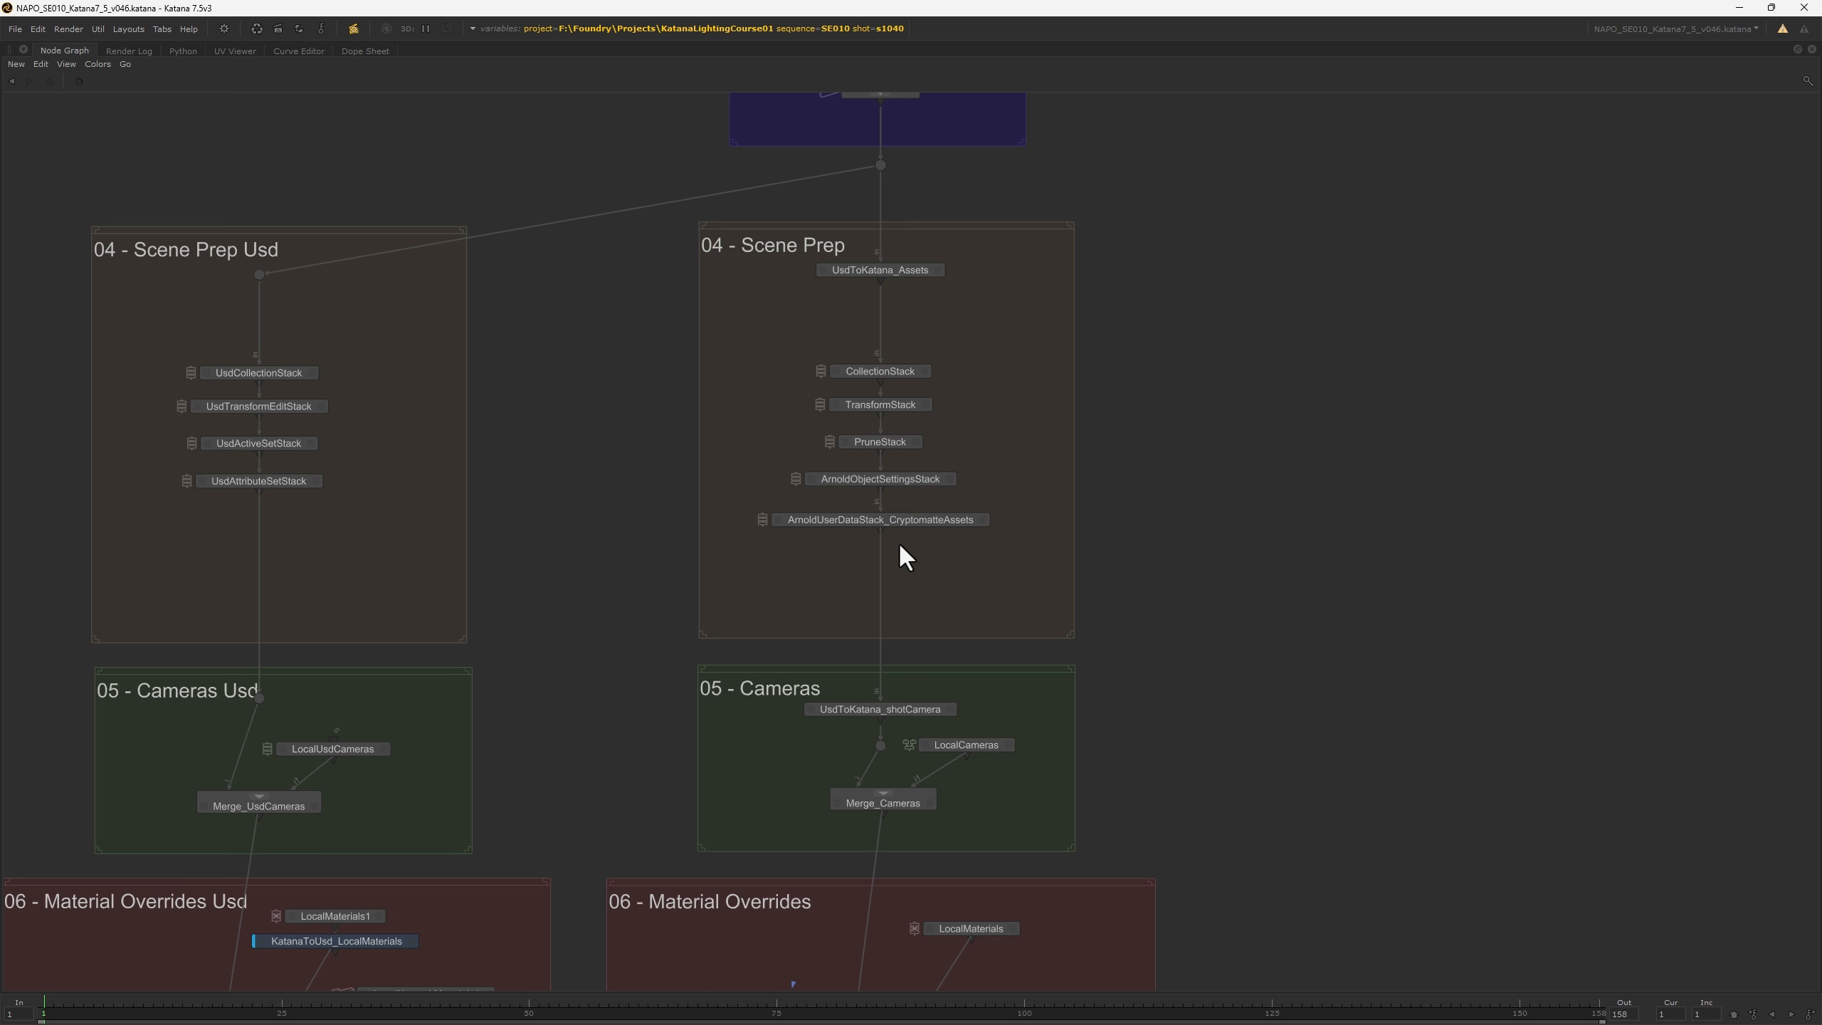
pyautogui.moveTo(1005, 605); pyautogui.dragTo(1026, 327, button='middle')
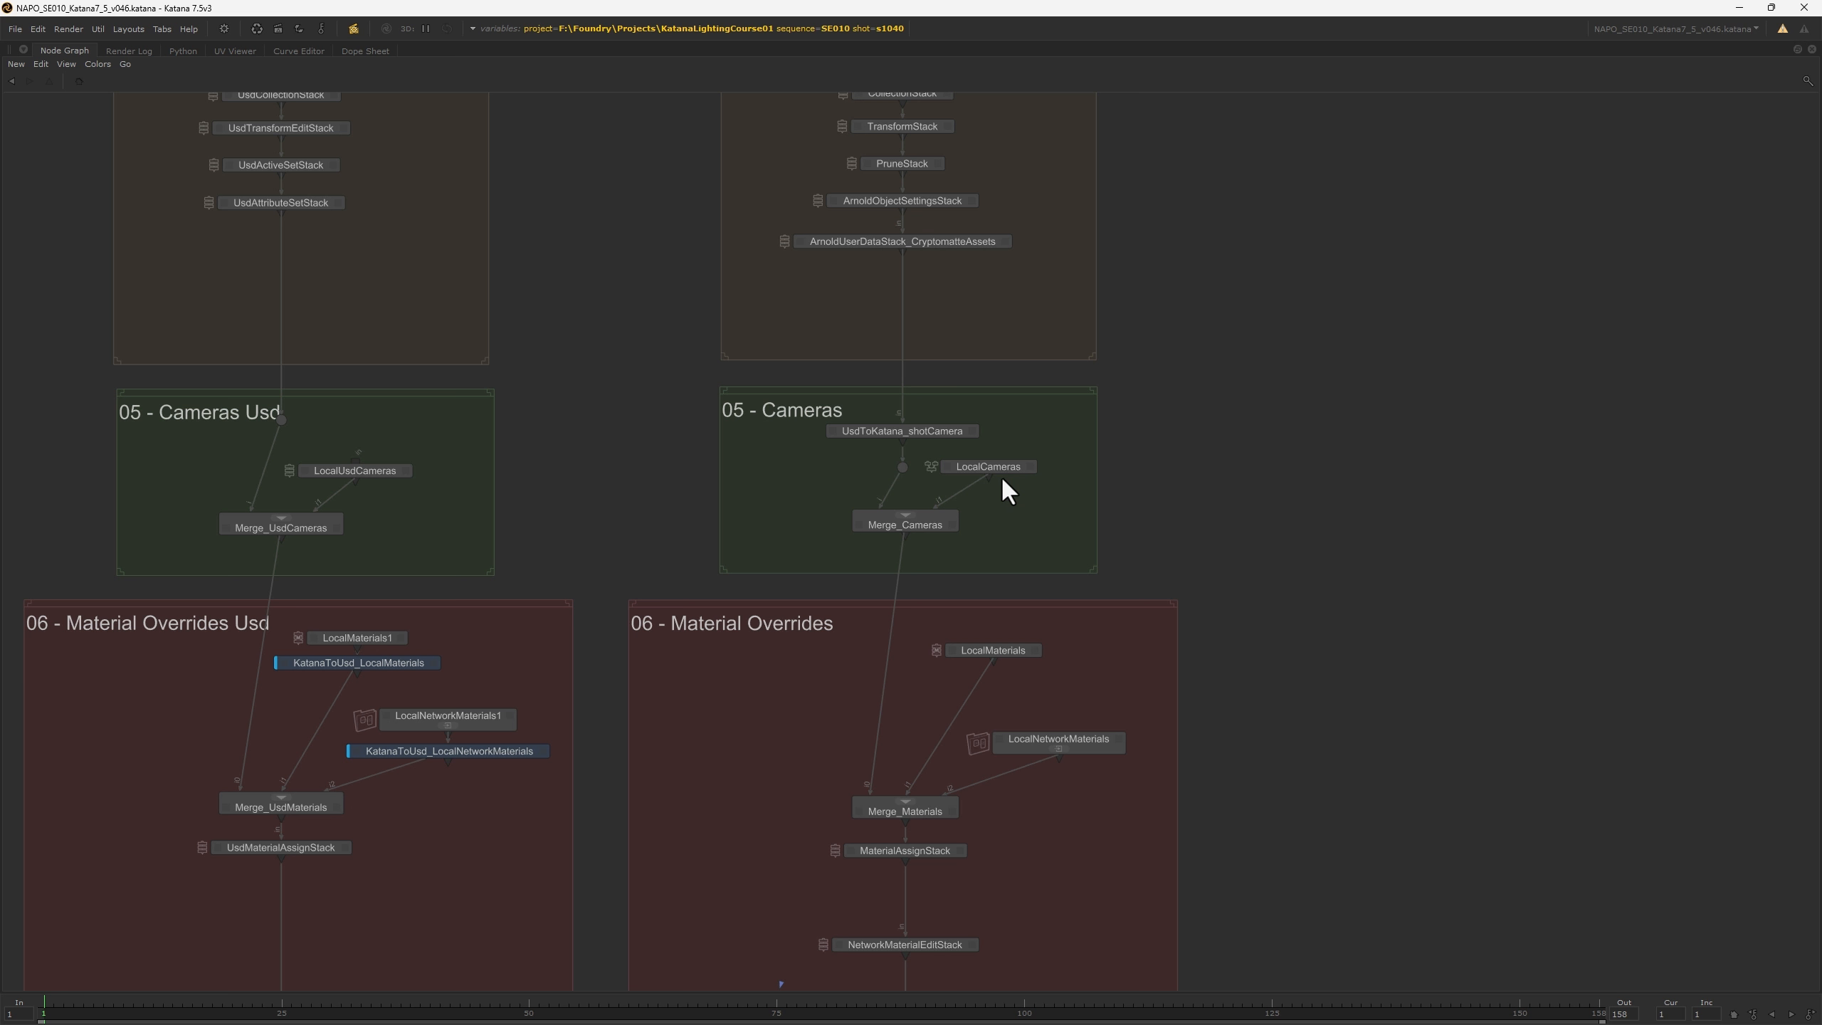
pyautogui.moveTo(1040, 548); pyautogui.dragTo(1070, 287, button='middle')
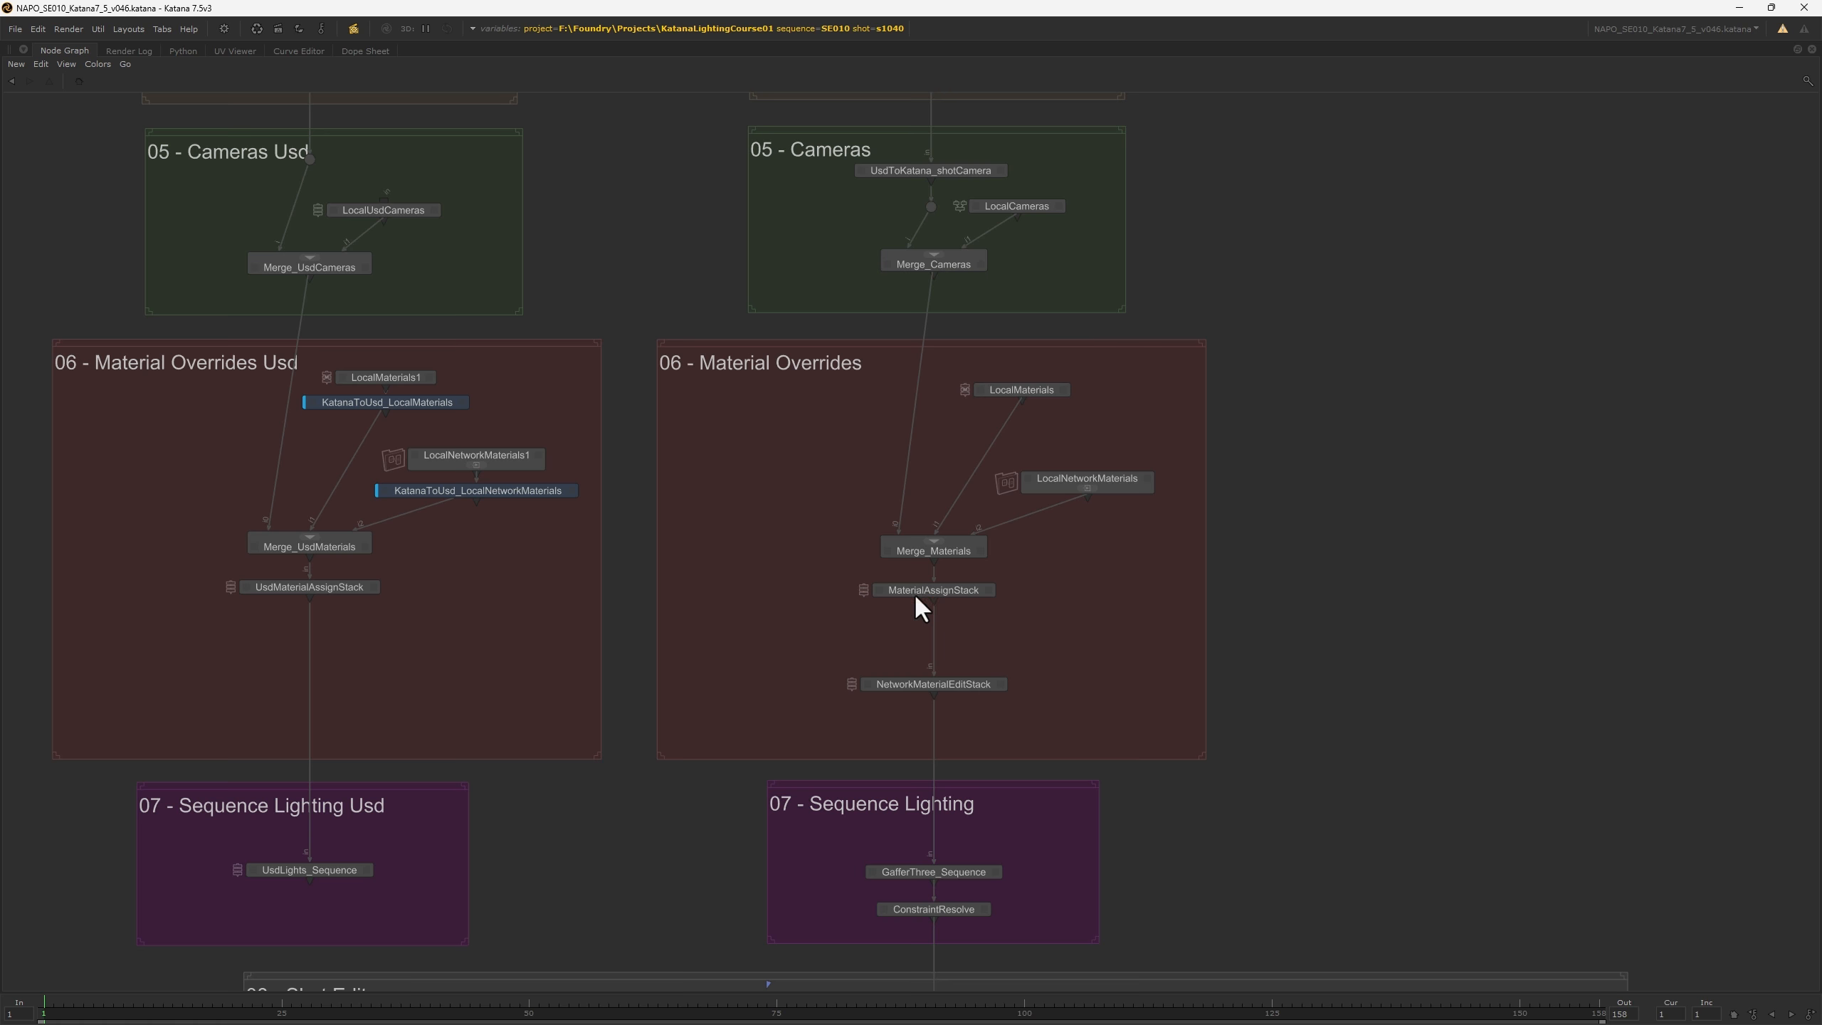
pyautogui.moveTo(1089, 680); pyautogui.dragTo(1053, 520, button='middle')
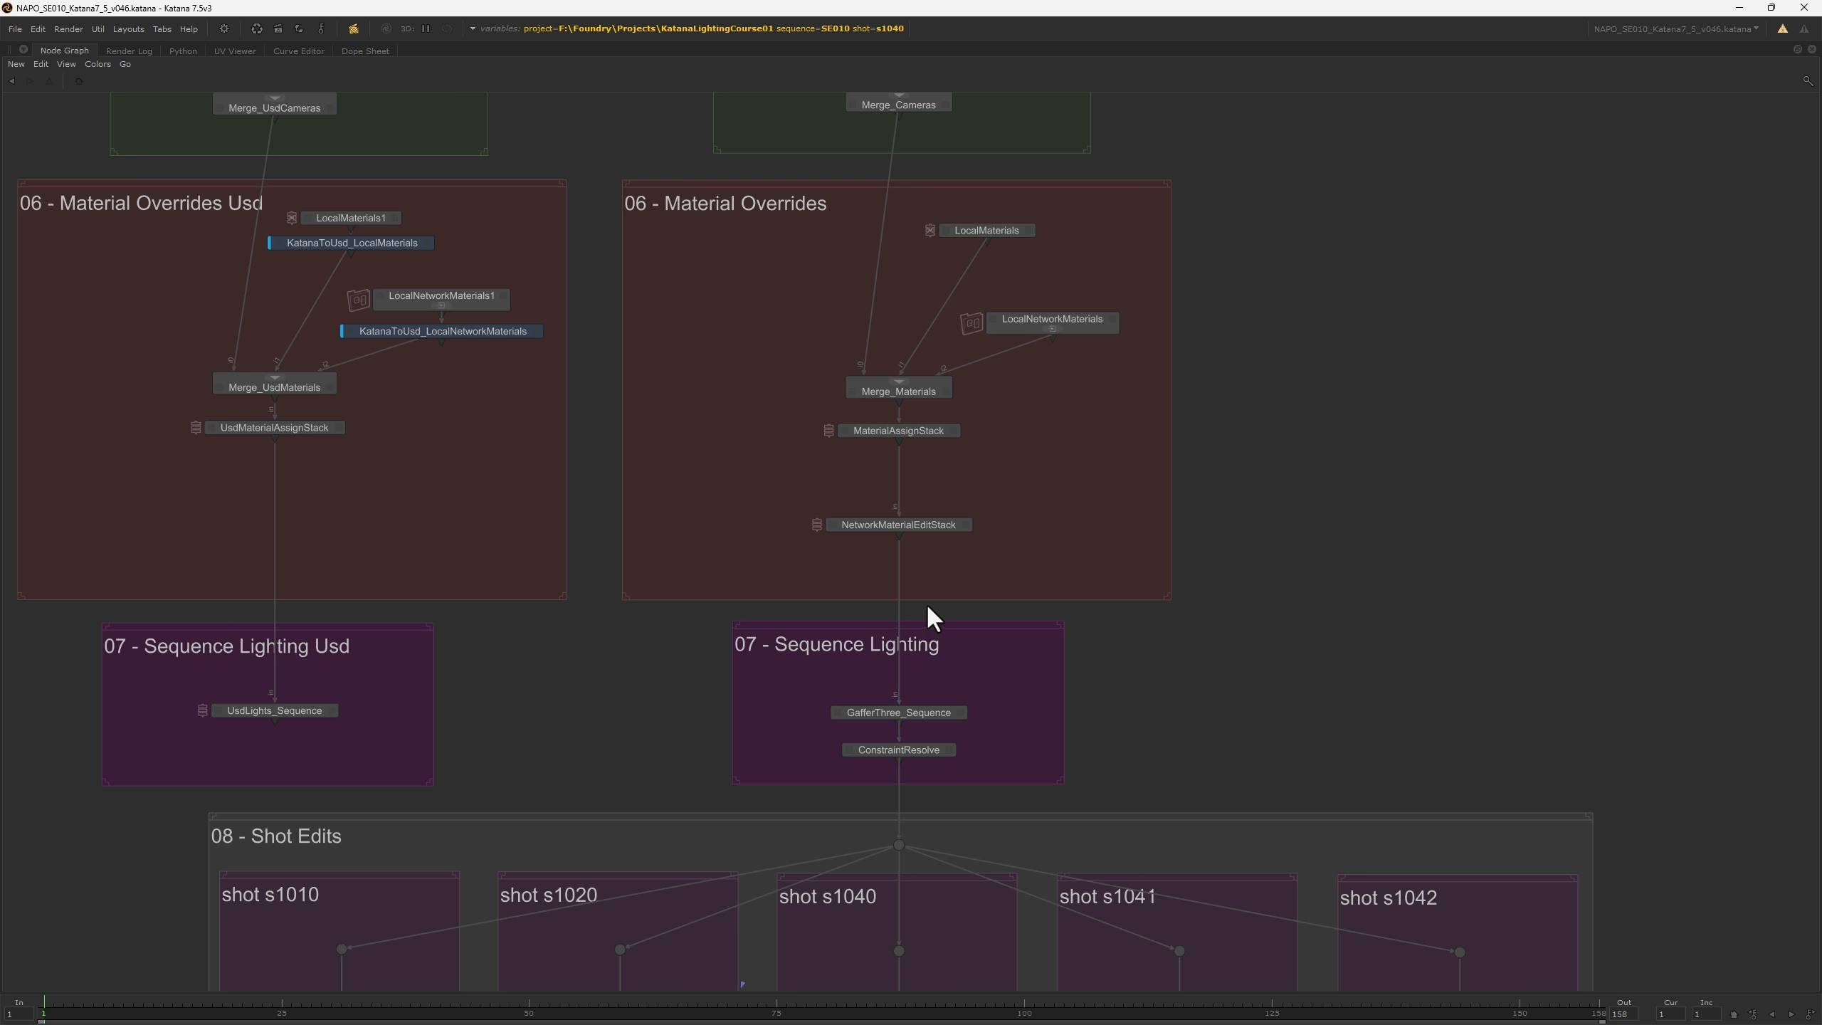
pyautogui.moveTo(1085, 608); pyautogui.dragTo(1269, 401, button='middle')
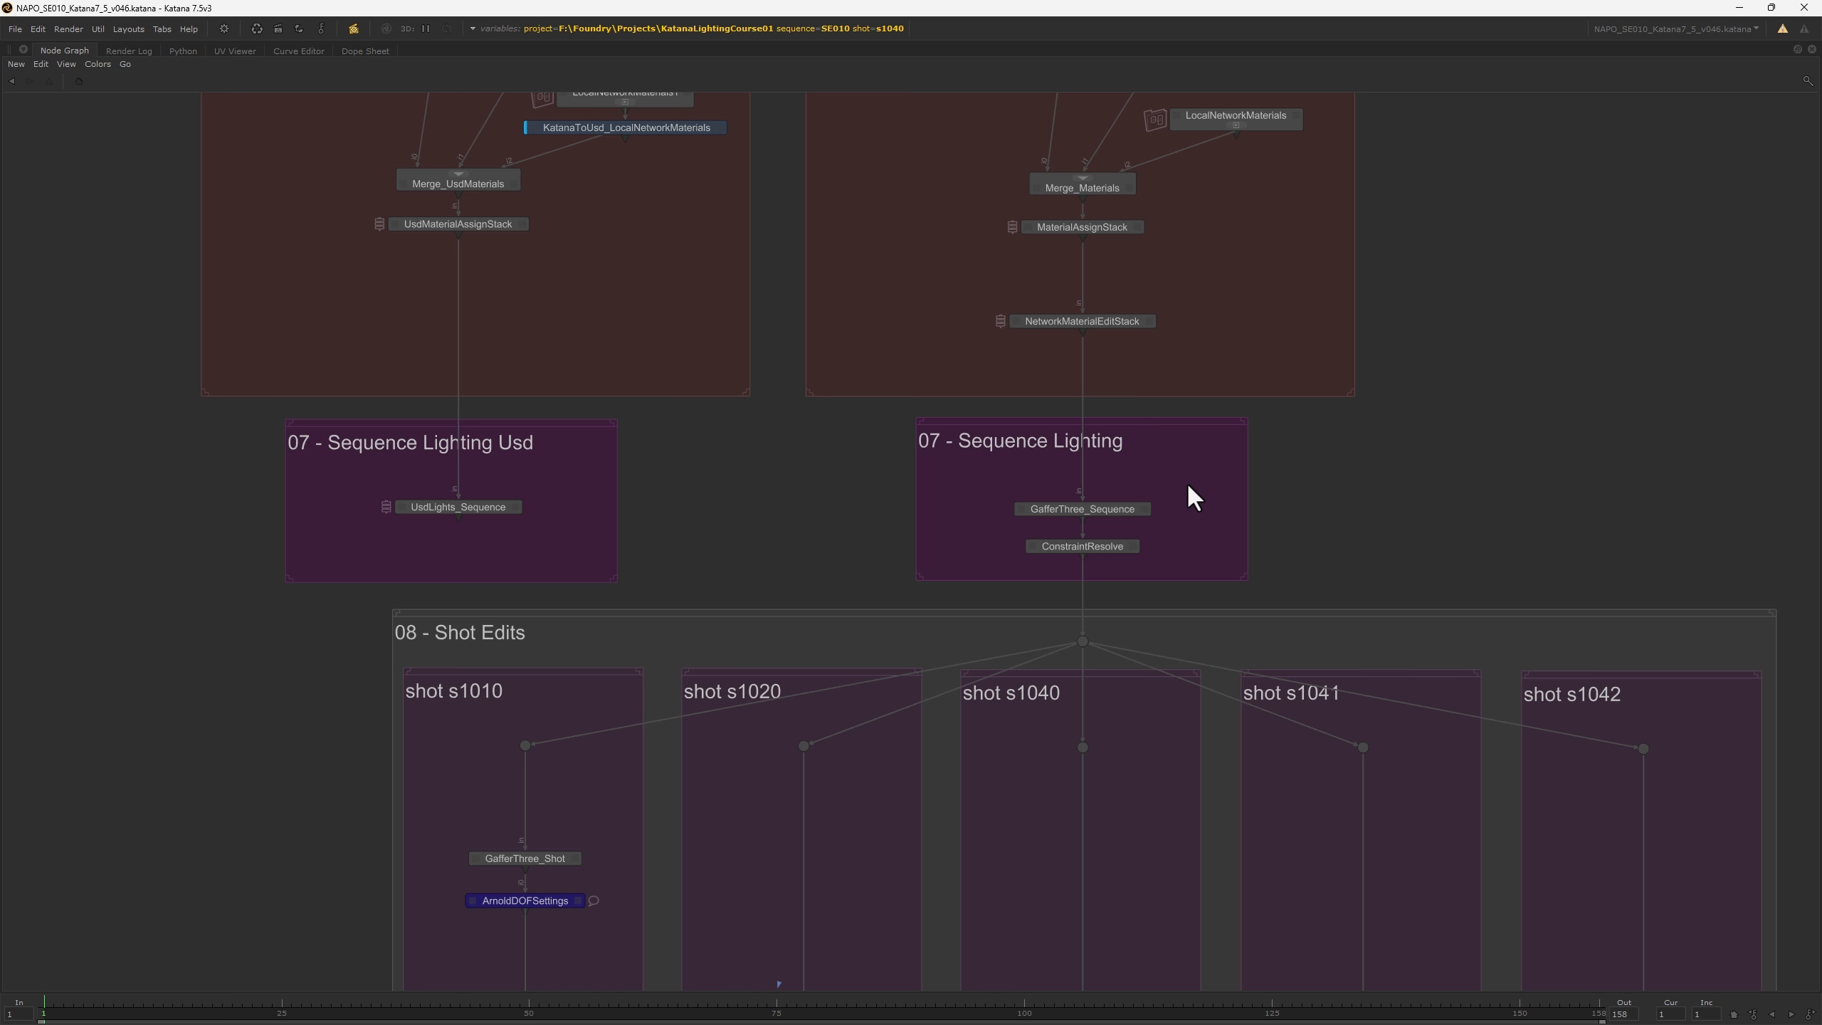
# - Examine the Sequence Lighting, Shot Edits, Render Settings and Passes sections, including the nodes for shot s1010
pyautogui.moveTo(1191, 487); pyautogui.dragTo(889, 521)
pyautogui.moveTo(557, 483); pyautogui.dragTo(302, 535)
pyautogui.click(1255, 534)
pyautogui.moveTo(1254, 534); pyautogui.dragTo(1030, 257, button='middle')
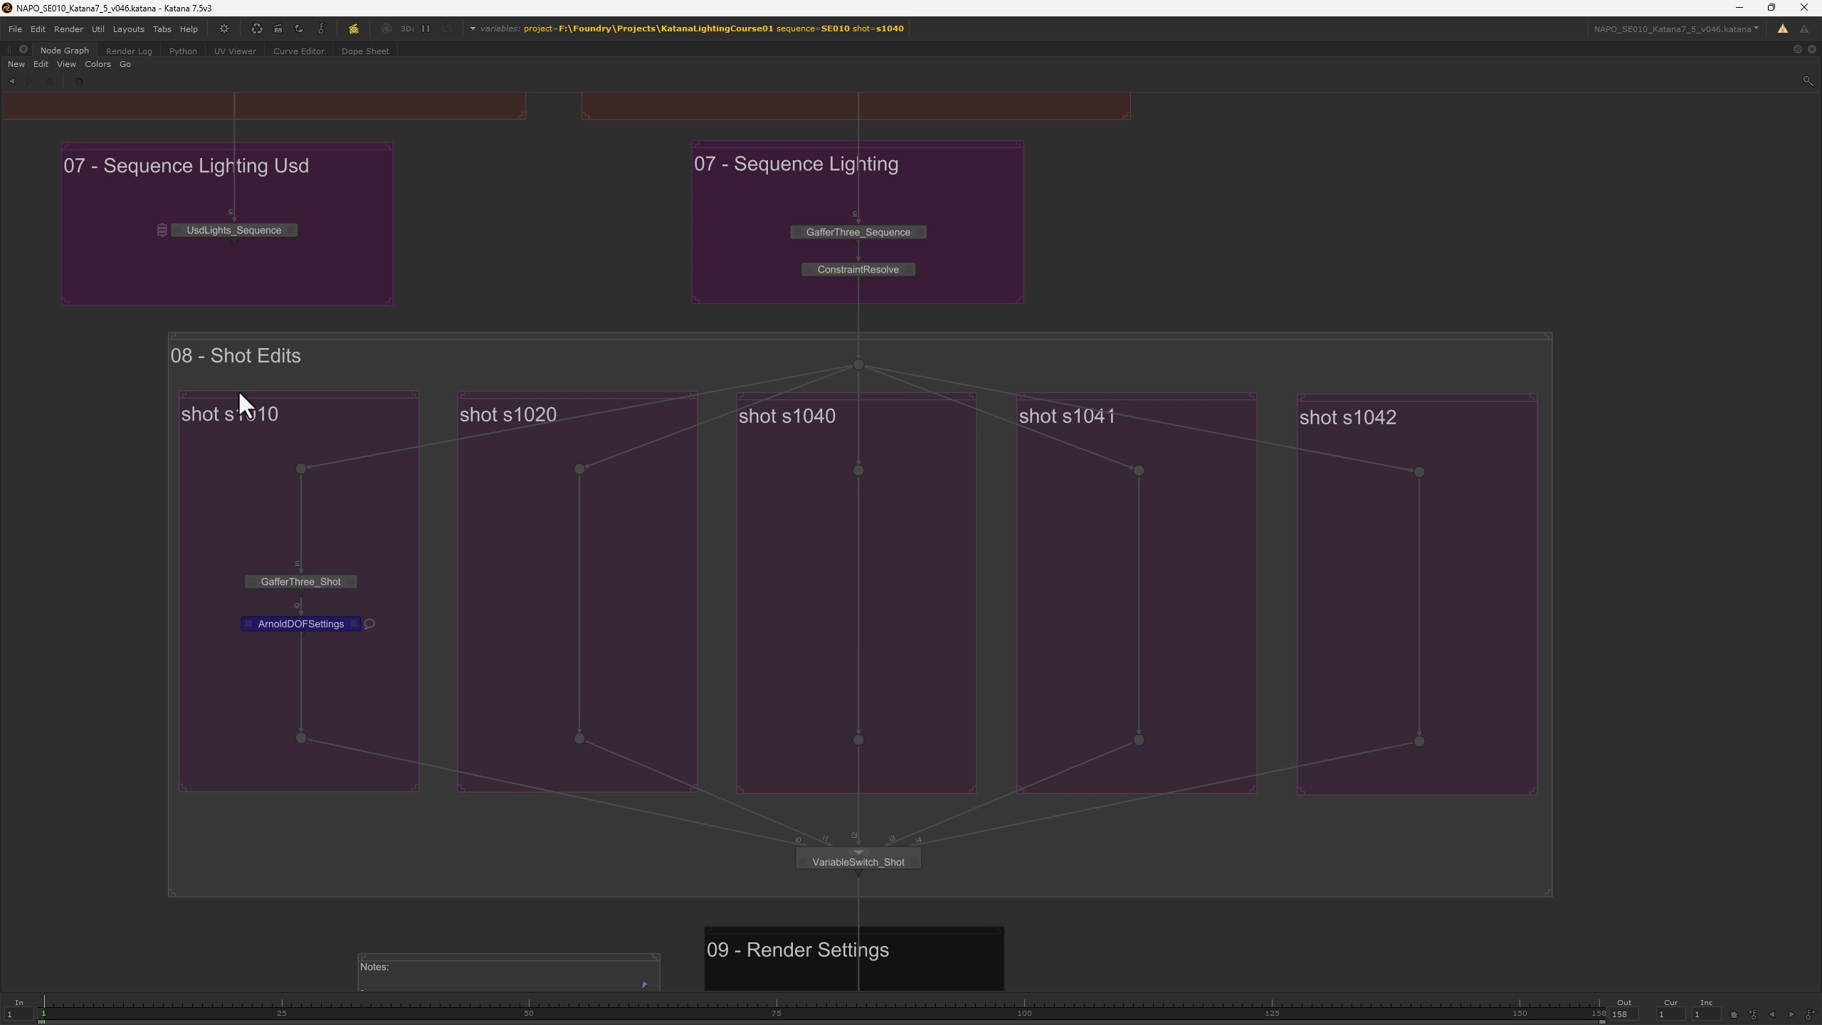
pyautogui.click(320, 583)
pyautogui.click(272, 624)
pyautogui.moveTo(774, 930); pyautogui.dragTo(730, 623, button='middle')
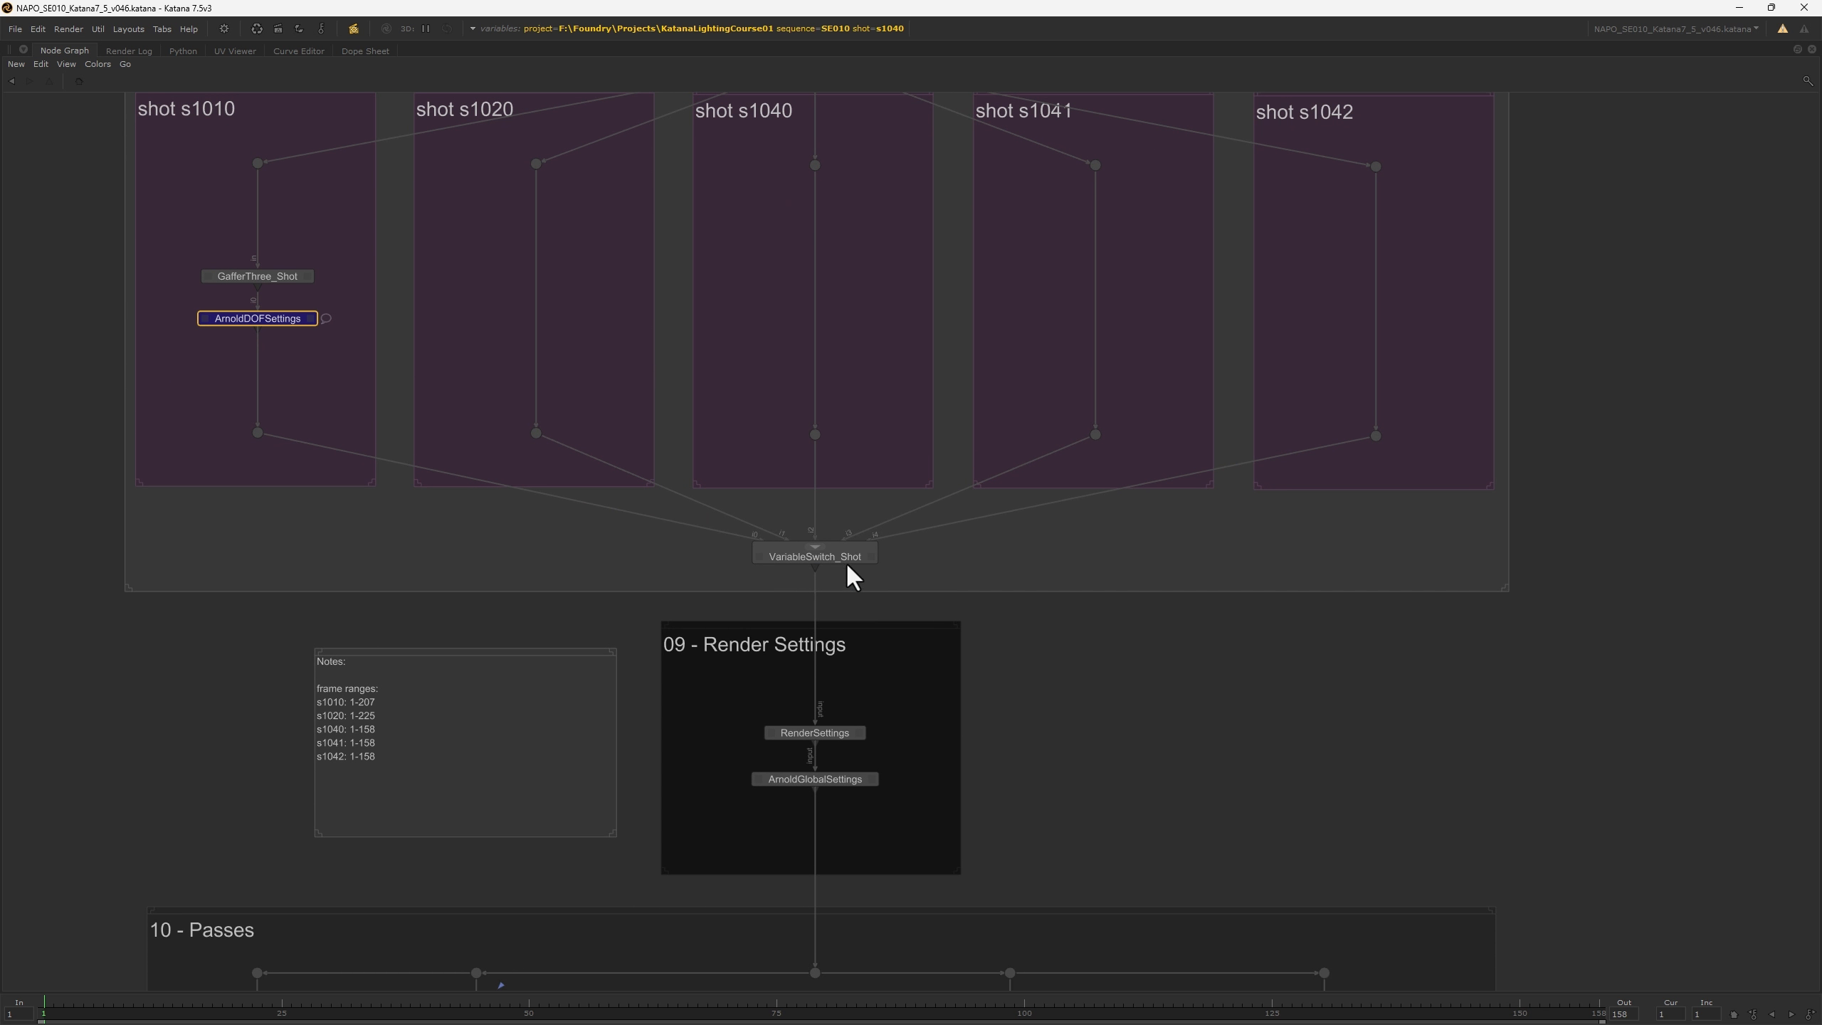
pyautogui.moveTo(925, 712); pyautogui.dragTo(921, 525, button='middle')
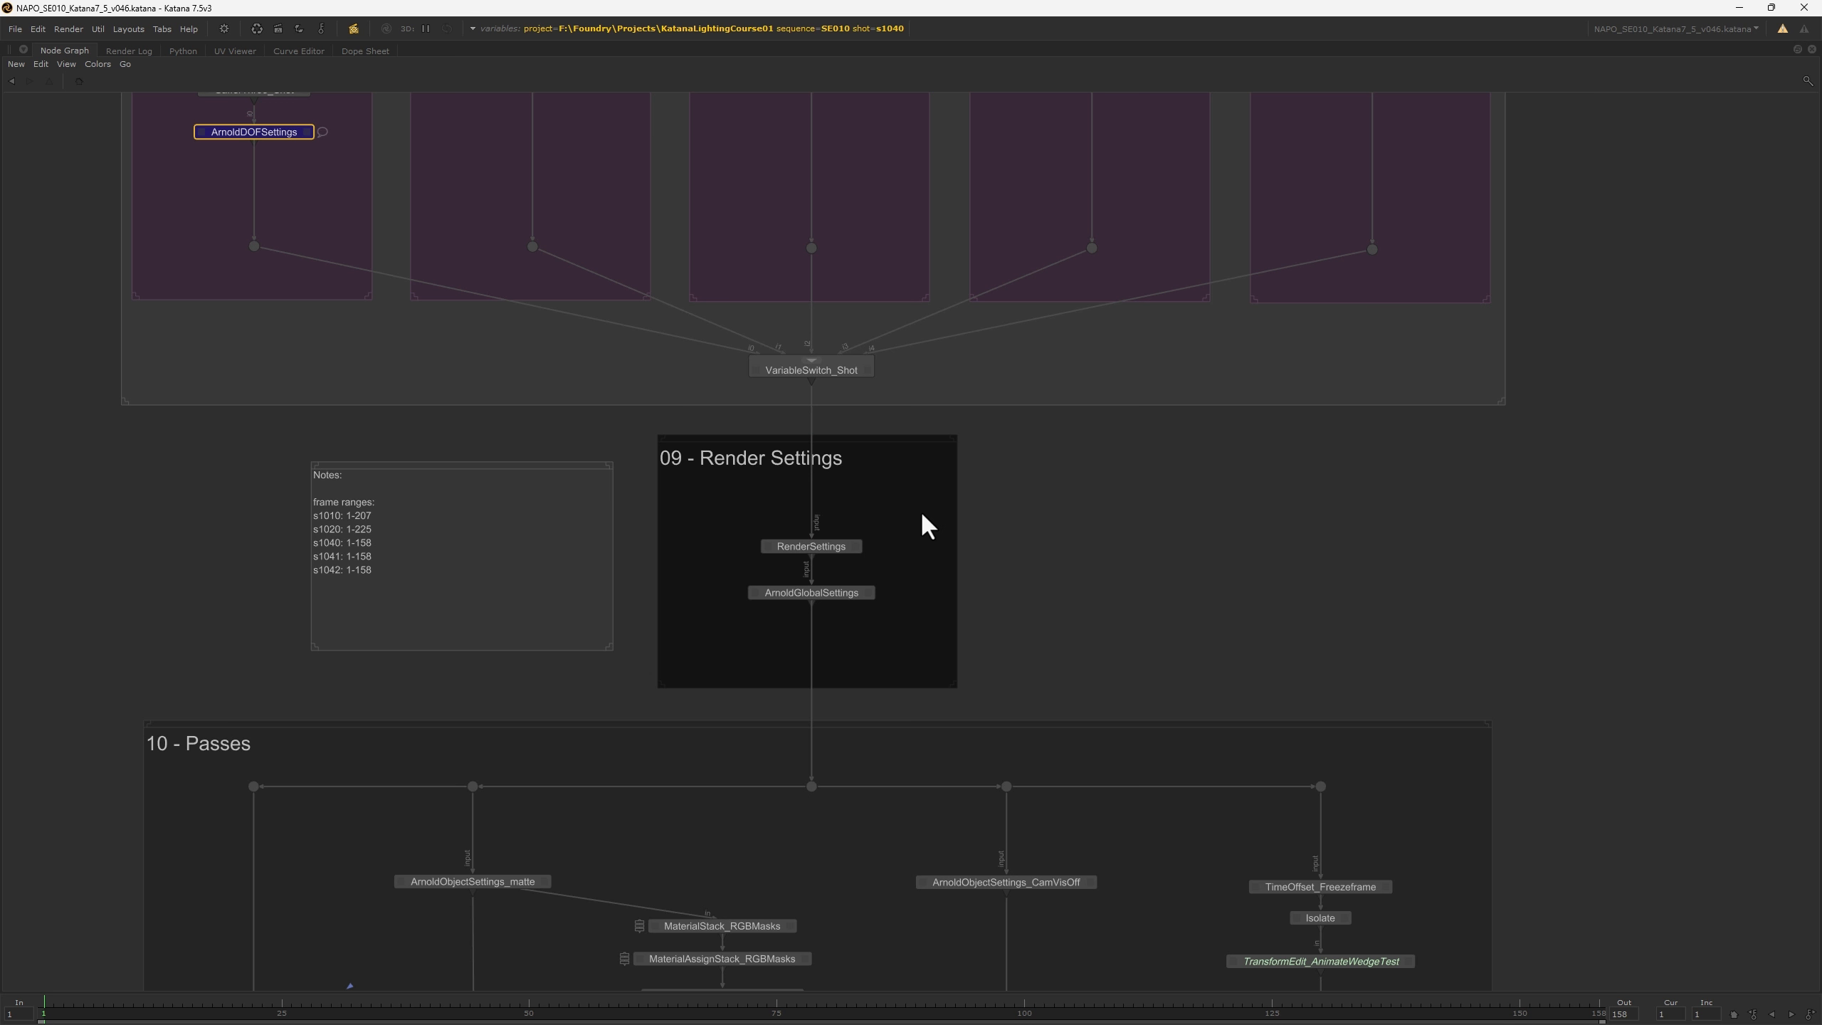
pyautogui.moveTo(954, 682); pyautogui.dragTo(1021, 405, button='middle')
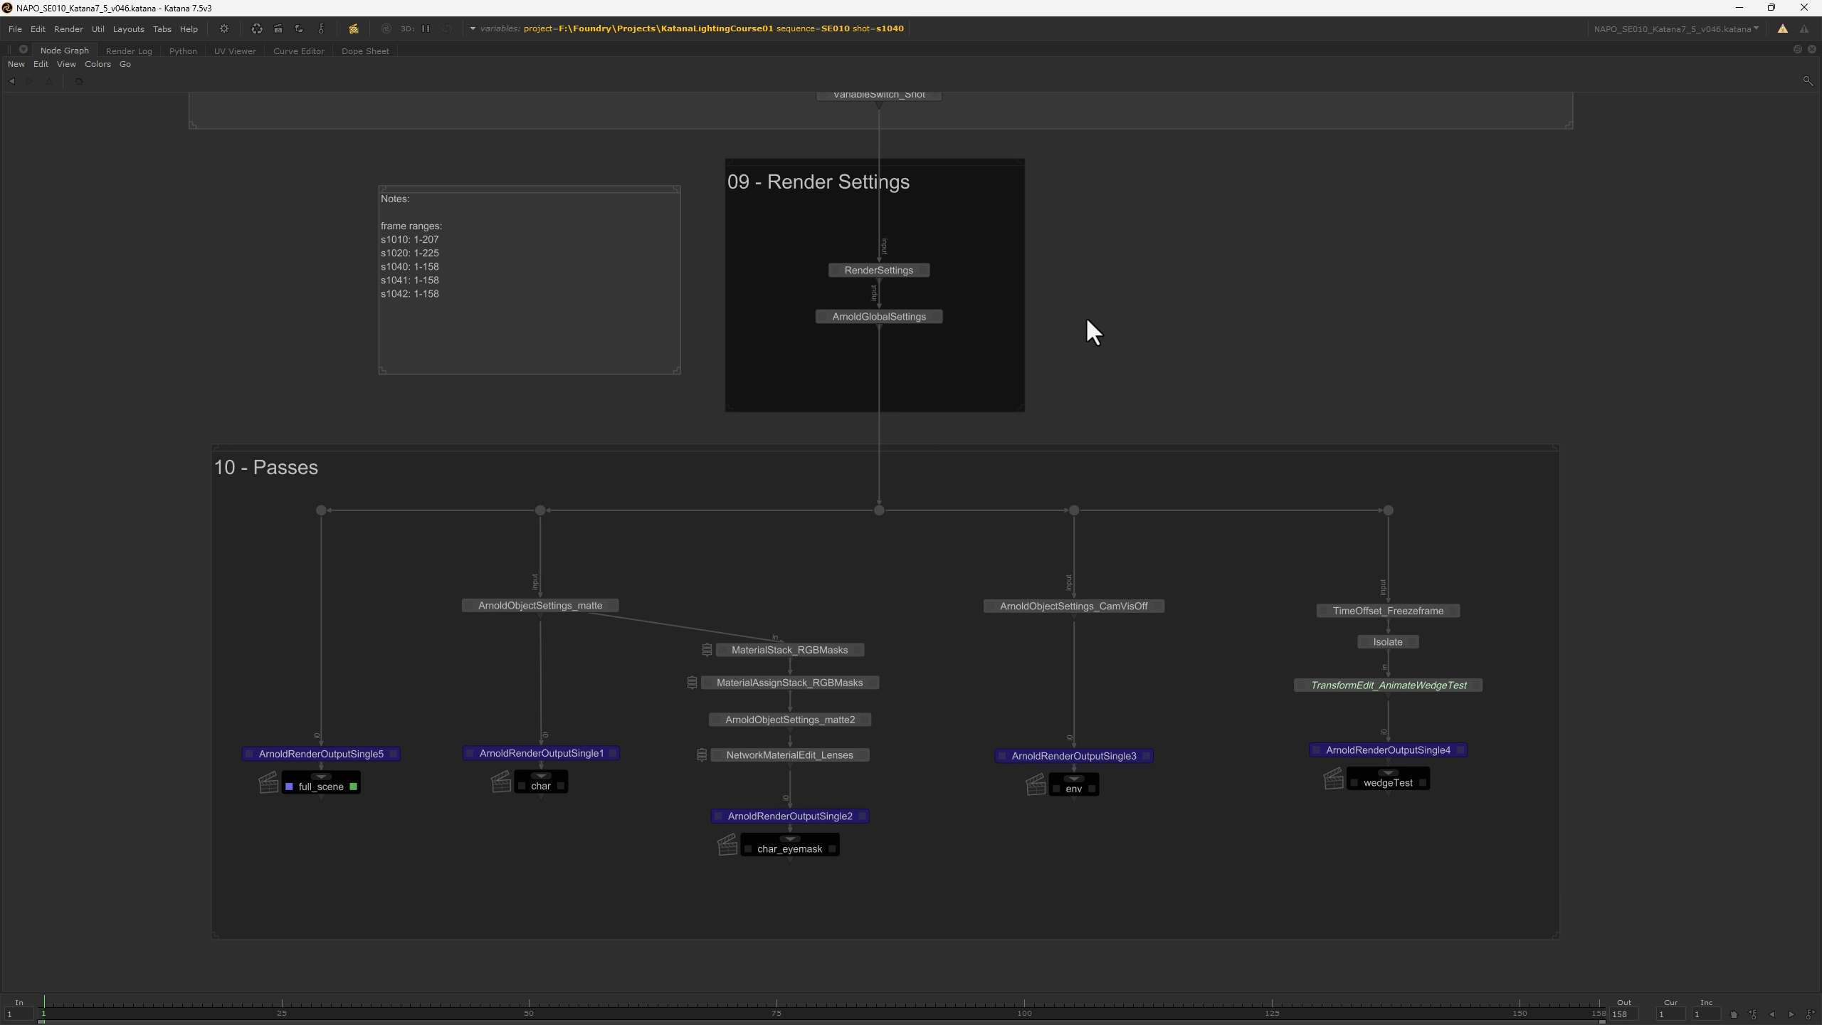
pyautogui.moveTo(1090, 326); pyautogui.dragTo(1128, 513, button='middle')
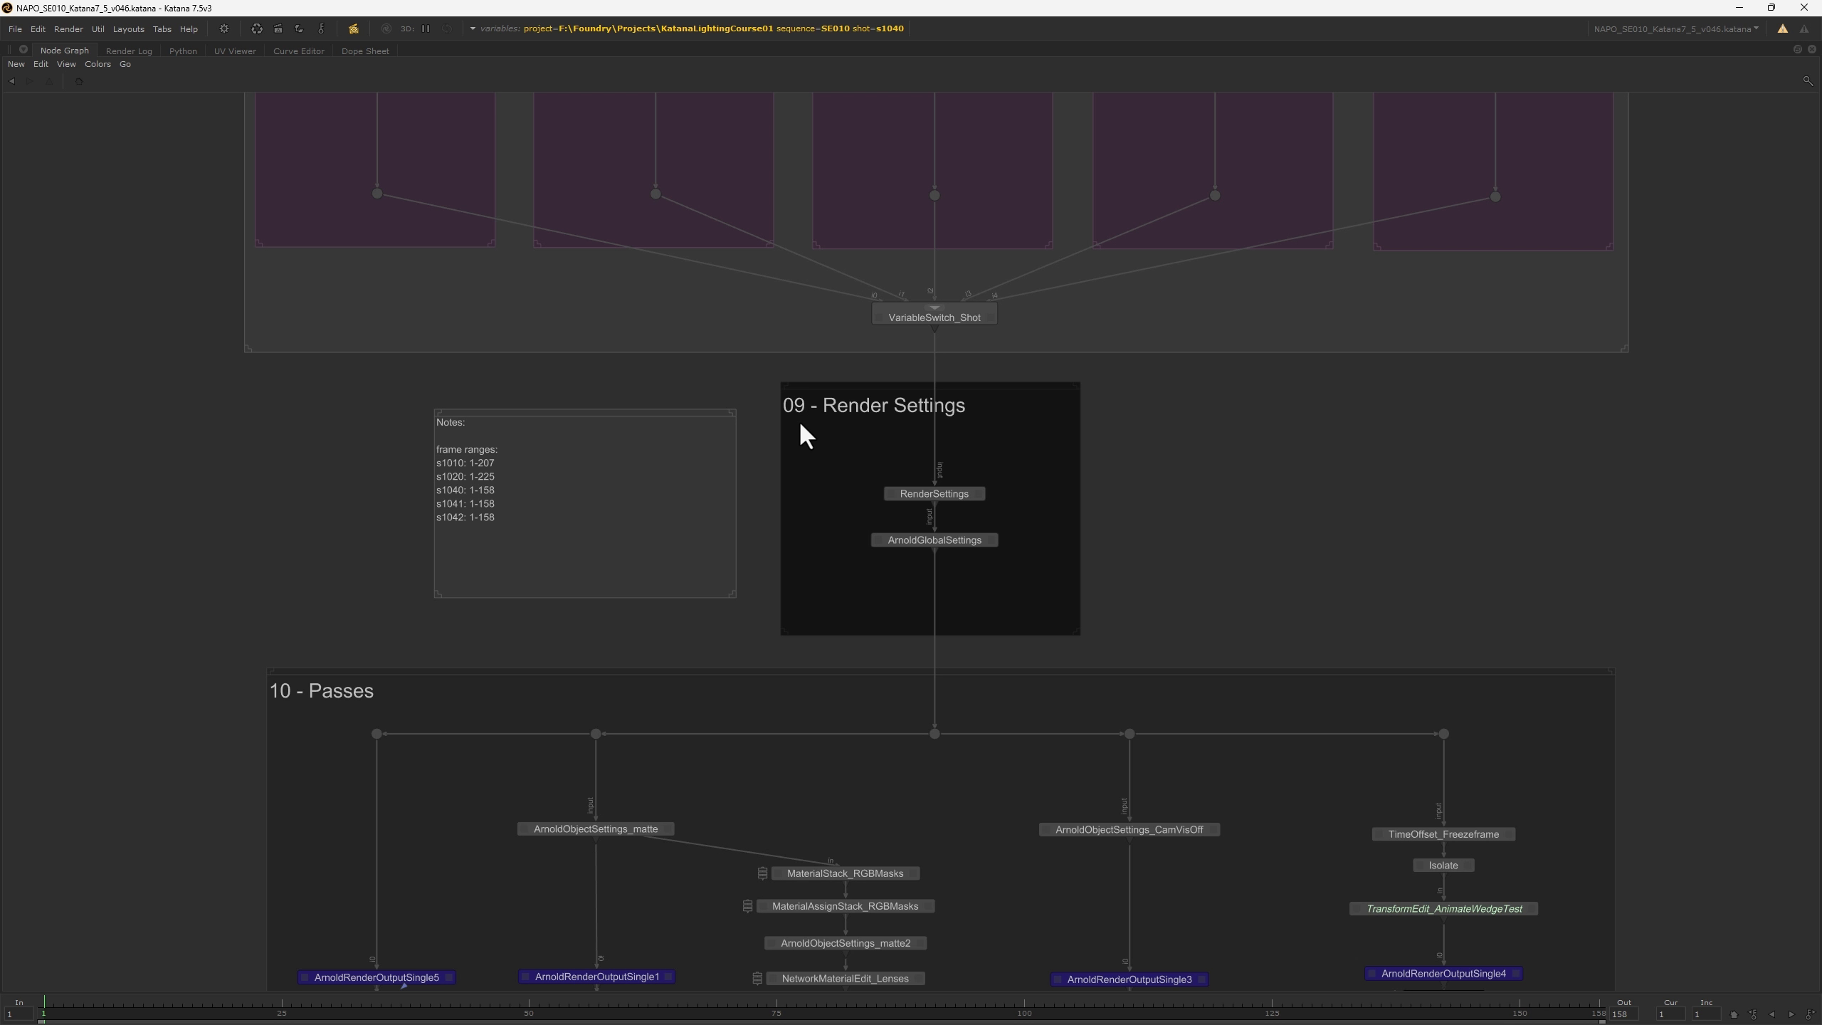
# - Review the list of backdrops available to jump to and view the entire node graph from Project Settings to Passes
pyautogui.press('j')
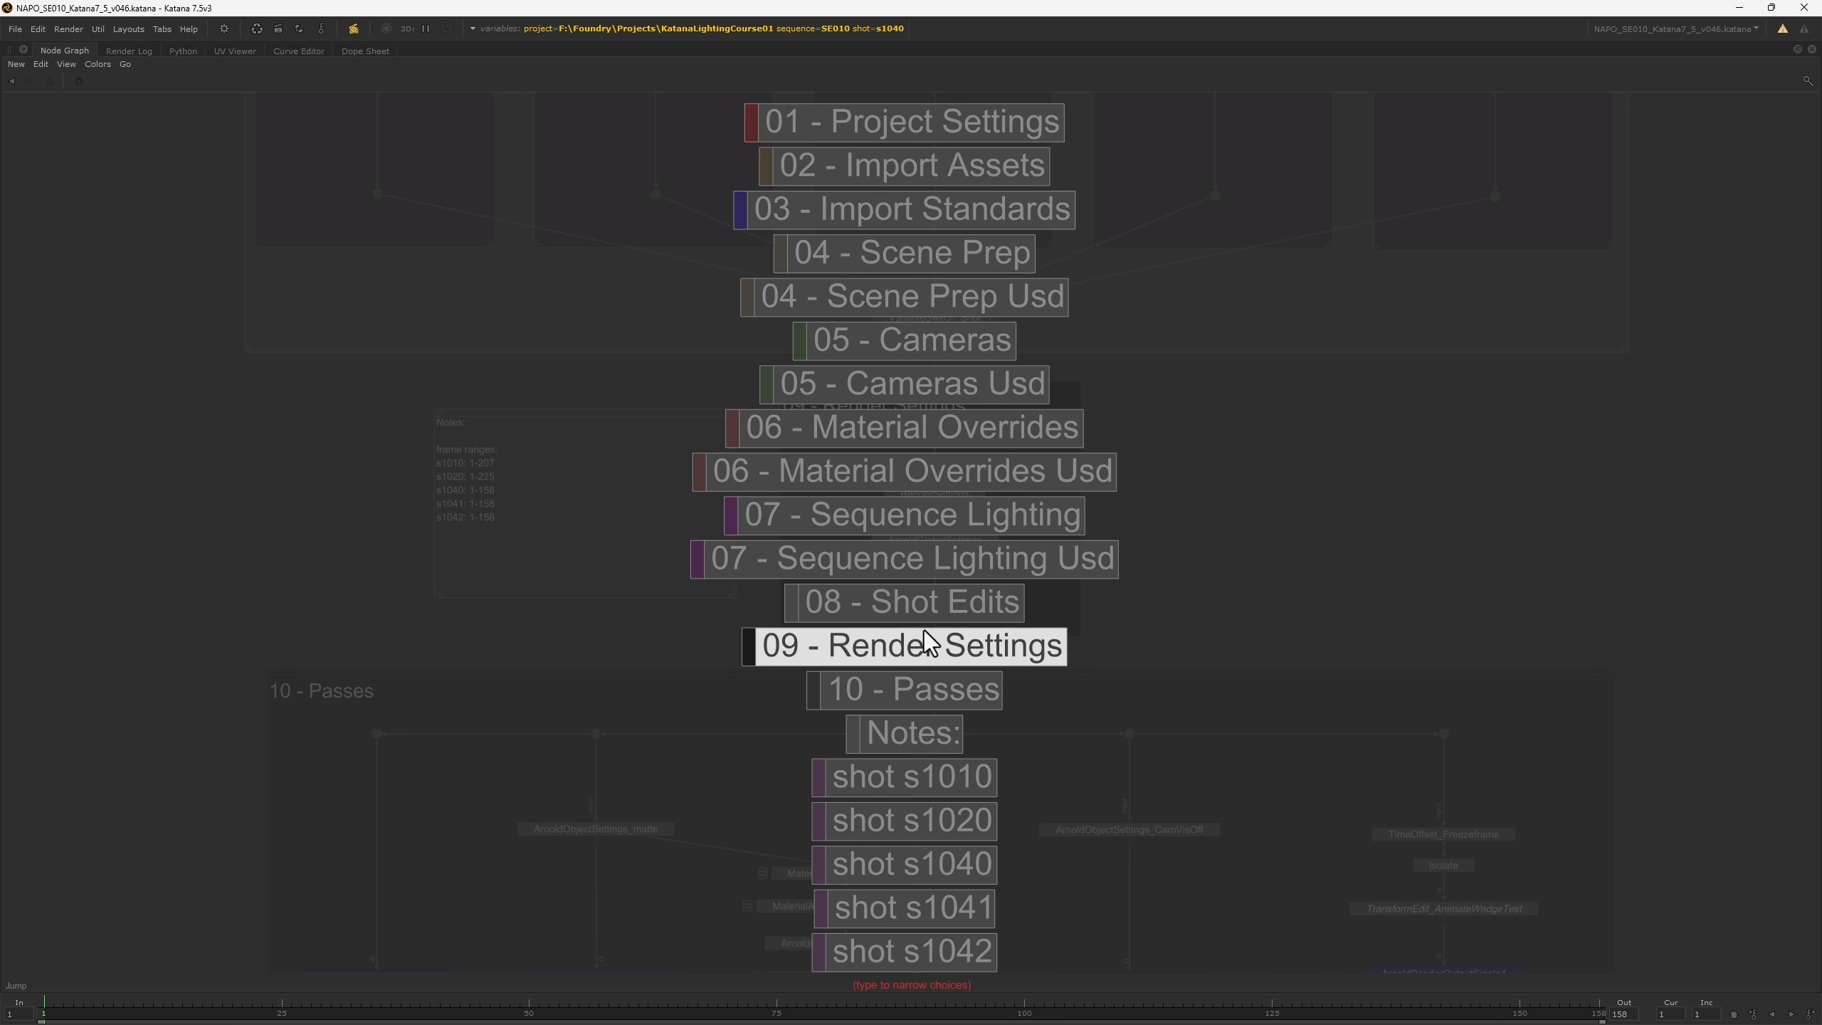
pyautogui.press('Escape')
pyautogui.scroll(-10, 1244, 461)
pyautogui.moveTo(1244, 461); pyautogui.dragTo(590, 724, button='middle')
pyautogui.scroll(5, 551, 669)
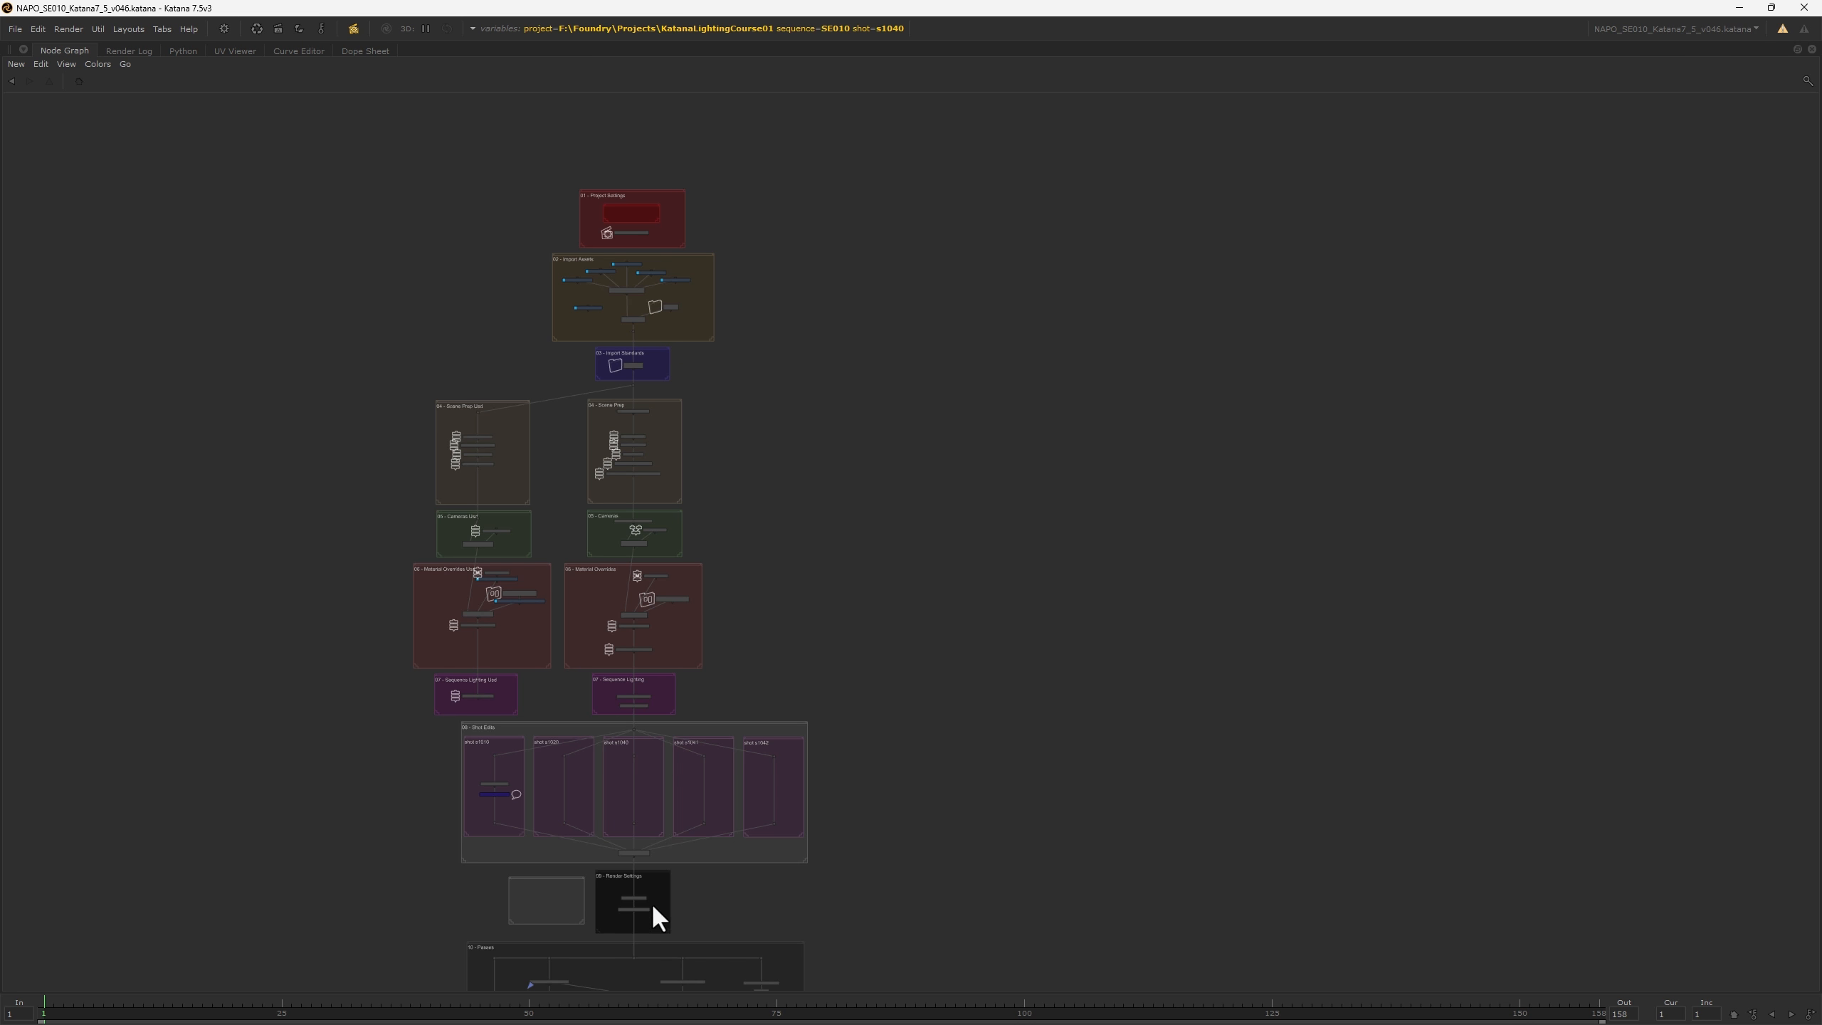
pyautogui.moveTo(998, 477); pyautogui.dragTo(1187, 342, button='middle')
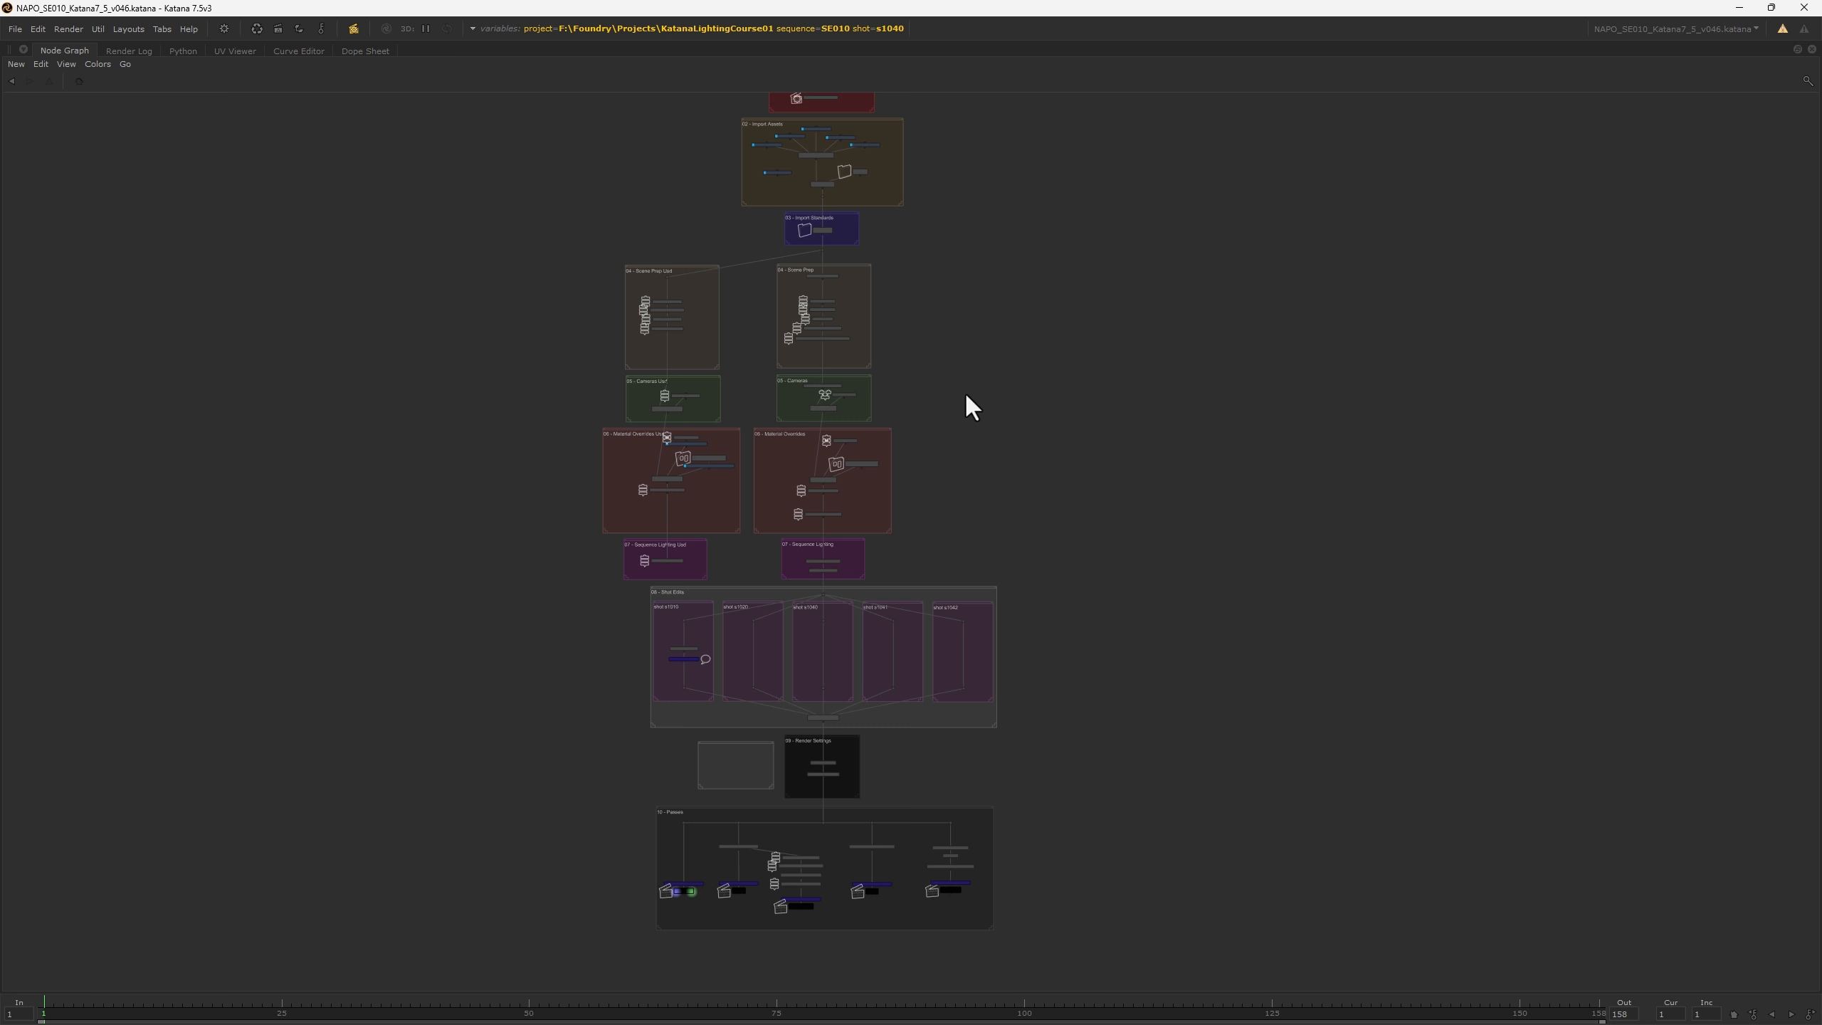
pyautogui.moveTo(937, 298); pyautogui.dragTo(939, 335, button='middle')
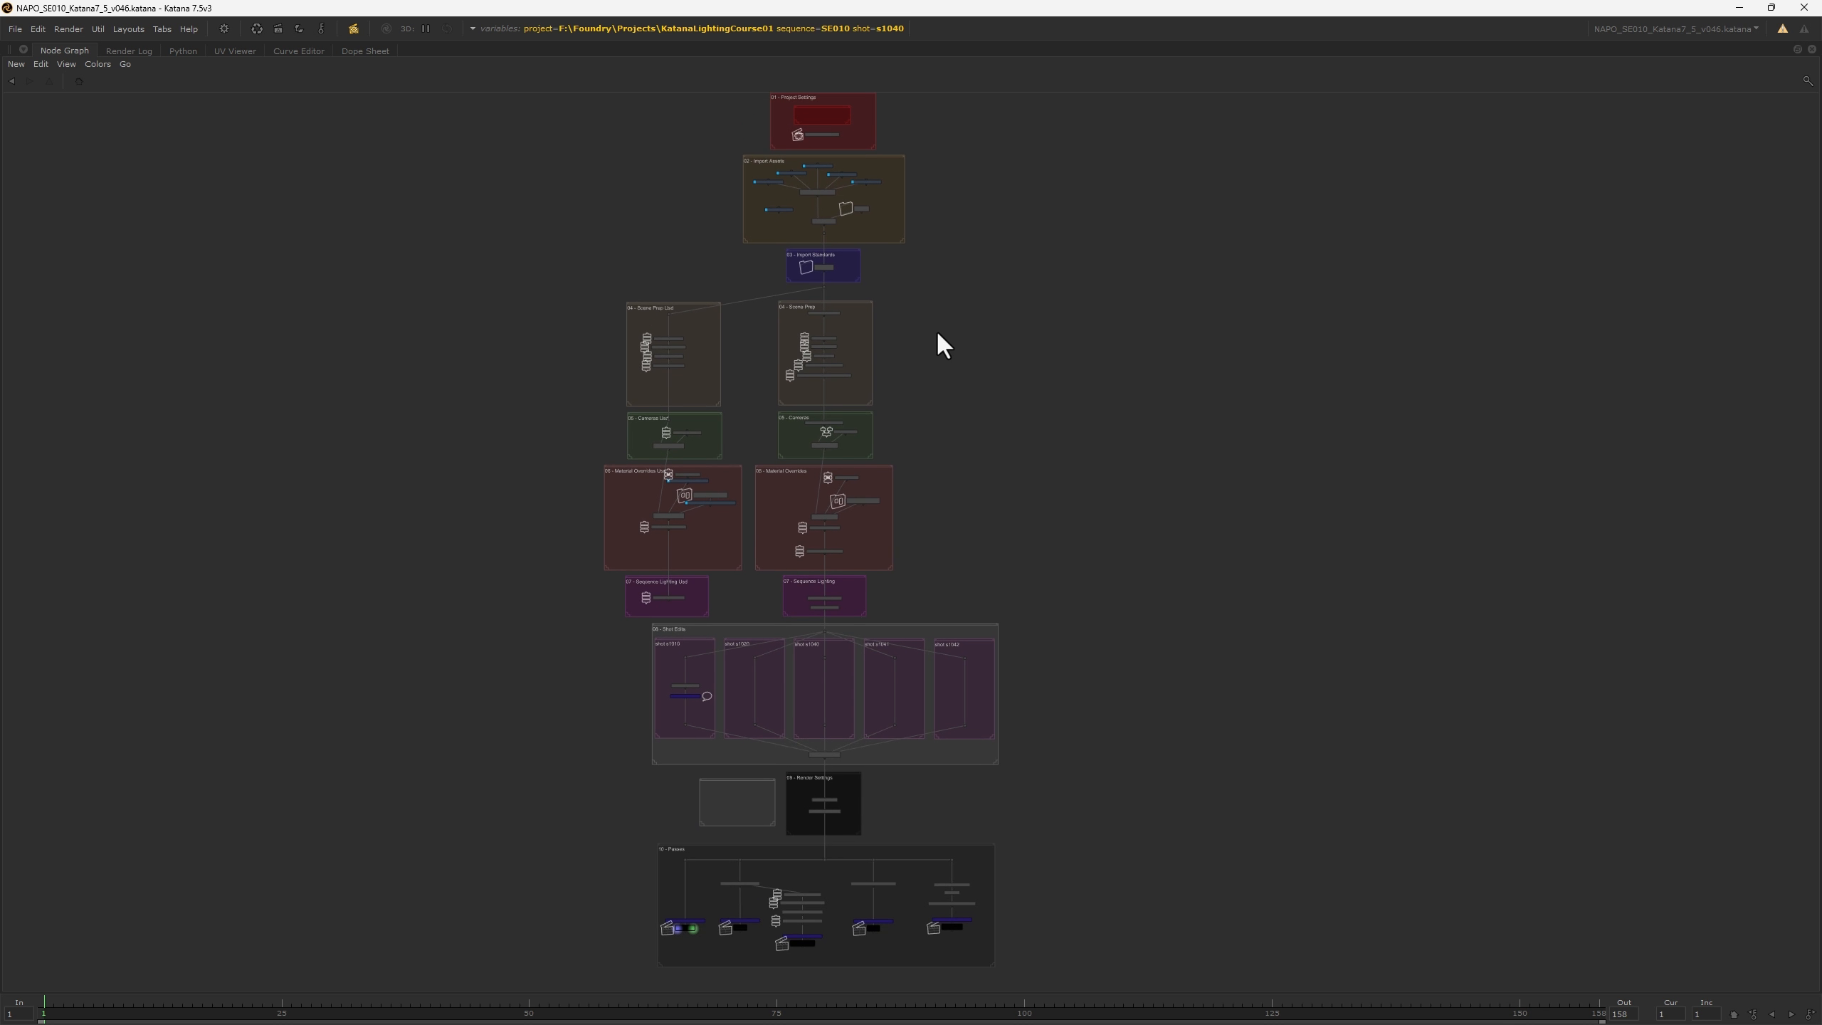
# - Toggle the Node Graph pane between maximized and normal size, ending in the normal multi-pane layout
pyautogui.press('space')
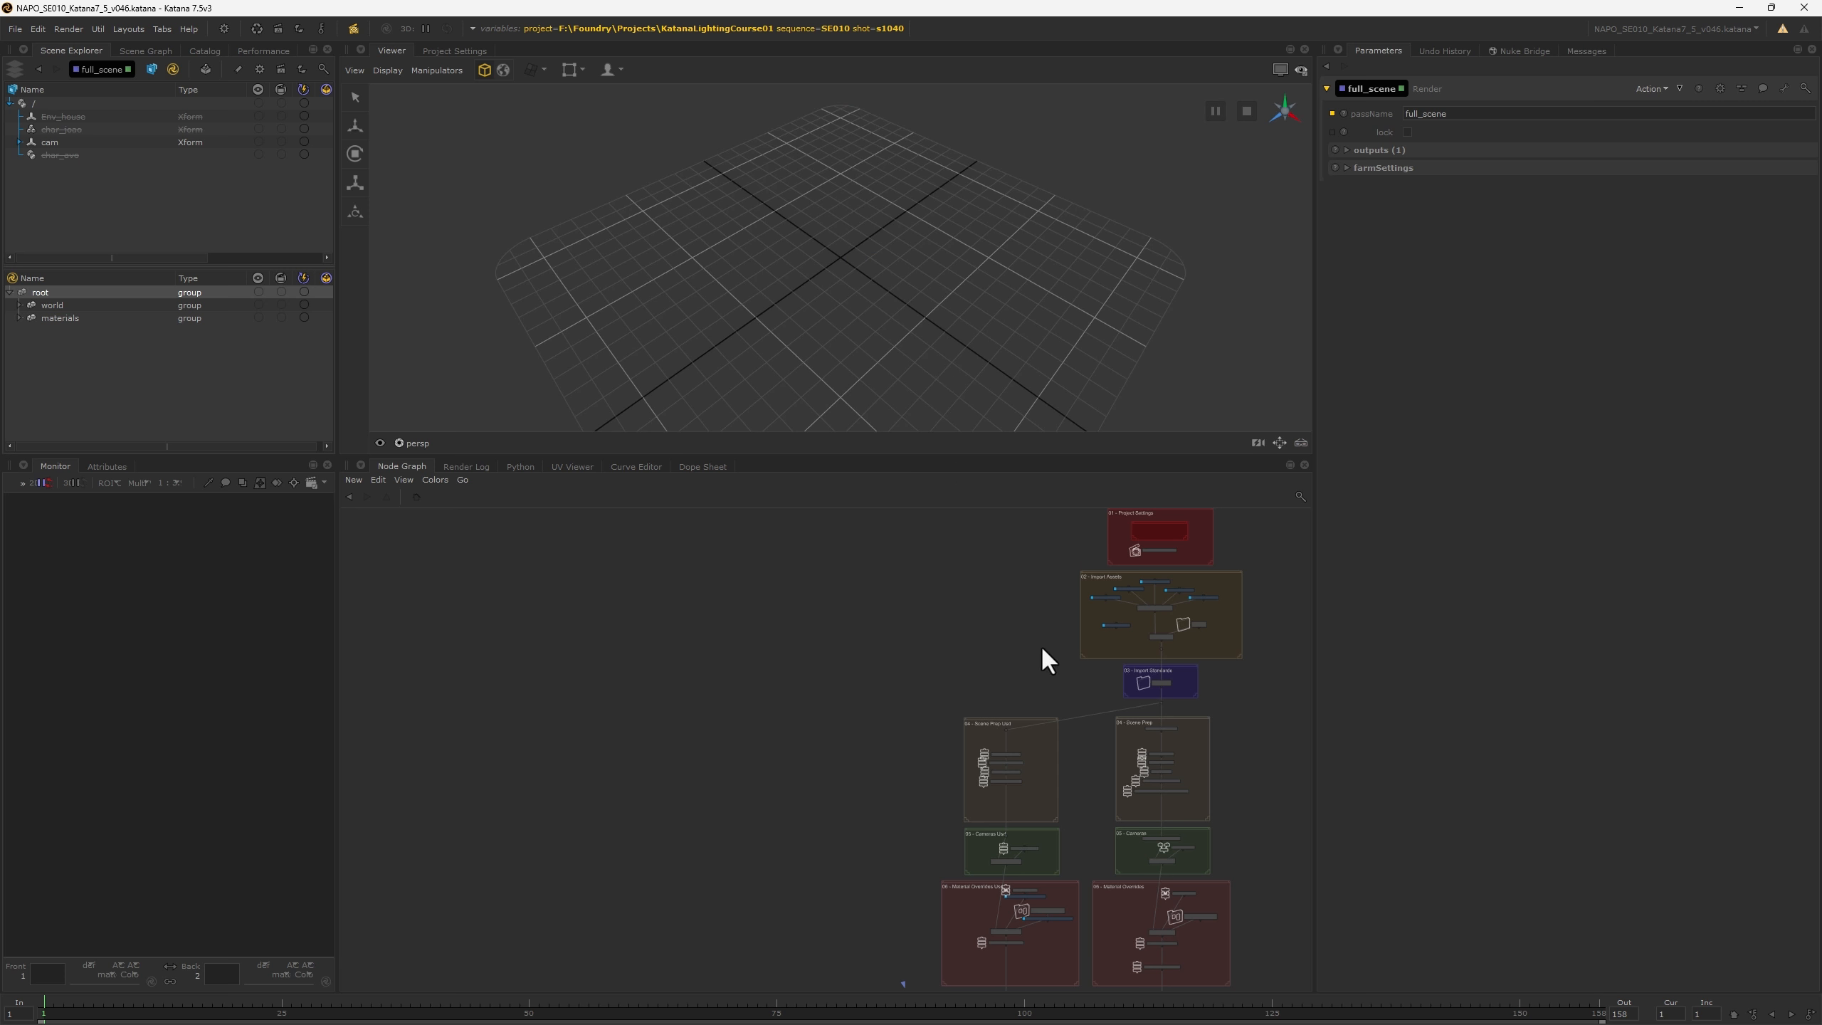
pyautogui.moveTo(1041, 645); pyautogui.dragTo(707, 686, button='middle')
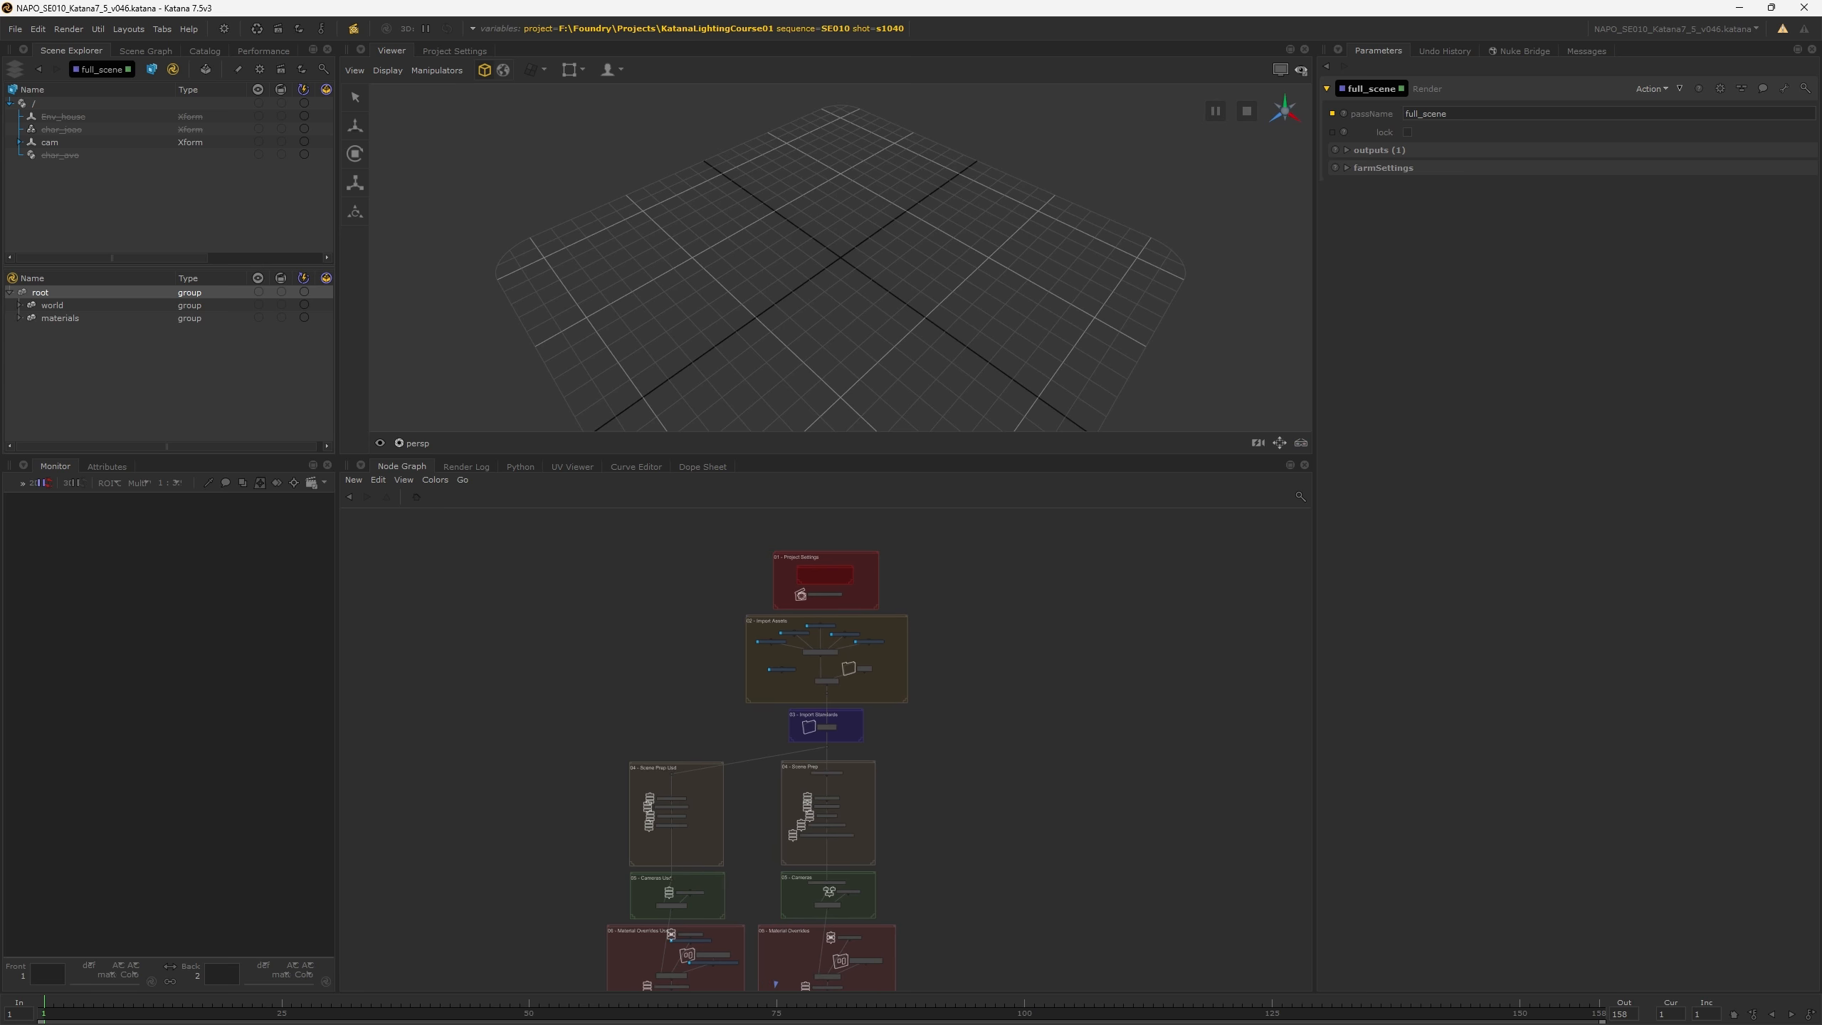
pyautogui.click(128, 29)
pyautogui.moveTo(1065, 754); pyautogui.dragTo(1307, 695, button='middle')
pyautogui.press('space')
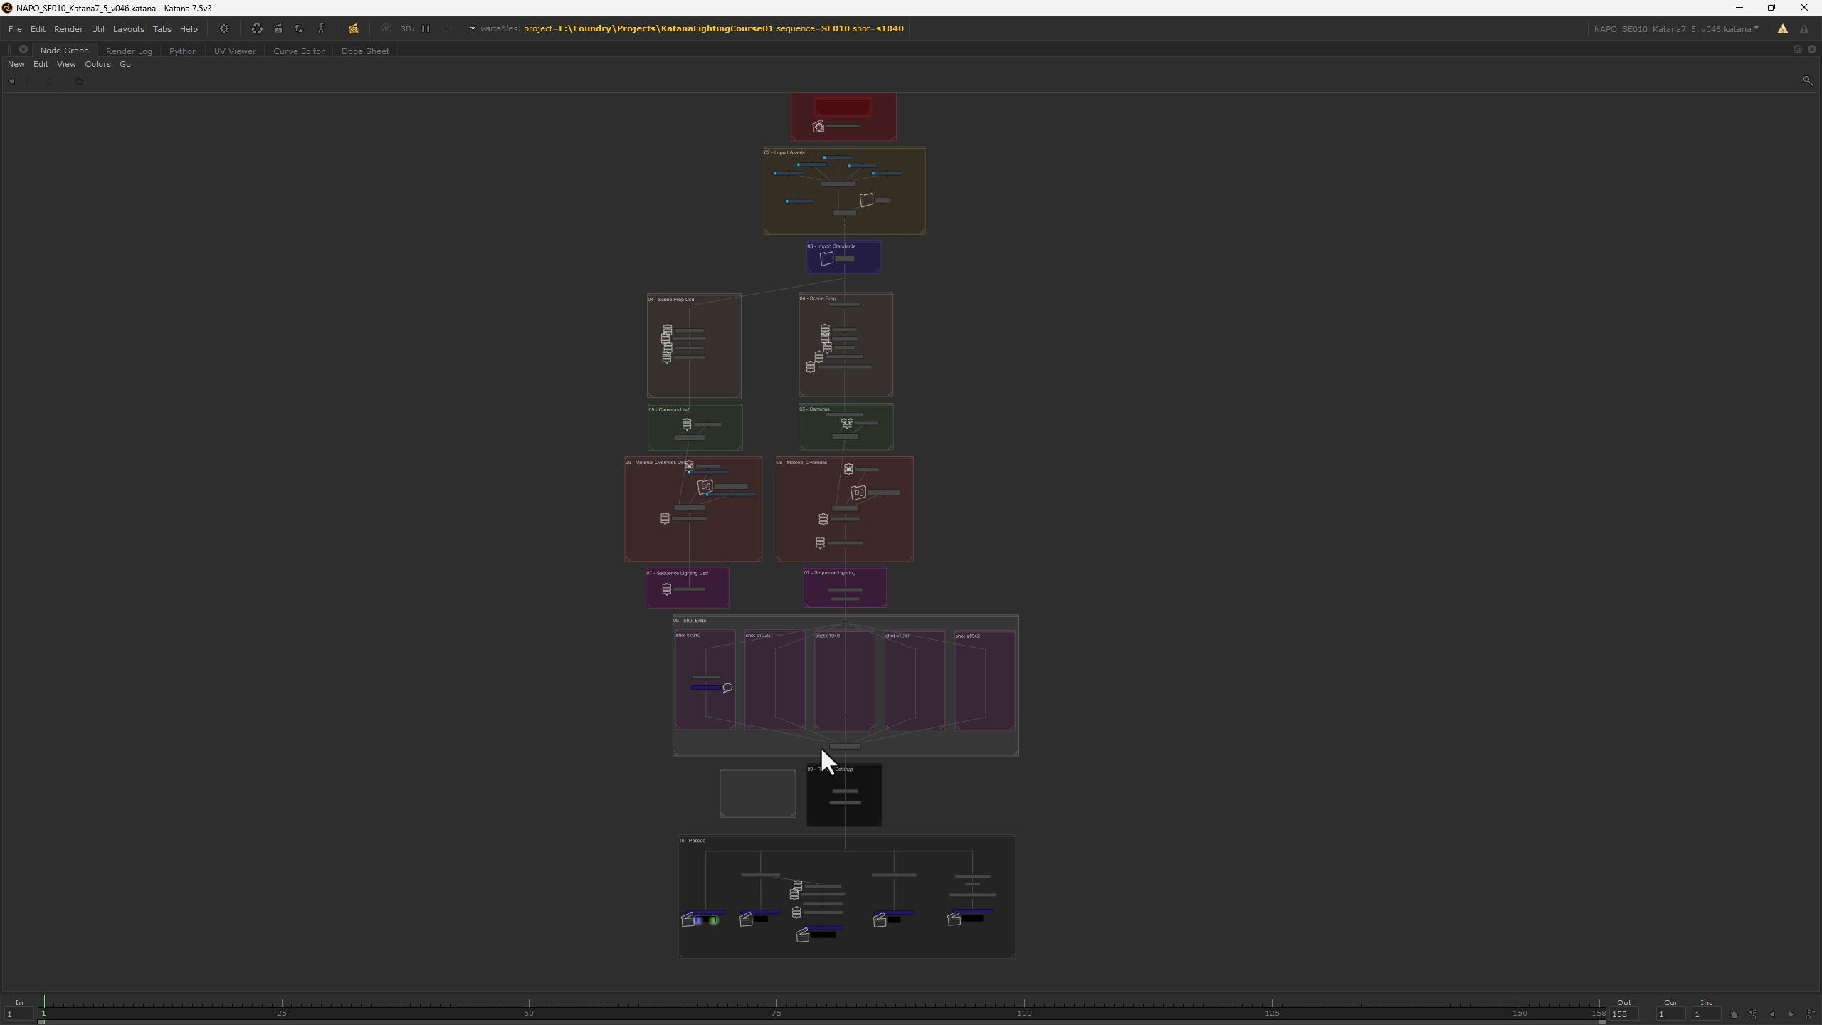
pyautogui.press('space')
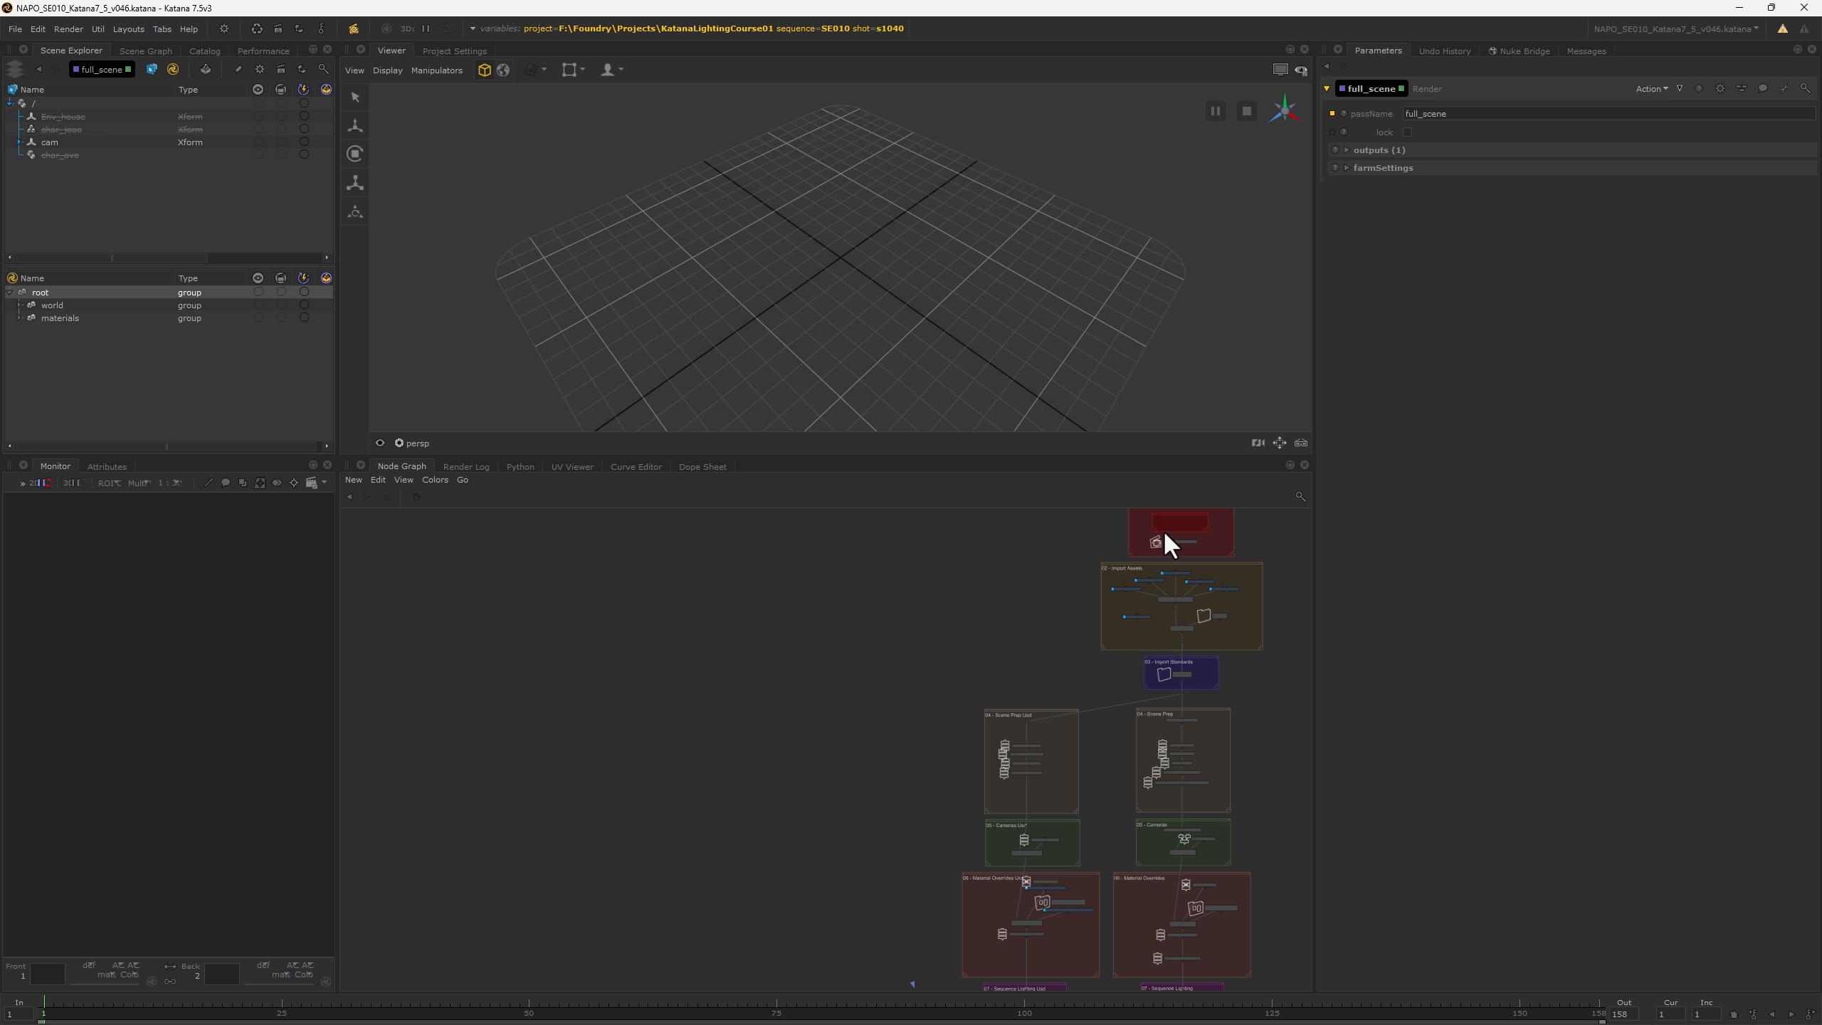
pyautogui.moveTo(1163, 530); pyautogui.dragTo(904, 558, button='middle')
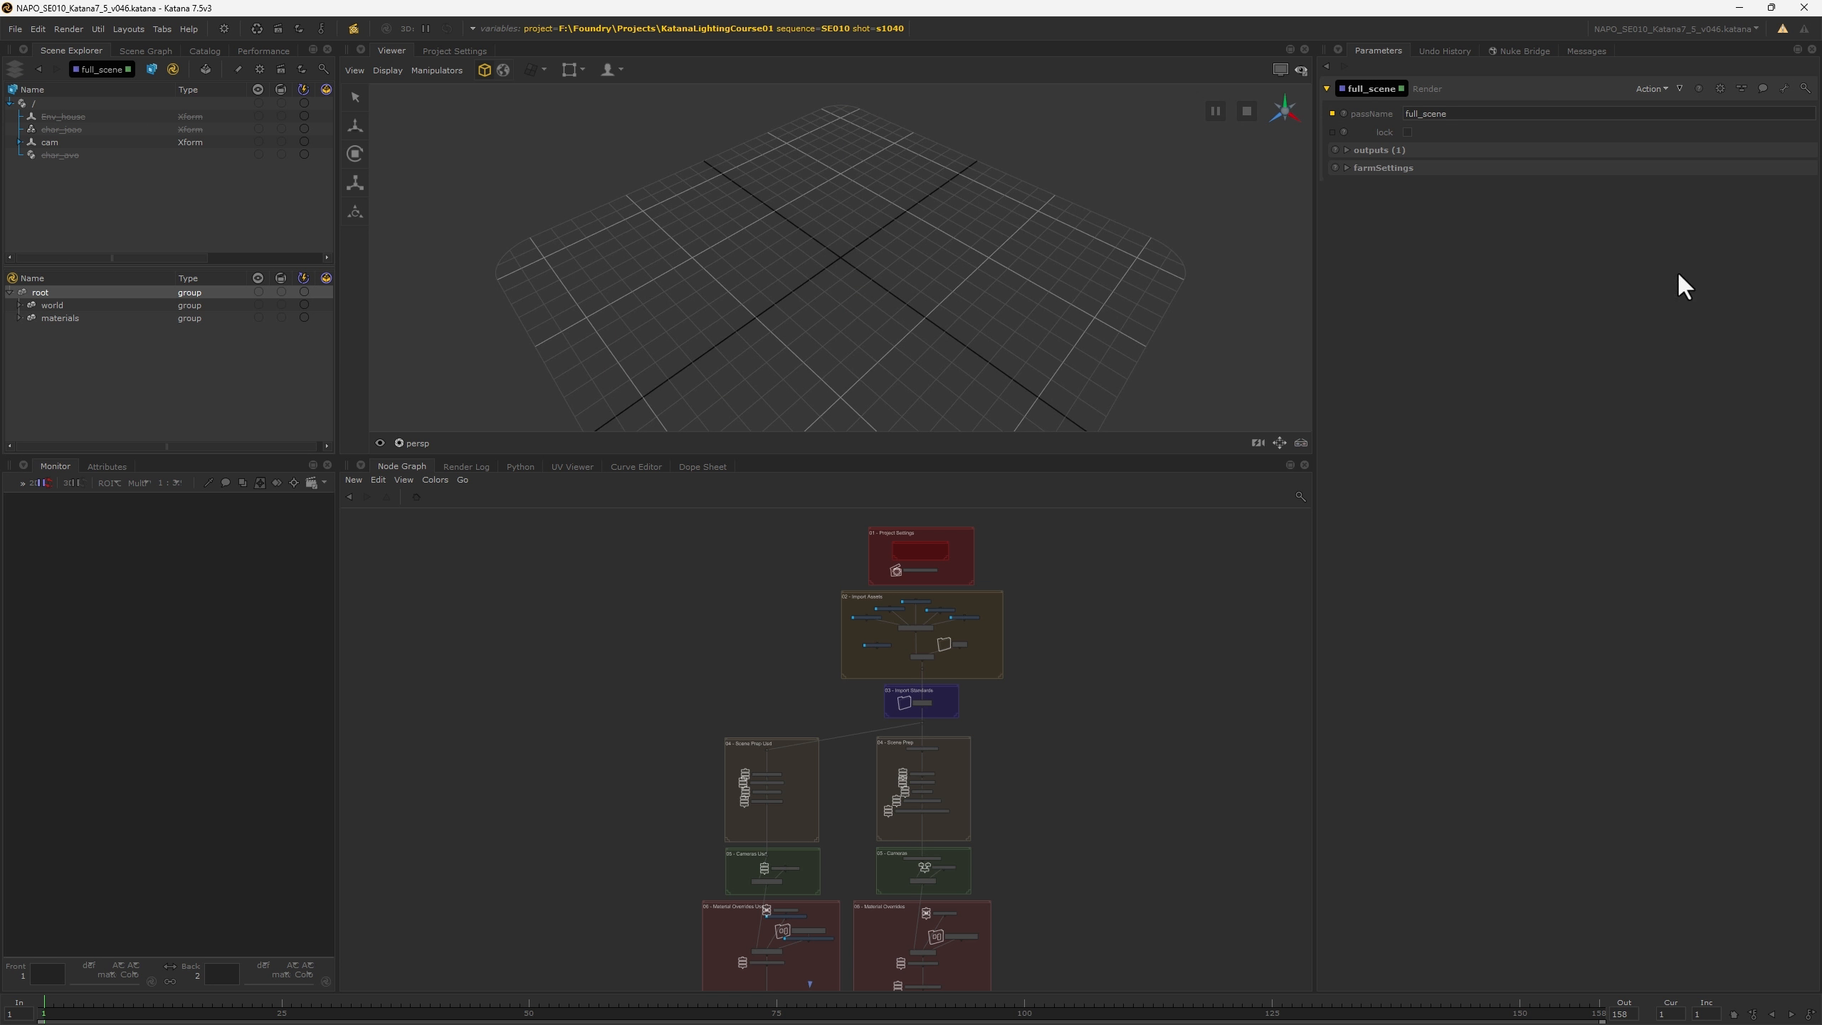
# - Move the Parameters tab to the Right Dock
pyautogui.rightClick(1378, 52)
pyautogui.moveTo(1410, 85)
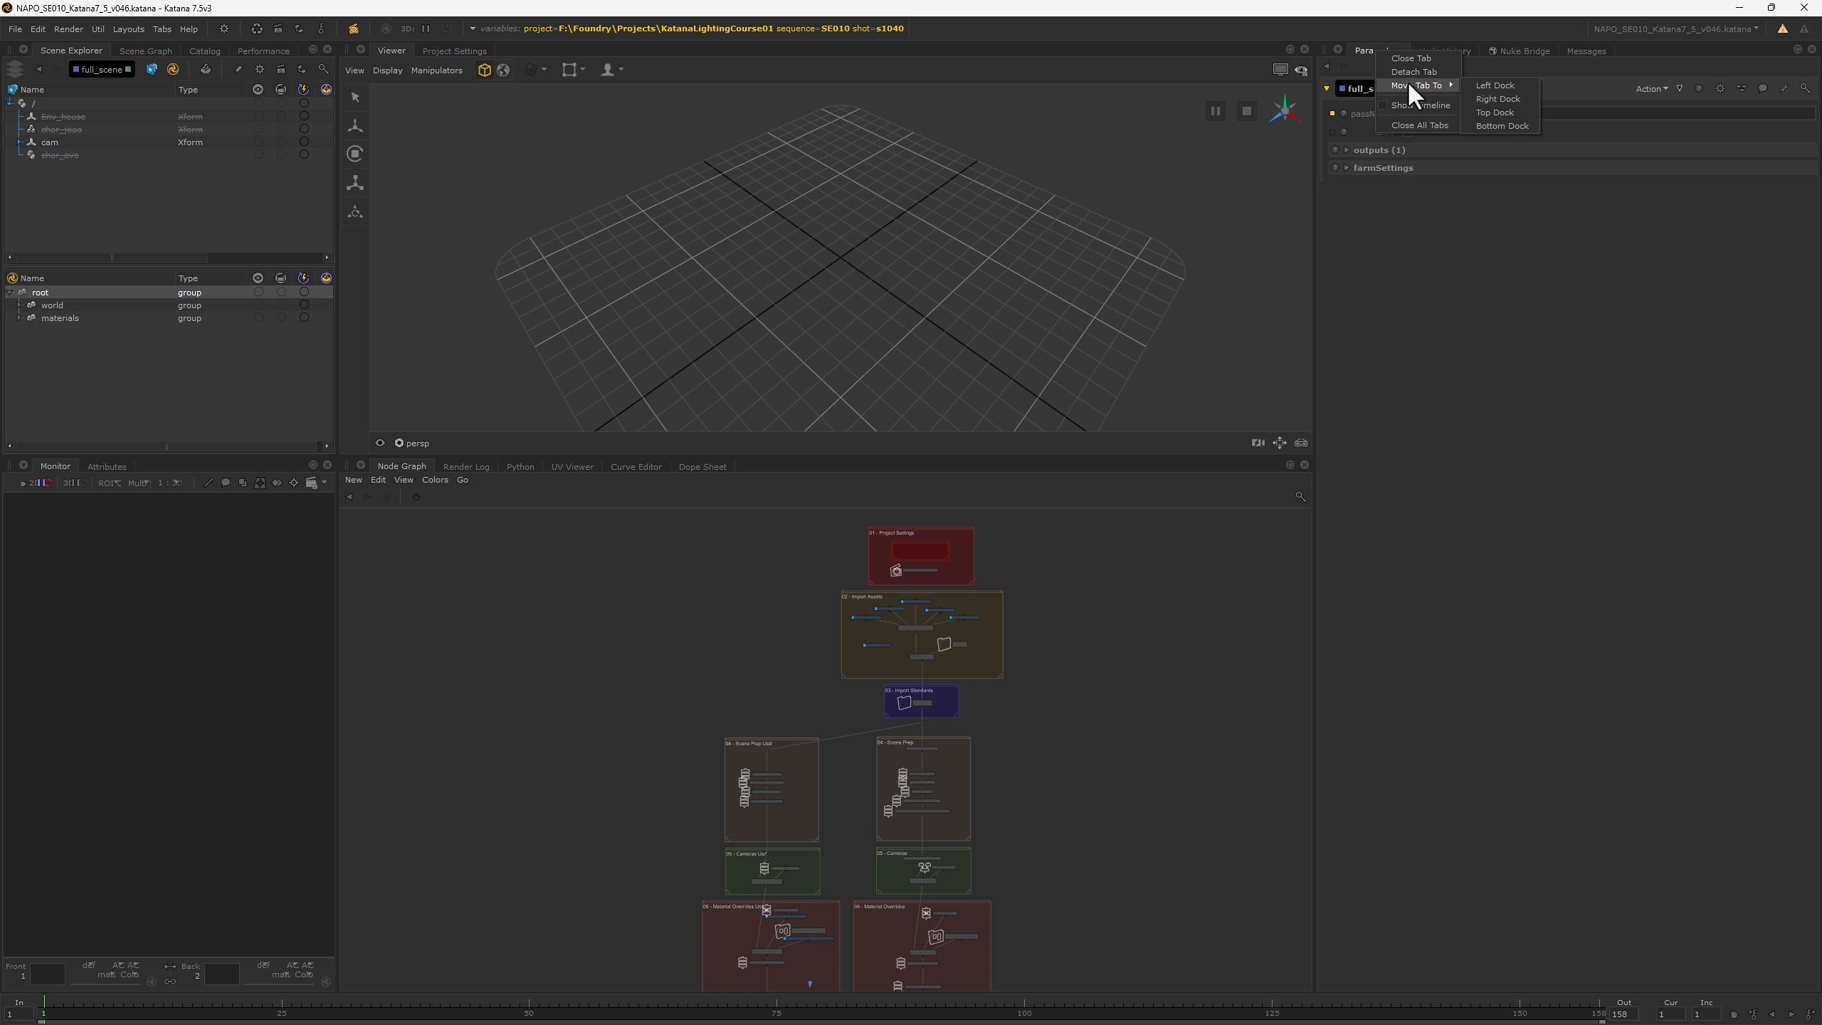
pyautogui.click(1498, 100)
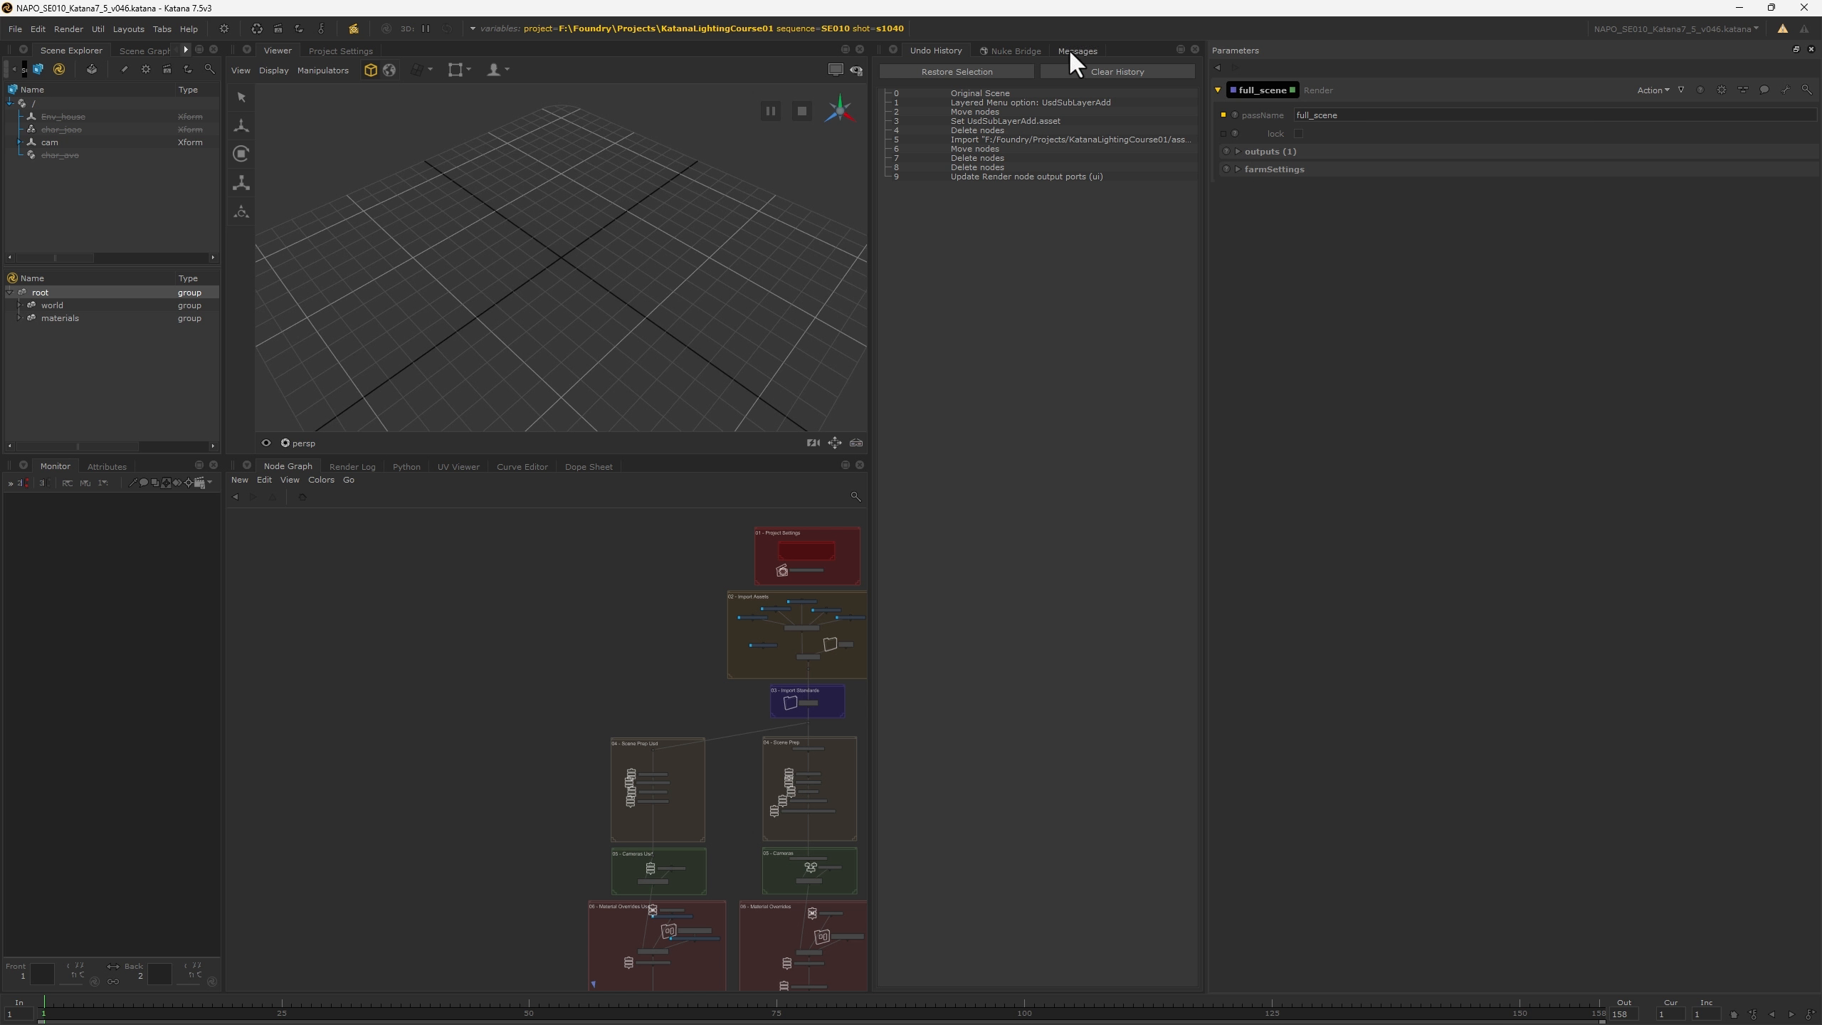
# - Maximize the Node Graph pane beside the docked Parameters and bring the node tree into view
pyautogui.moveTo(577, 653); pyautogui.dragTo(445, 647, button='middle')
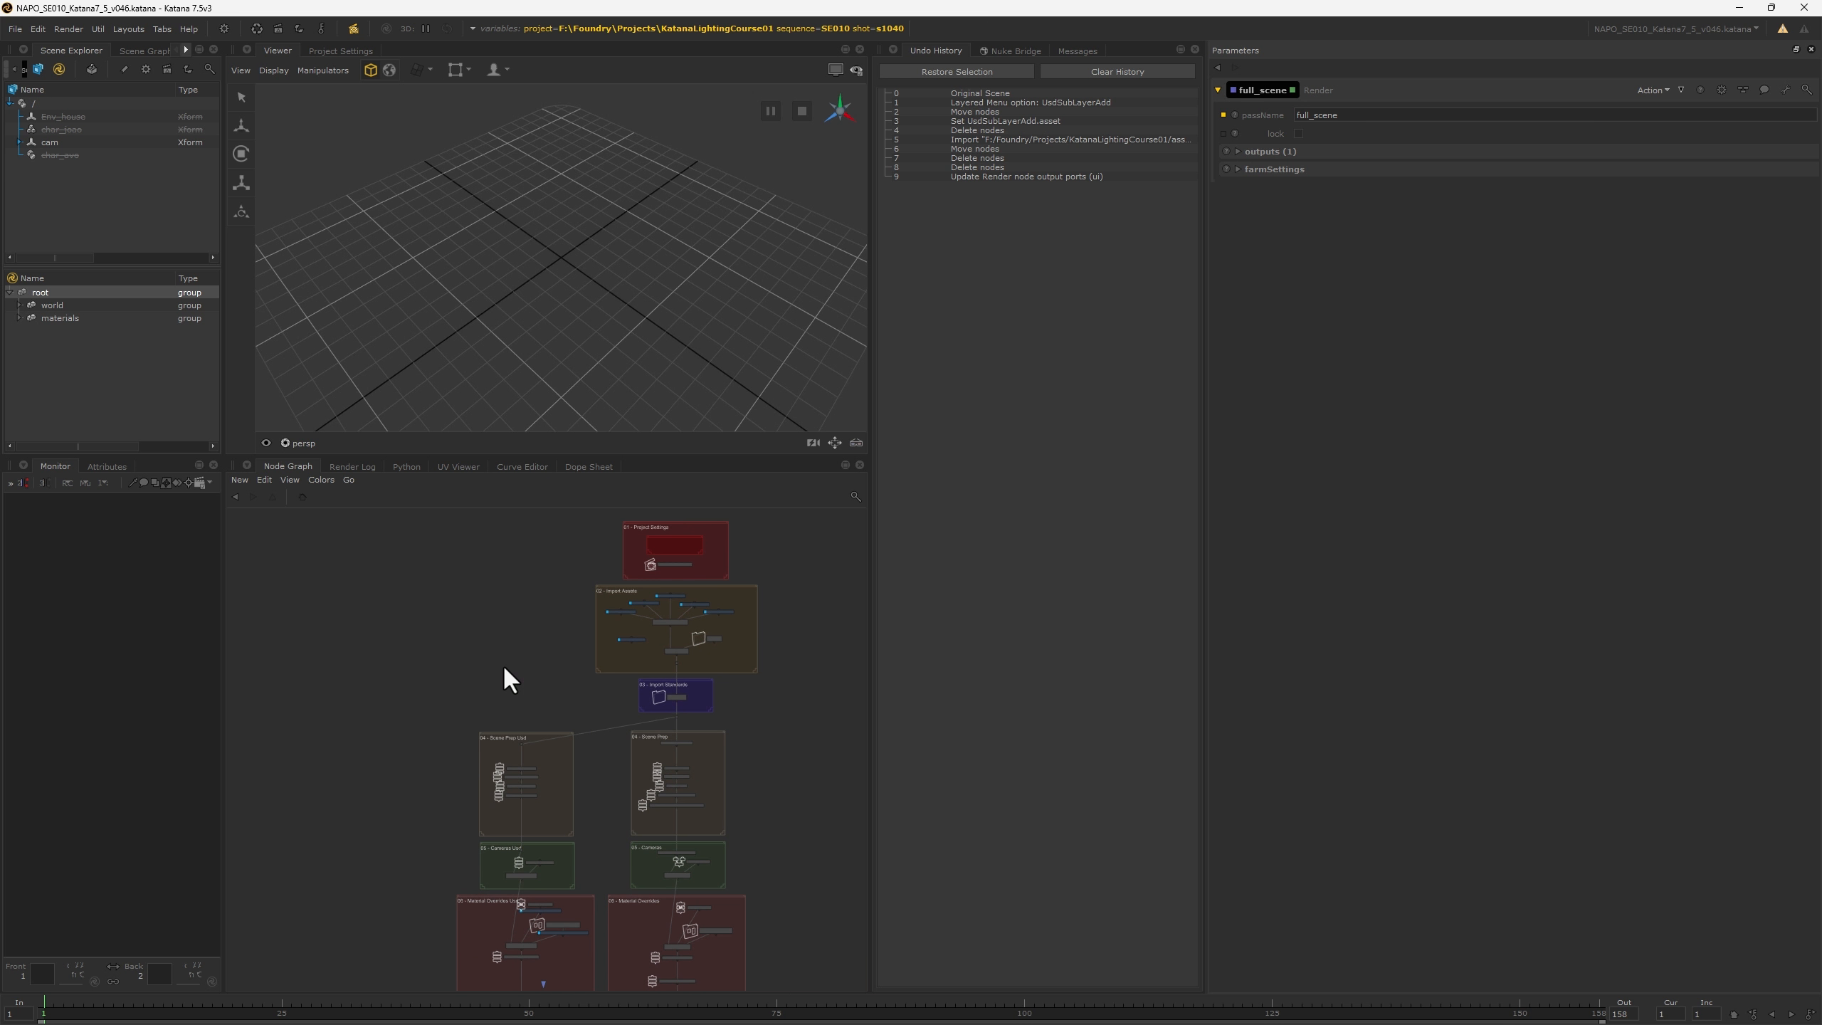
pyautogui.press('space')
pyautogui.moveTo(700, 540); pyautogui.dragTo(948, 573, button='middle')
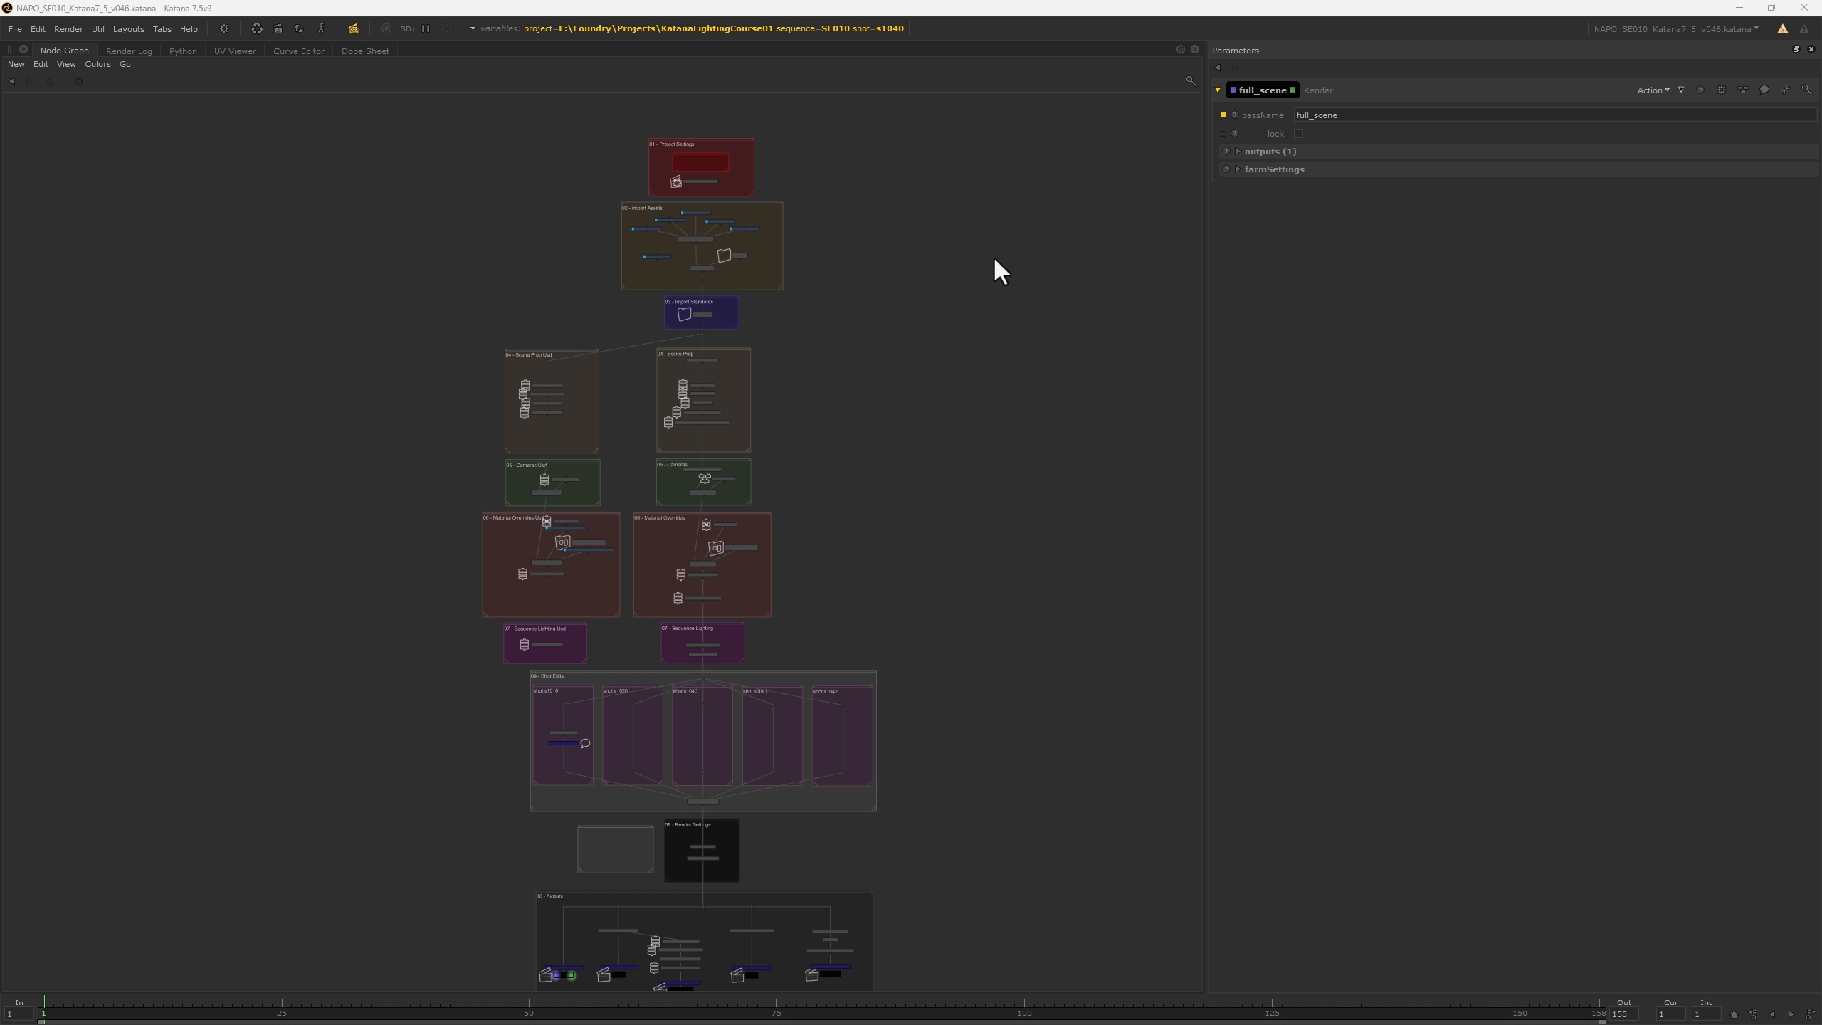
# - Switch to File Explorer and locate NAPO_SE010.katana in the assets/NAPO__ARNOLD/katana folder of KatanaLightingCourse01
pyautogui.hotkey('alt', 'Tab')
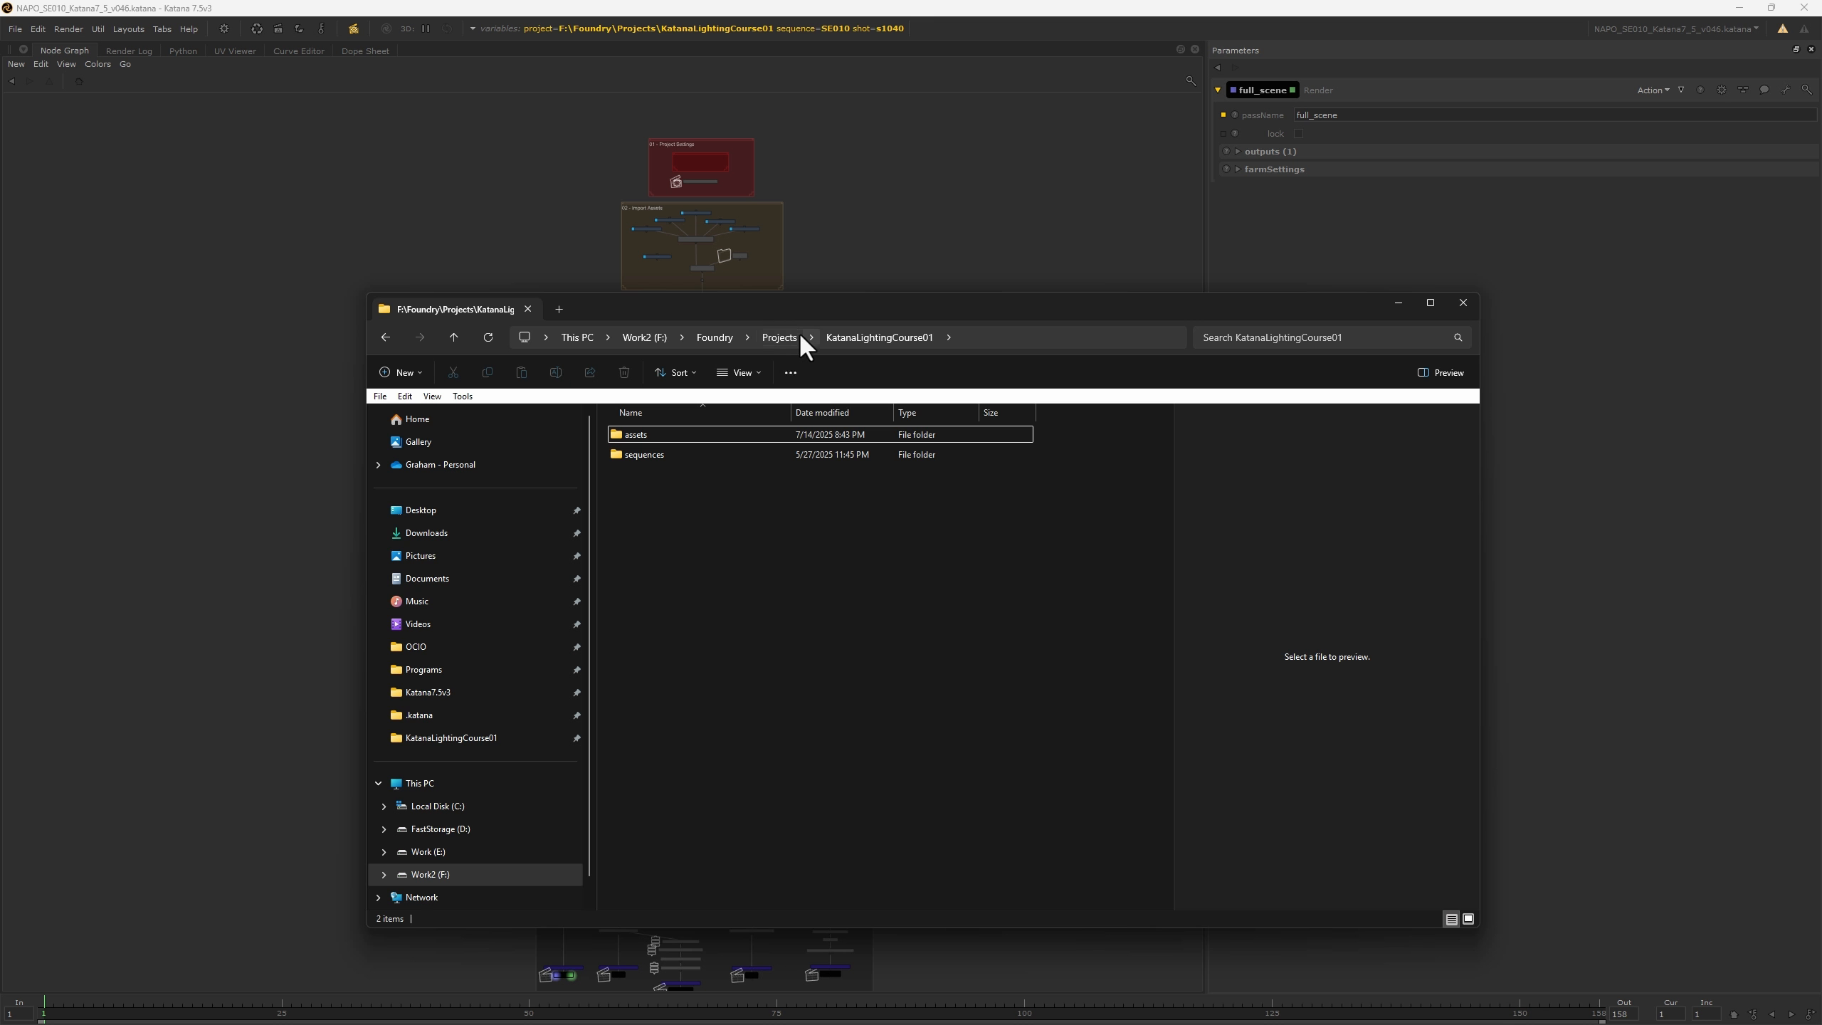
pyautogui.doubleClick(626, 439)
pyautogui.click(629, 456)
pyautogui.doubleClick(630, 455)
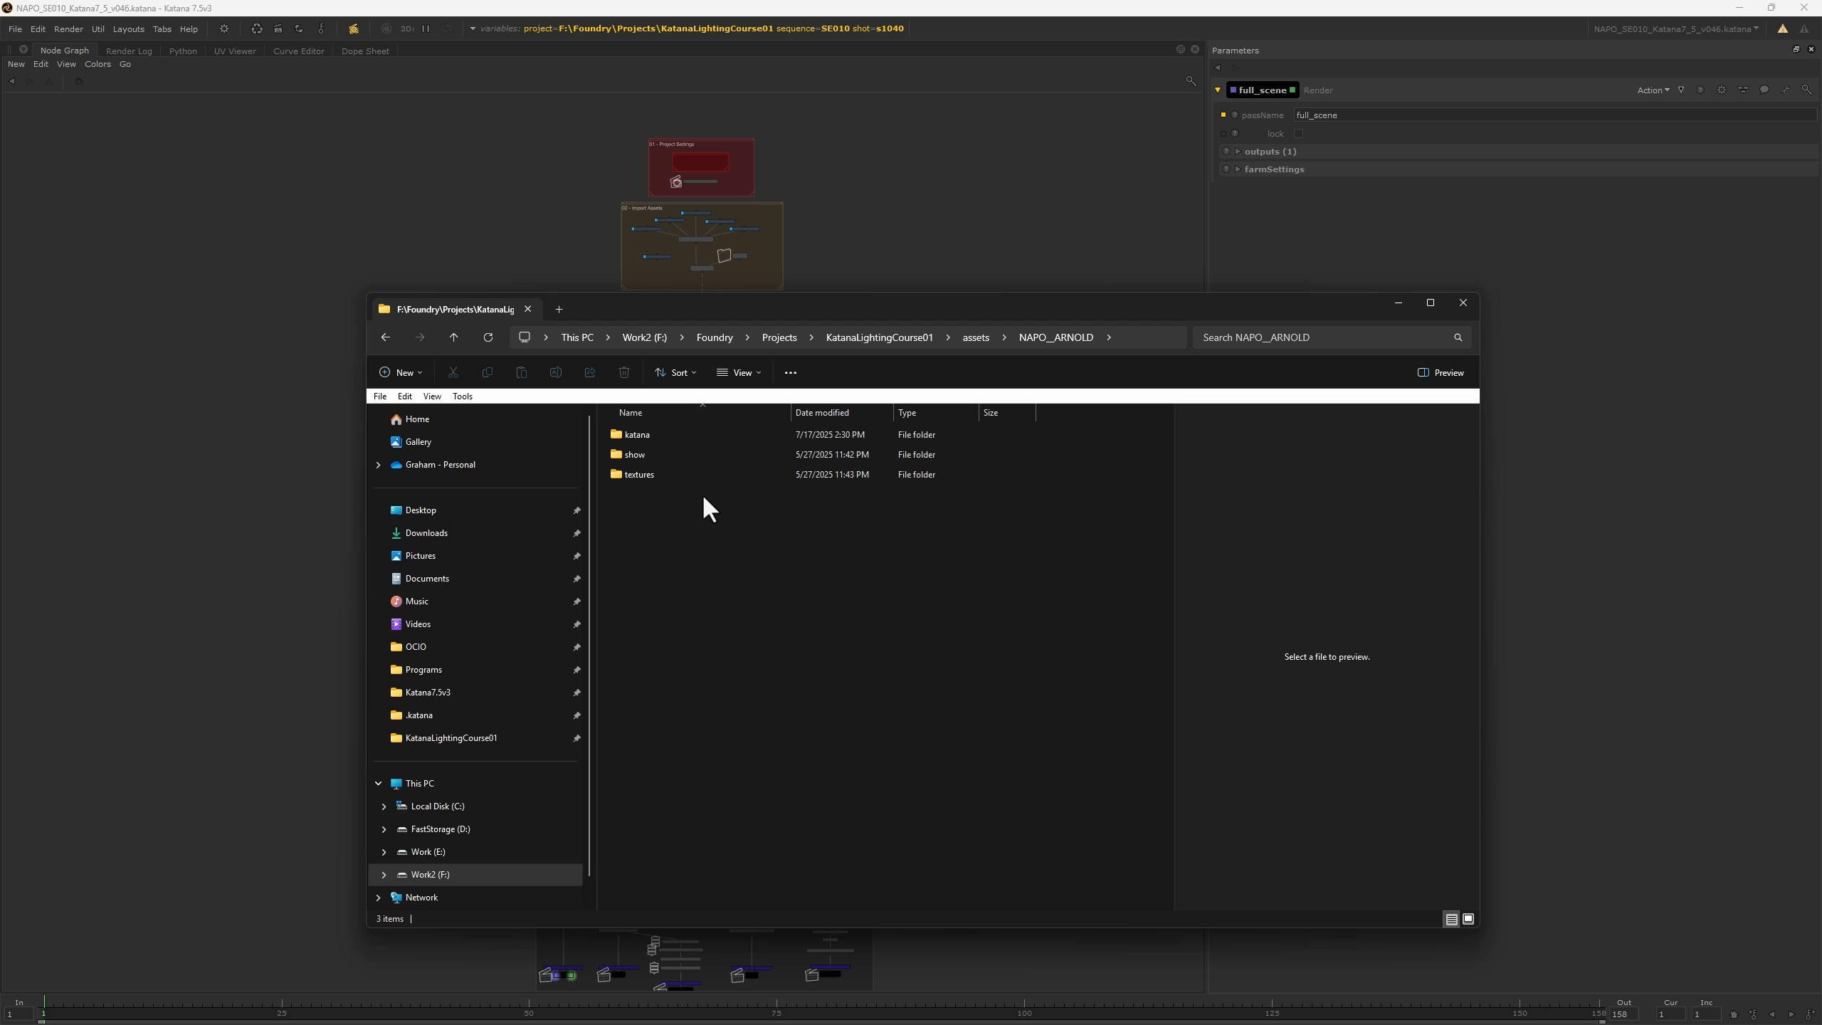
pyautogui.doubleClick(635, 437)
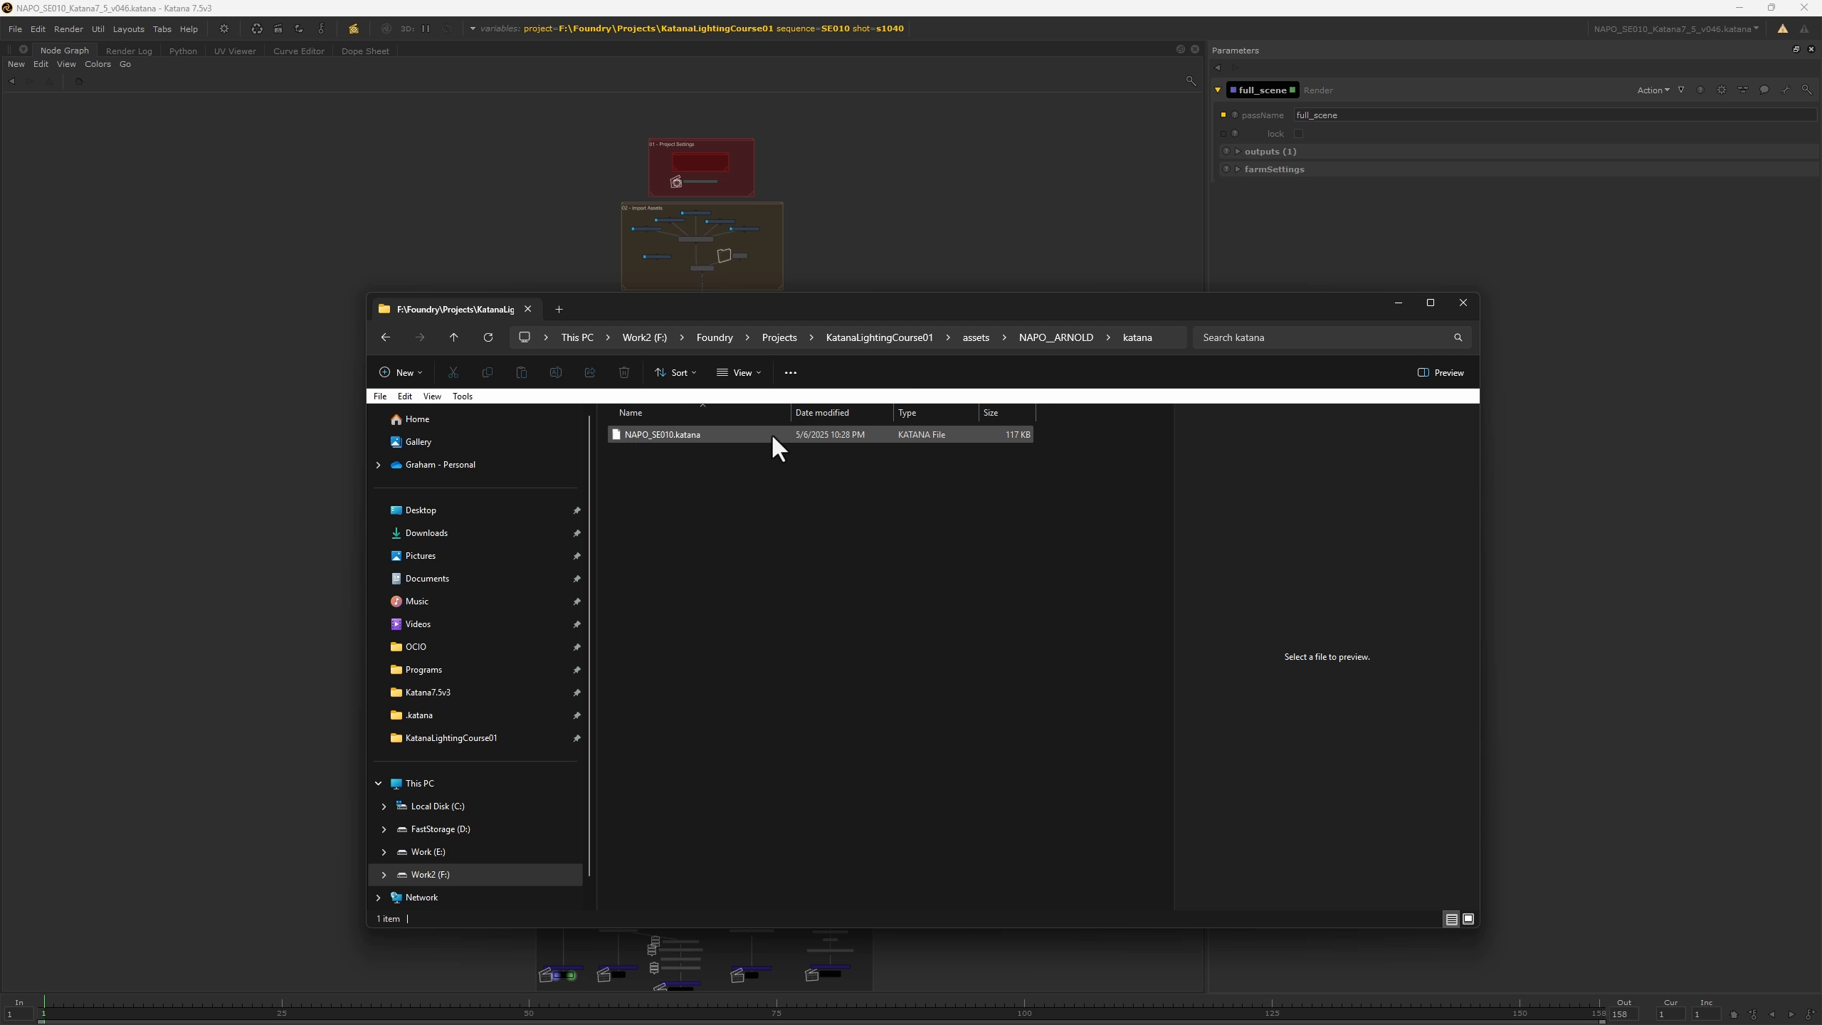
pyautogui.click(653, 437)
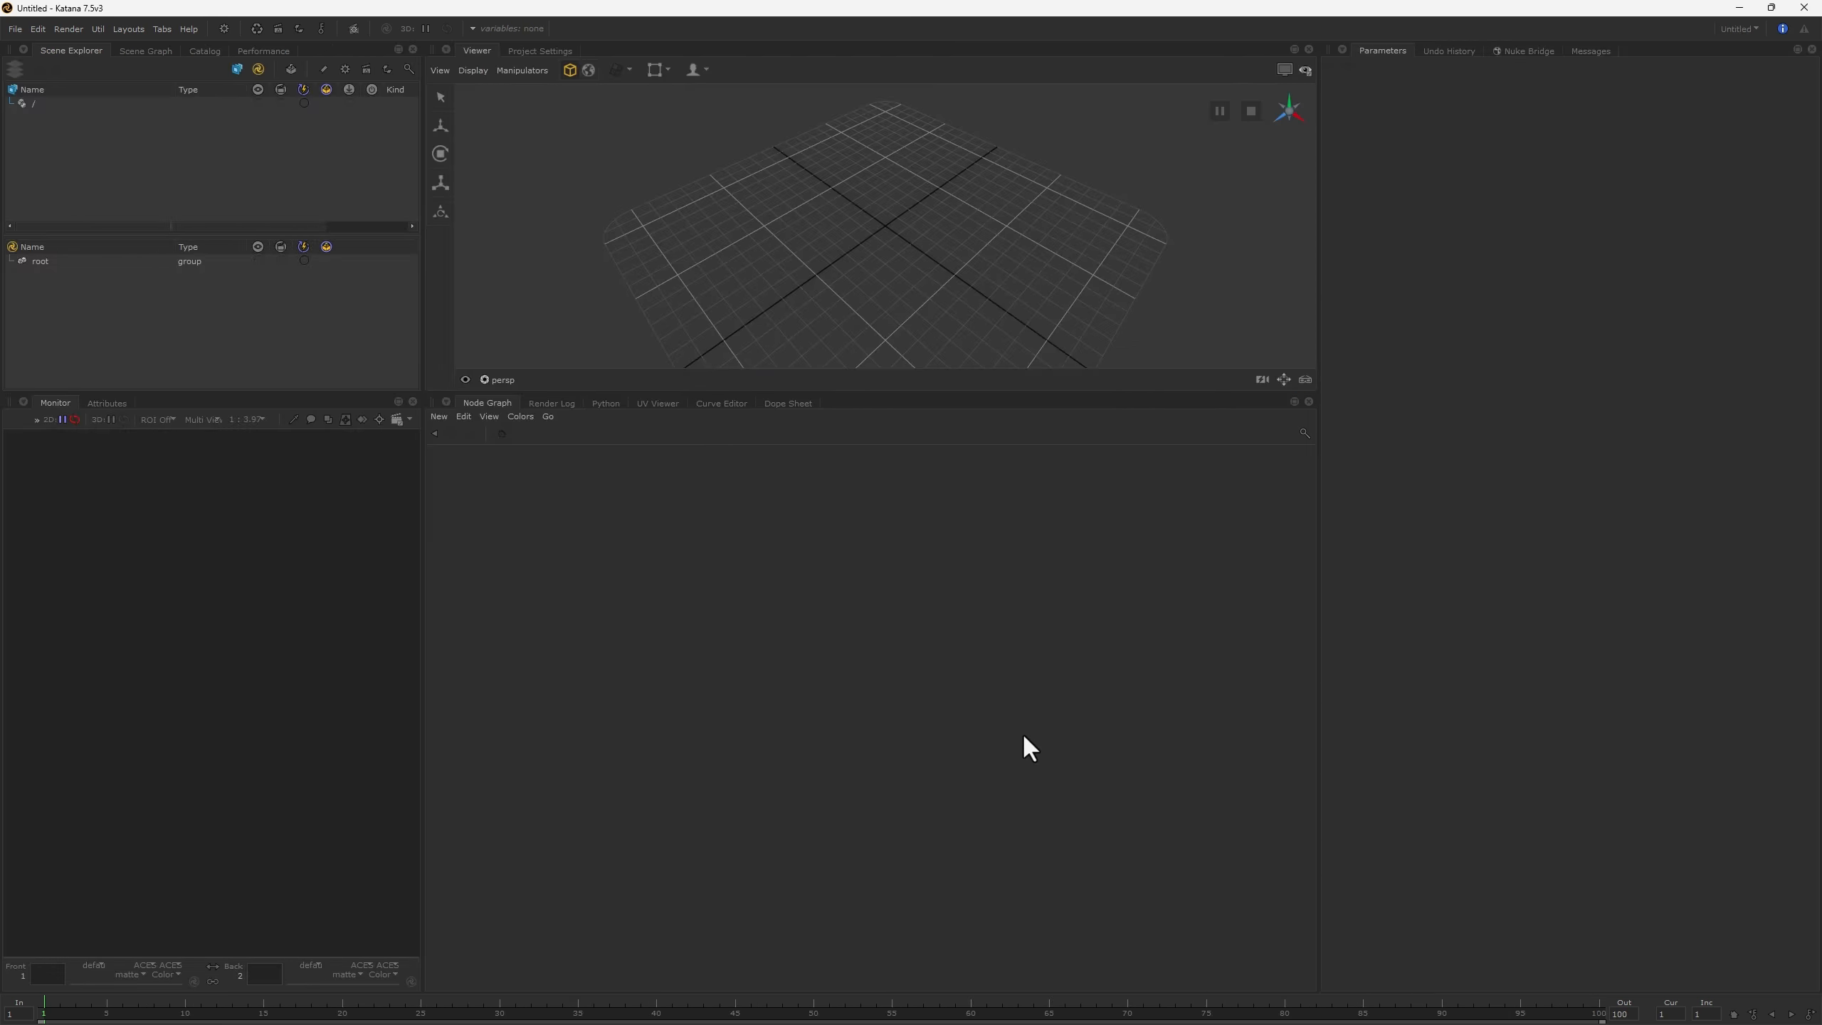
# - In the untitled Katana session, browse for a file to open in assets/NAPO__ARNOLD and save that folder as a favorite
pyautogui.click(15, 28)
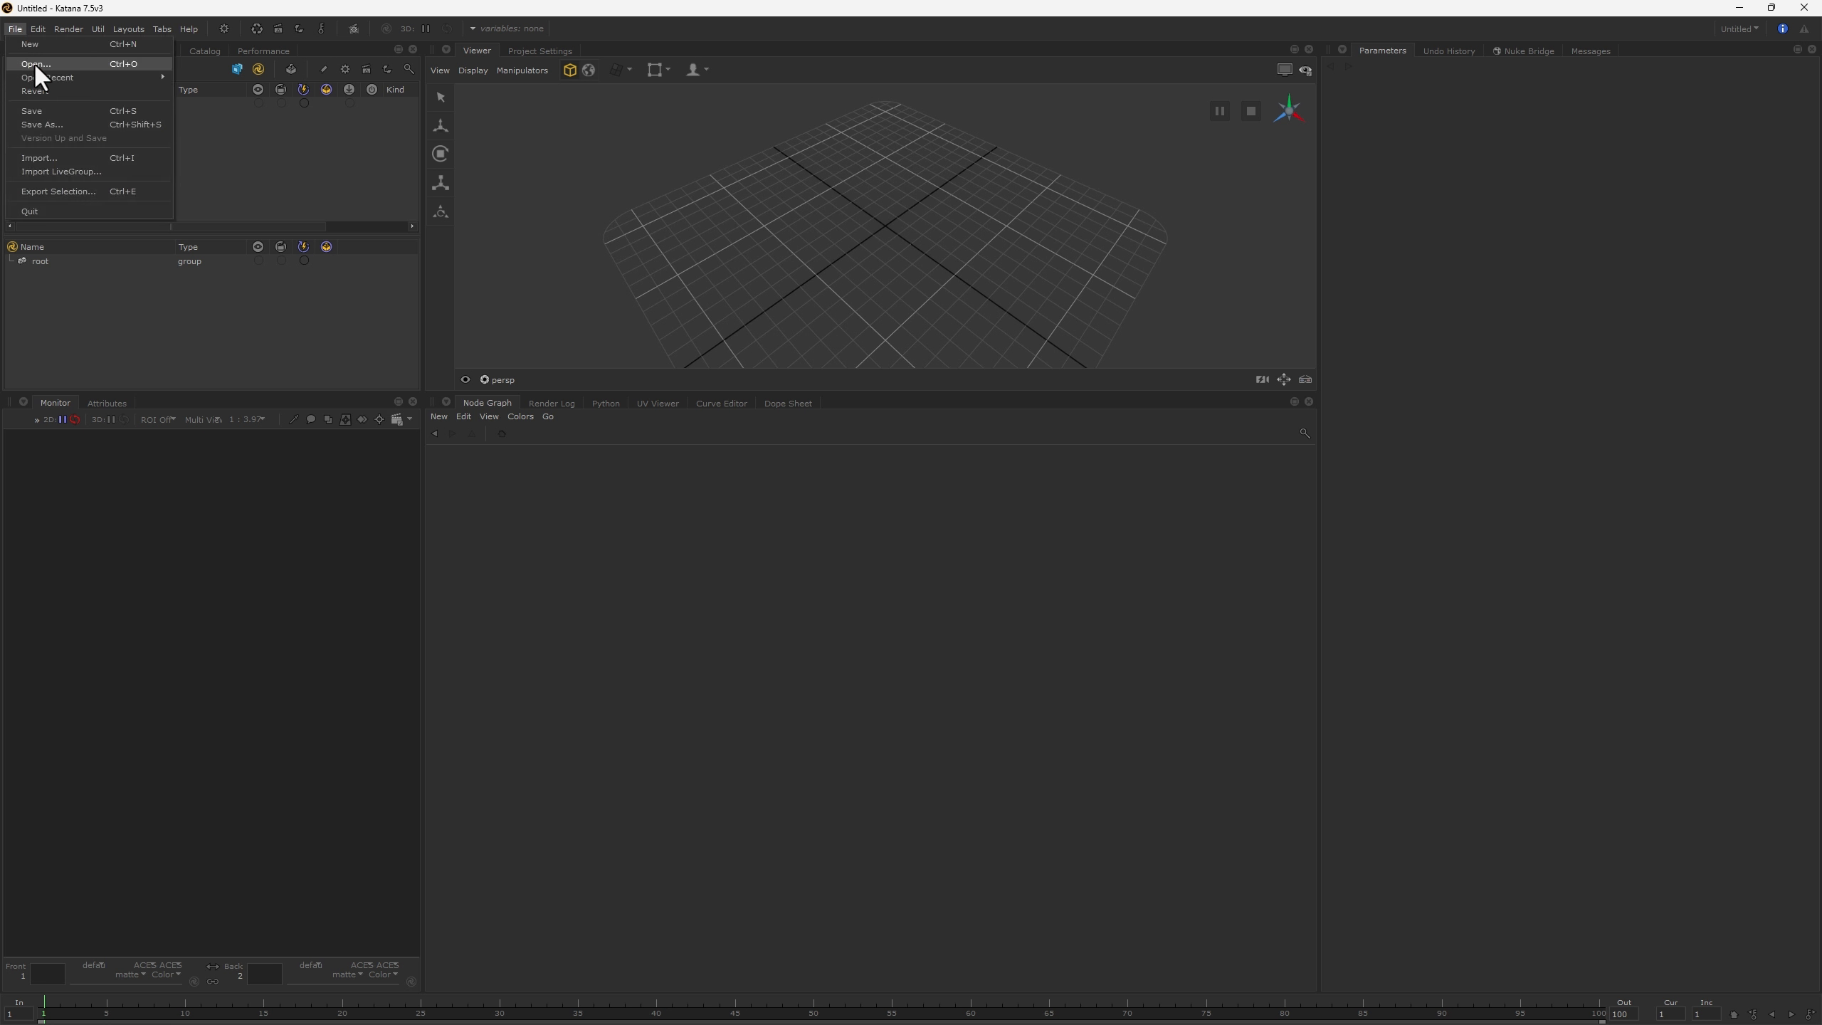
pyautogui.click(34, 63)
pyautogui.click(651, 479)
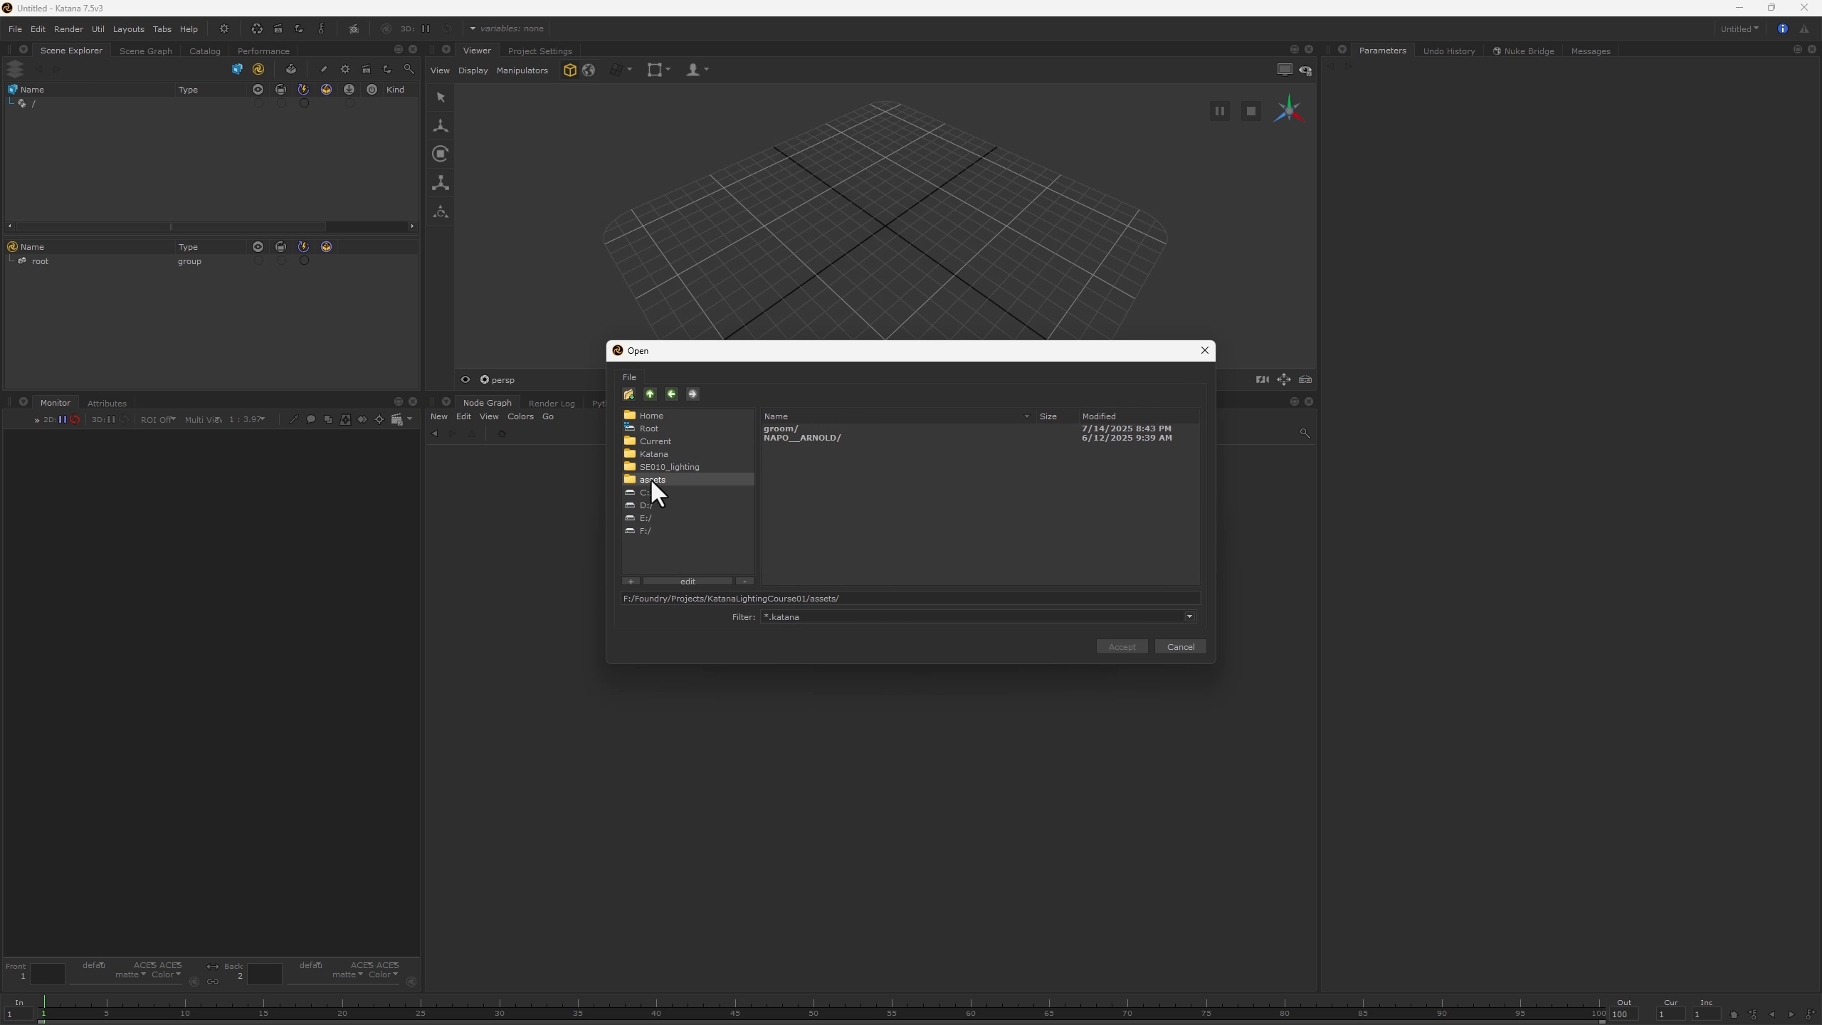
pyautogui.doubleClick(806, 436)
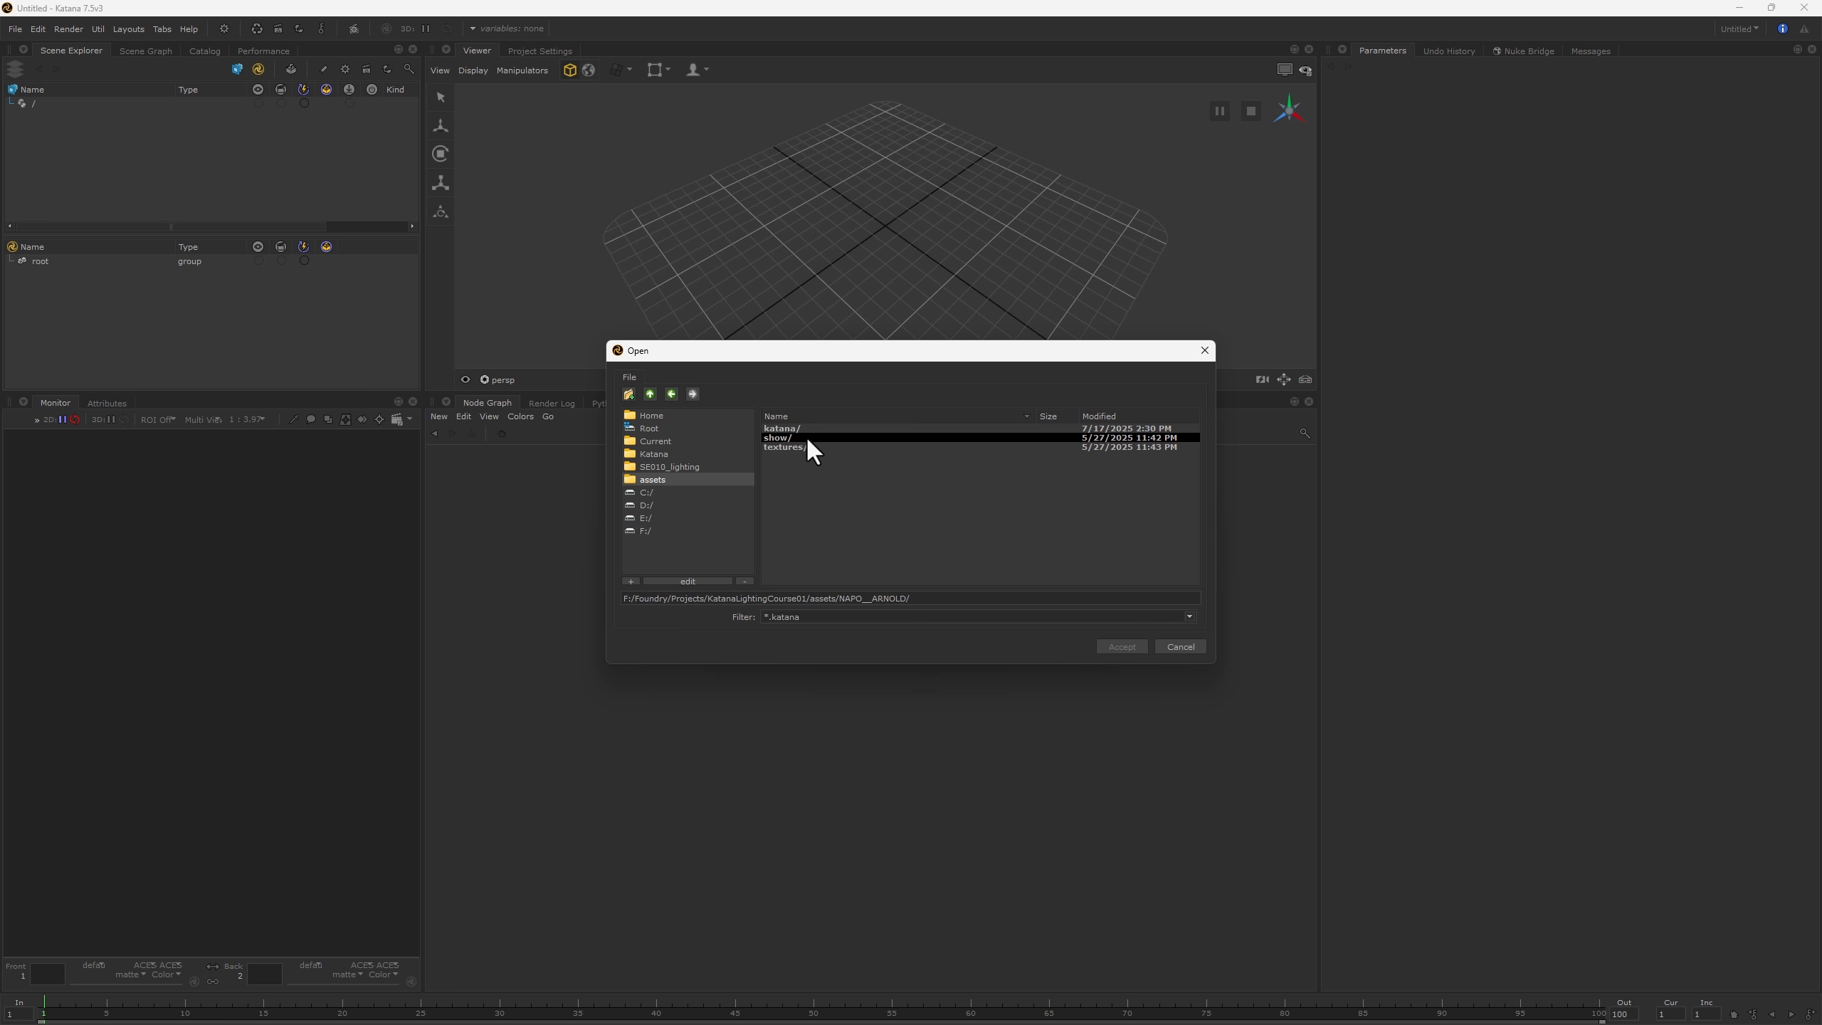
pyautogui.click(631, 581)
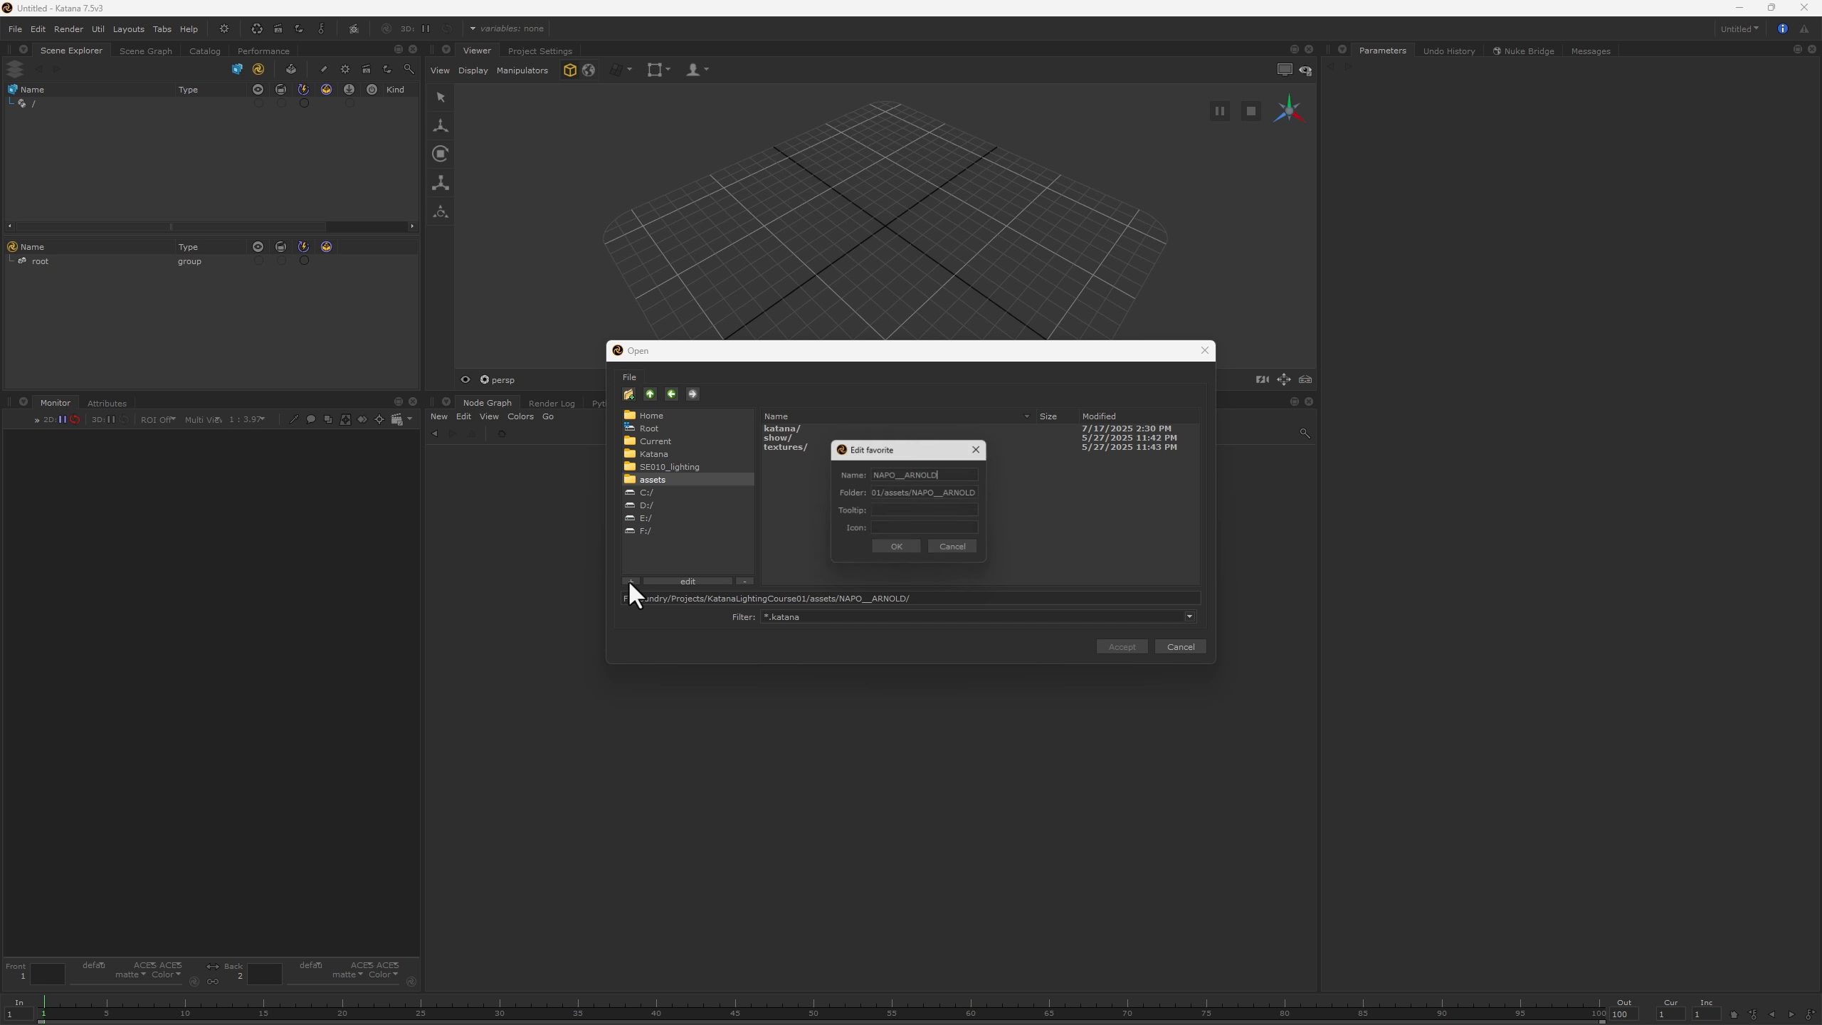
pyautogui.click(899, 549)
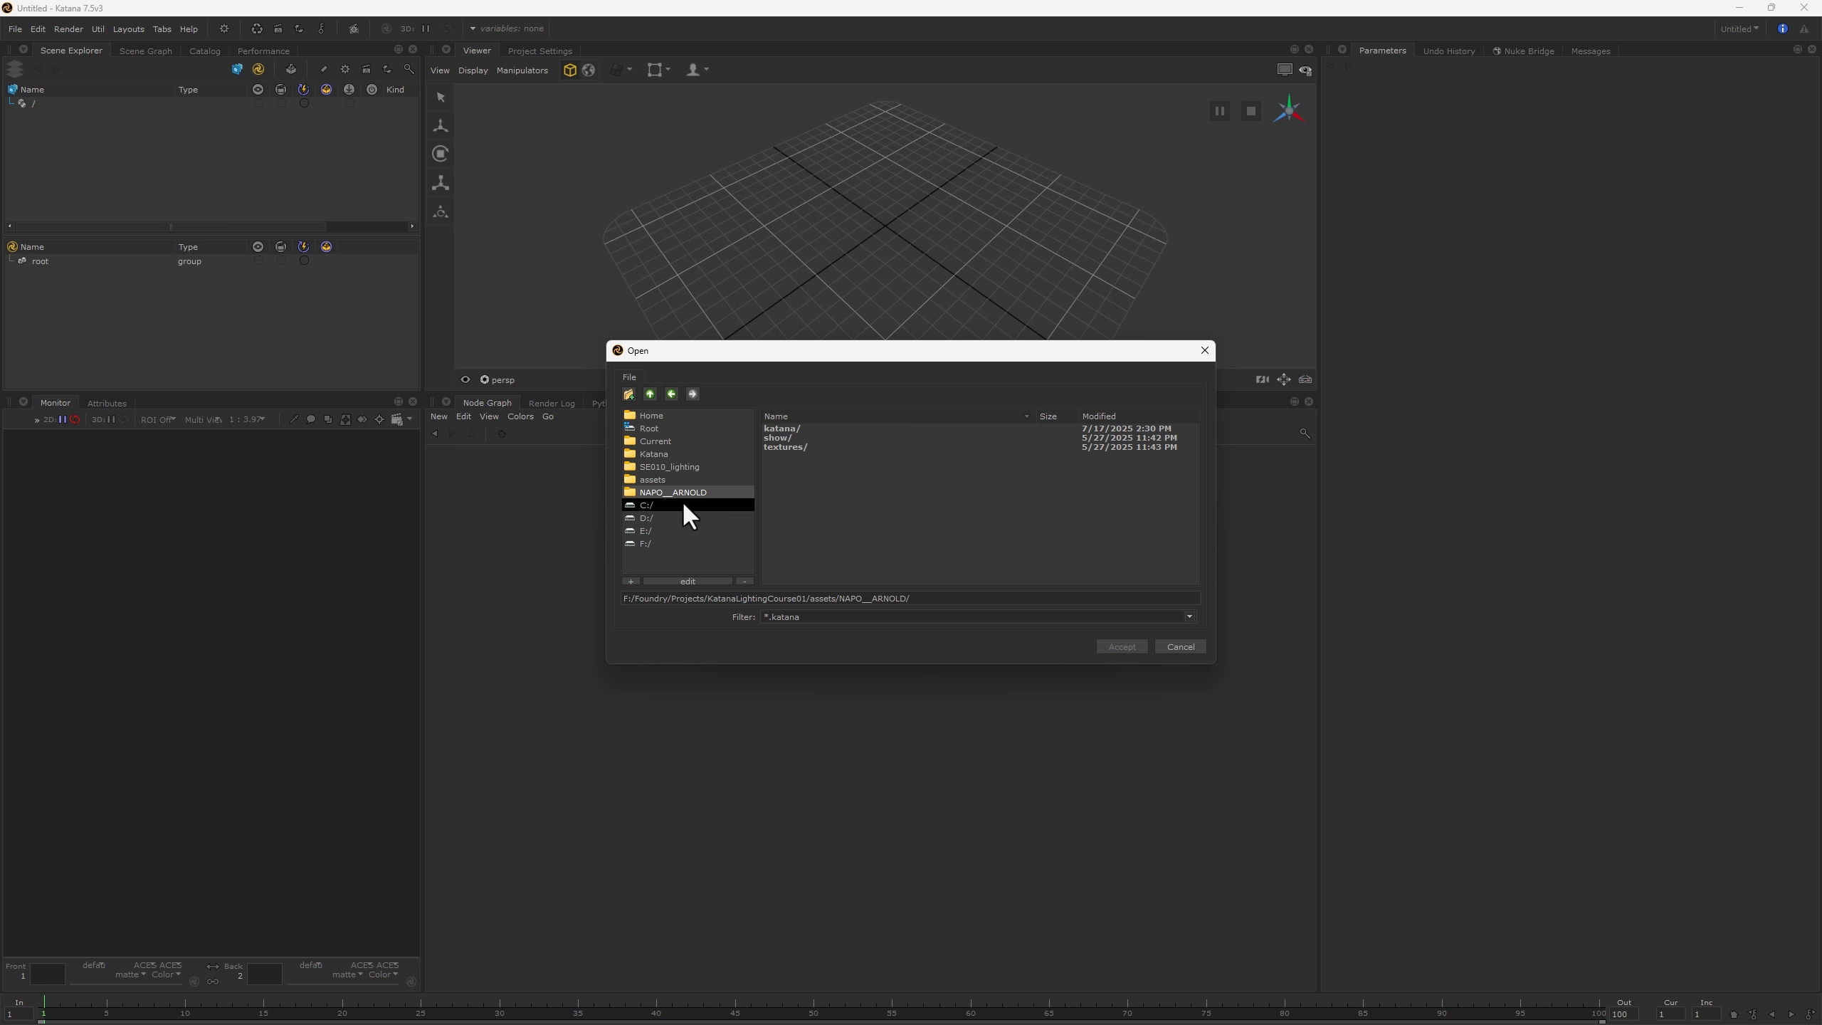
# - Open NAPO_SE010.katana from the katana folder inside assets/NAPO__ARNOLD
pyautogui.doubleClick(782, 428)
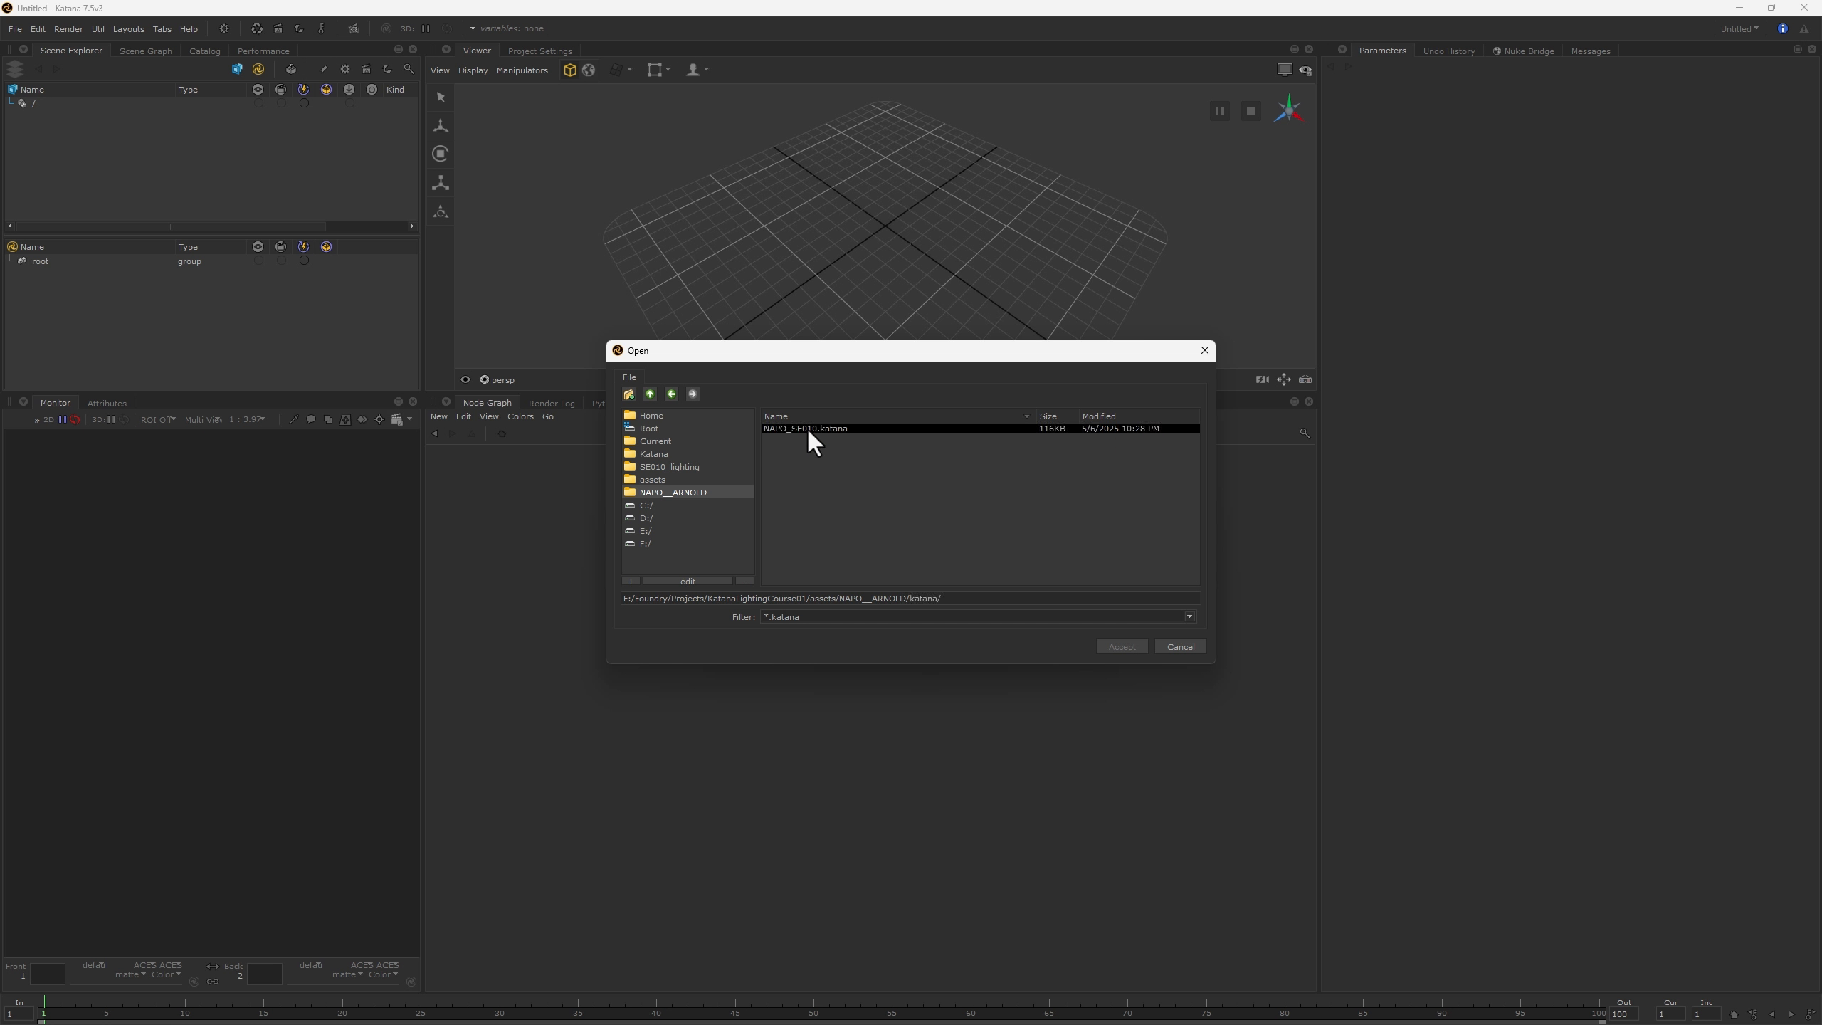
pyautogui.click(806, 428)
pyautogui.click(1123, 647)
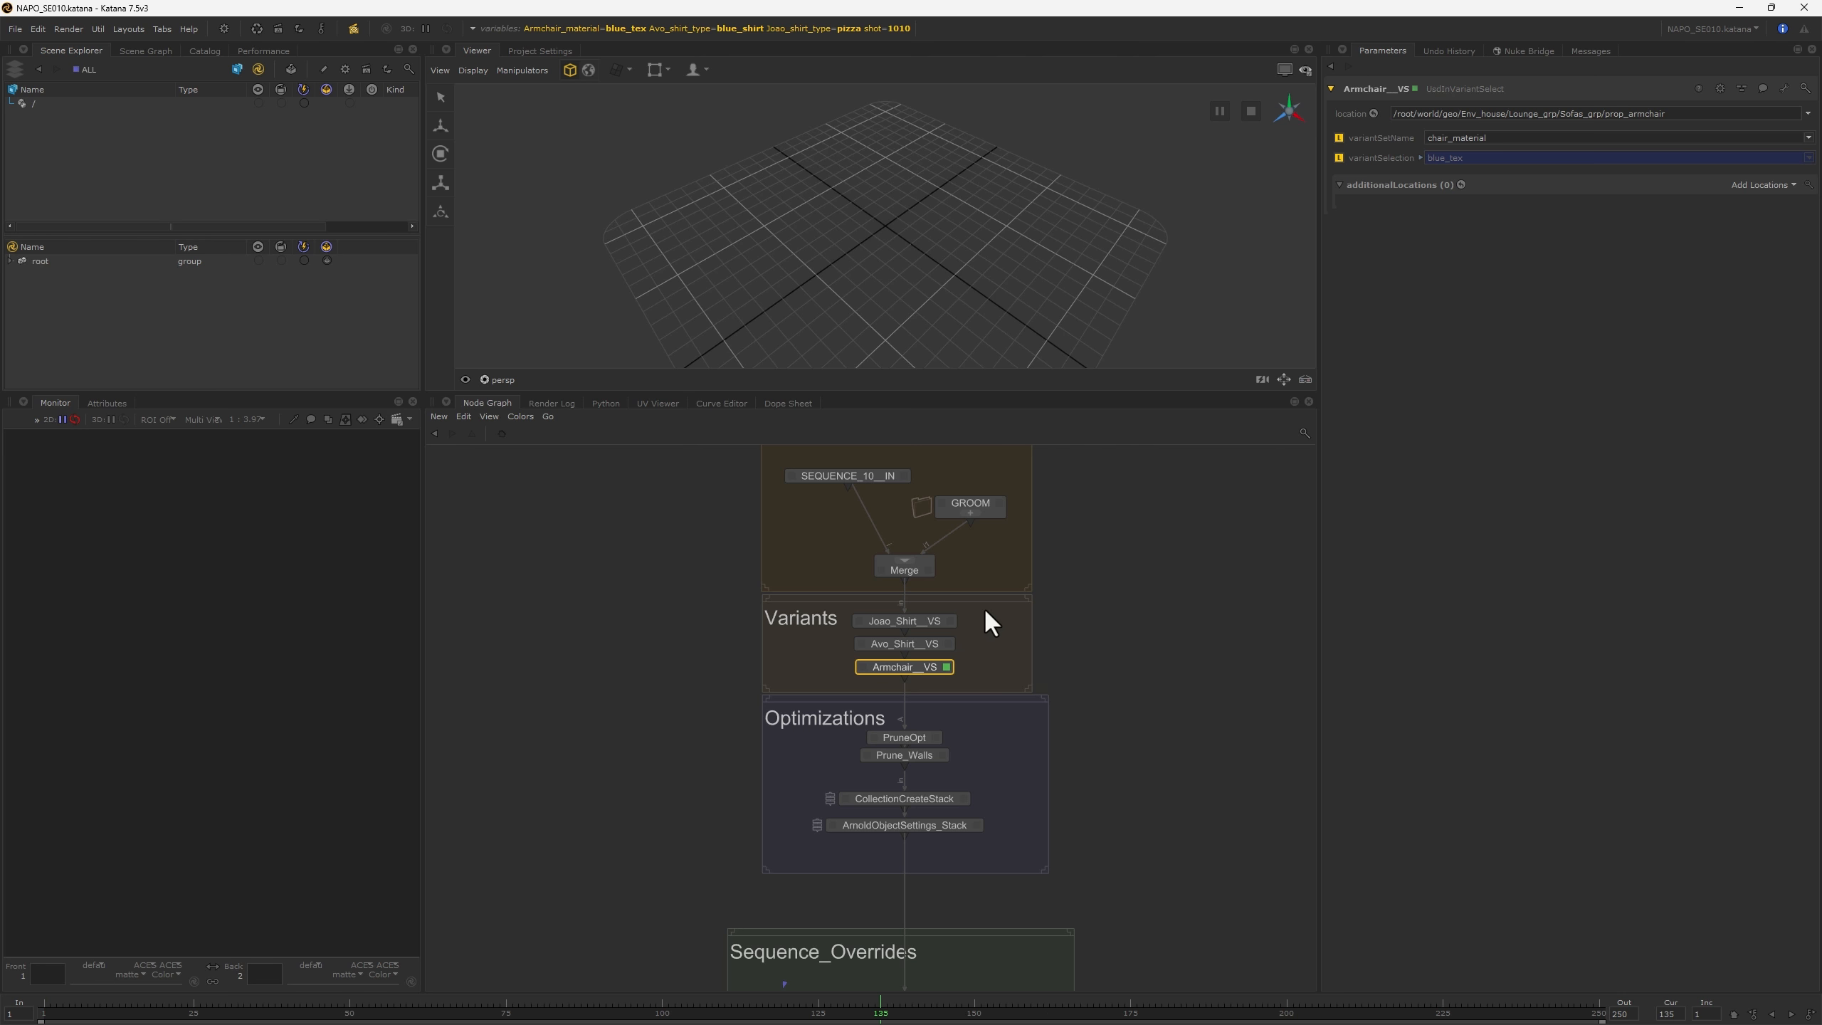
# - Look over the loaded node tree and display the parameters of the SEQUENCE_10__IN node in the AssetsIN group
pyautogui.scroll(-5, 979, 741)
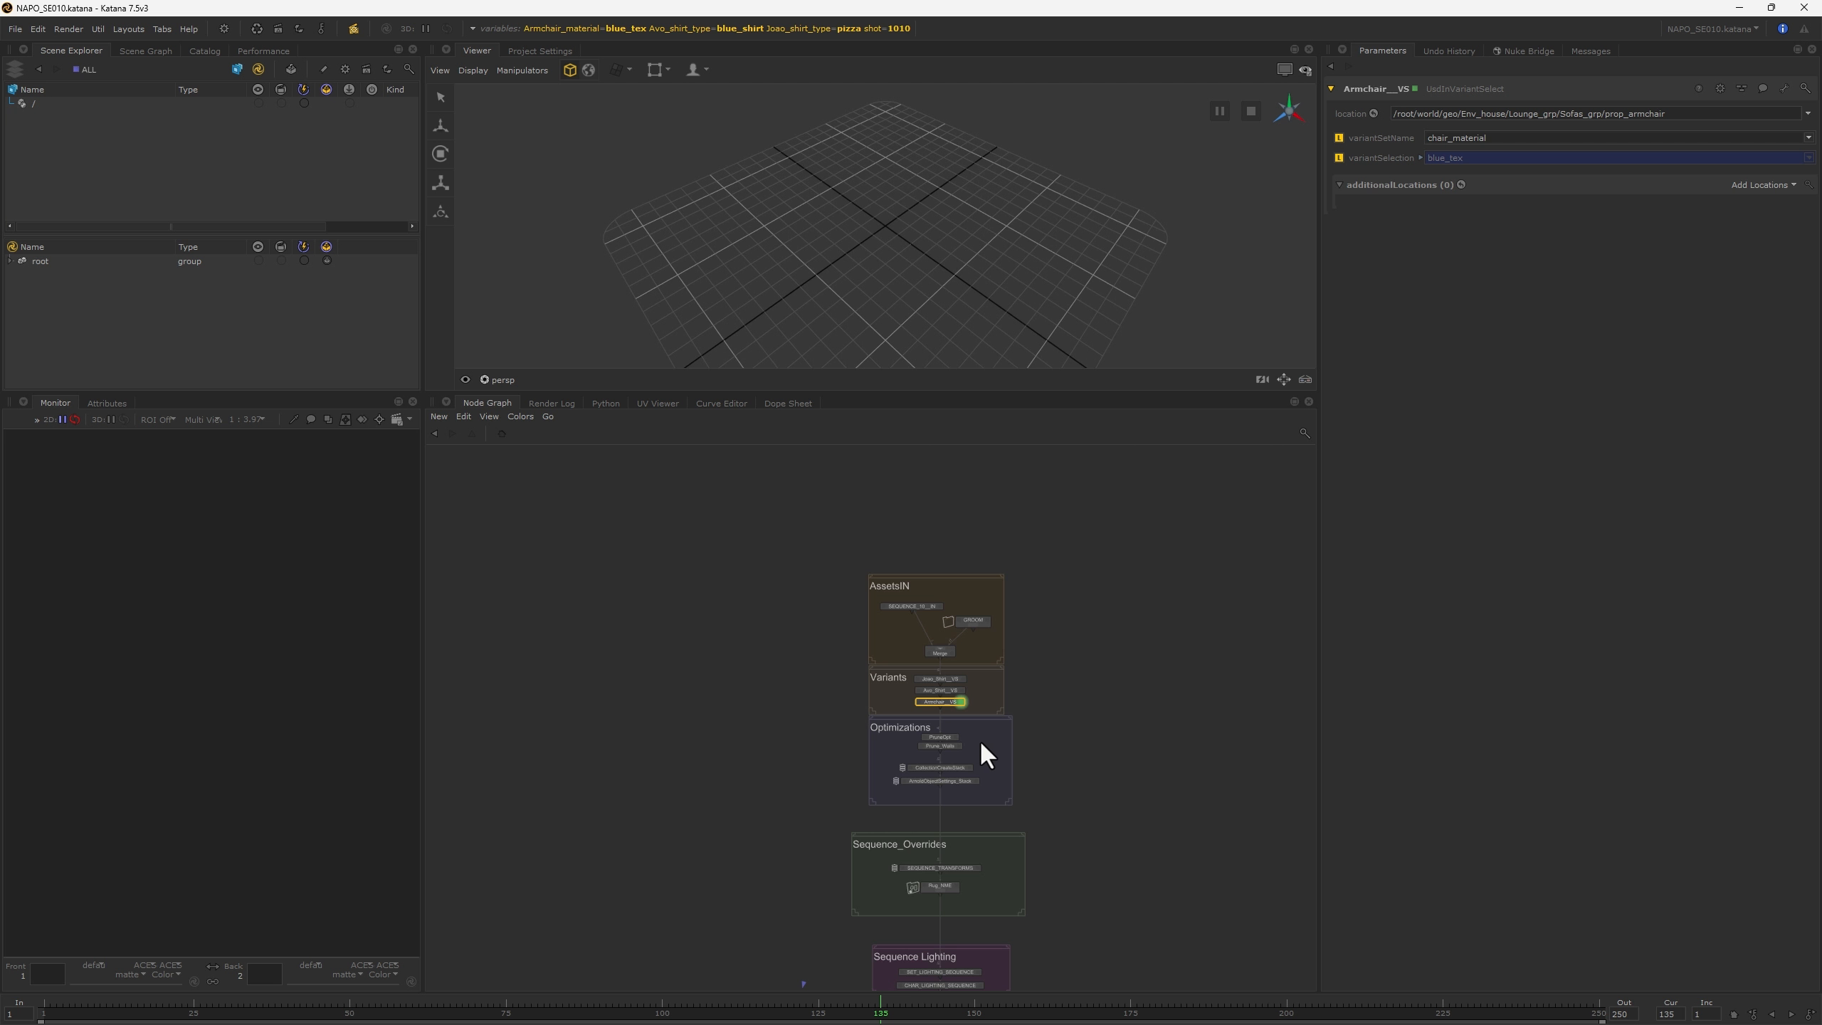
pyautogui.moveTo(965, 671); pyautogui.dragTo(964, 709, button='middle')
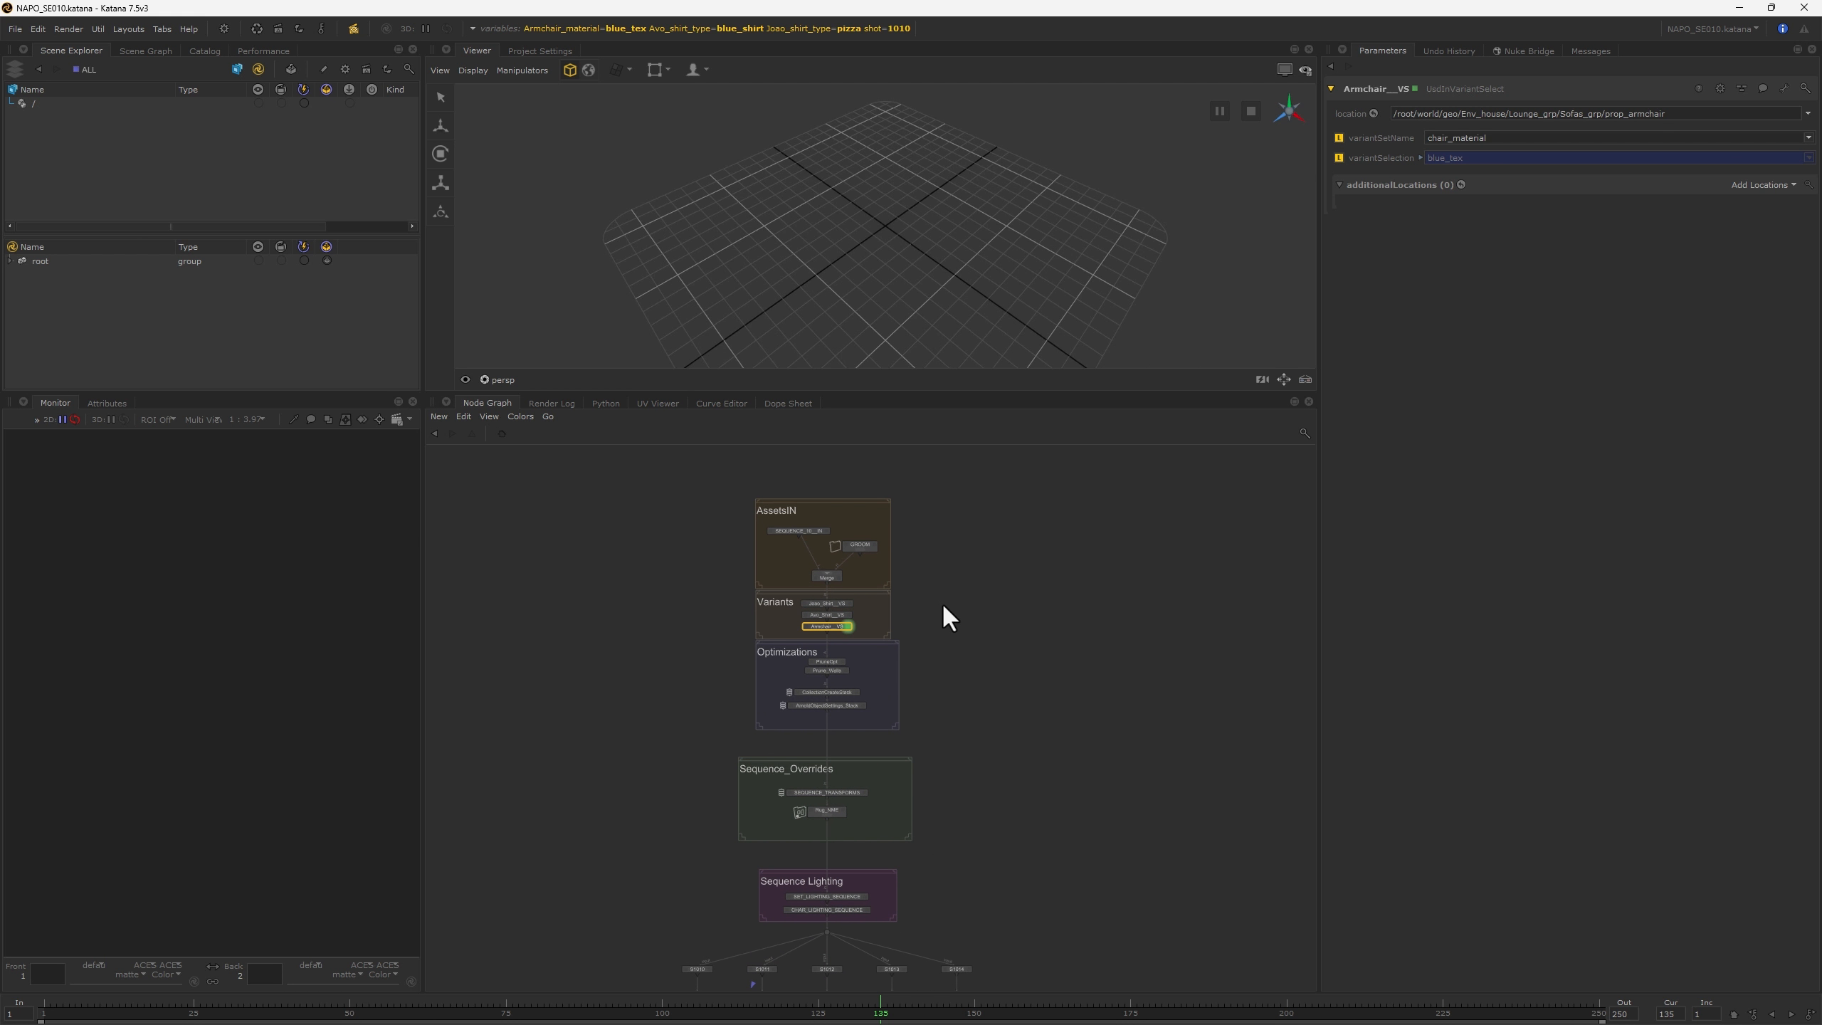
pyautogui.scroll(-5, 974, 691)
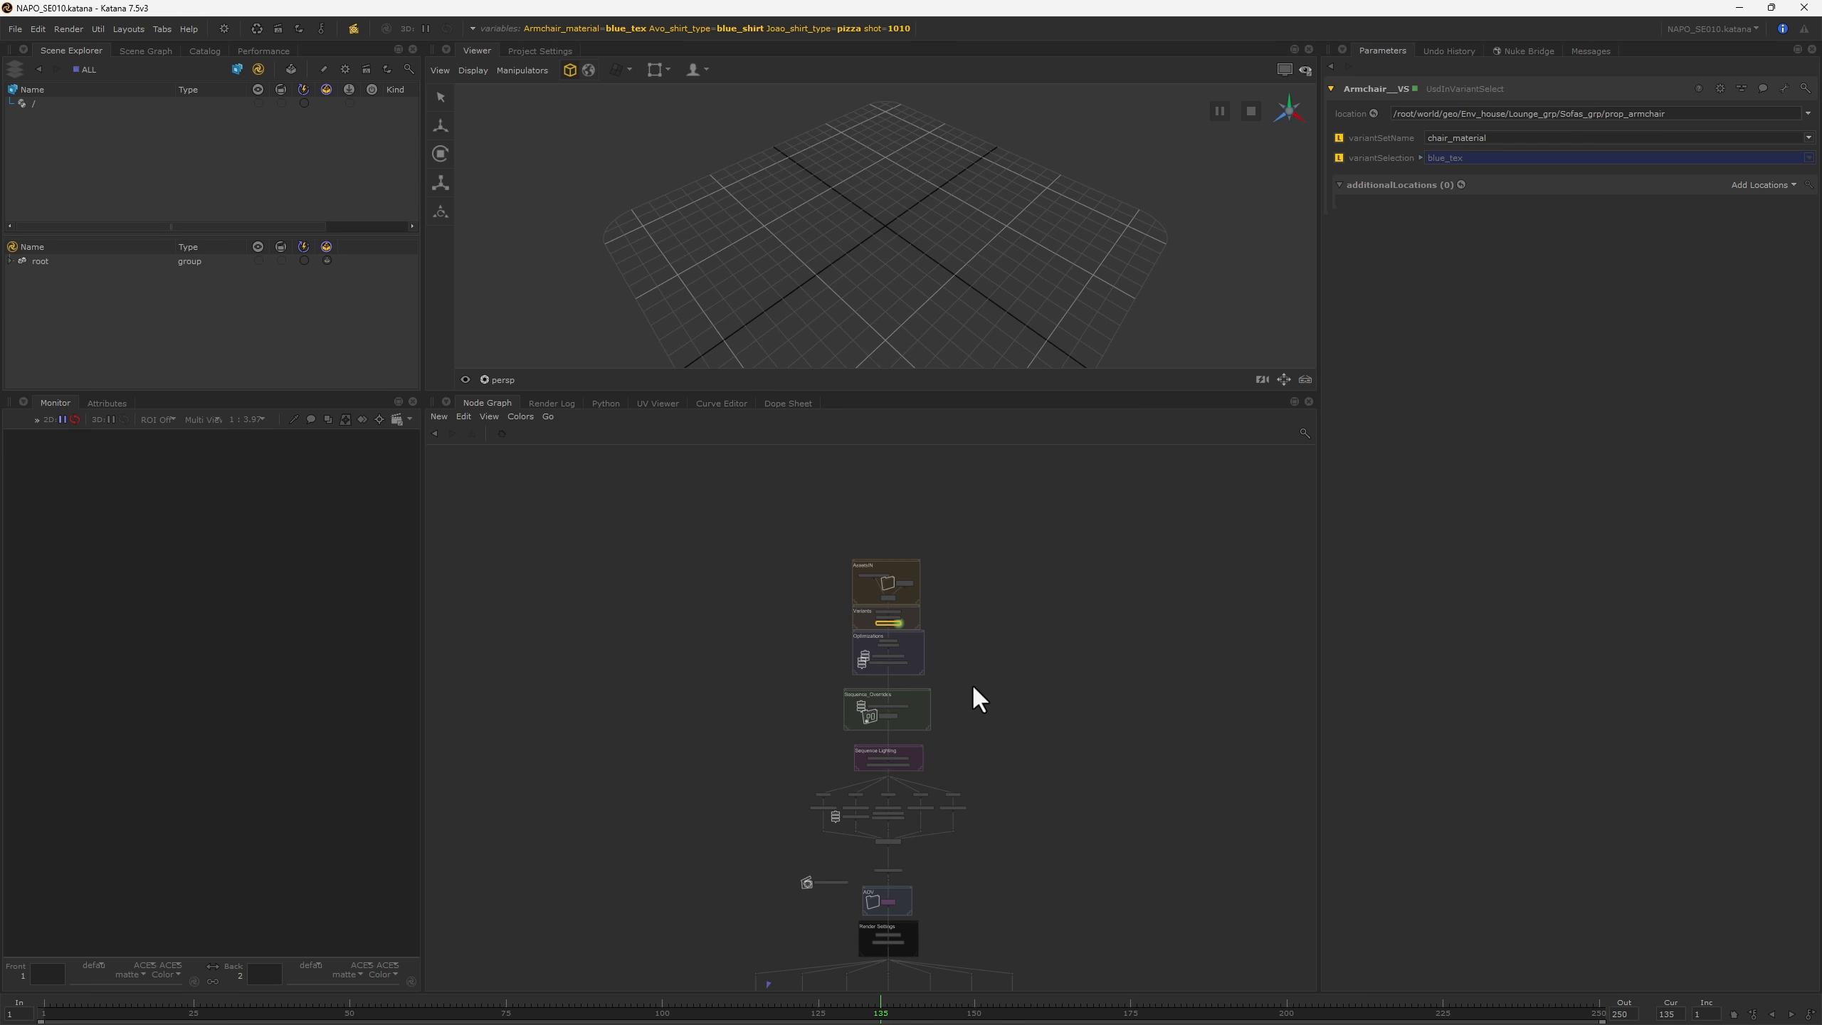
pyautogui.moveTo(958, 631); pyautogui.dragTo(961, 694, button='middle')
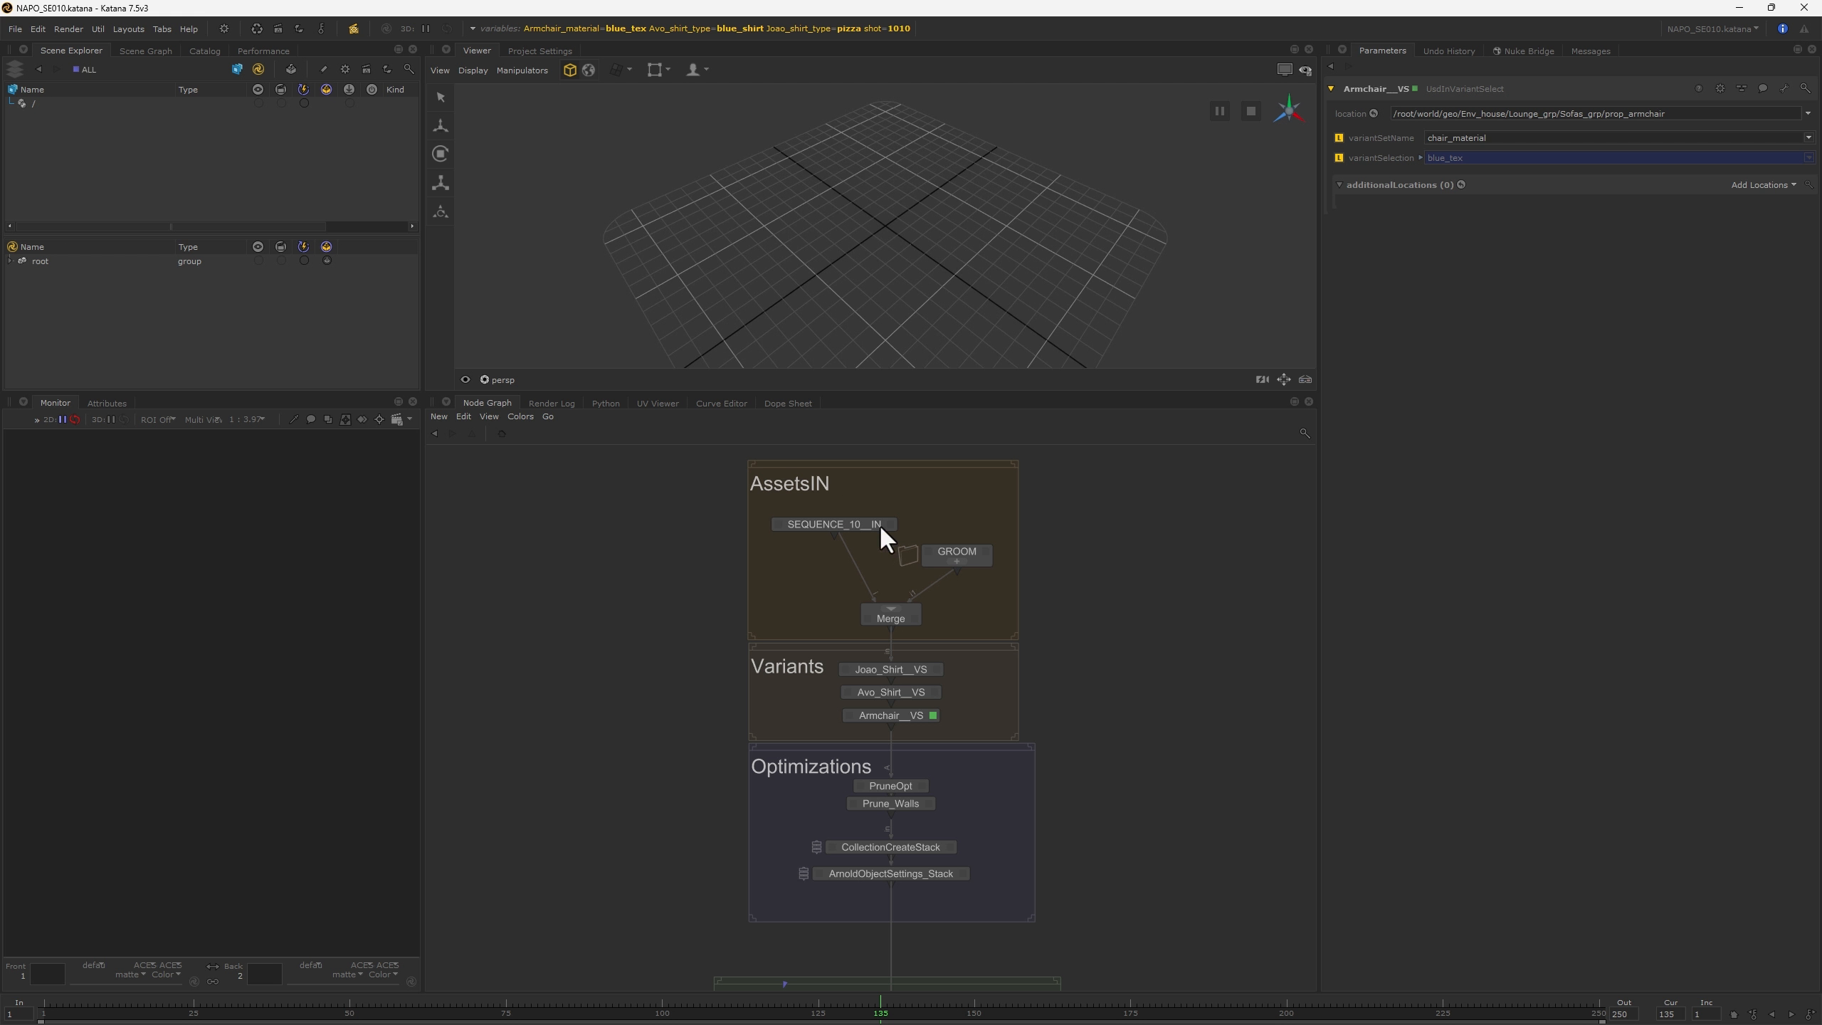
pyautogui.click(833, 526)
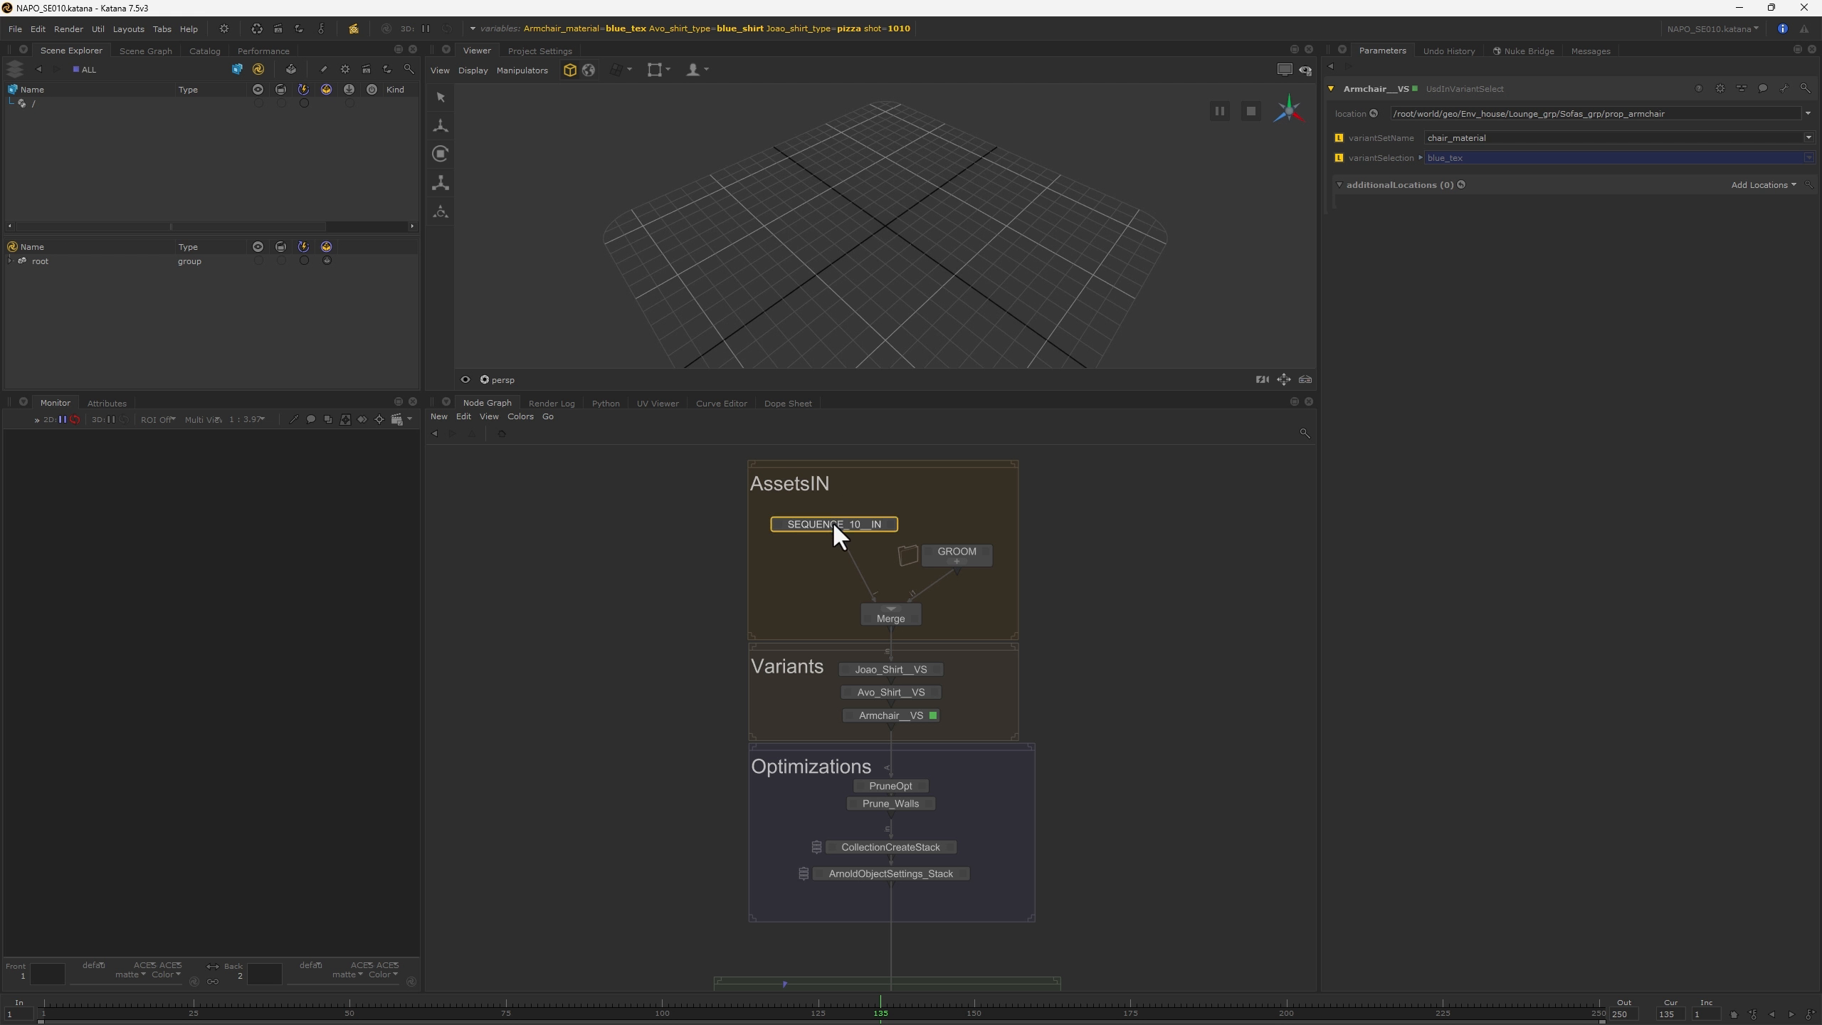
pyautogui.click(890, 524)
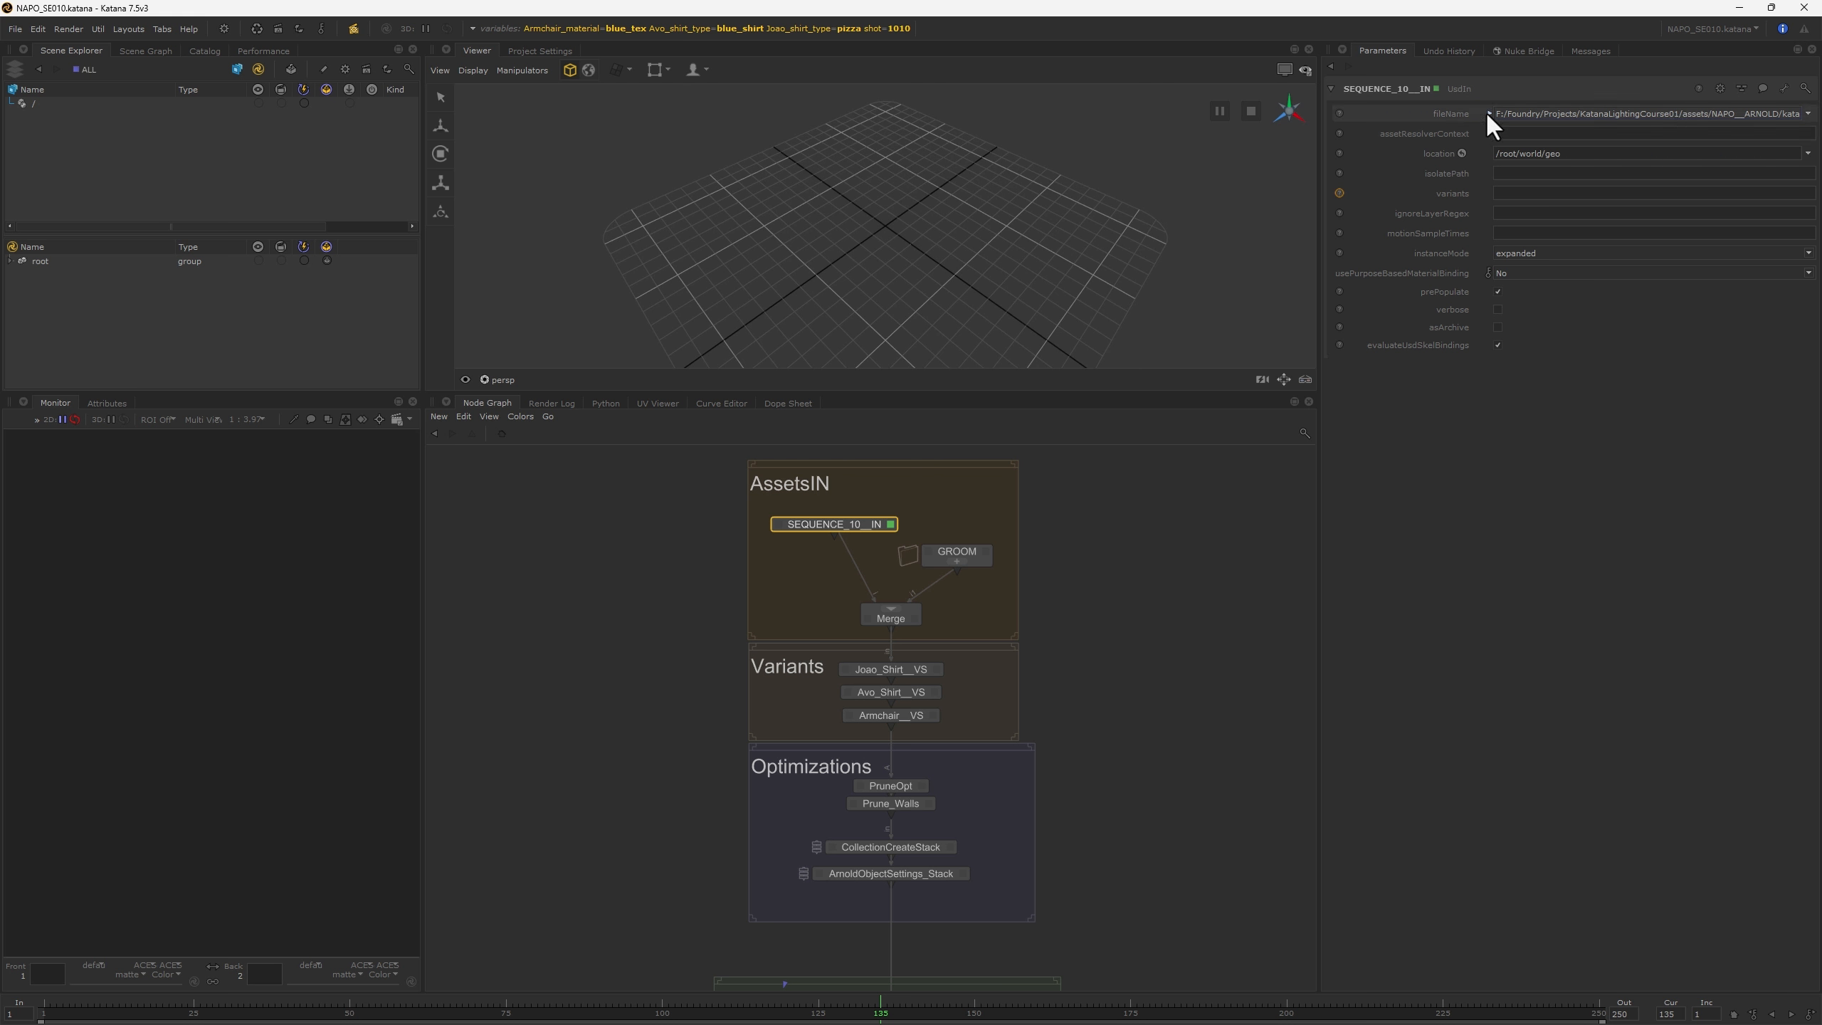
# - Browse the USD shot files offered for SEQUENCE_10__IN's fileName and cancel without choosing another one
pyautogui.click(1808, 113)
pyautogui.click(1738, 131)
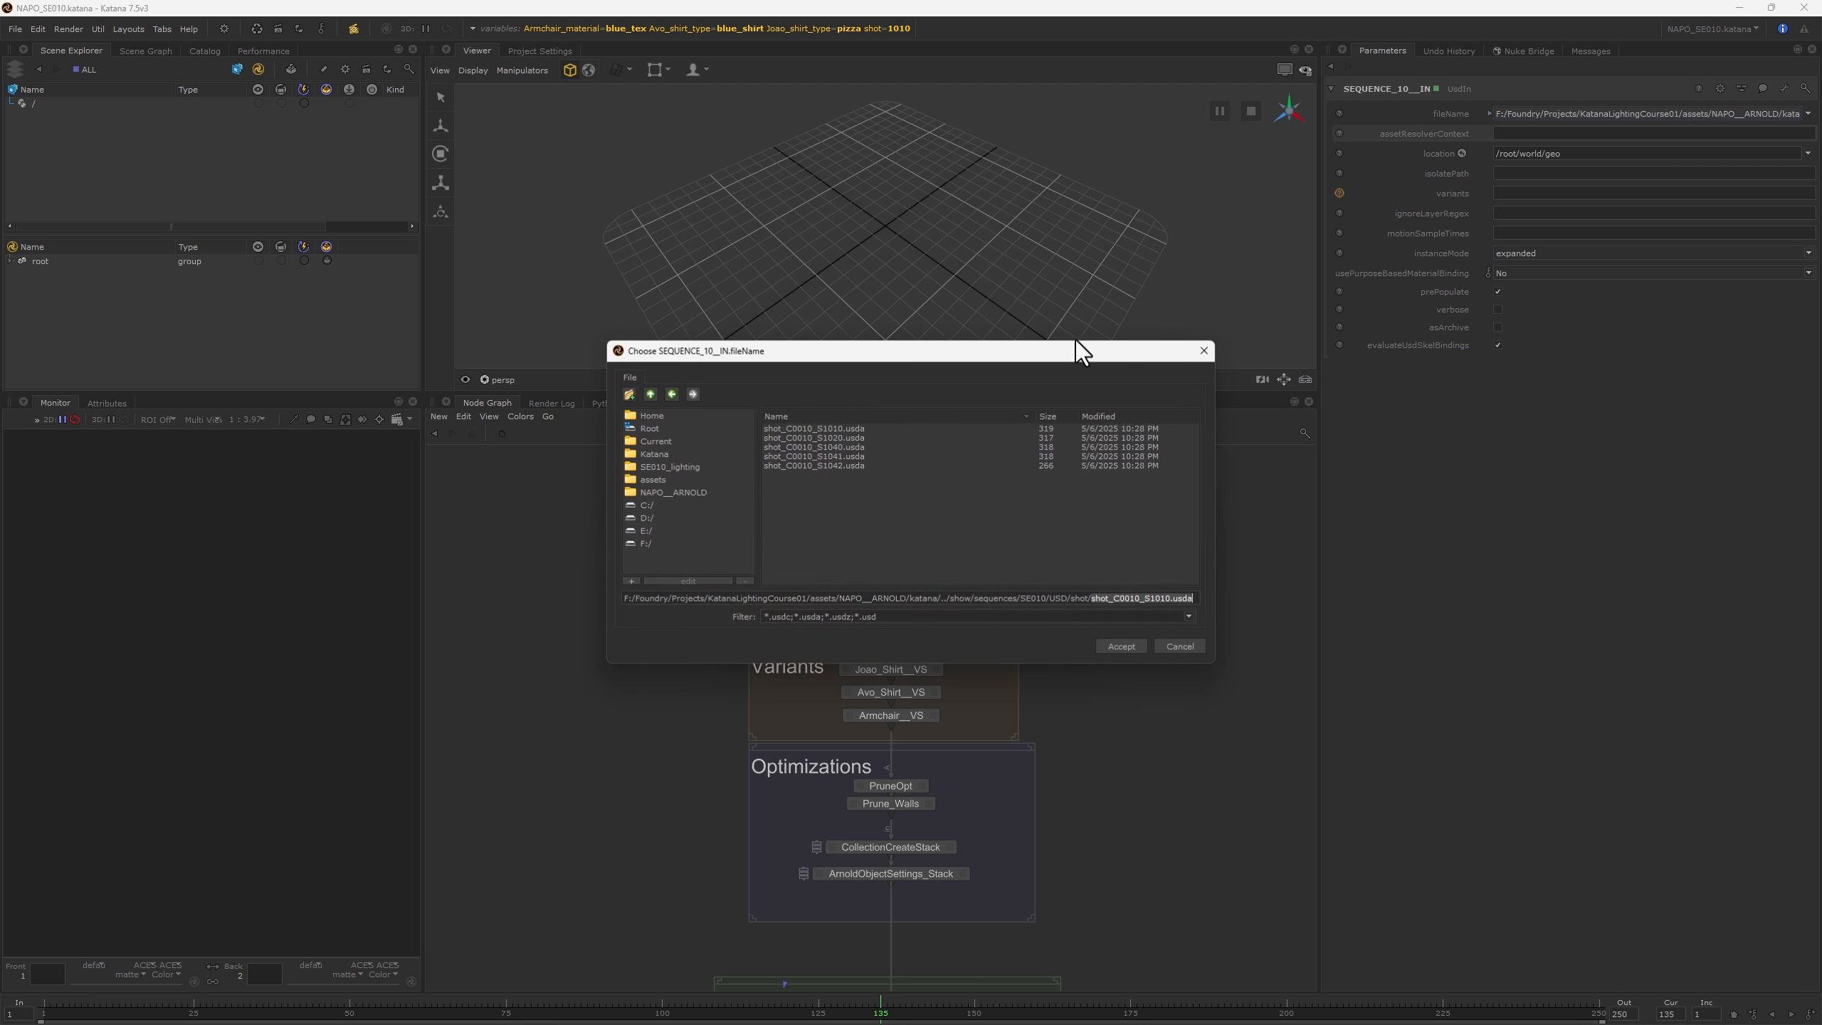
pyautogui.click(1196, 647)
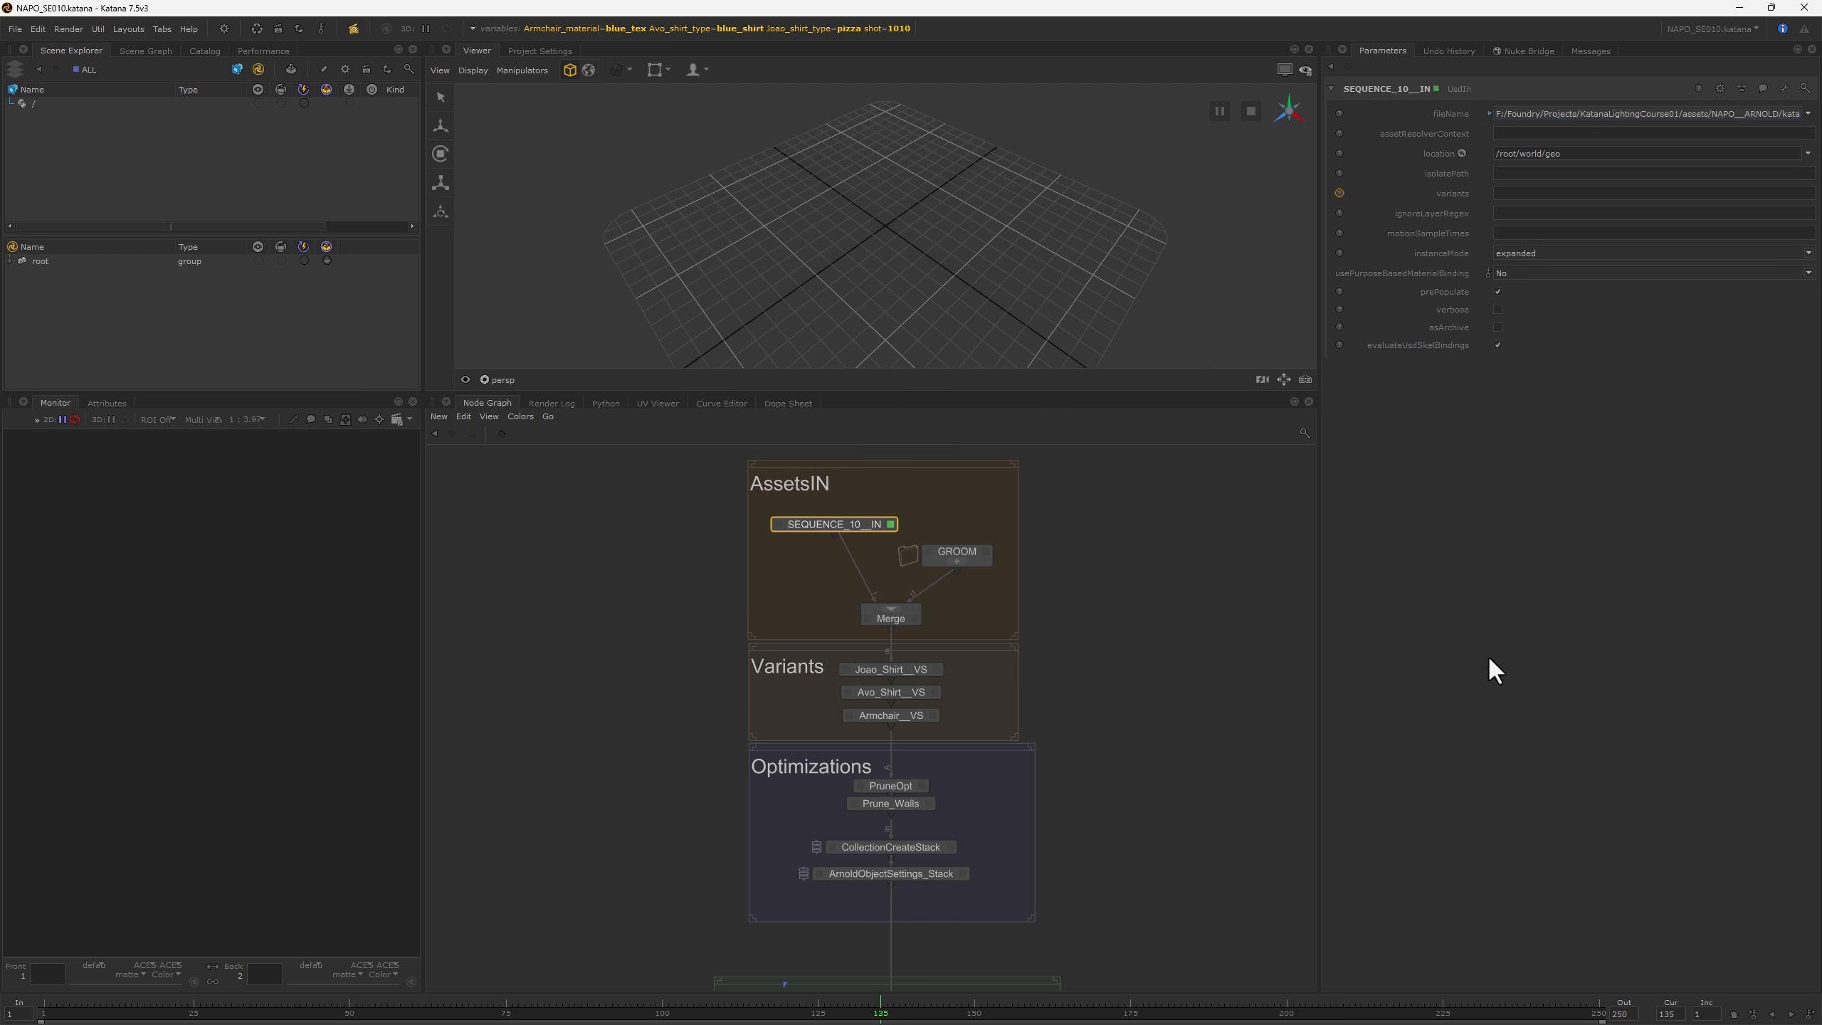
# - Expand root, world, geo and lgt in the scene hierarchy to inspect the characters, house, camera and gaffer
pyautogui.click(34, 260)
pyautogui.click(9, 260)
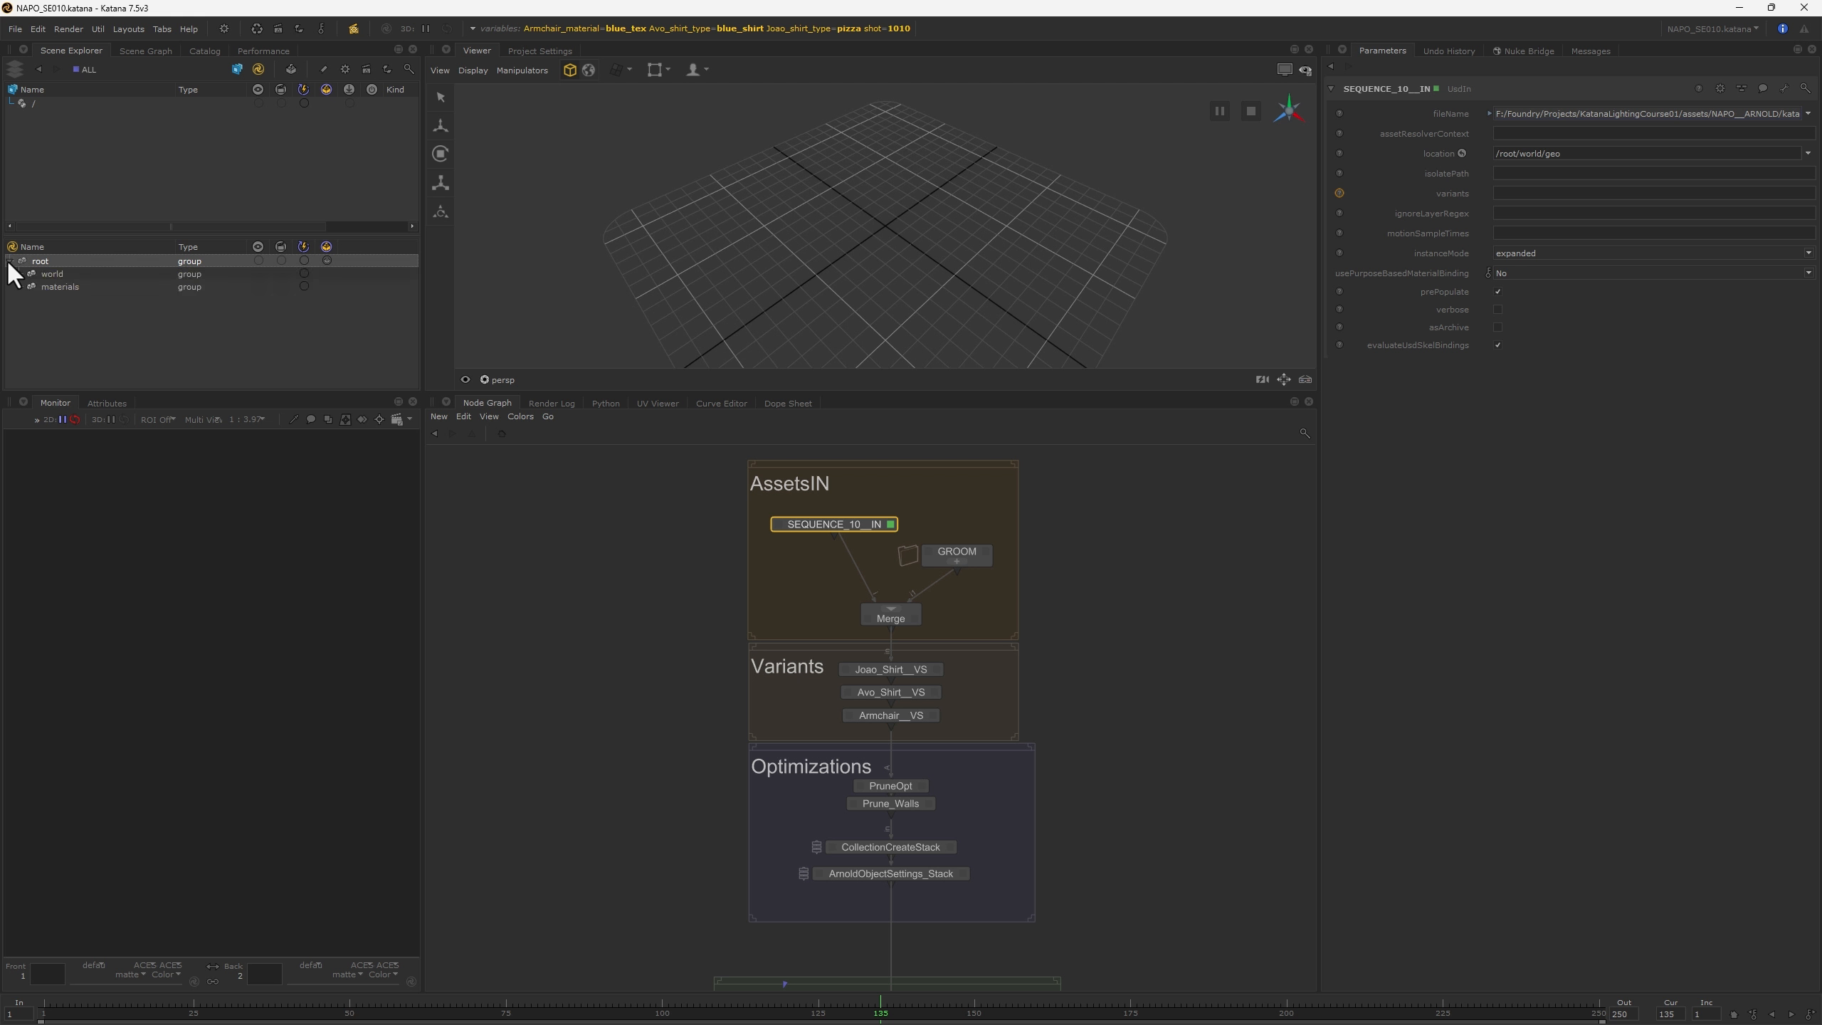
pyautogui.click(19, 273)
pyautogui.click(55, 302)
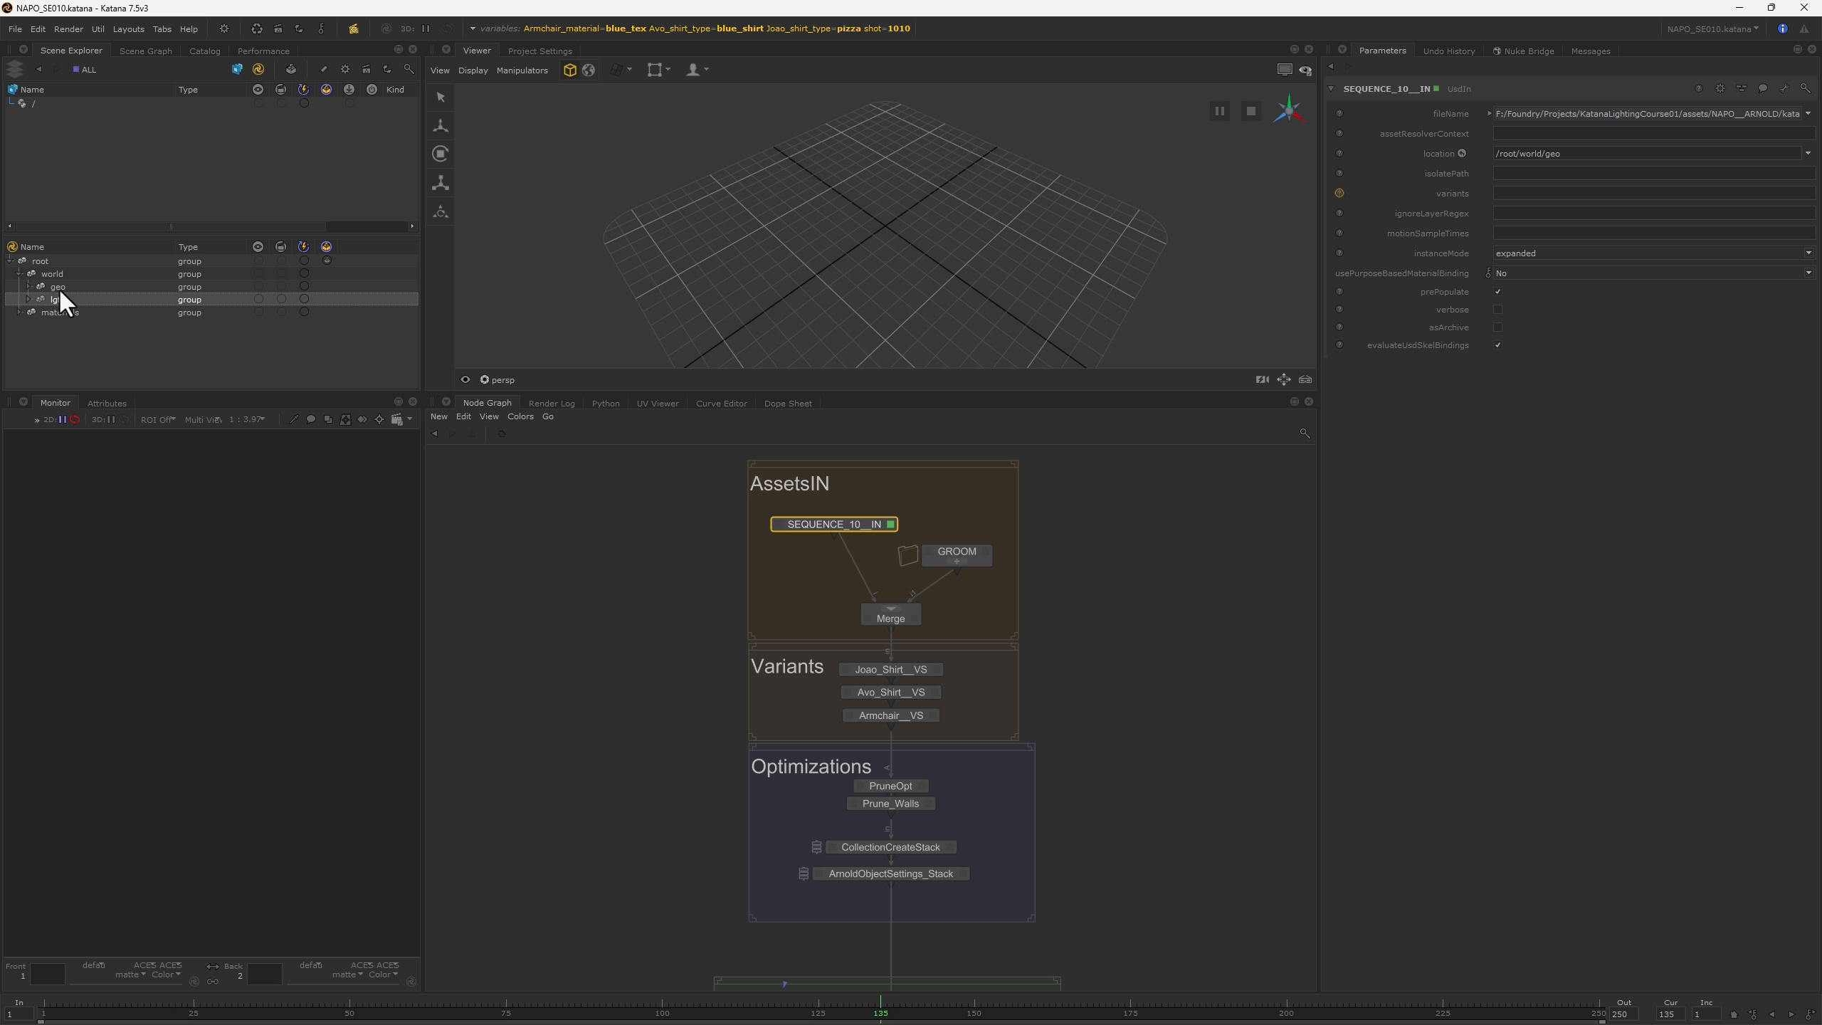
pyautogui.click(58, 288)
pyautogui.click(27, 286)
pyautogui.click(27, 351)
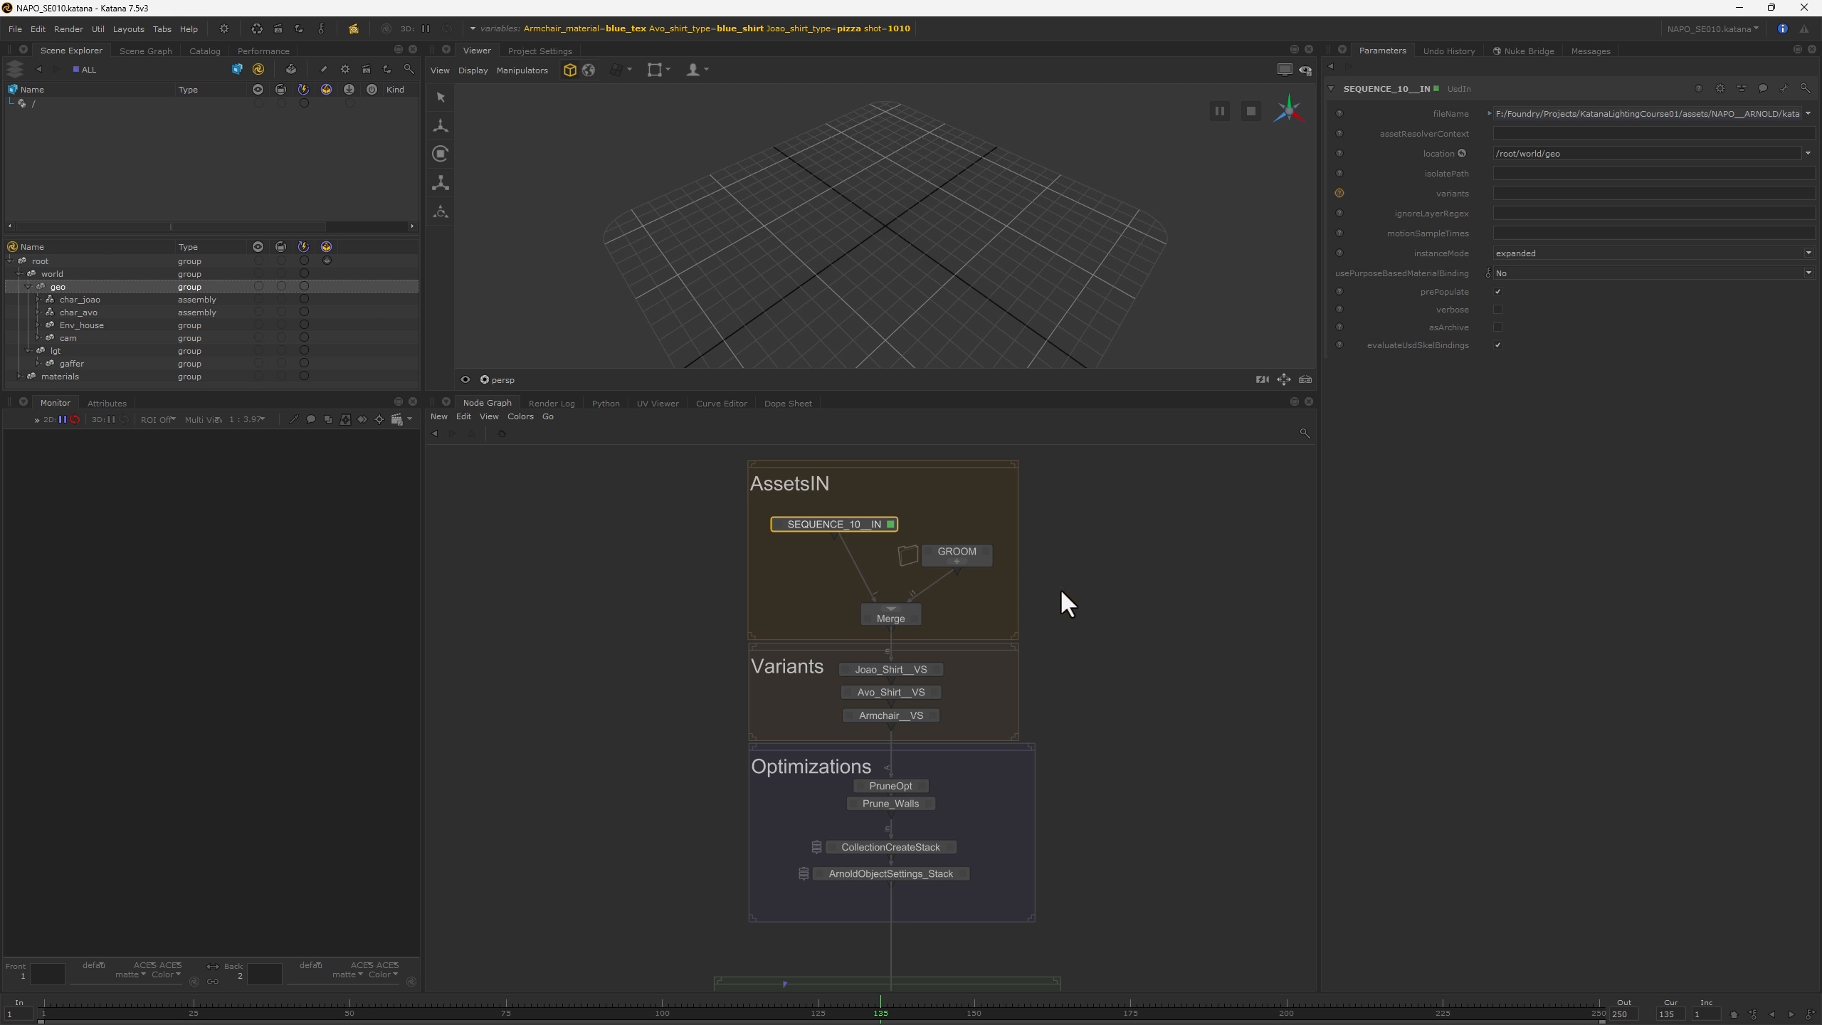
# - Switch to the NAPO_SE010_Katana7_5_v046.katana session and display the parameters of import_shot_s1010 in the Import Assets group
pyautogui.hotkey('alt', 'Tab')
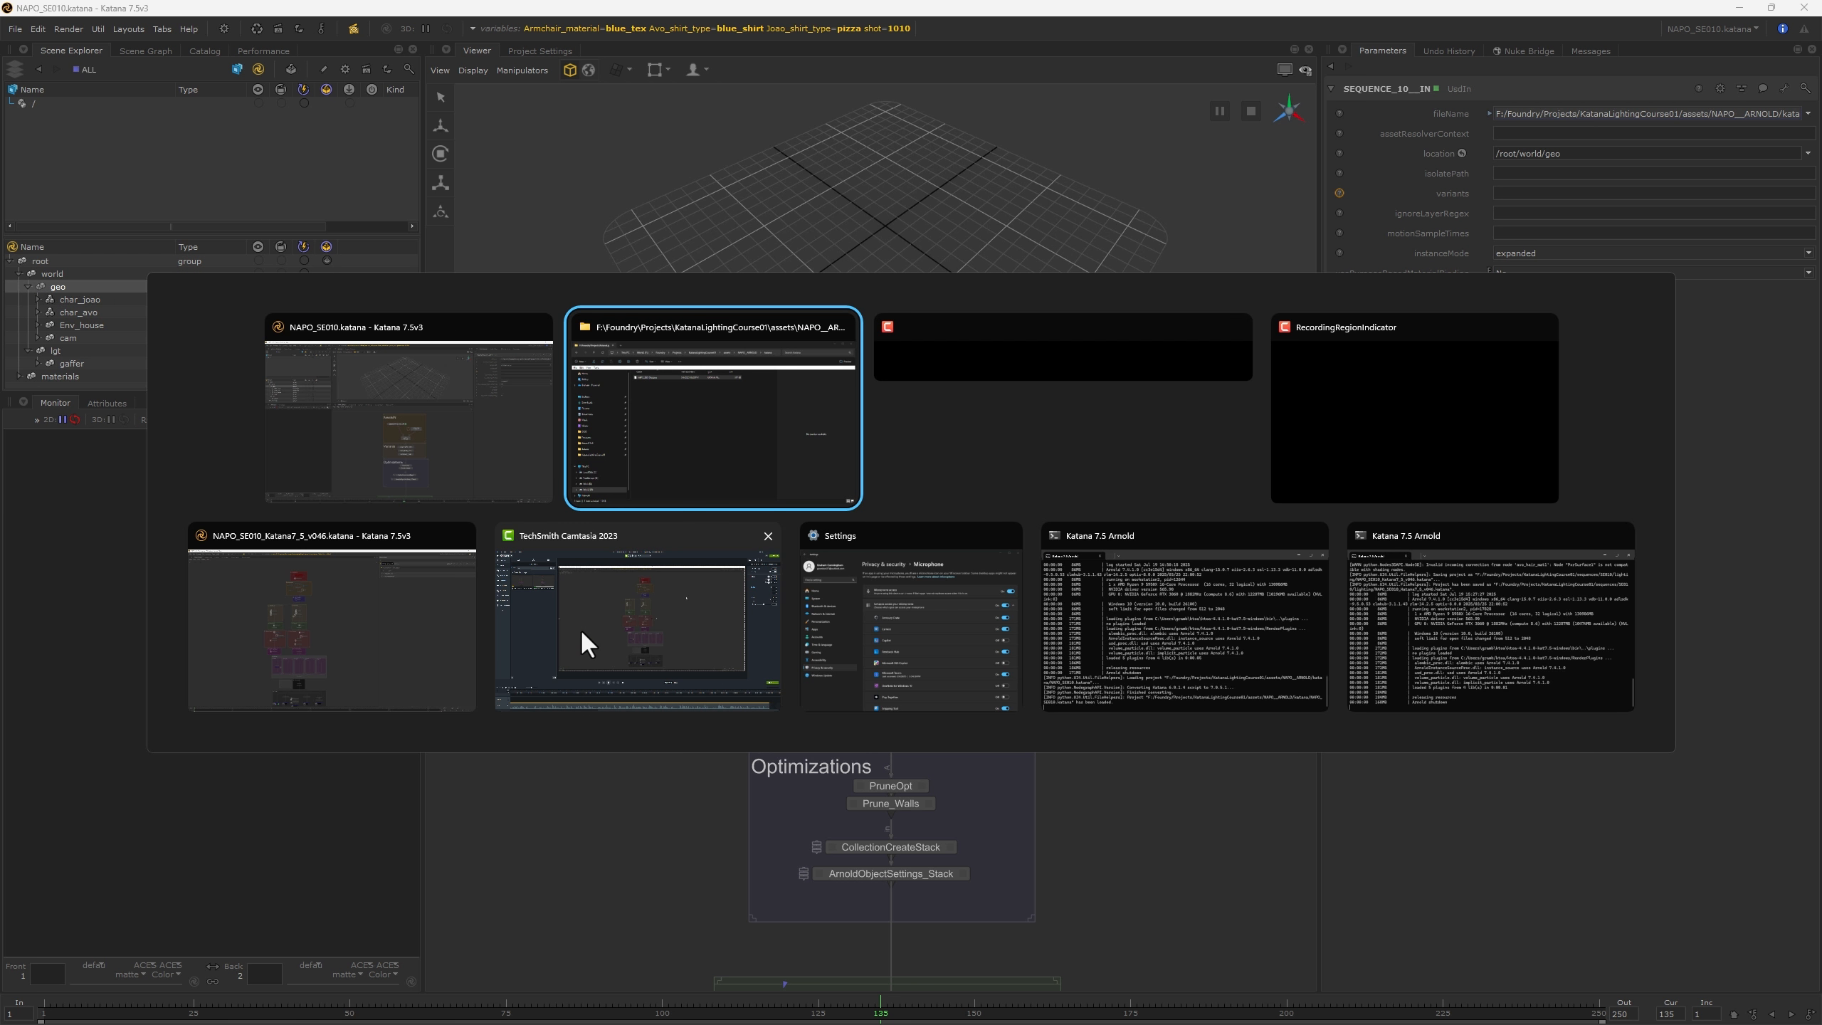
pyautogui.click(466, 682)
pyautogui.scroll(5, 755, 433)
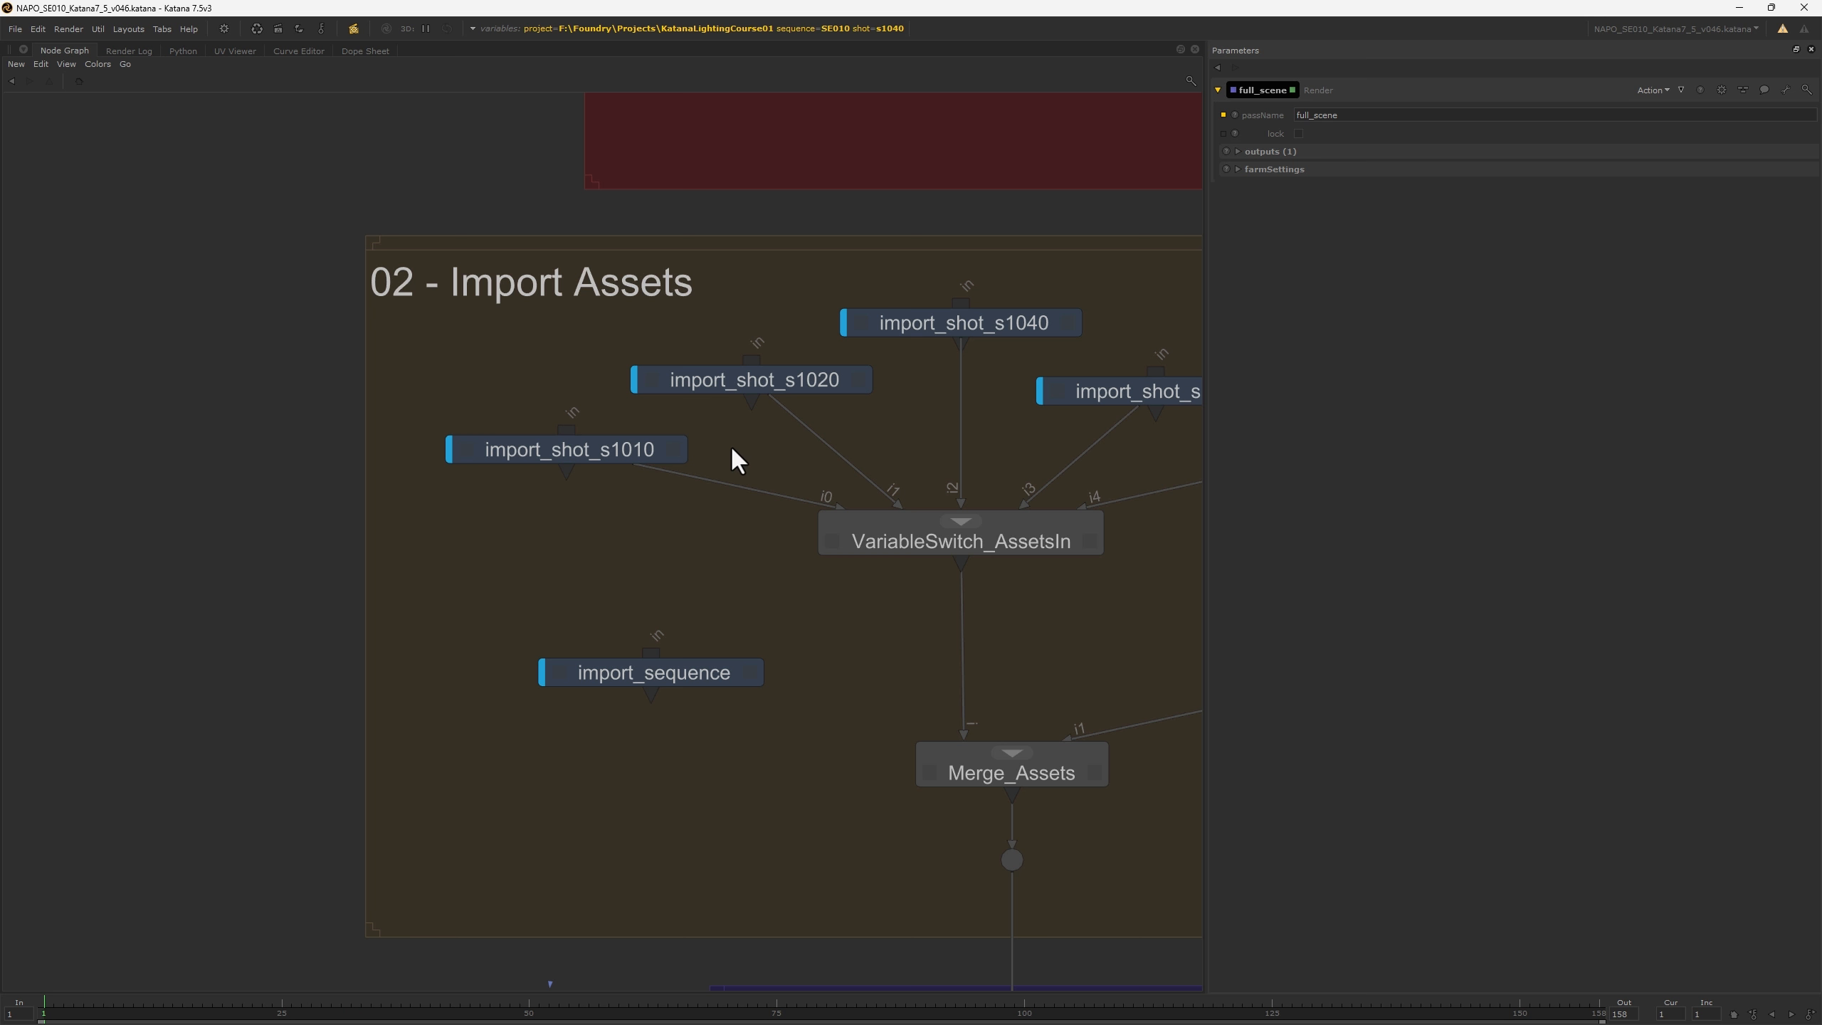
pyautogui.click(673, 449)
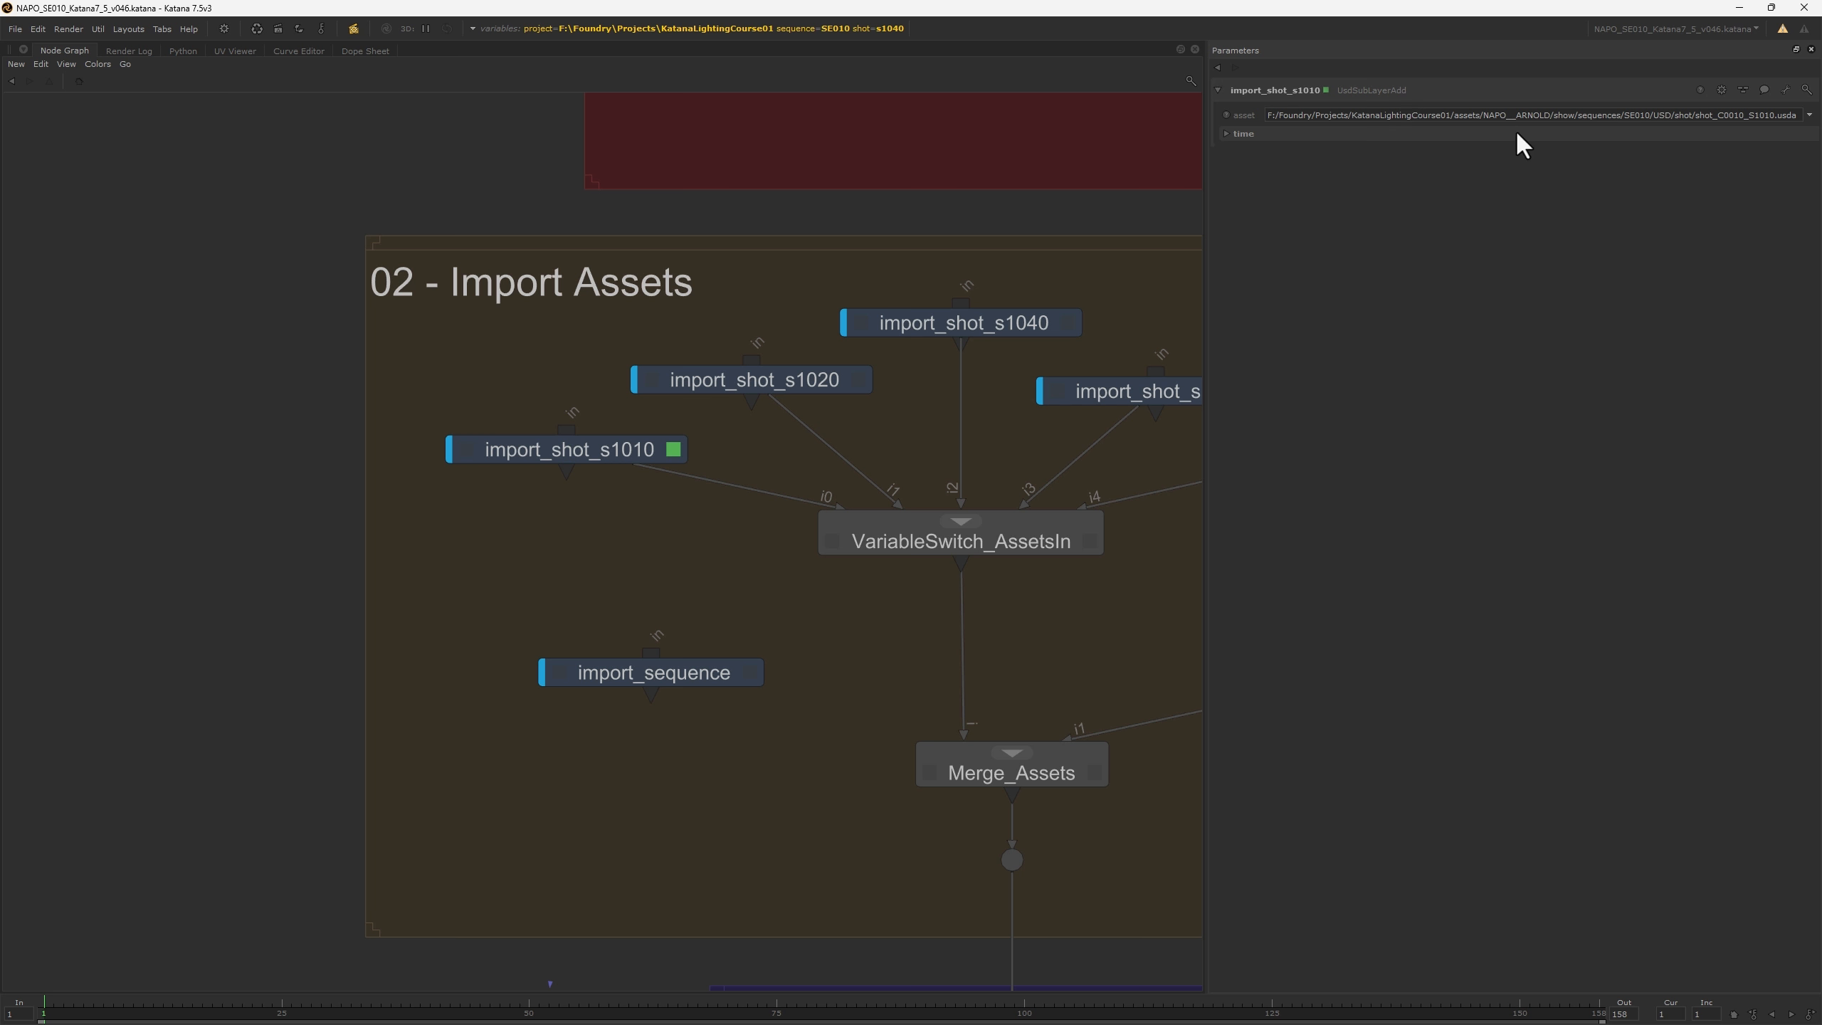
# - Browse for import_shot_s1010's asset file and look into the assets/NAPO__ARNOLD/show/USD folder
pyautogui.click(1809, 114)
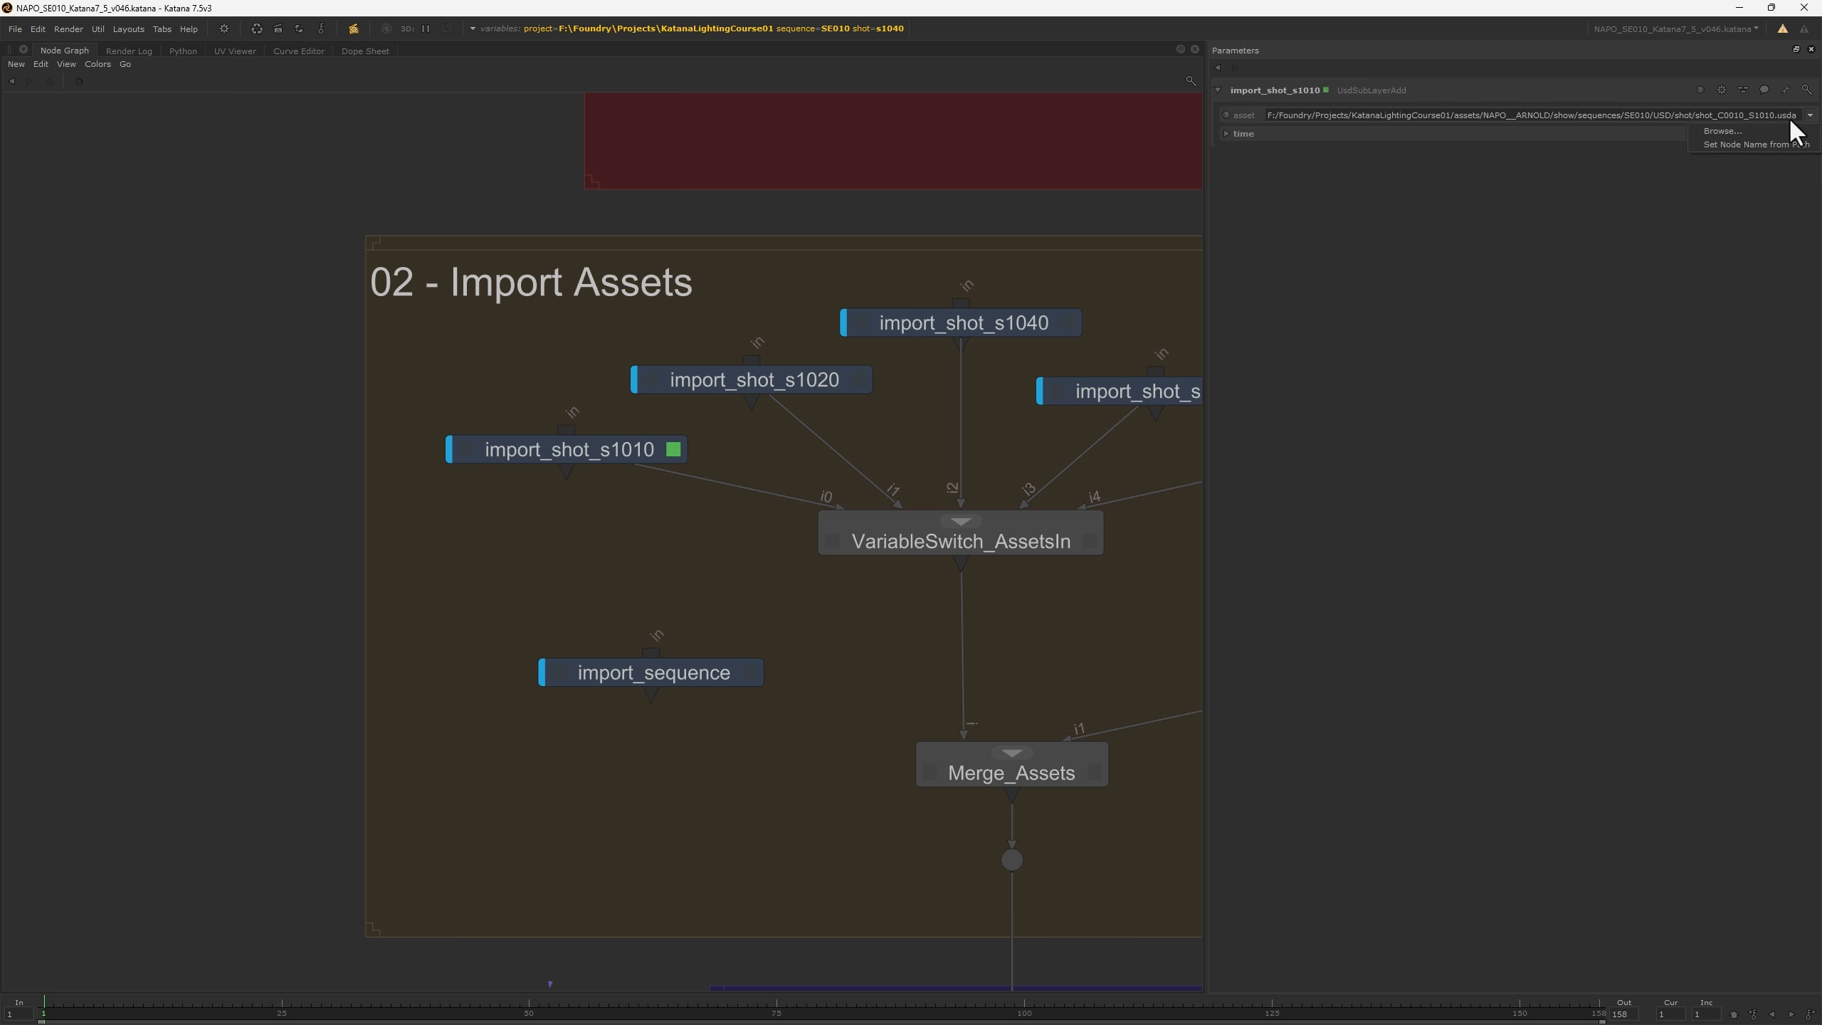
pyautogui.click(1724, 140)
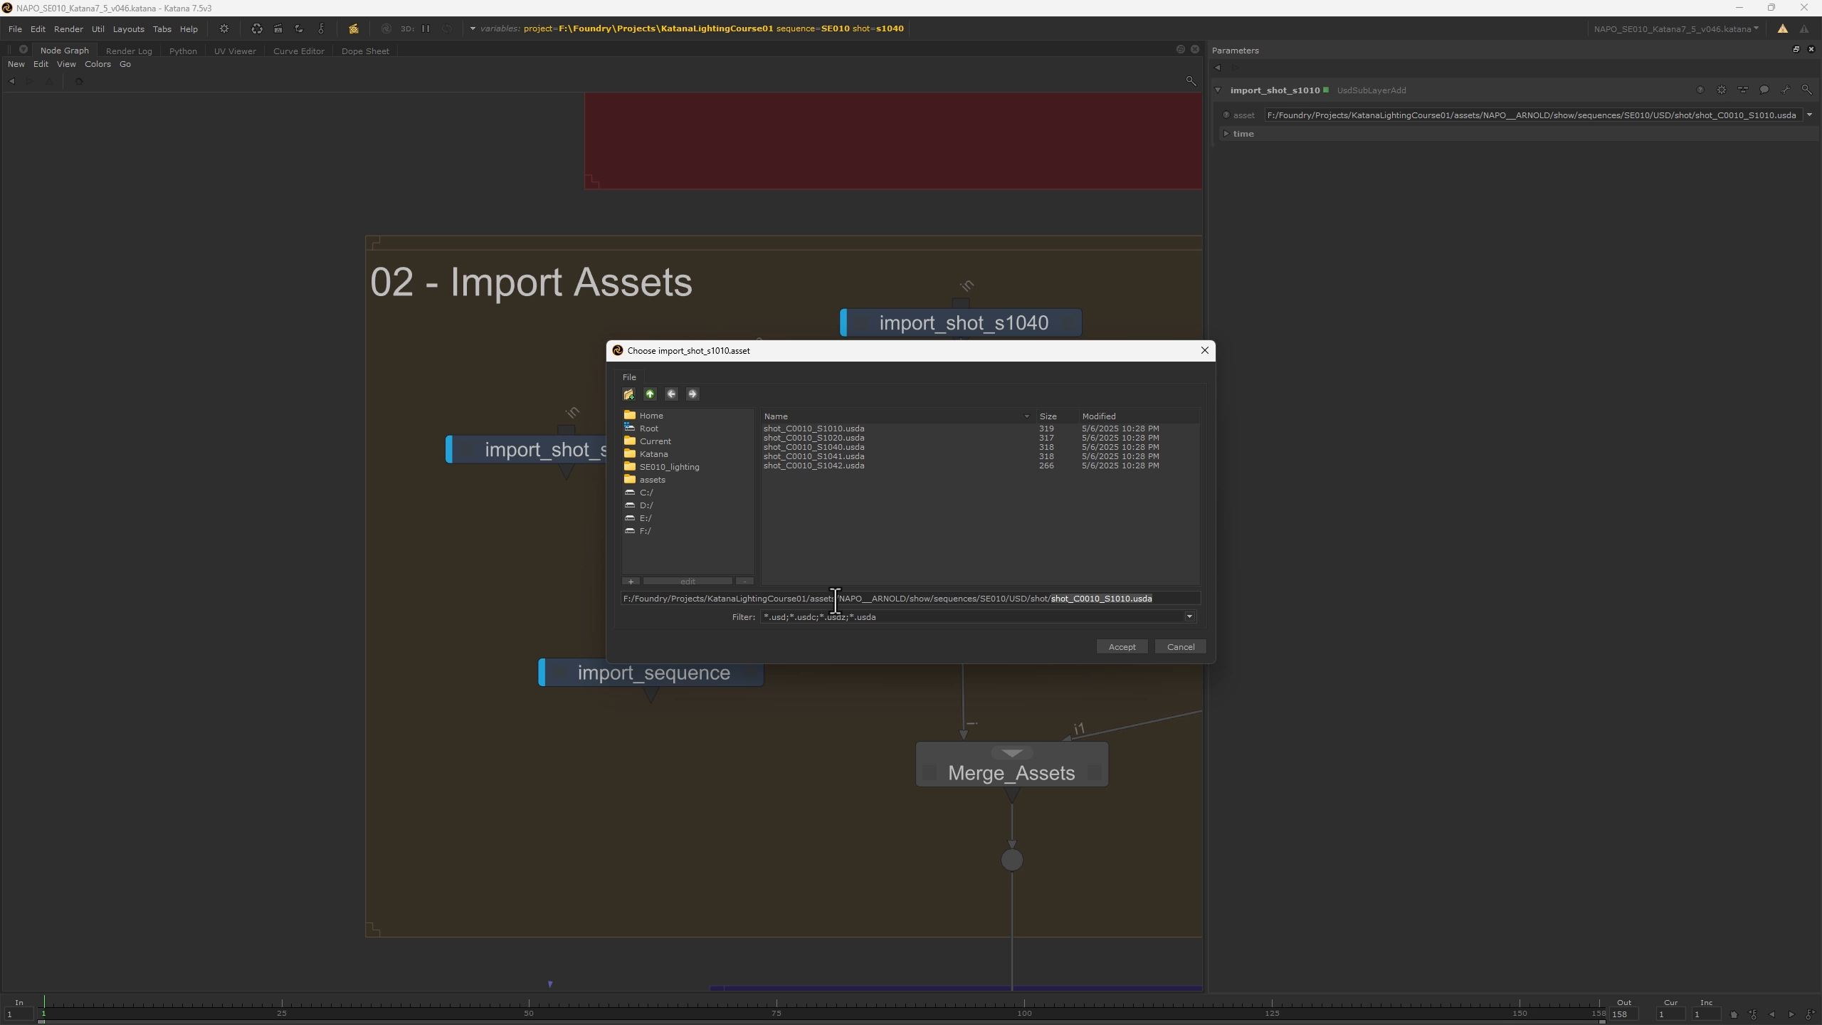
pyautogui.click(653, 480)
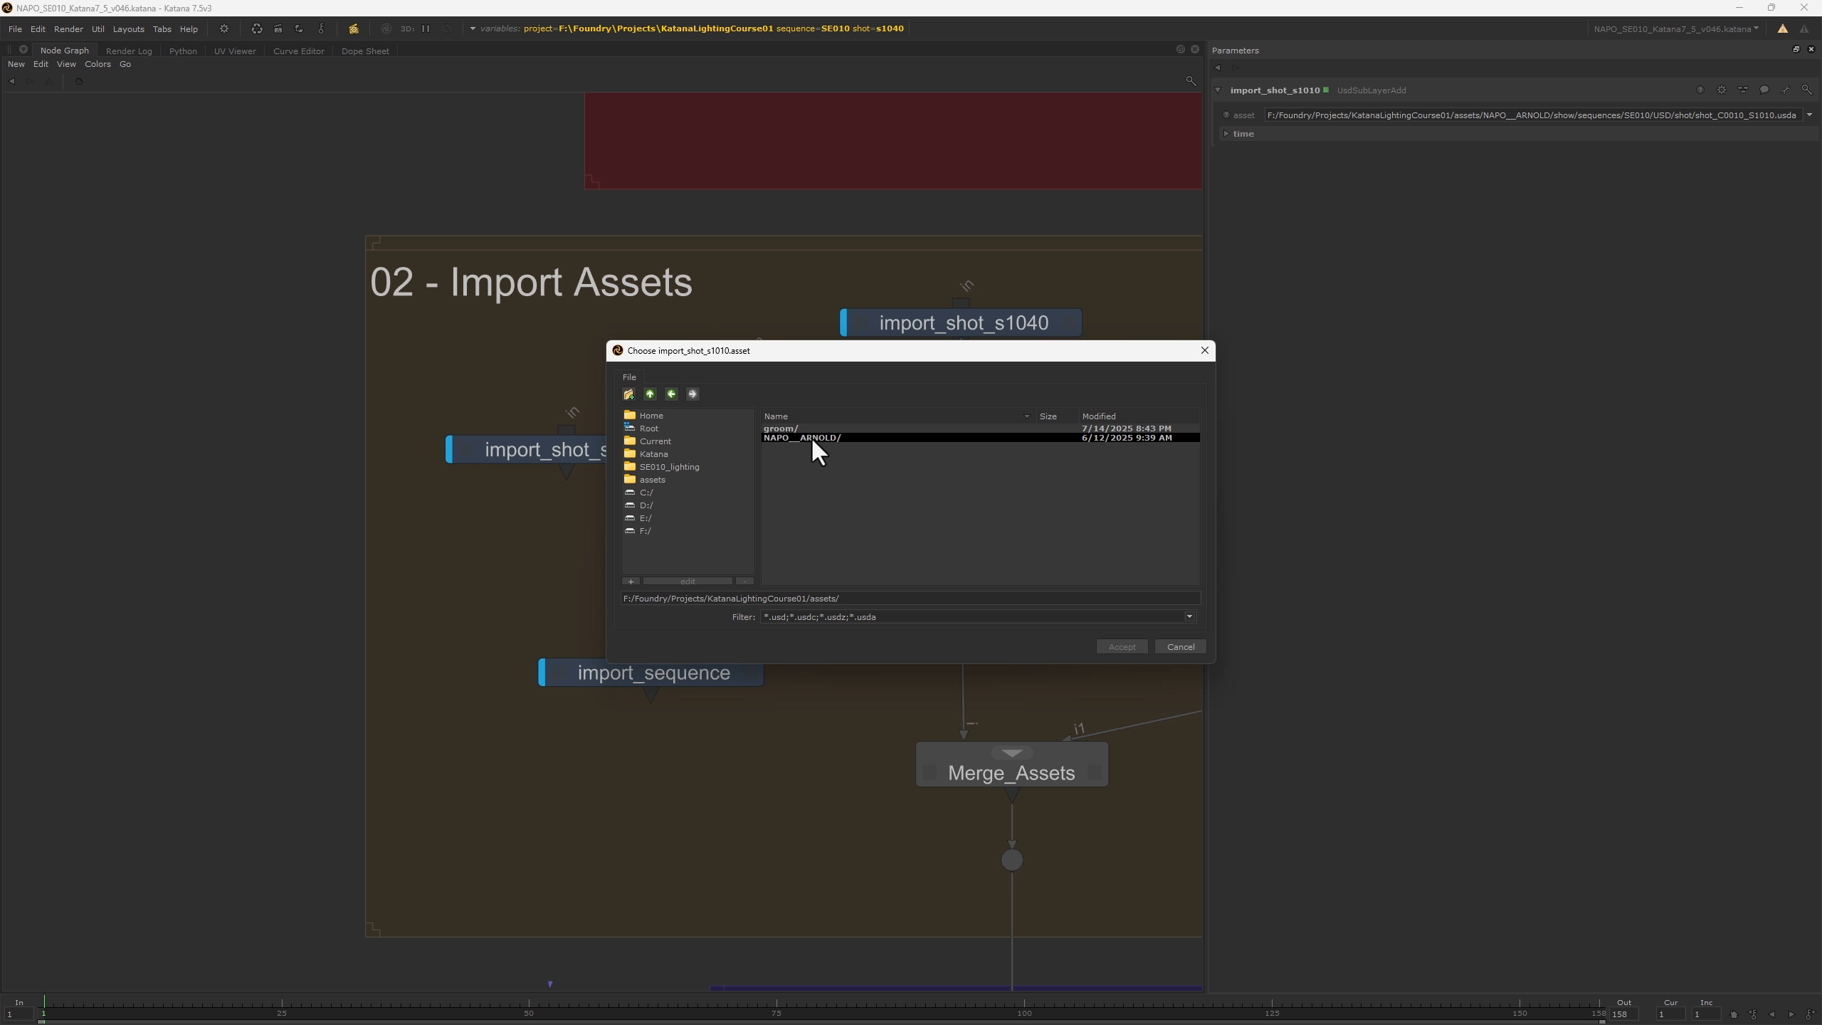
pyautogui.doubleClick(783, 435)
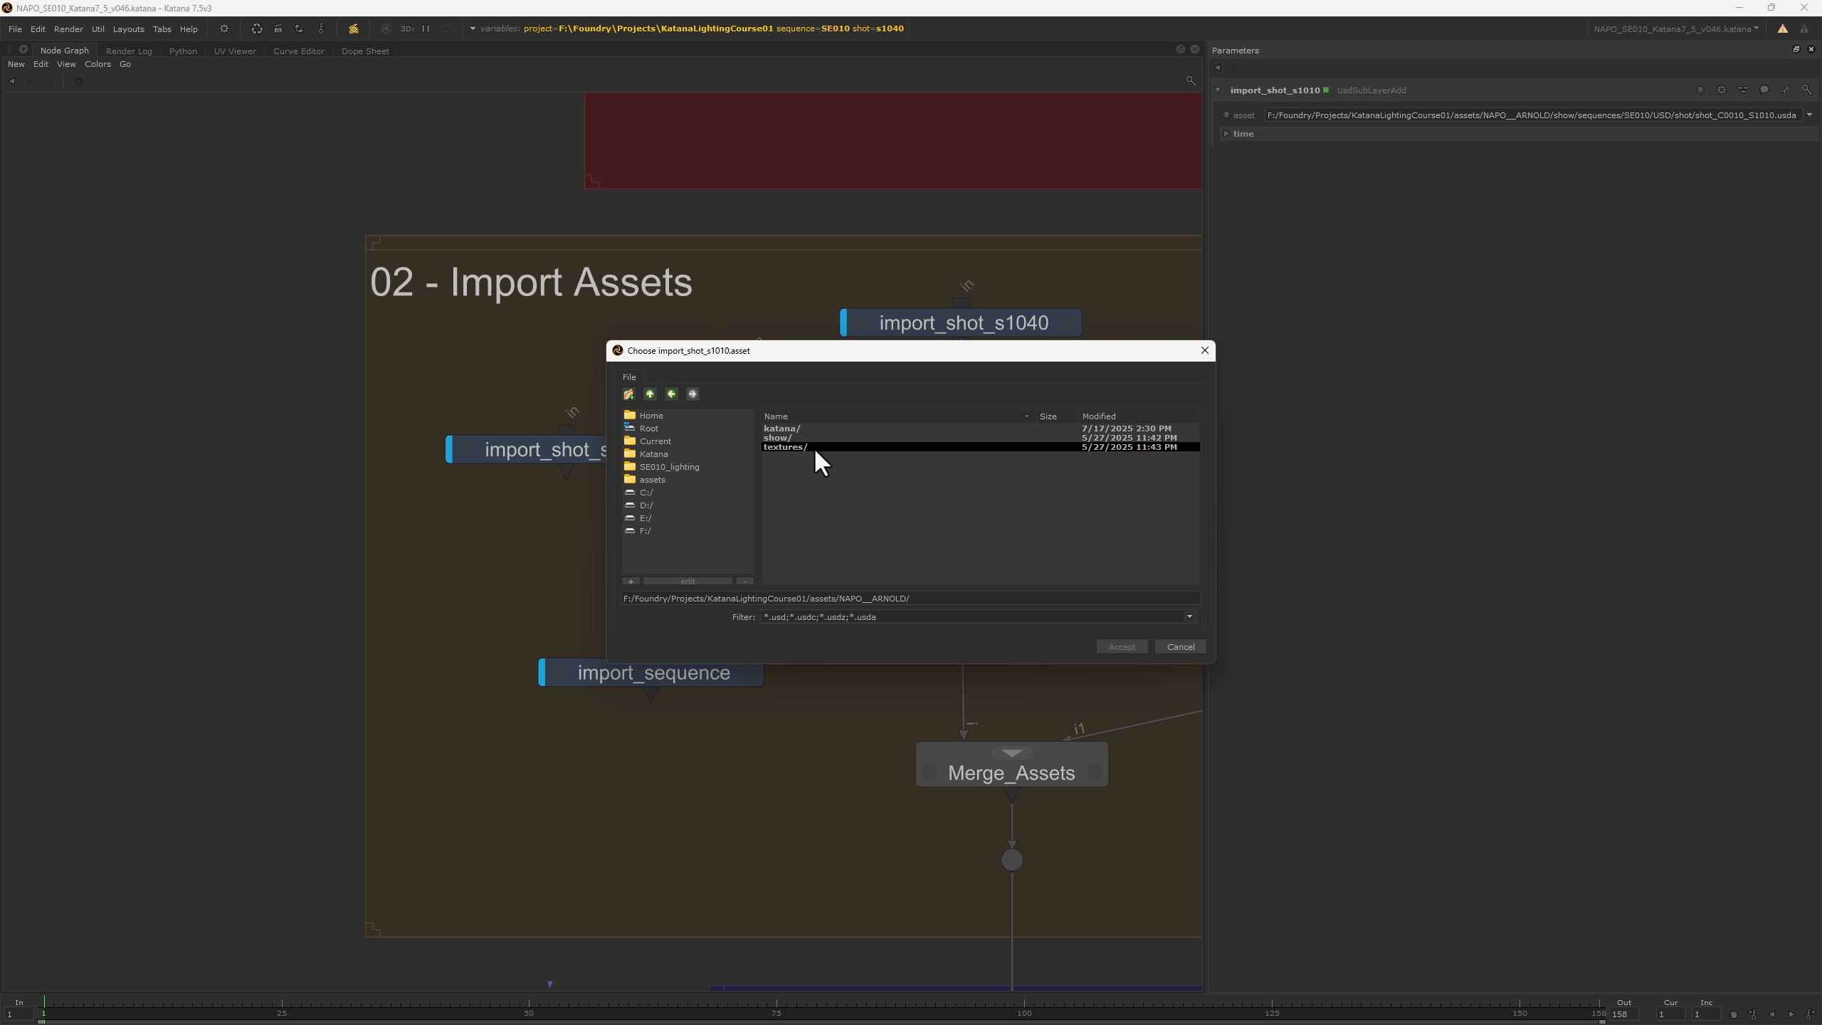
pyautogui.click(776, 438)
pyautogui.doubleClick(769, 435)
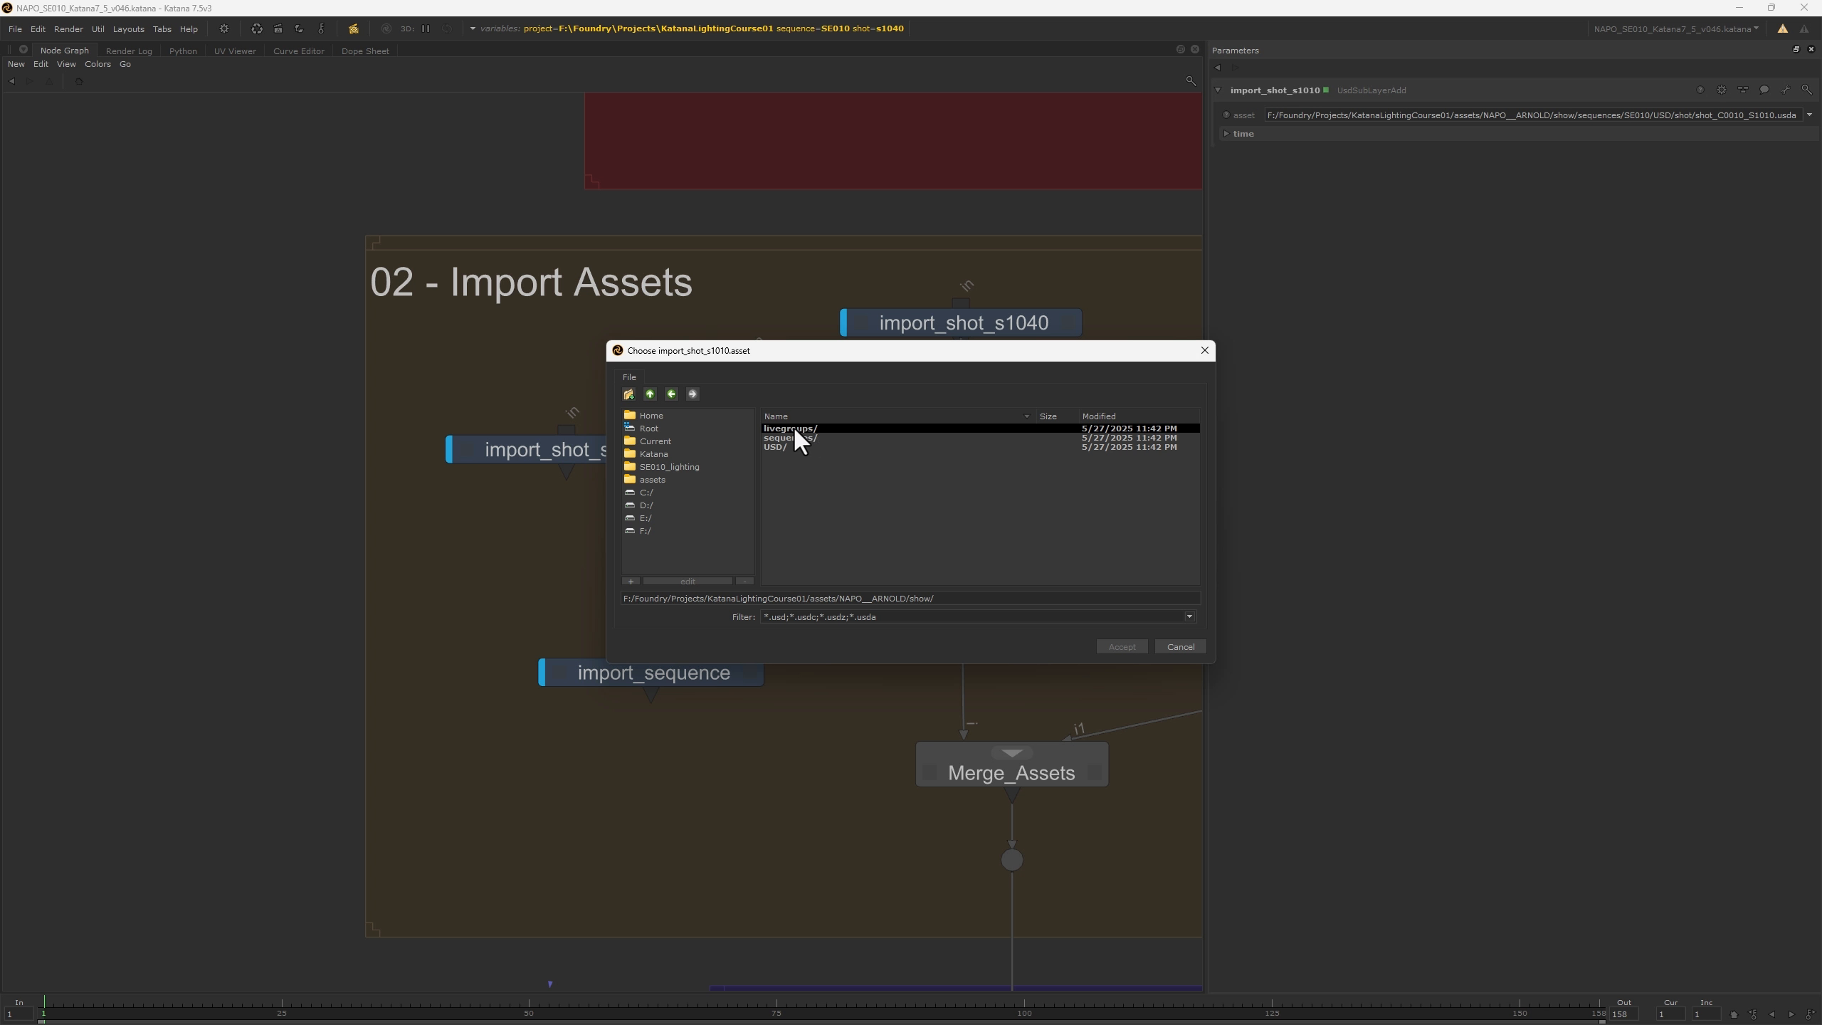
pyautogui.click(795, 438)
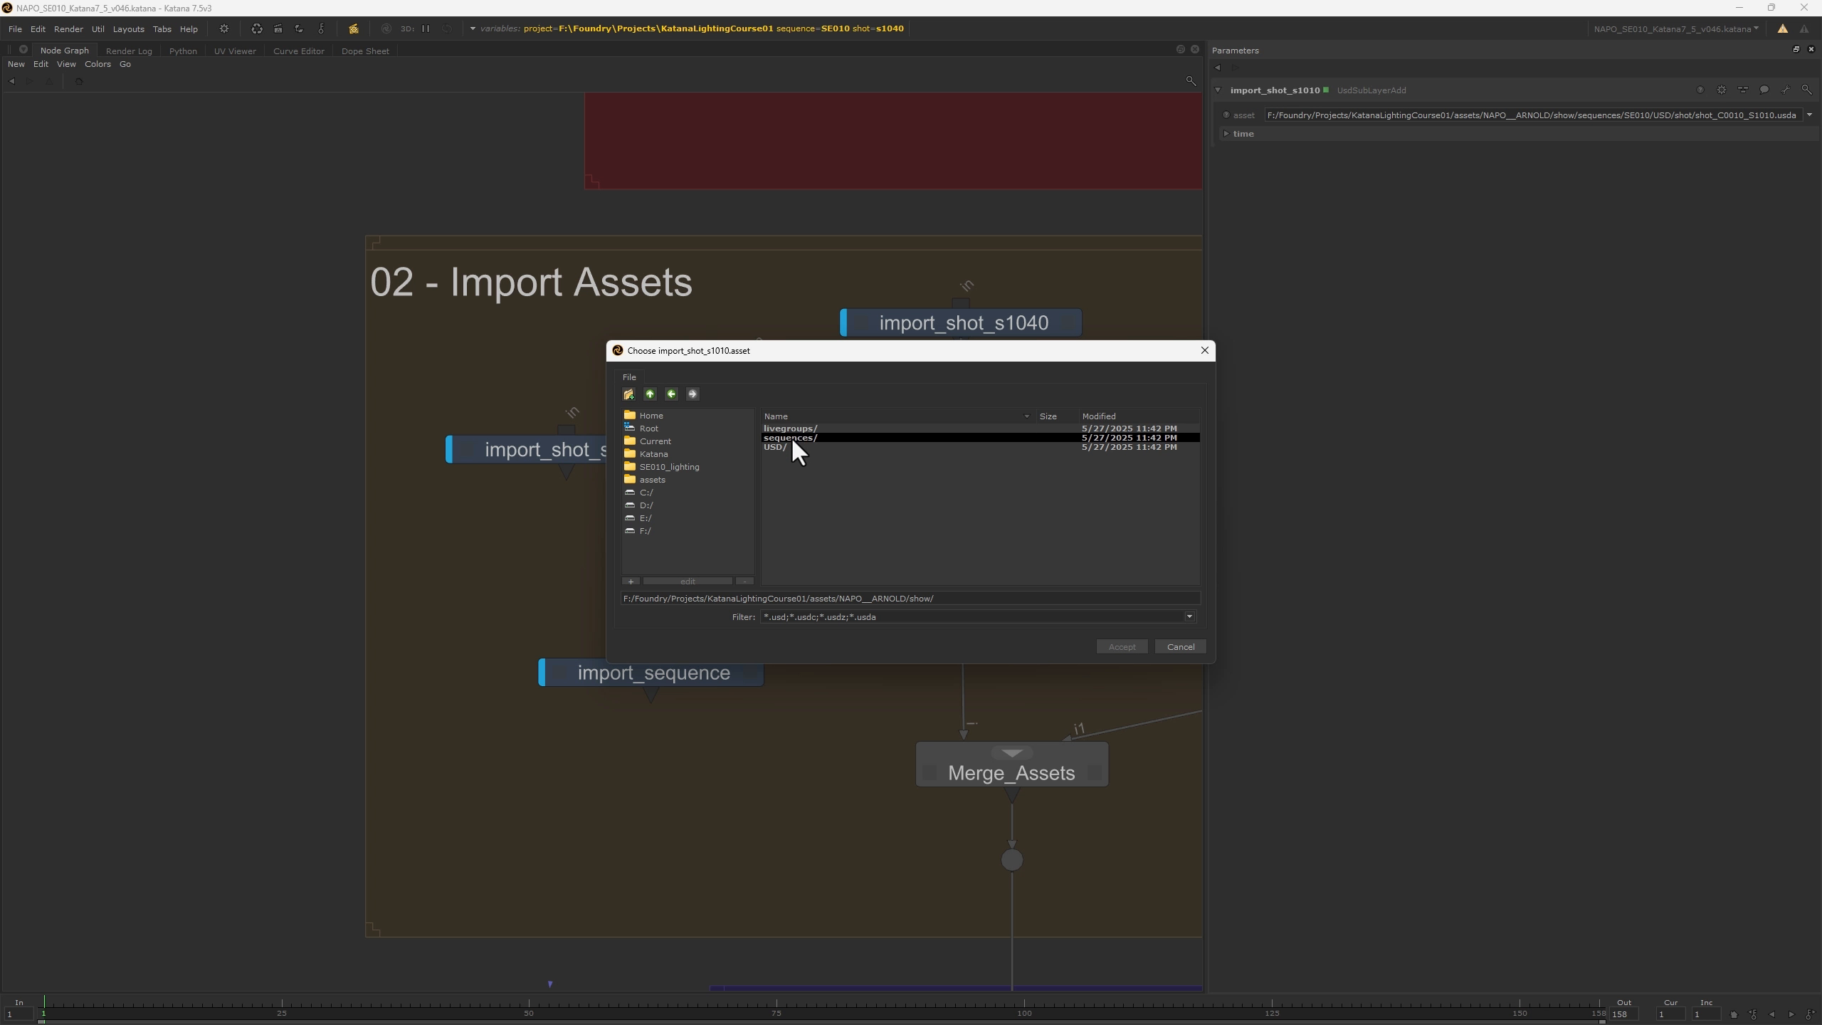
pyautogui.click(772, 447)
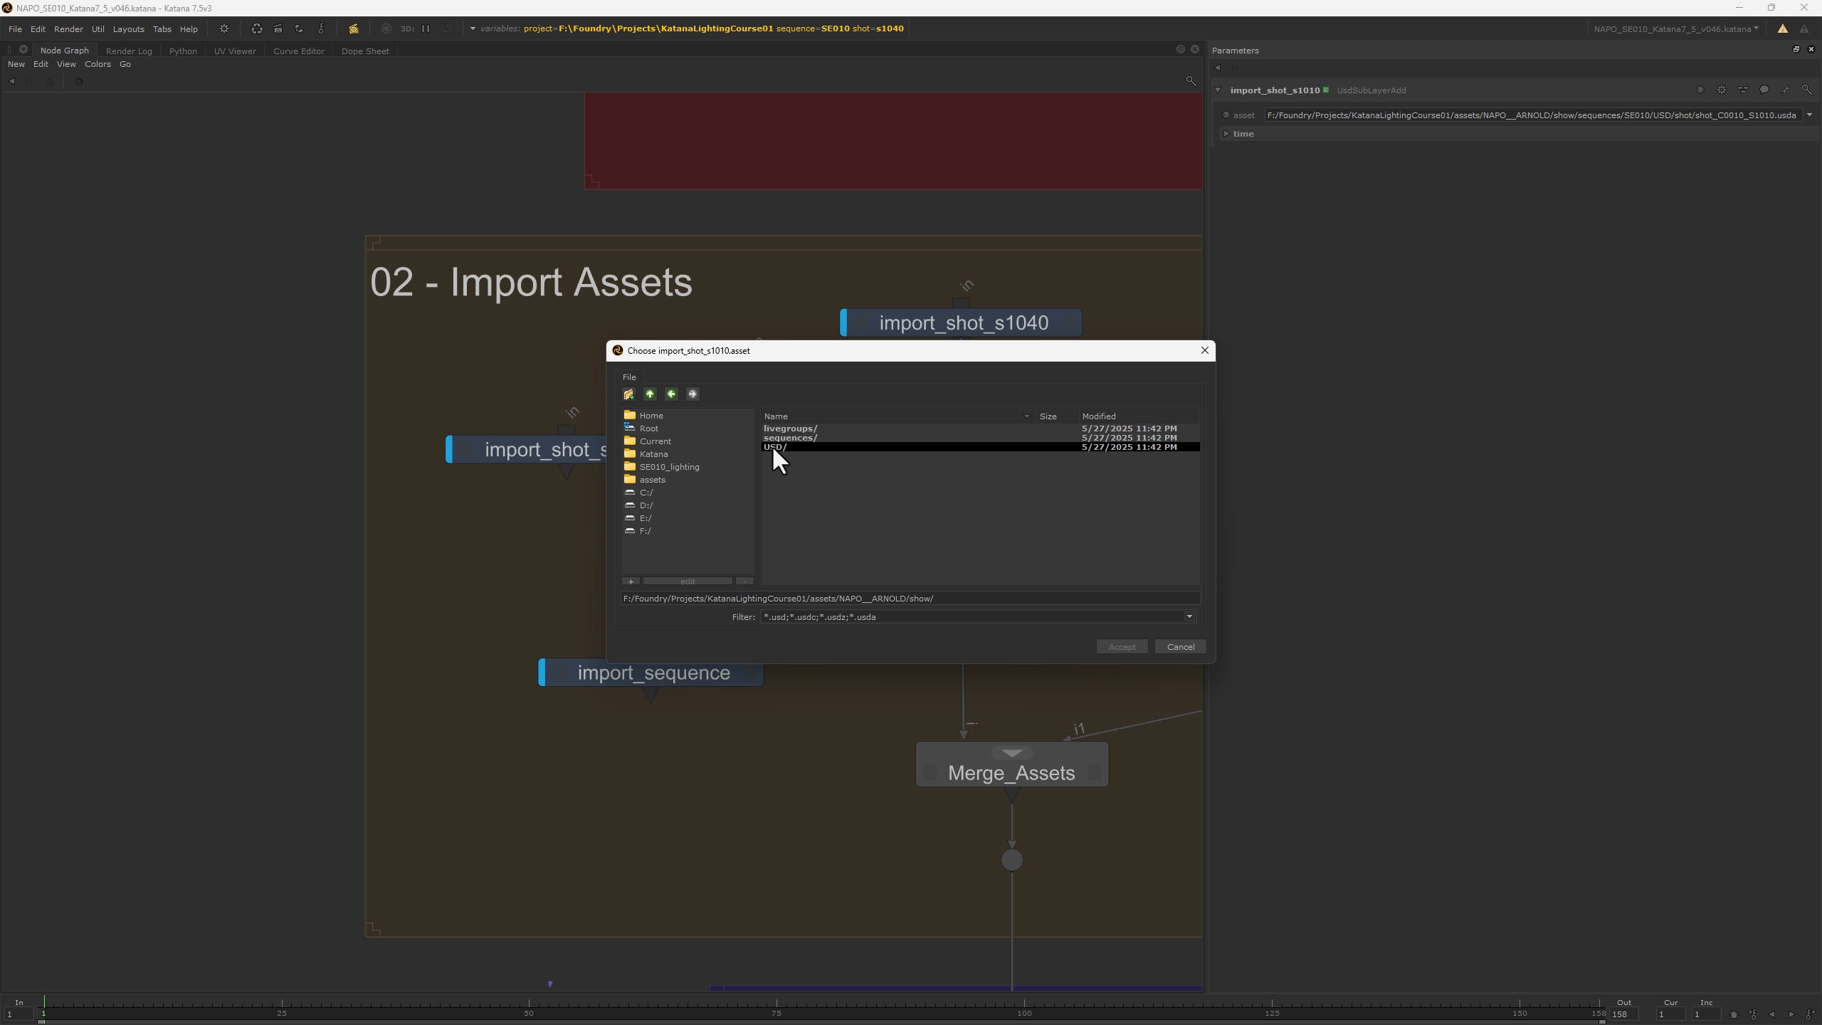
pyautogui.doubleClick(775, 447)
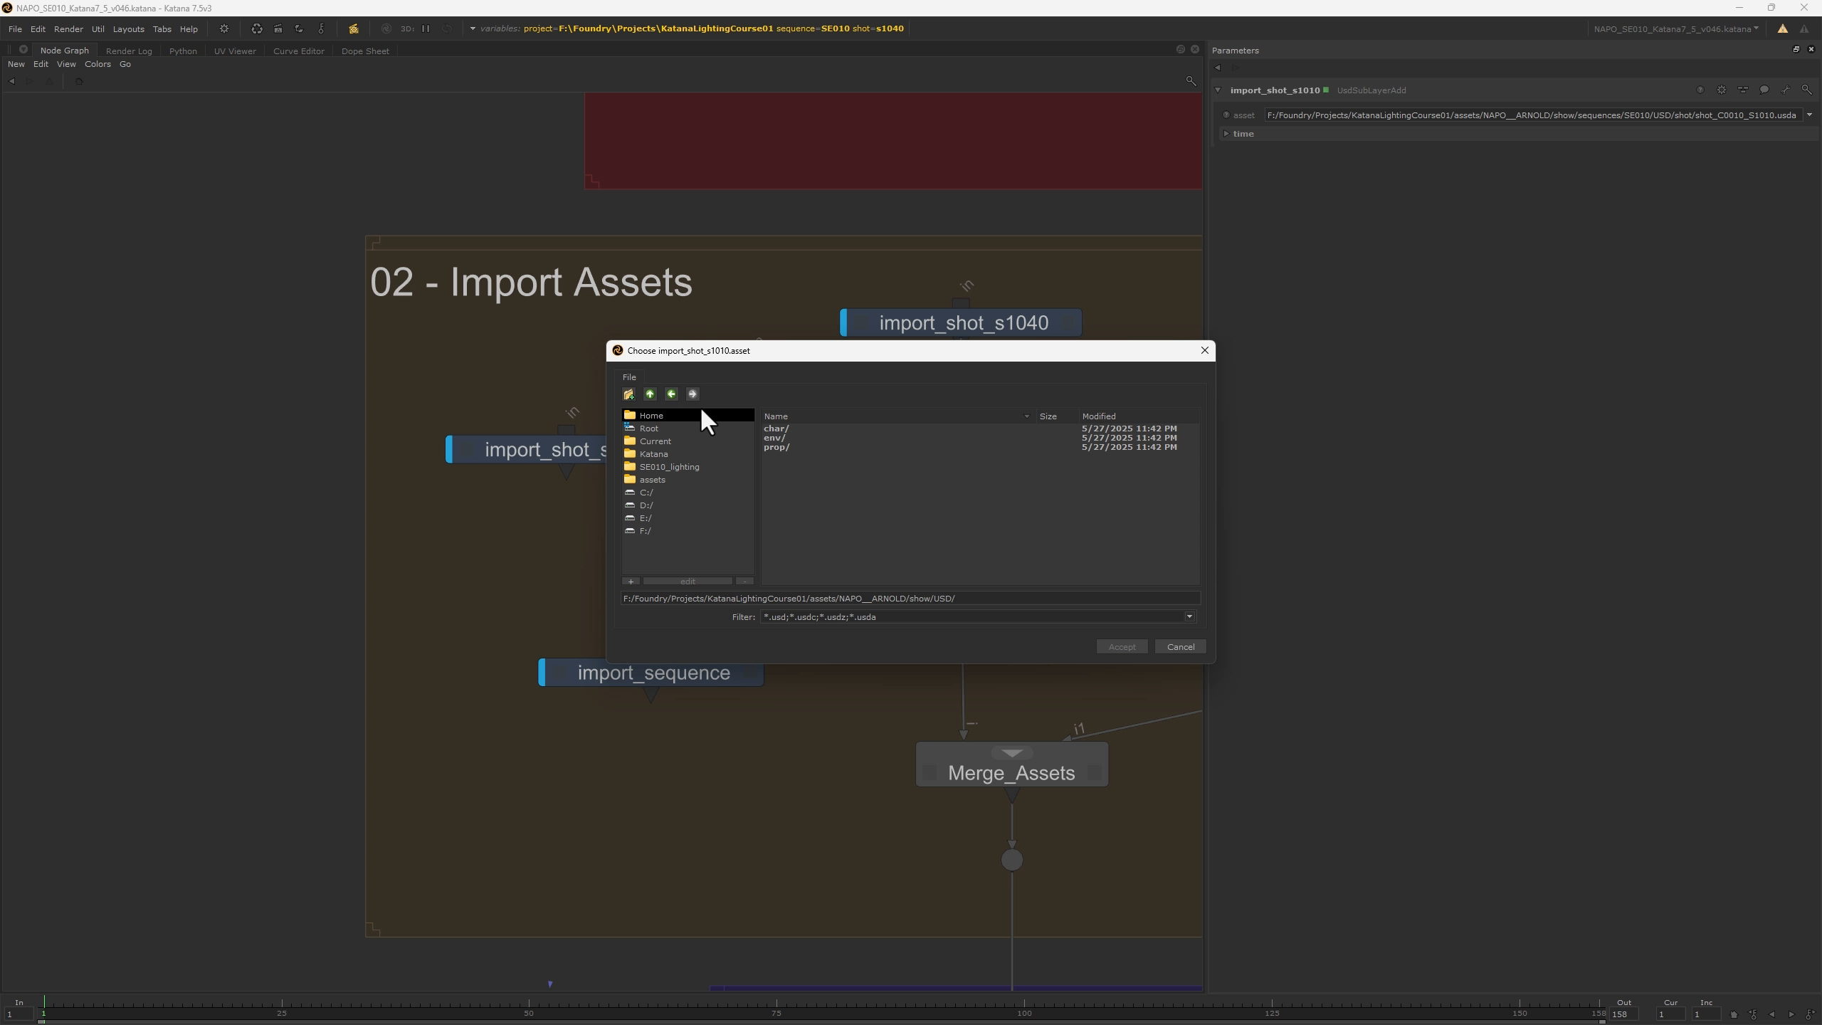
# - Choose shot_C0010_S1010.usda from show/sequences/SE010/USD/shot as the asset of import_shot_s1010
pyautogui.click(649, 394)
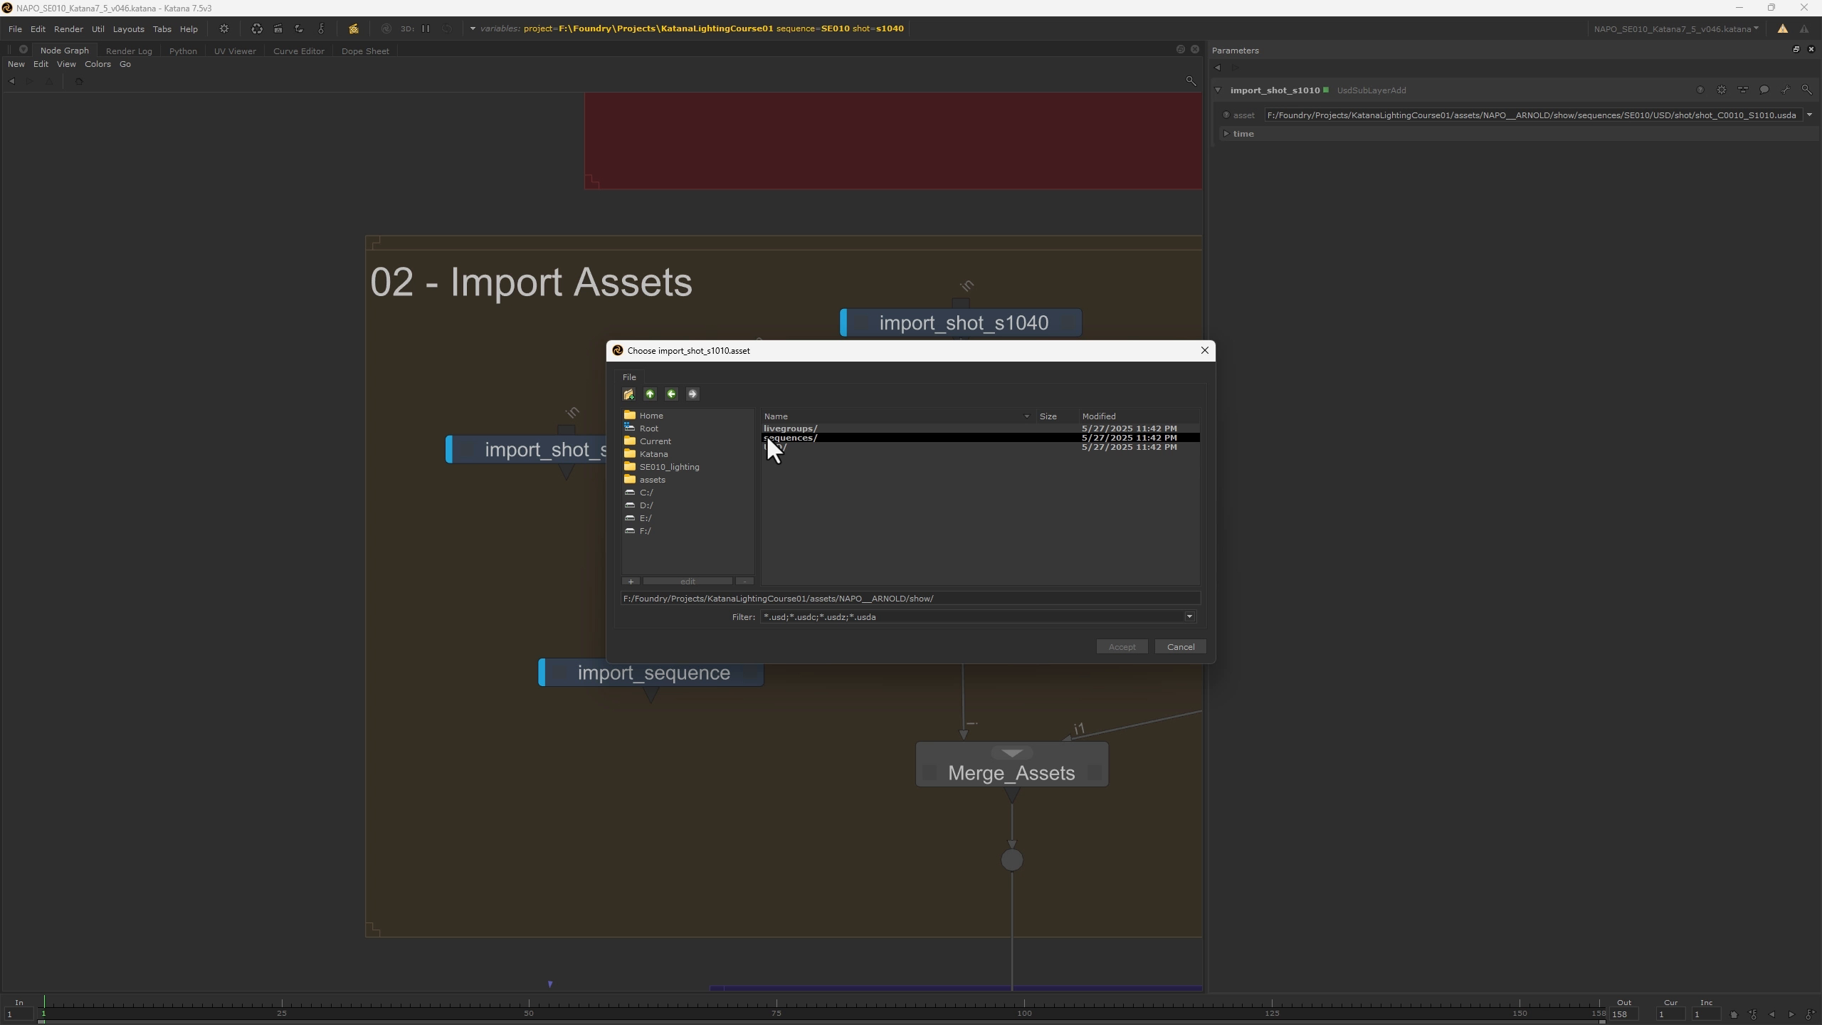
pyautogui.doubleClick(781, 439)
pyautogui.doubleClick(783, 437)
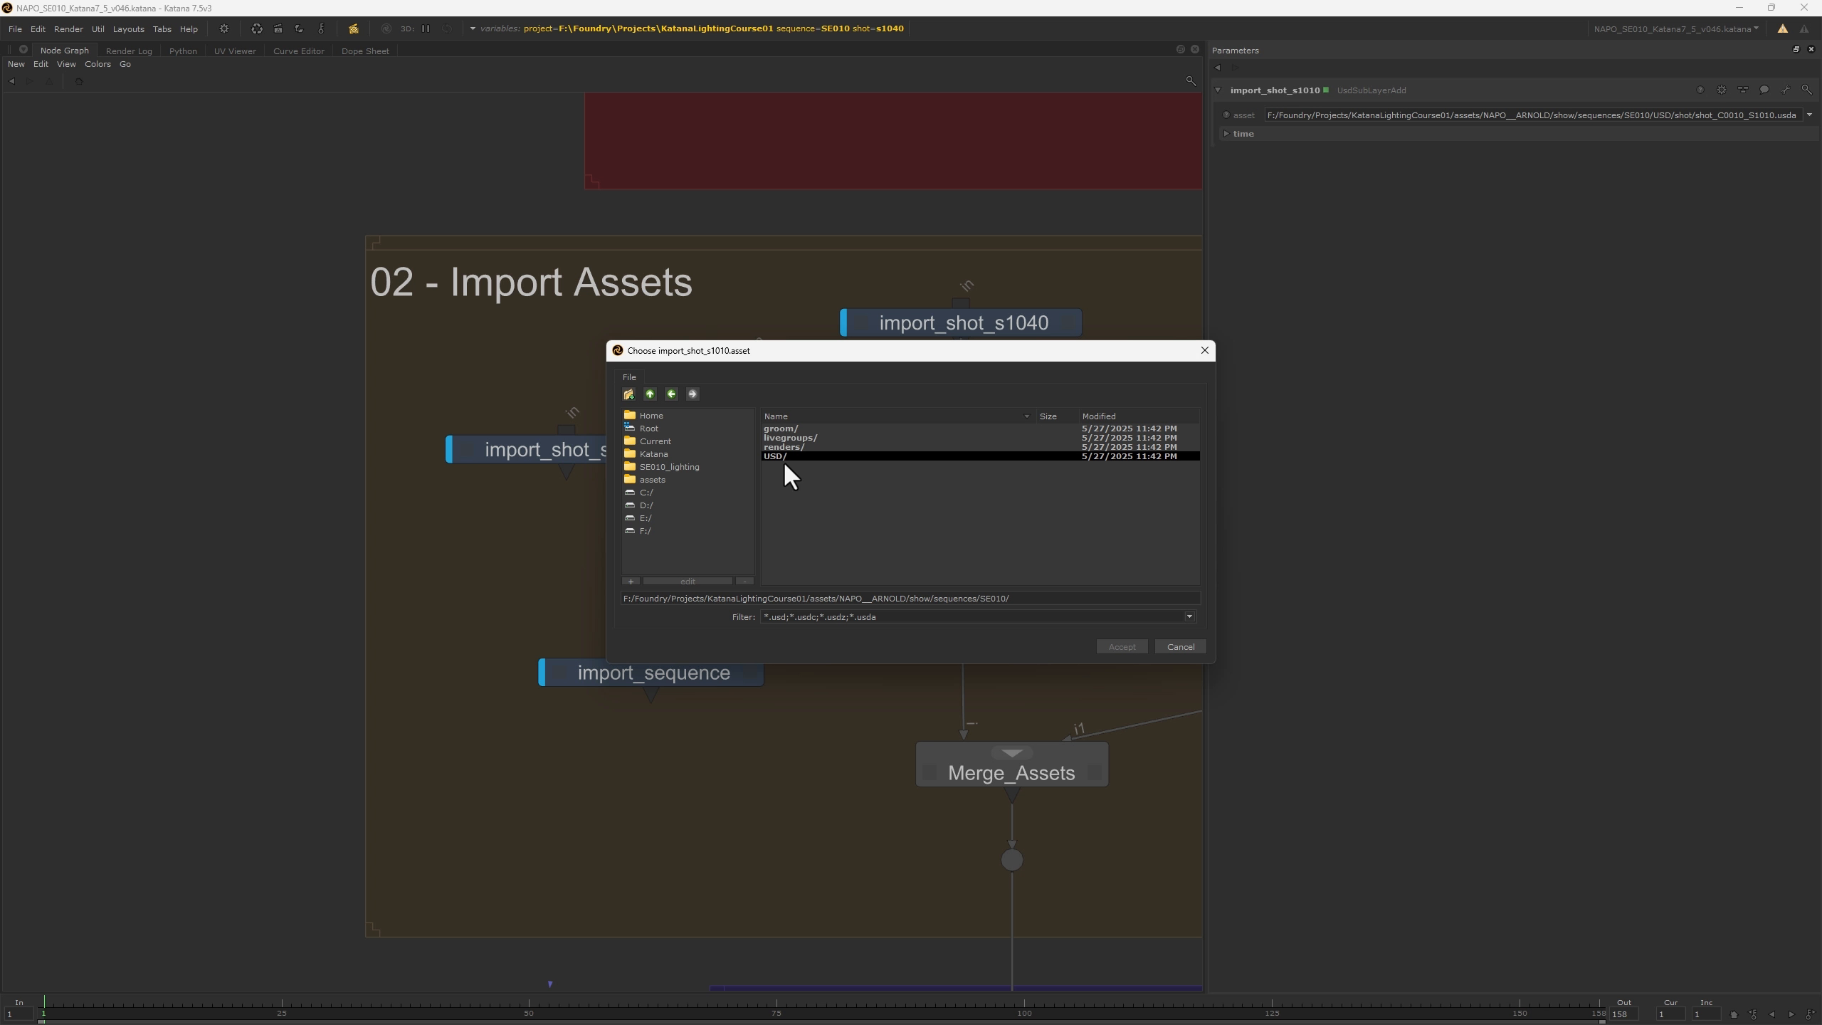
pyautogui.doubleClick(772, 453)
pyautogui.doubleClick(774, 457)
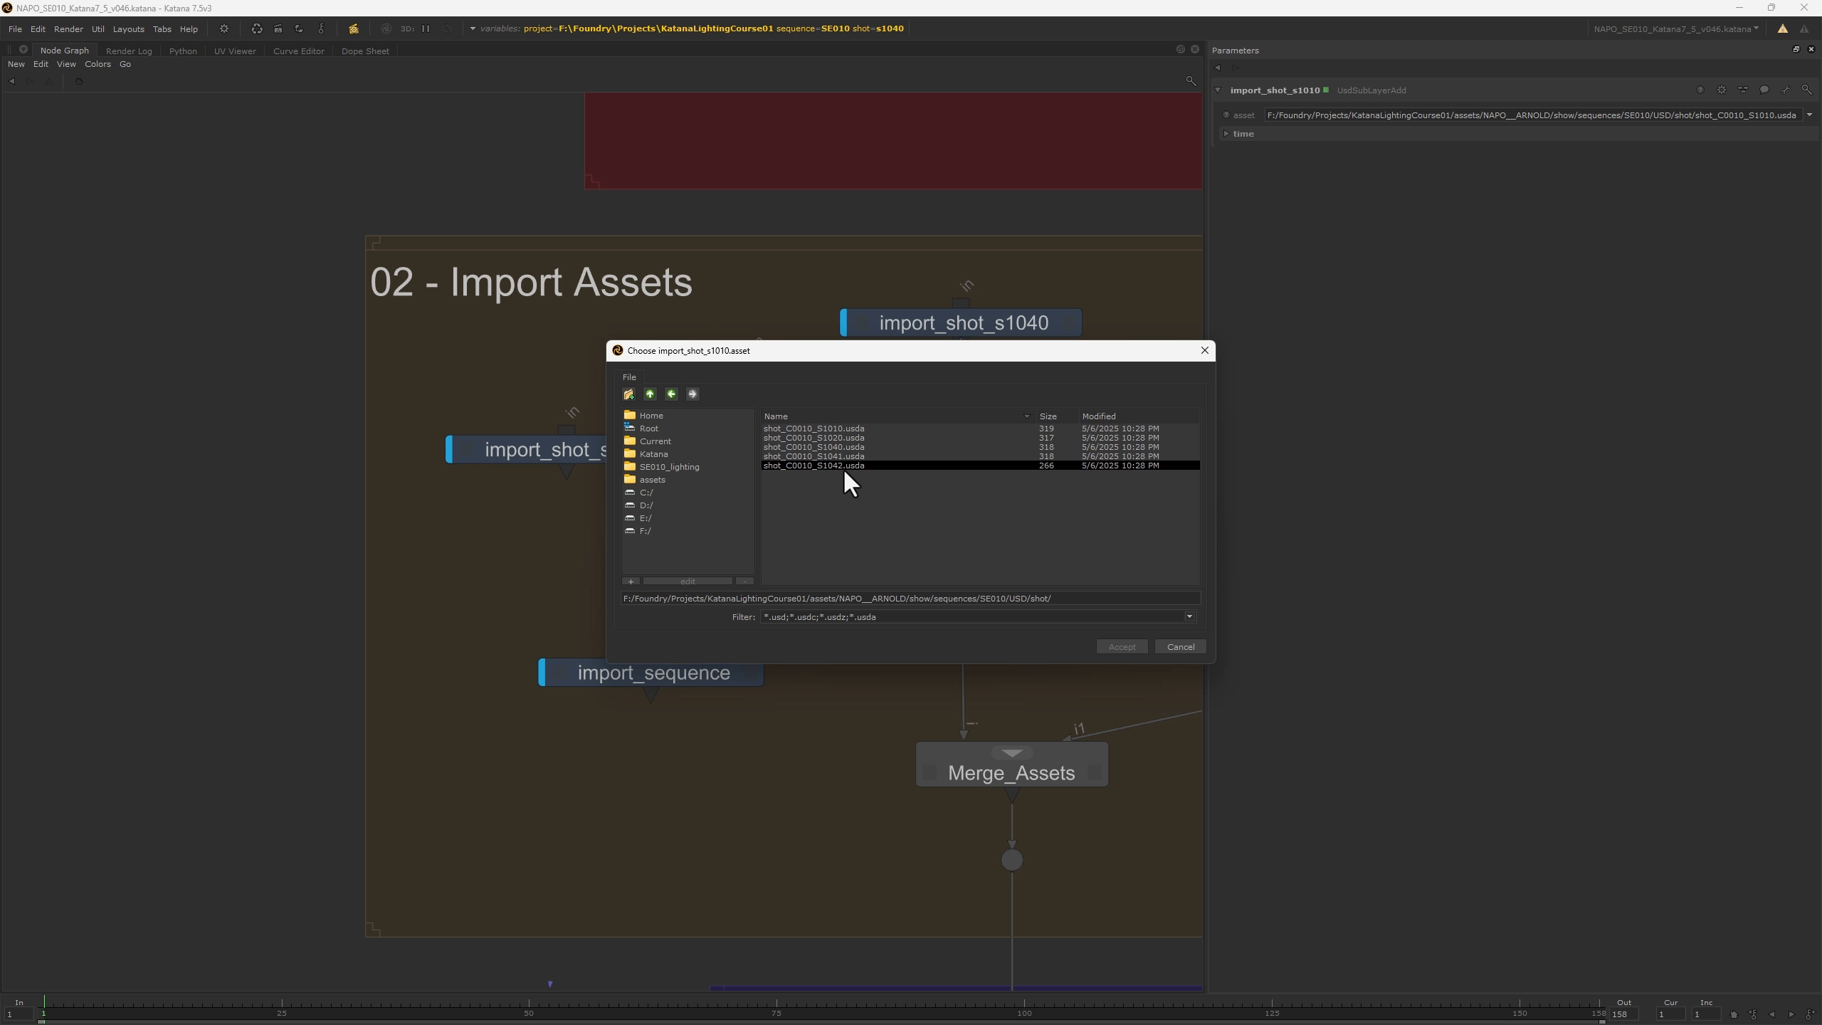
pyautogui.click(794, 428)
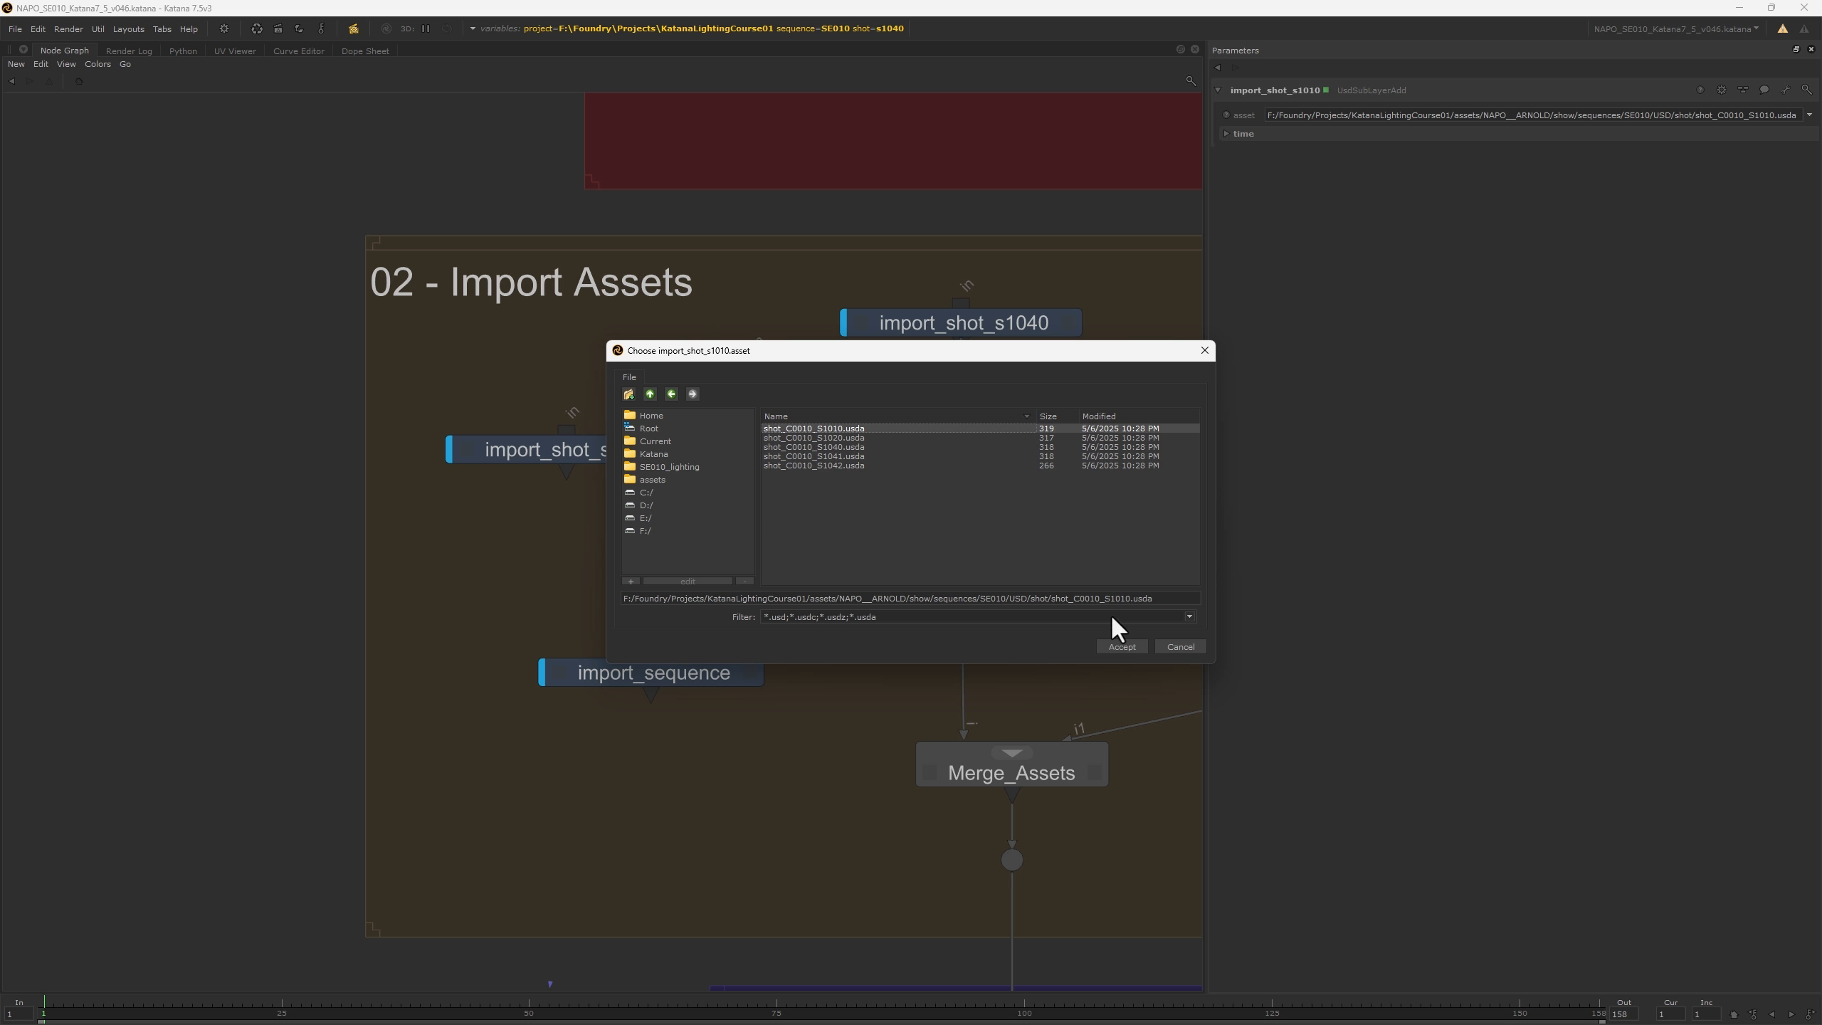
pyautogui.click(1122, 646)
# - Display the parameters of import_shot_s1042, followed by those of VariableSwitch_AssetsIn
pyautogui.moveTo(914, 415); pyautogui.dragTo(683, 541, button='middle')
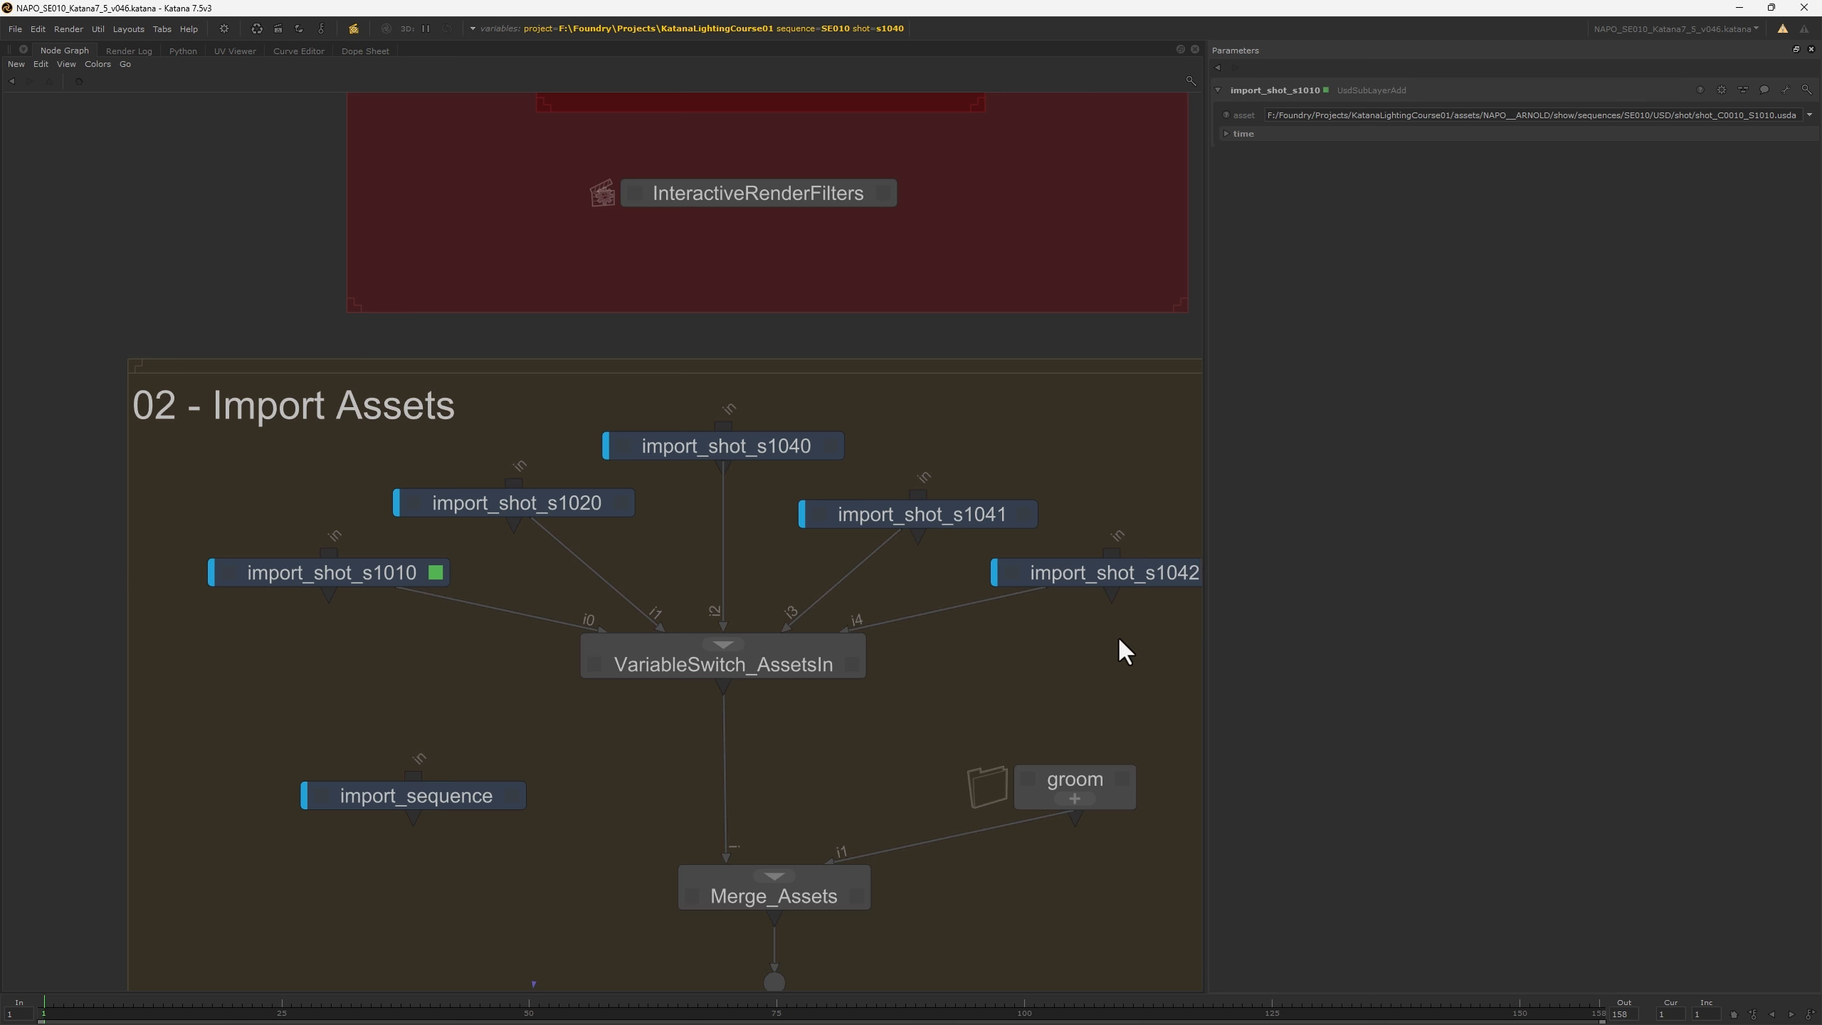
pyautogui.moveTo(1118, 652); pyautogui.dragTo(1035, 655, button='middle')
pyautogui.click(1138, 576)
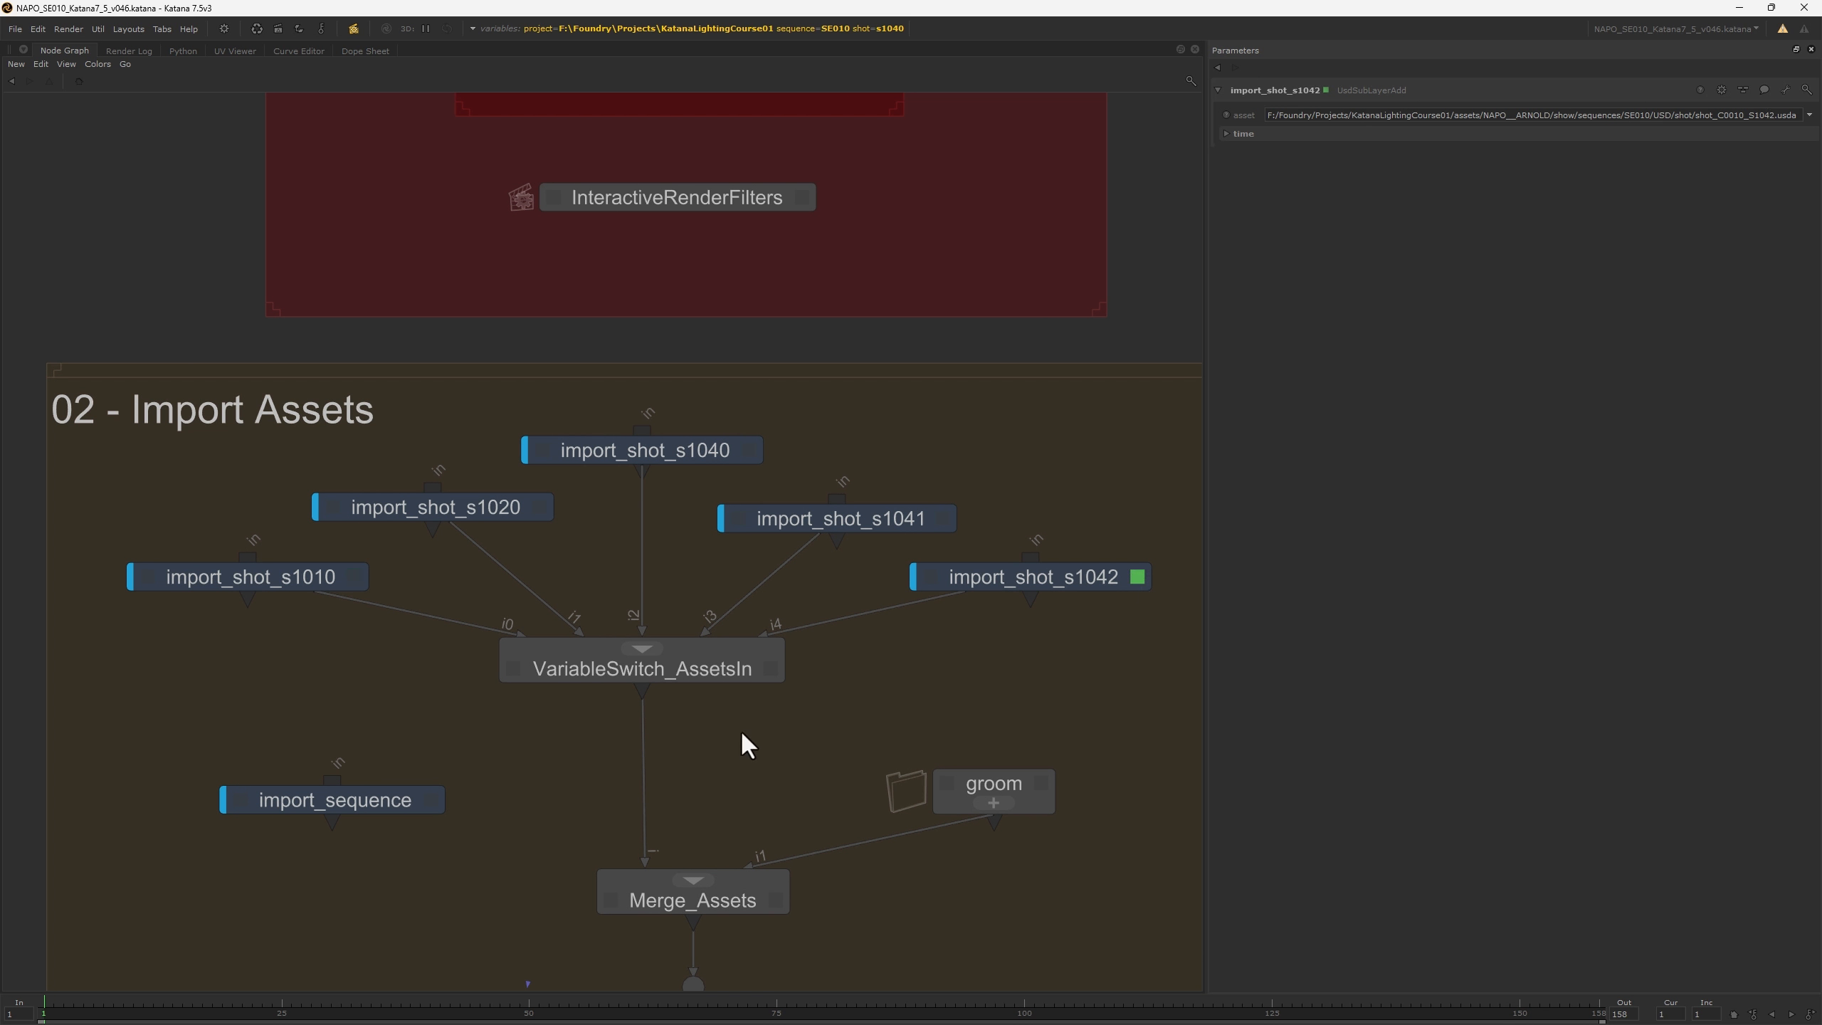
pyautogui.doubleClick(704, 677)
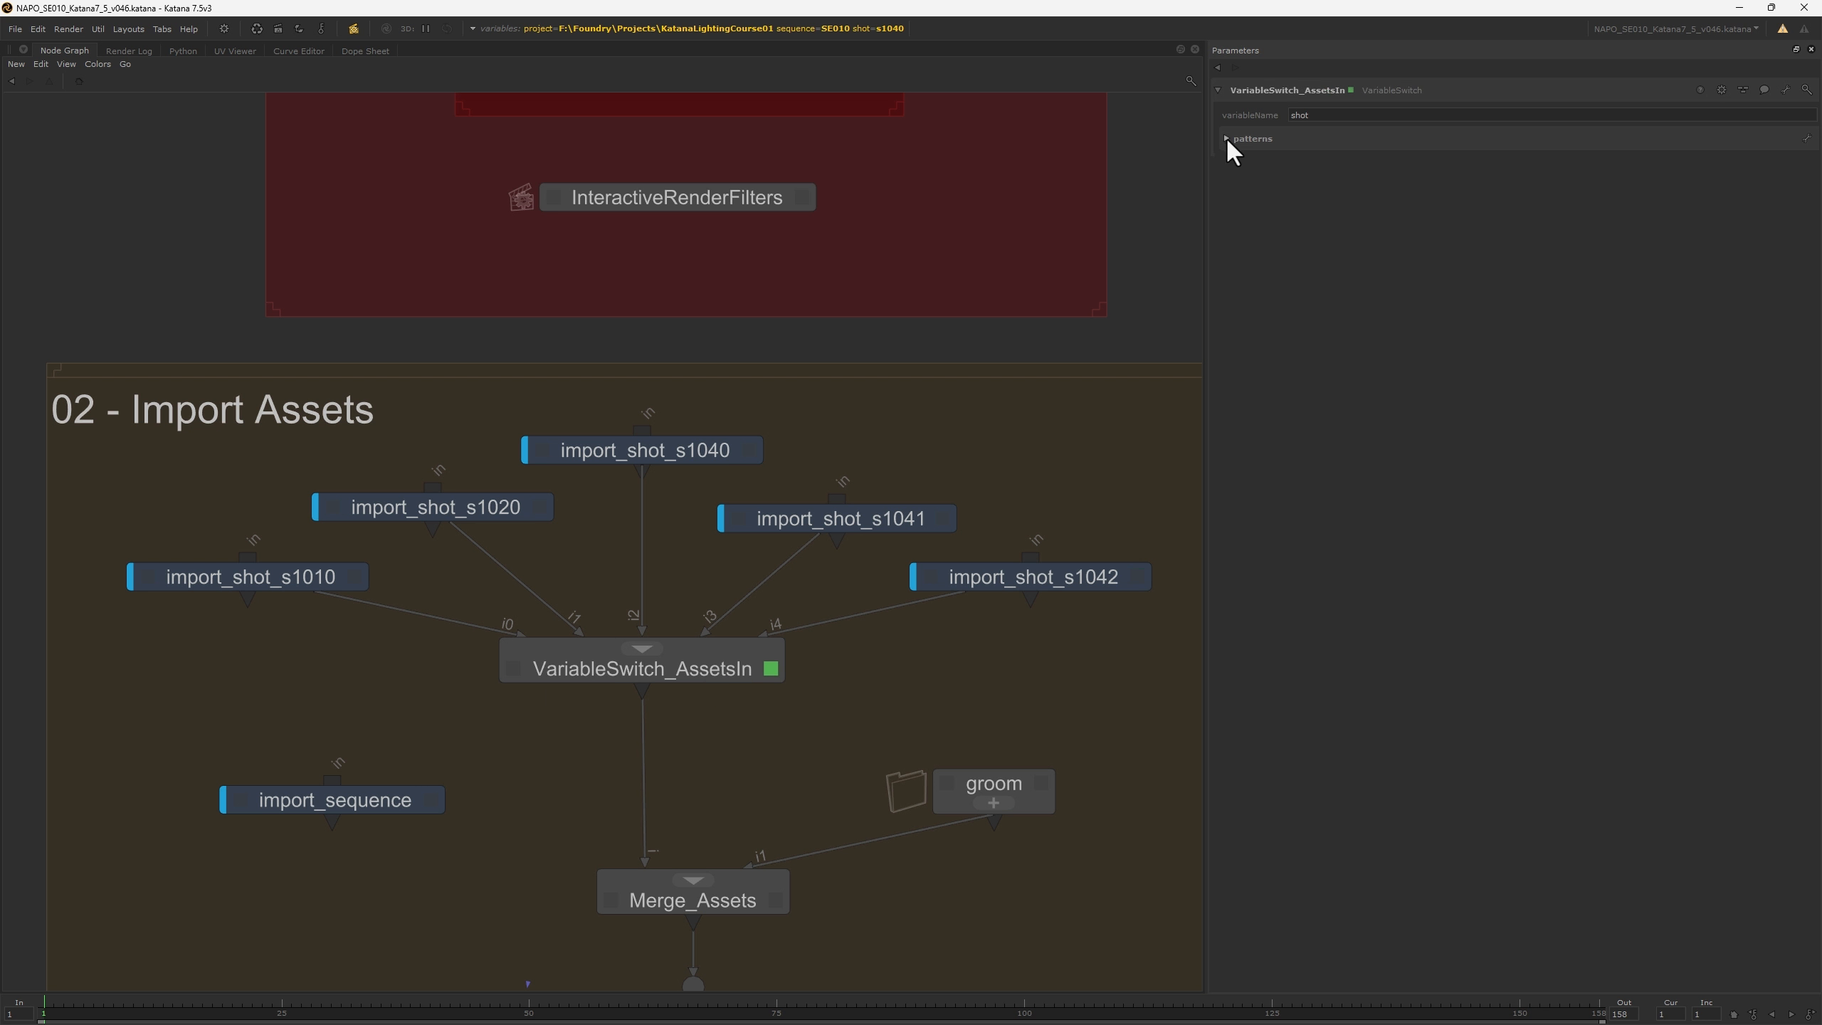
# - Restore the maximized Node Graph pane and move Parameters from its dock back into the Undo History pane as a tab
pyautogui.moveTo(955, 159); pyautogui.dragTo(1006, 591, button='middle')
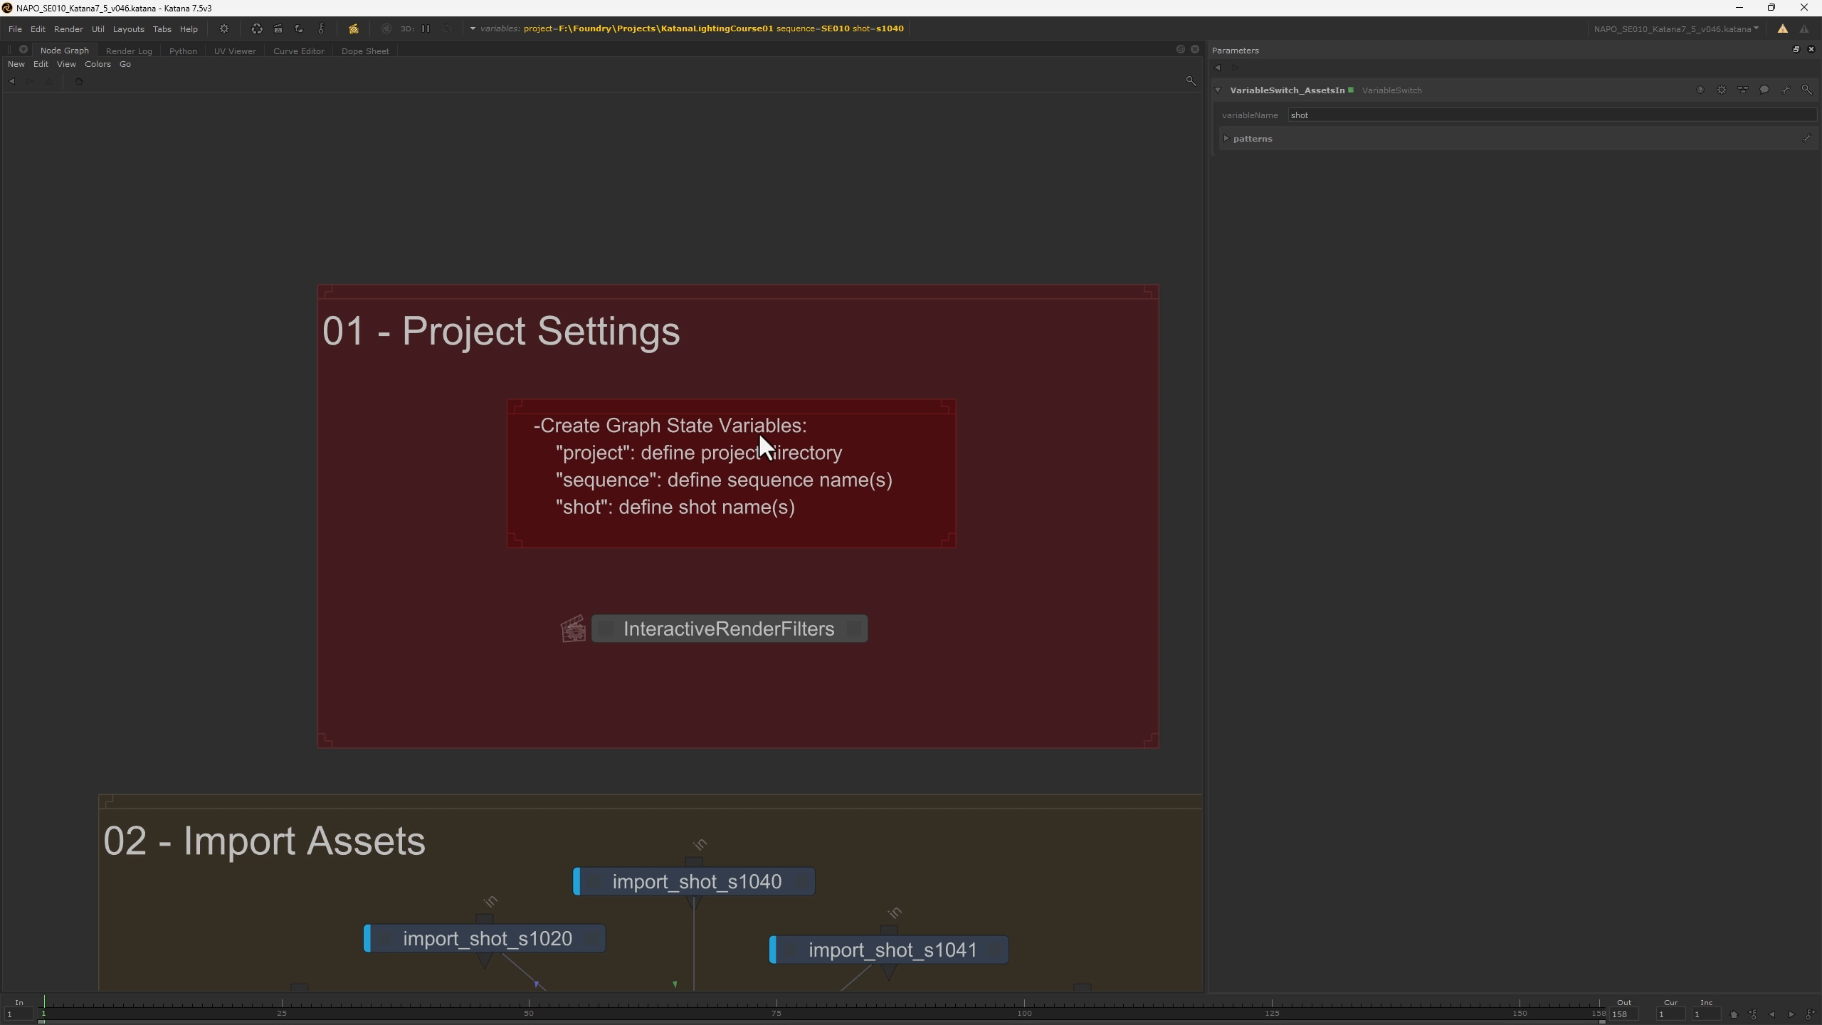
pyautogui.press('space')
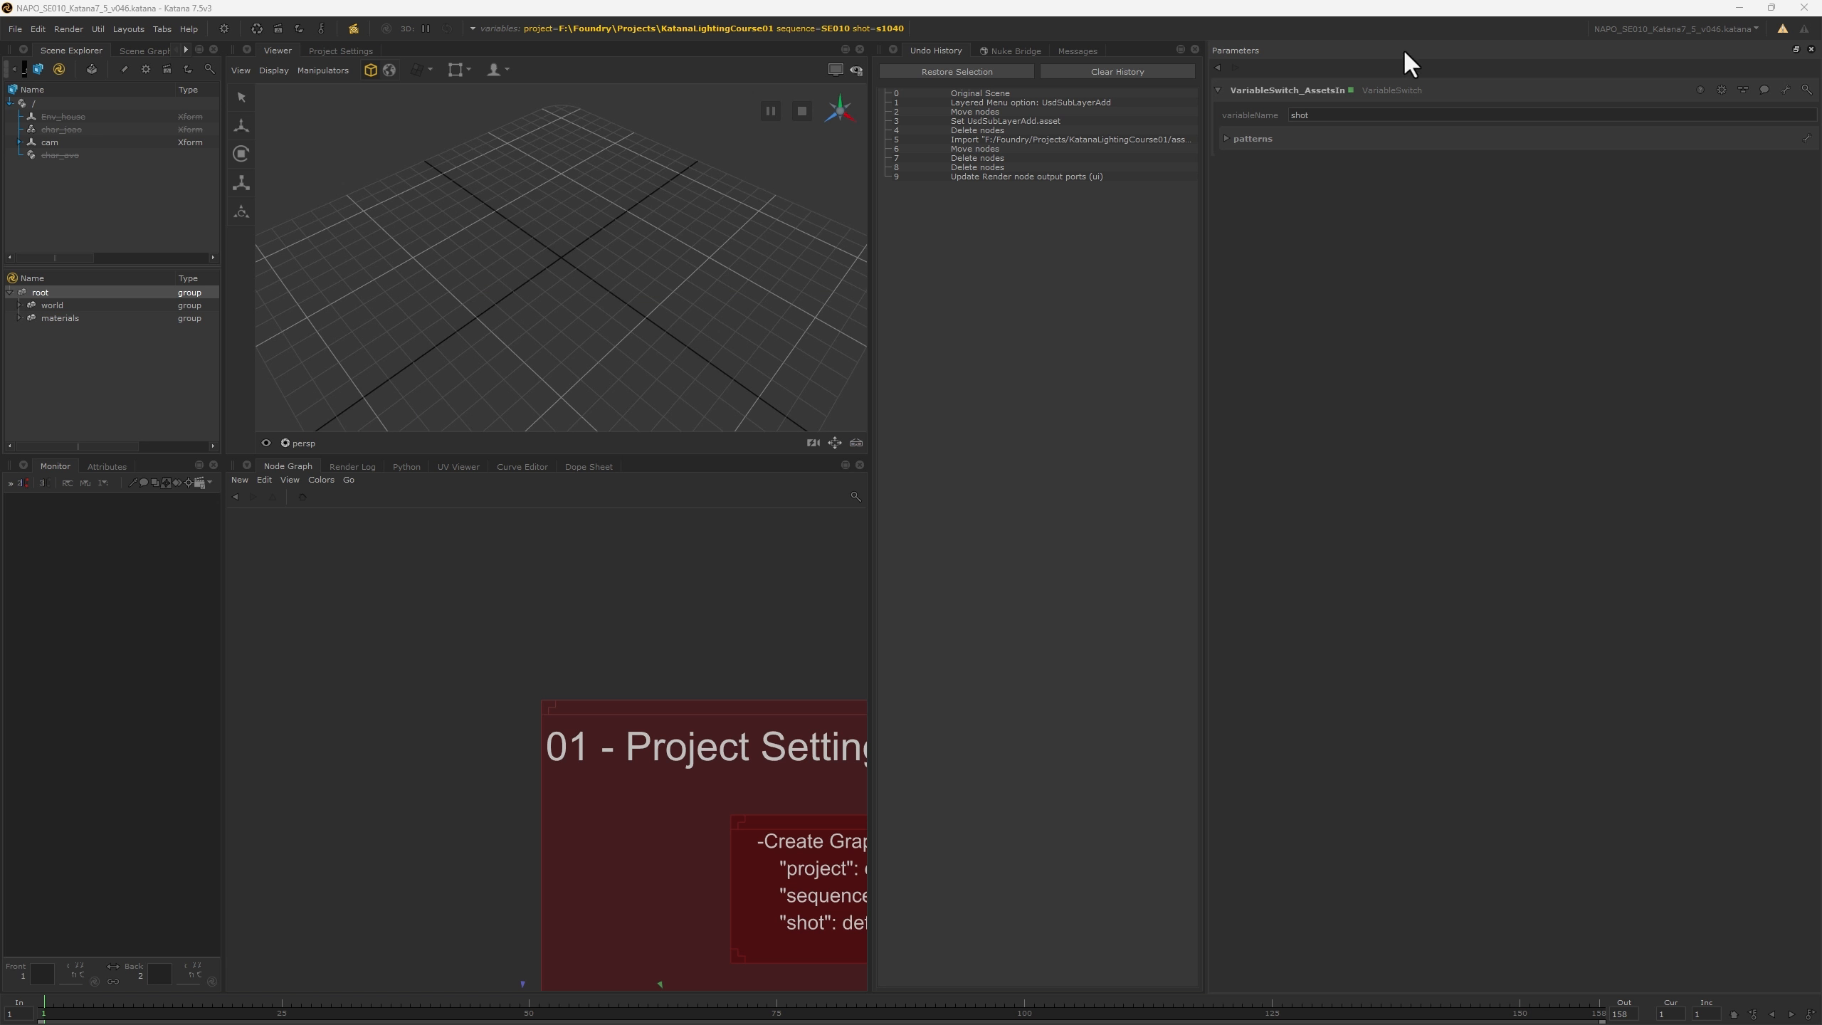
pyautogui.click(1797, 50)
pyautogui.moveTo(1287, 54); pyautogui.dragTo(1022, 227)
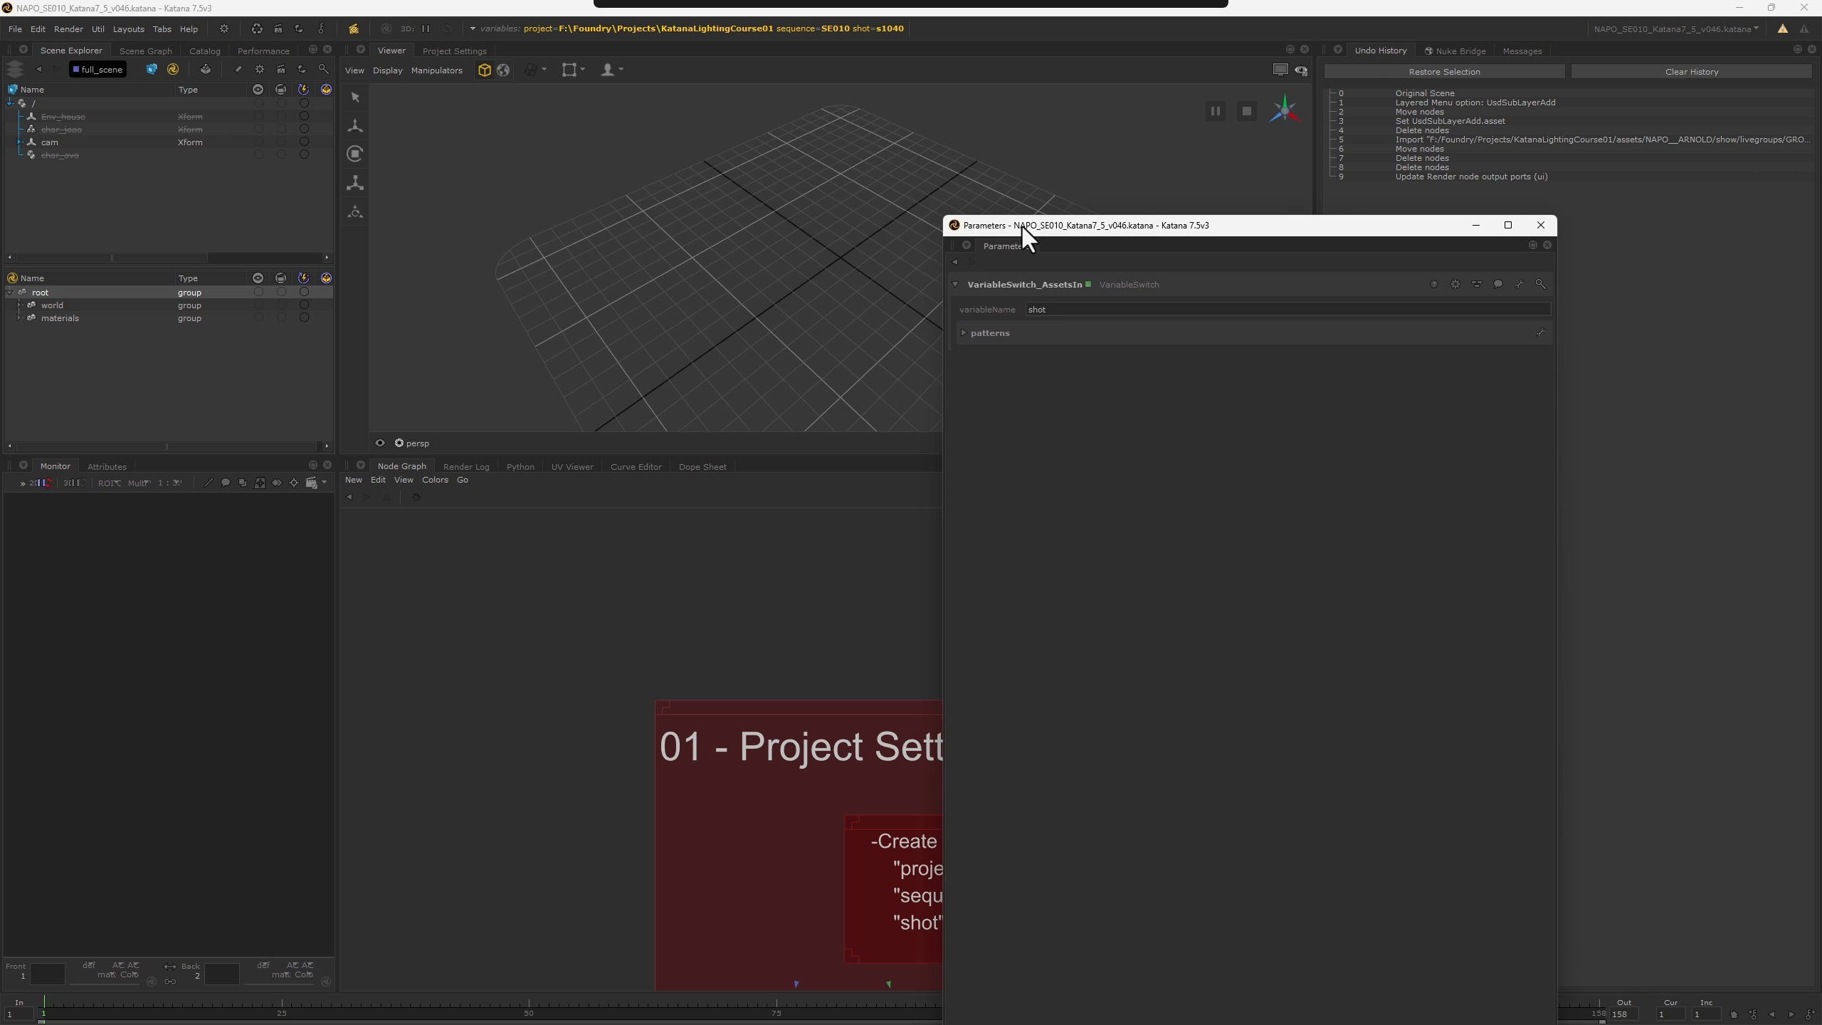
pyautogui.moveTo(1336, 118); pyautogui.dragTo(1347, 61)
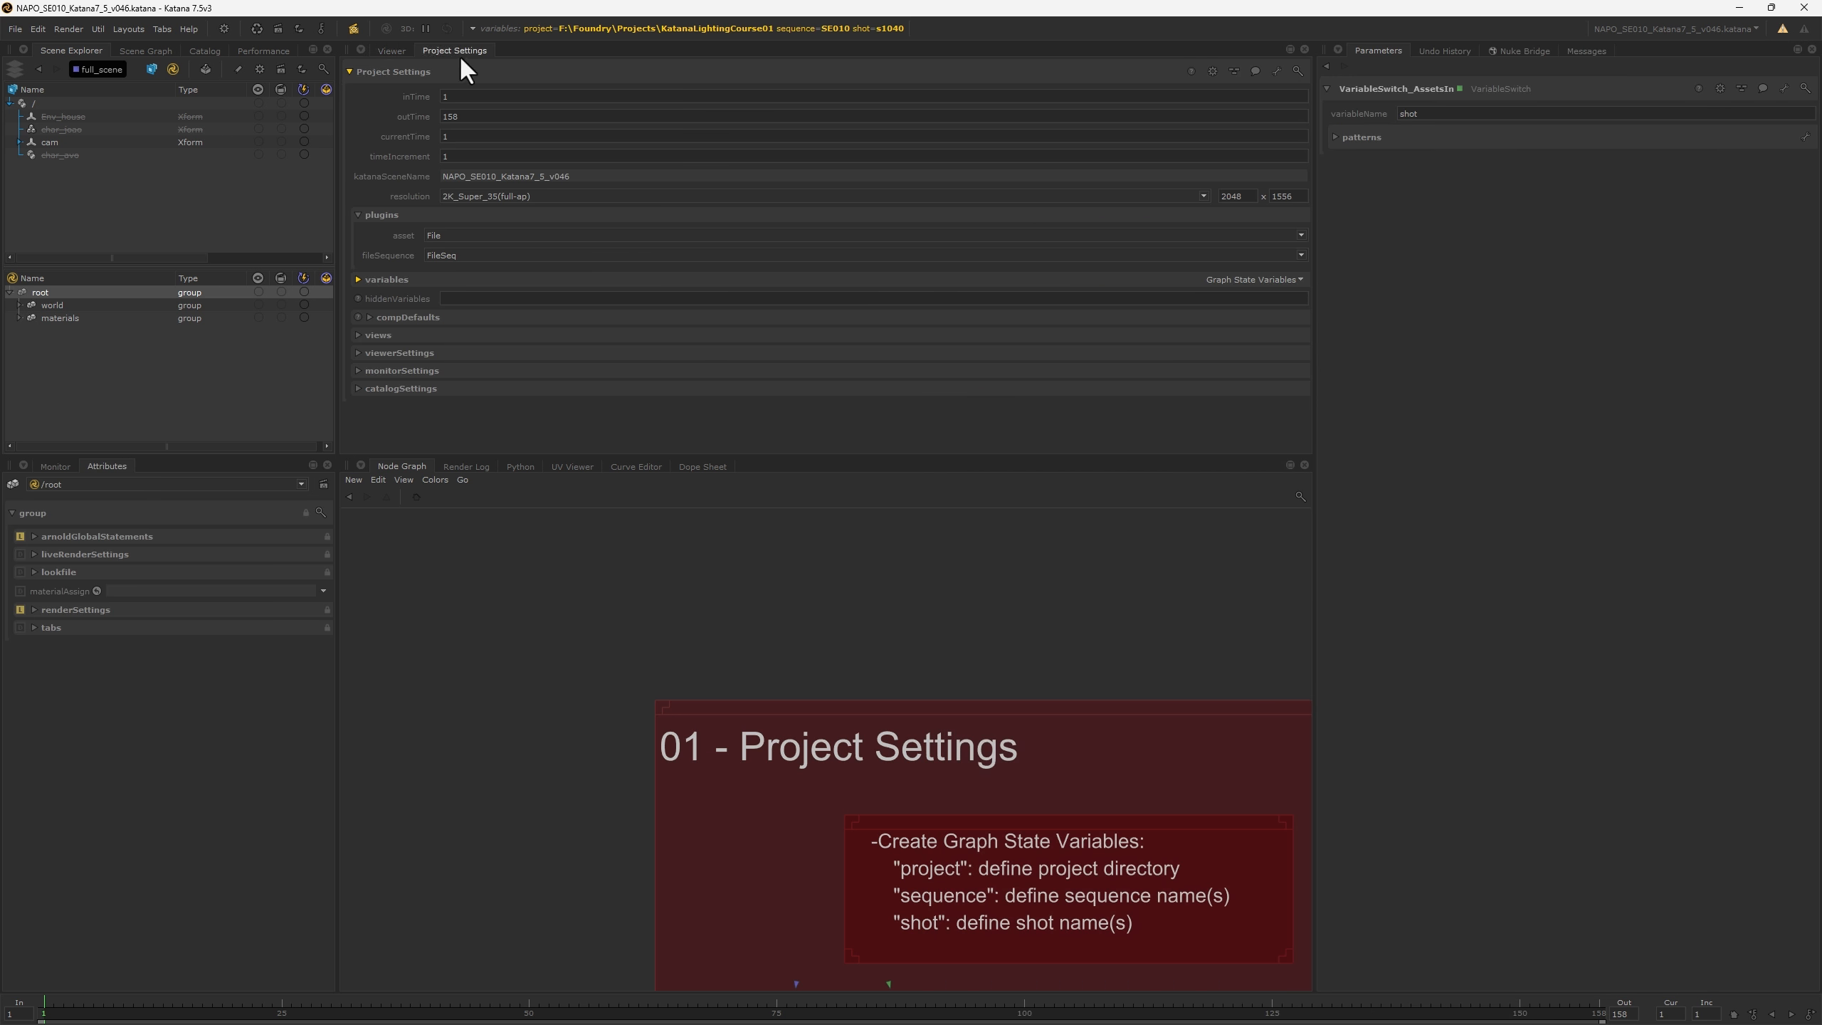
# - Expand the project's variables group and examine the sequence, project and shot variables
pyautogui.click(357, 279)
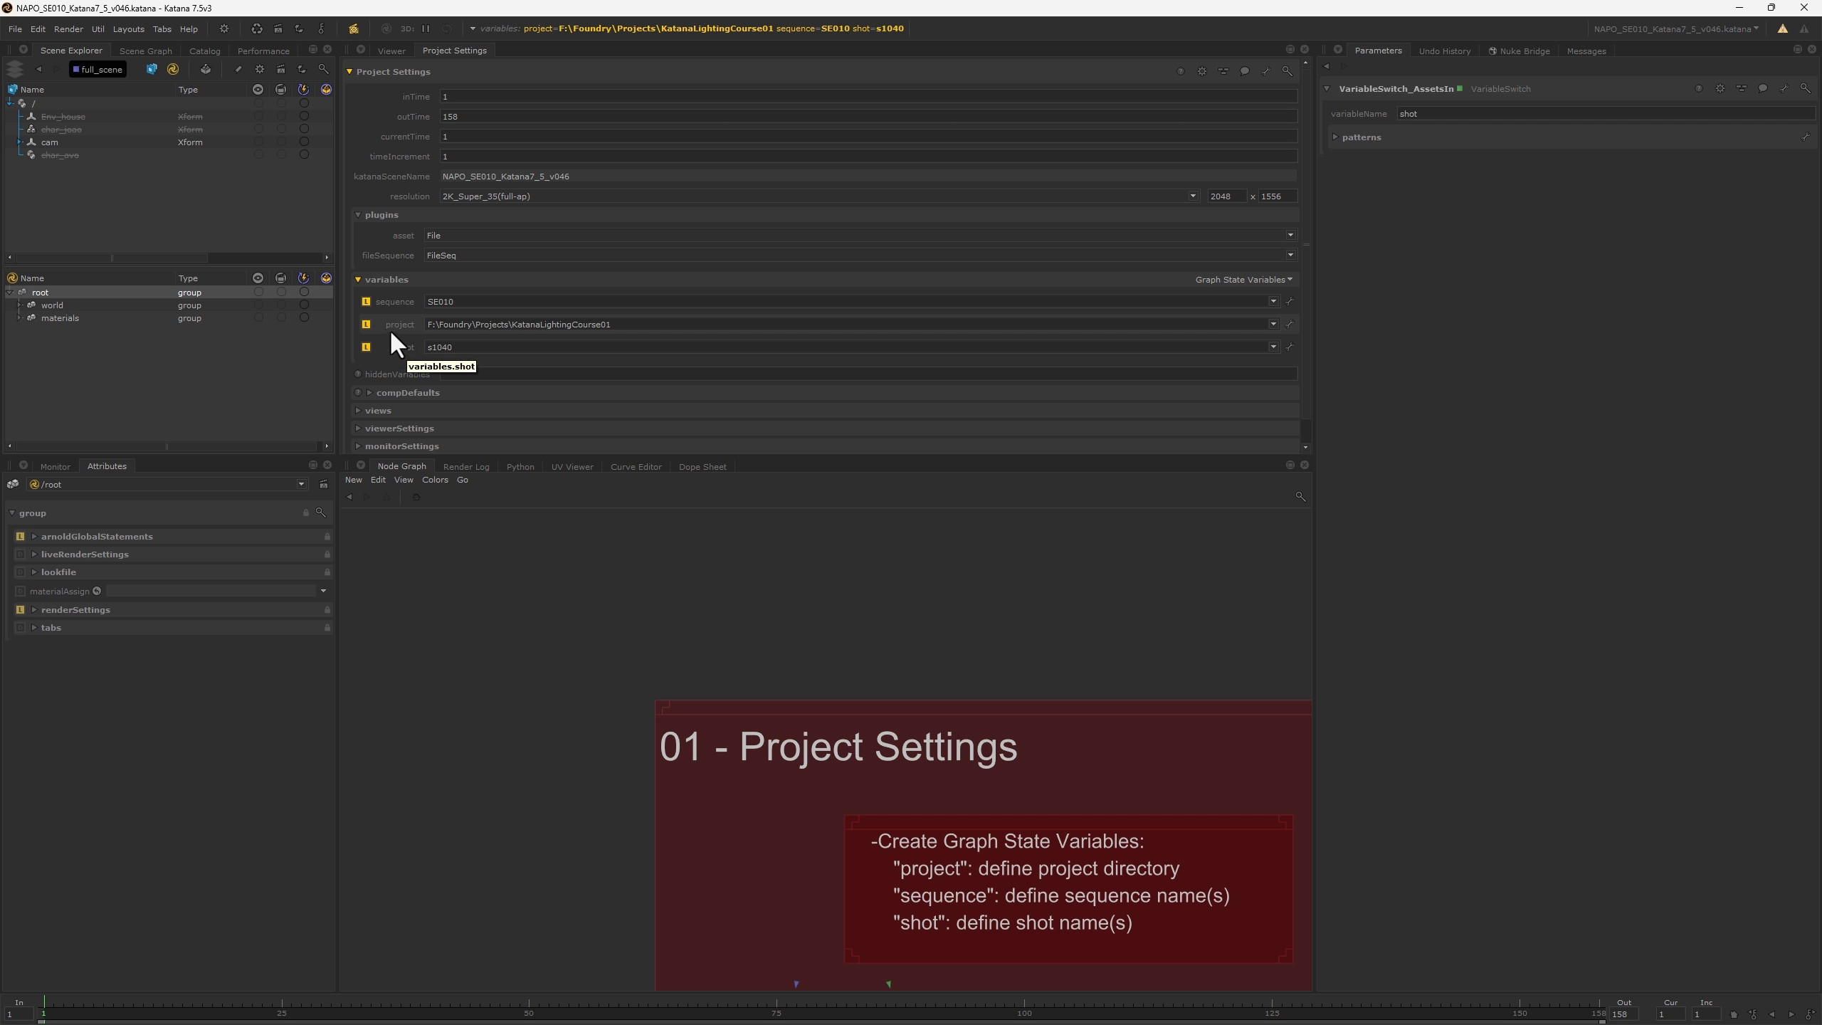
pyautogui.click(434, 332)
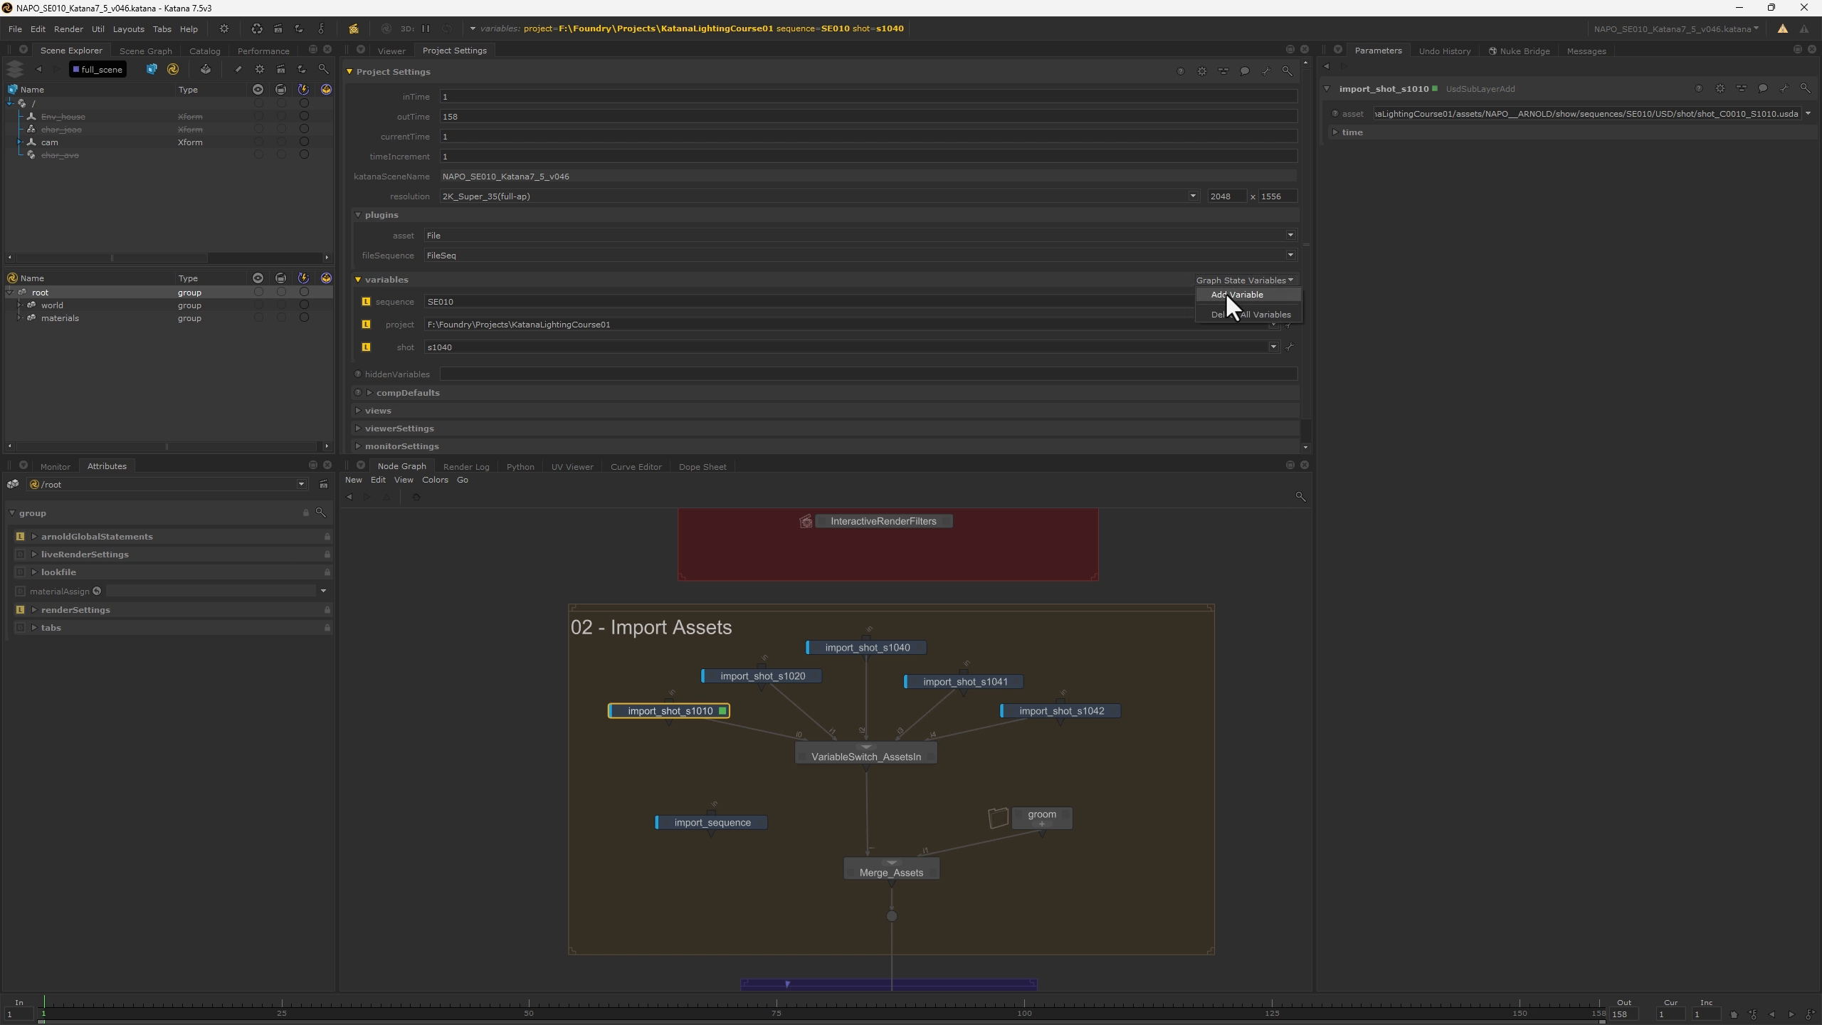
# - Add a graph state variable in the project settings and rename it myawesomevariable
pyautogui.click(1227, 294)
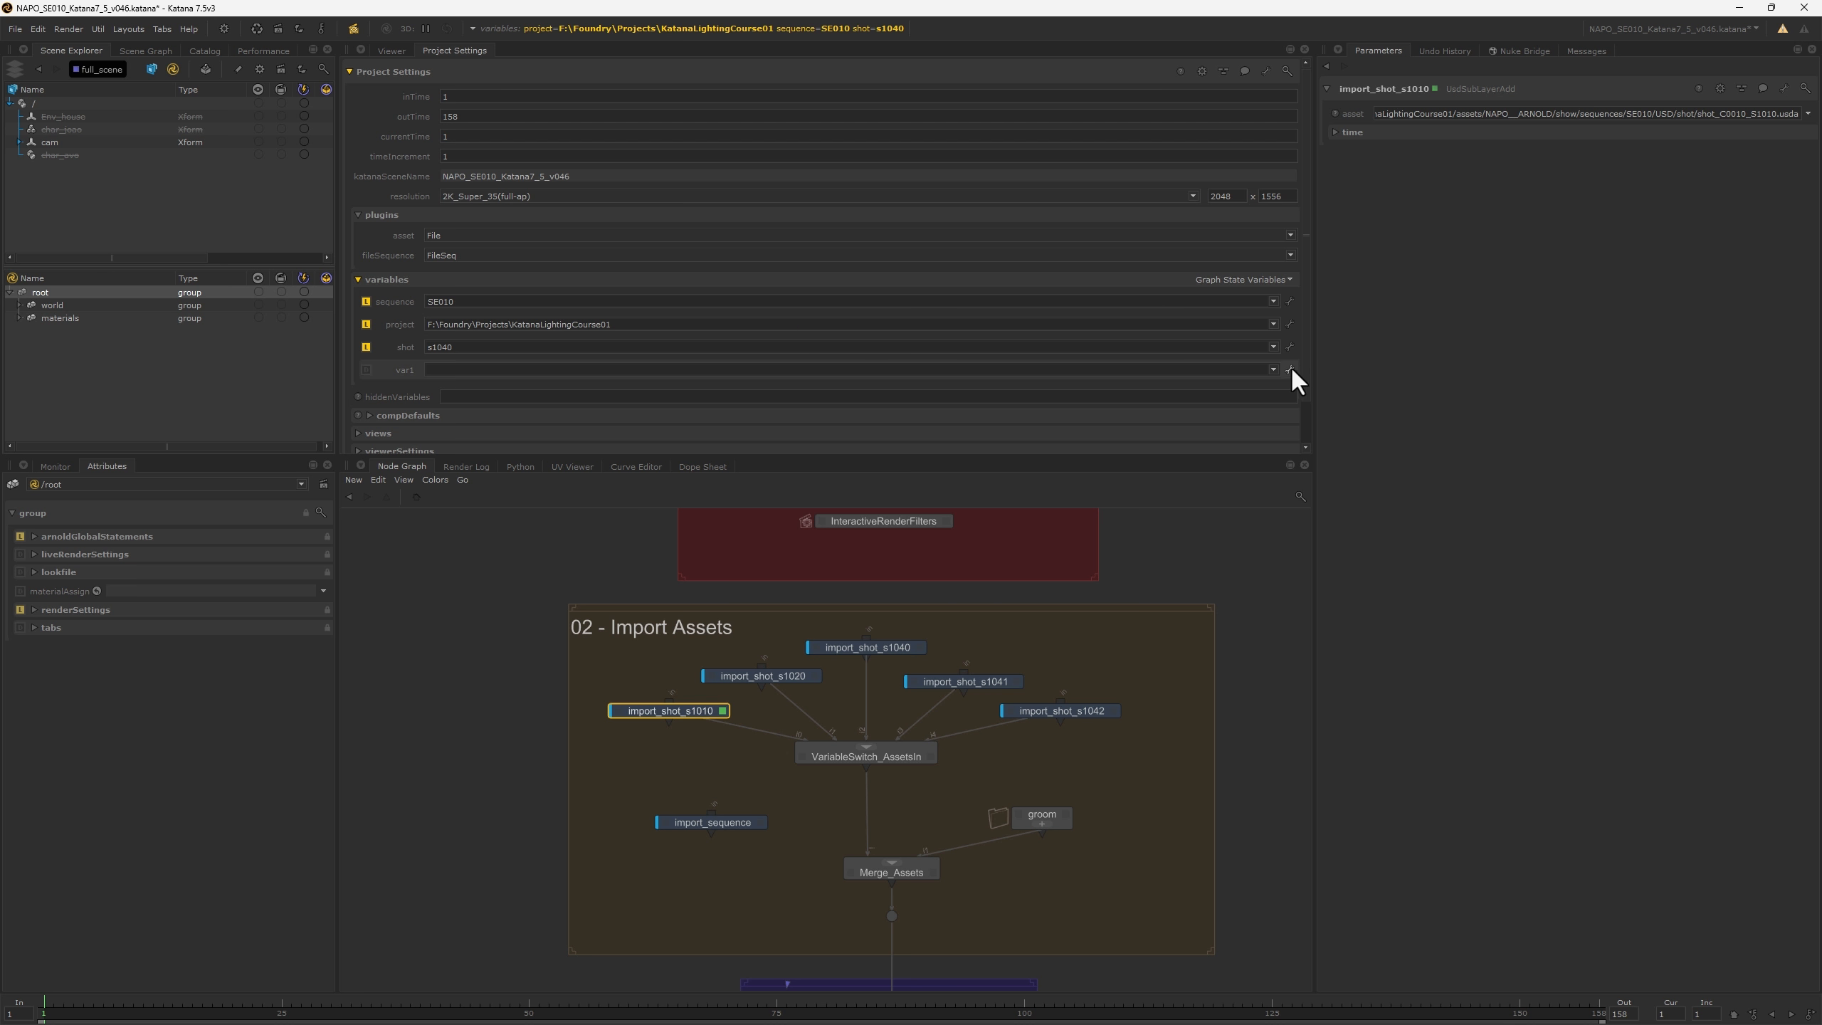
pyautogui.click(1289, 369)
pyautogui.click(1315, 390)
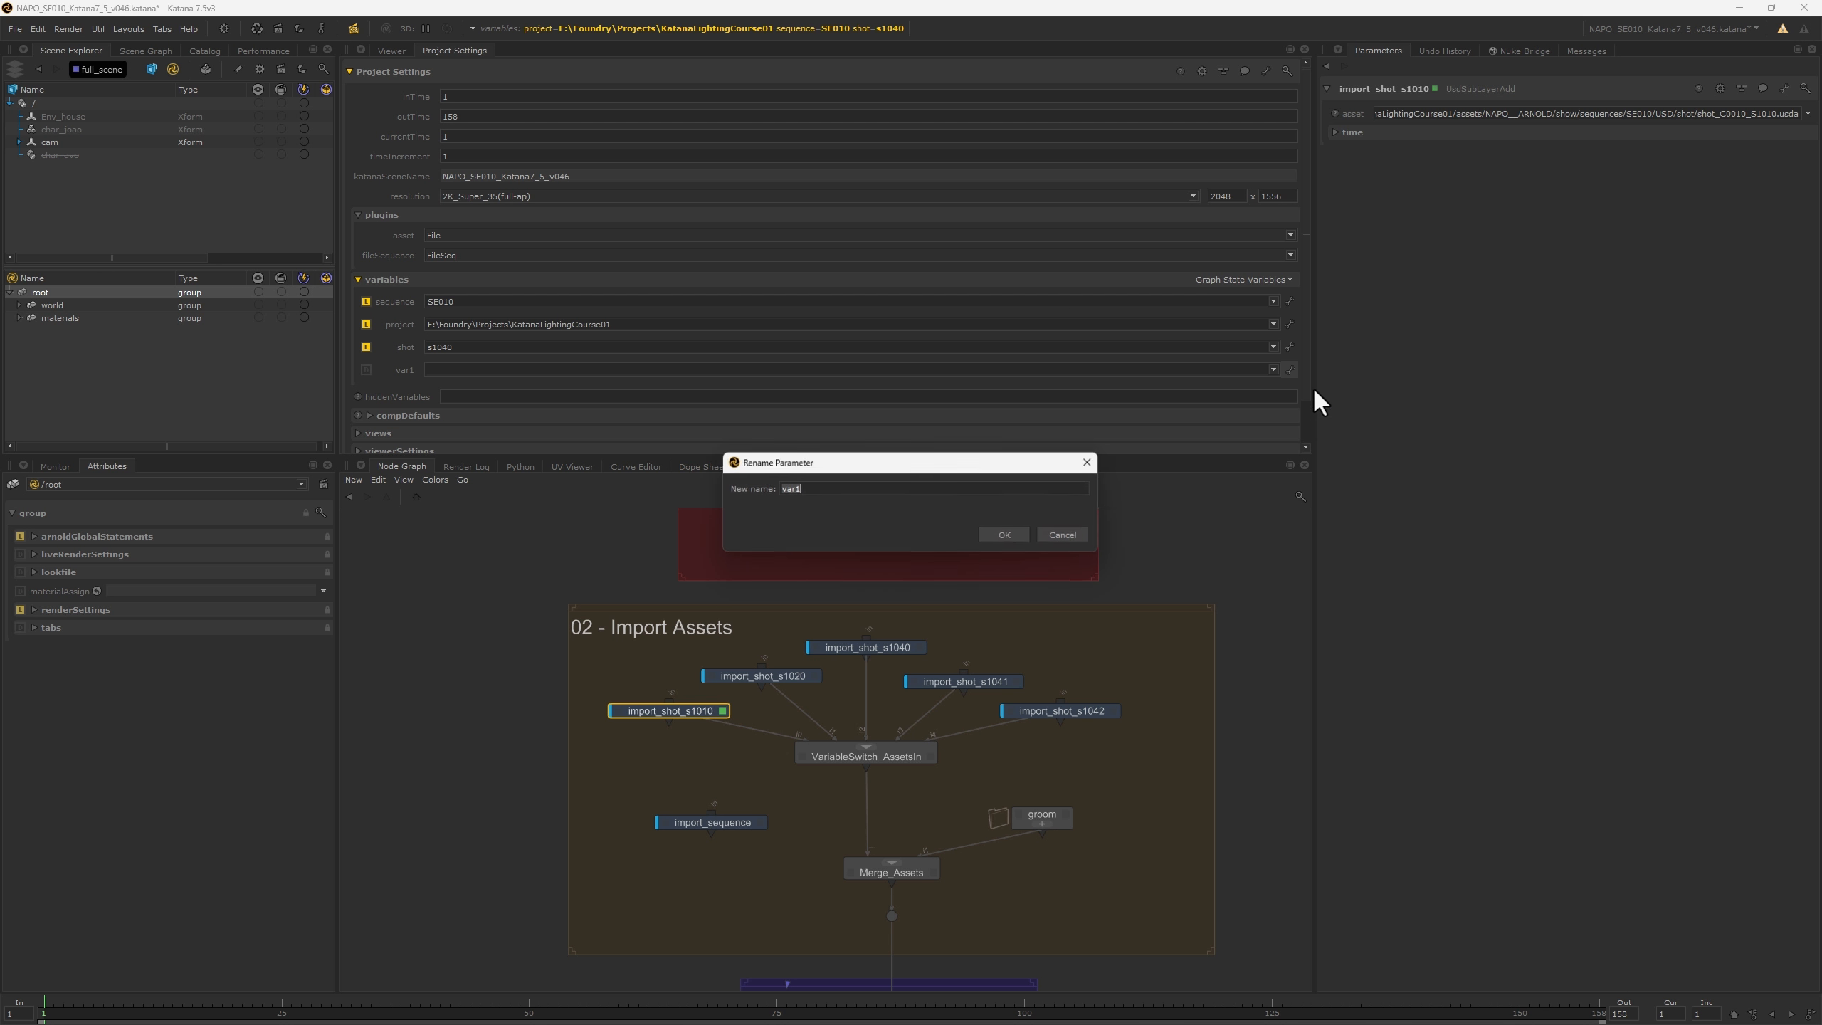
pyautogui.write('myawesomev')
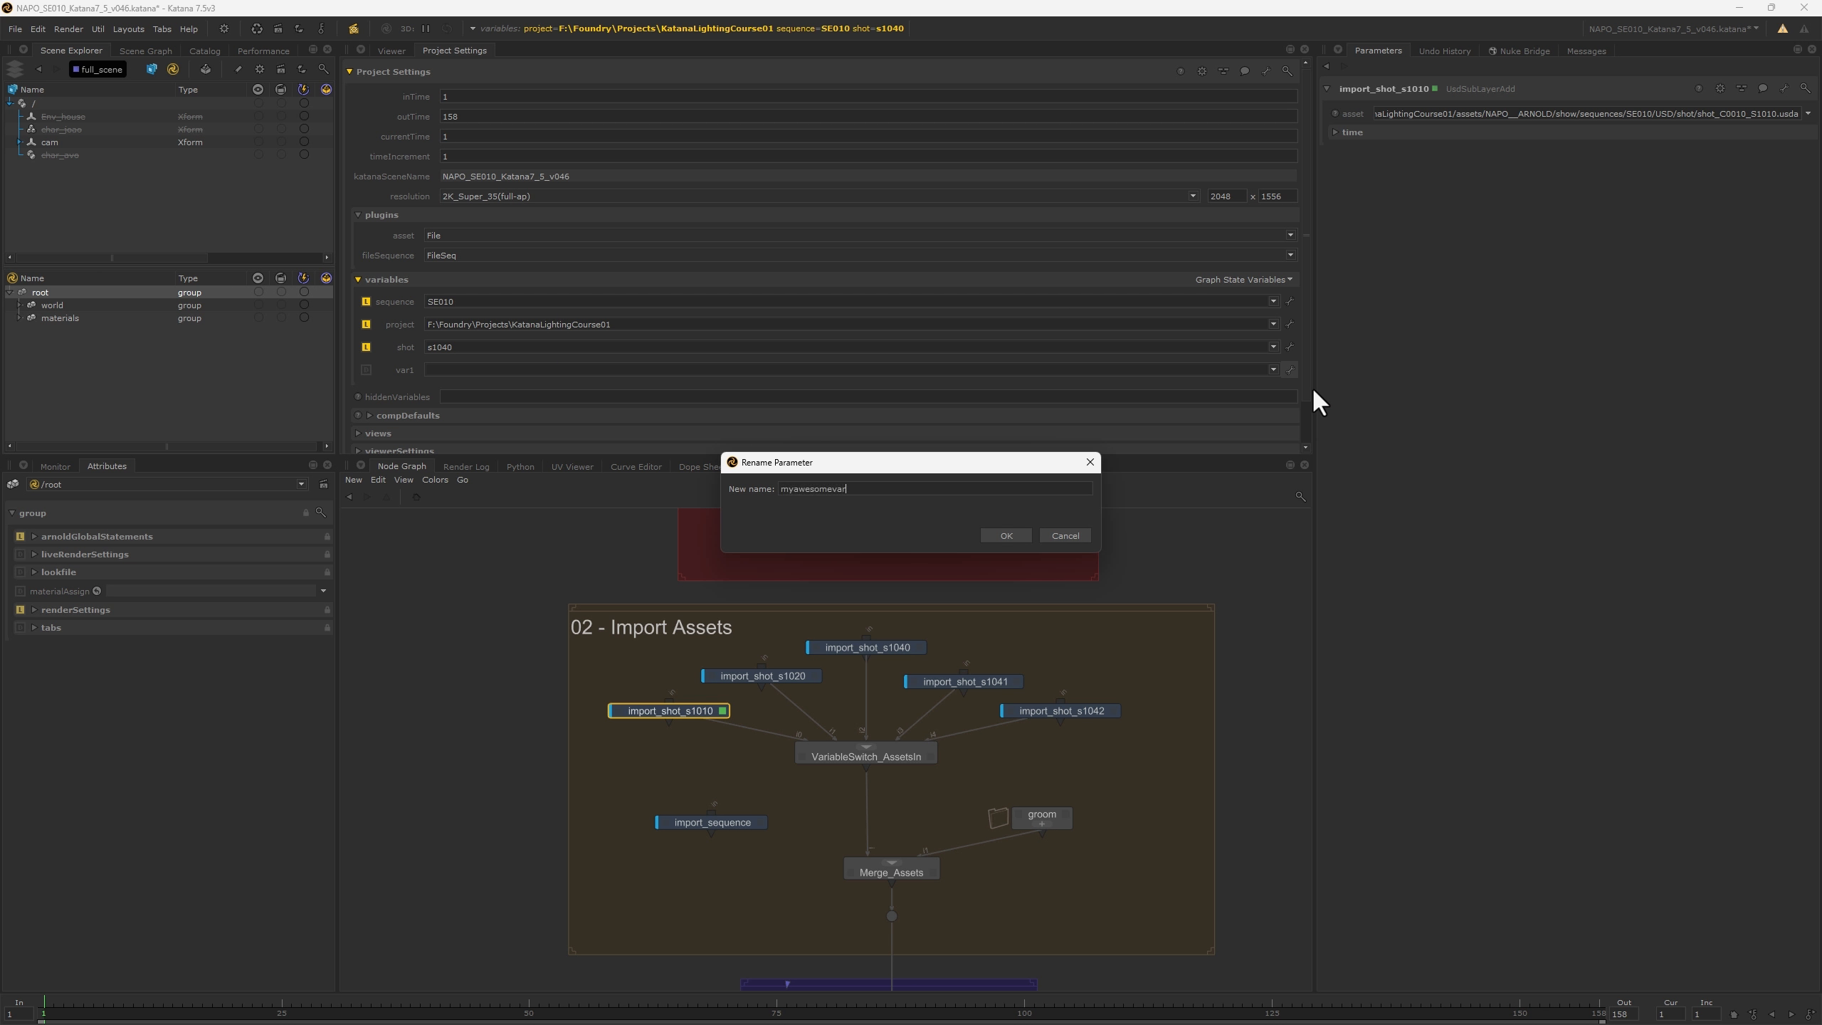
pyautogui.write('ariable')
pyautogui.press('Return')
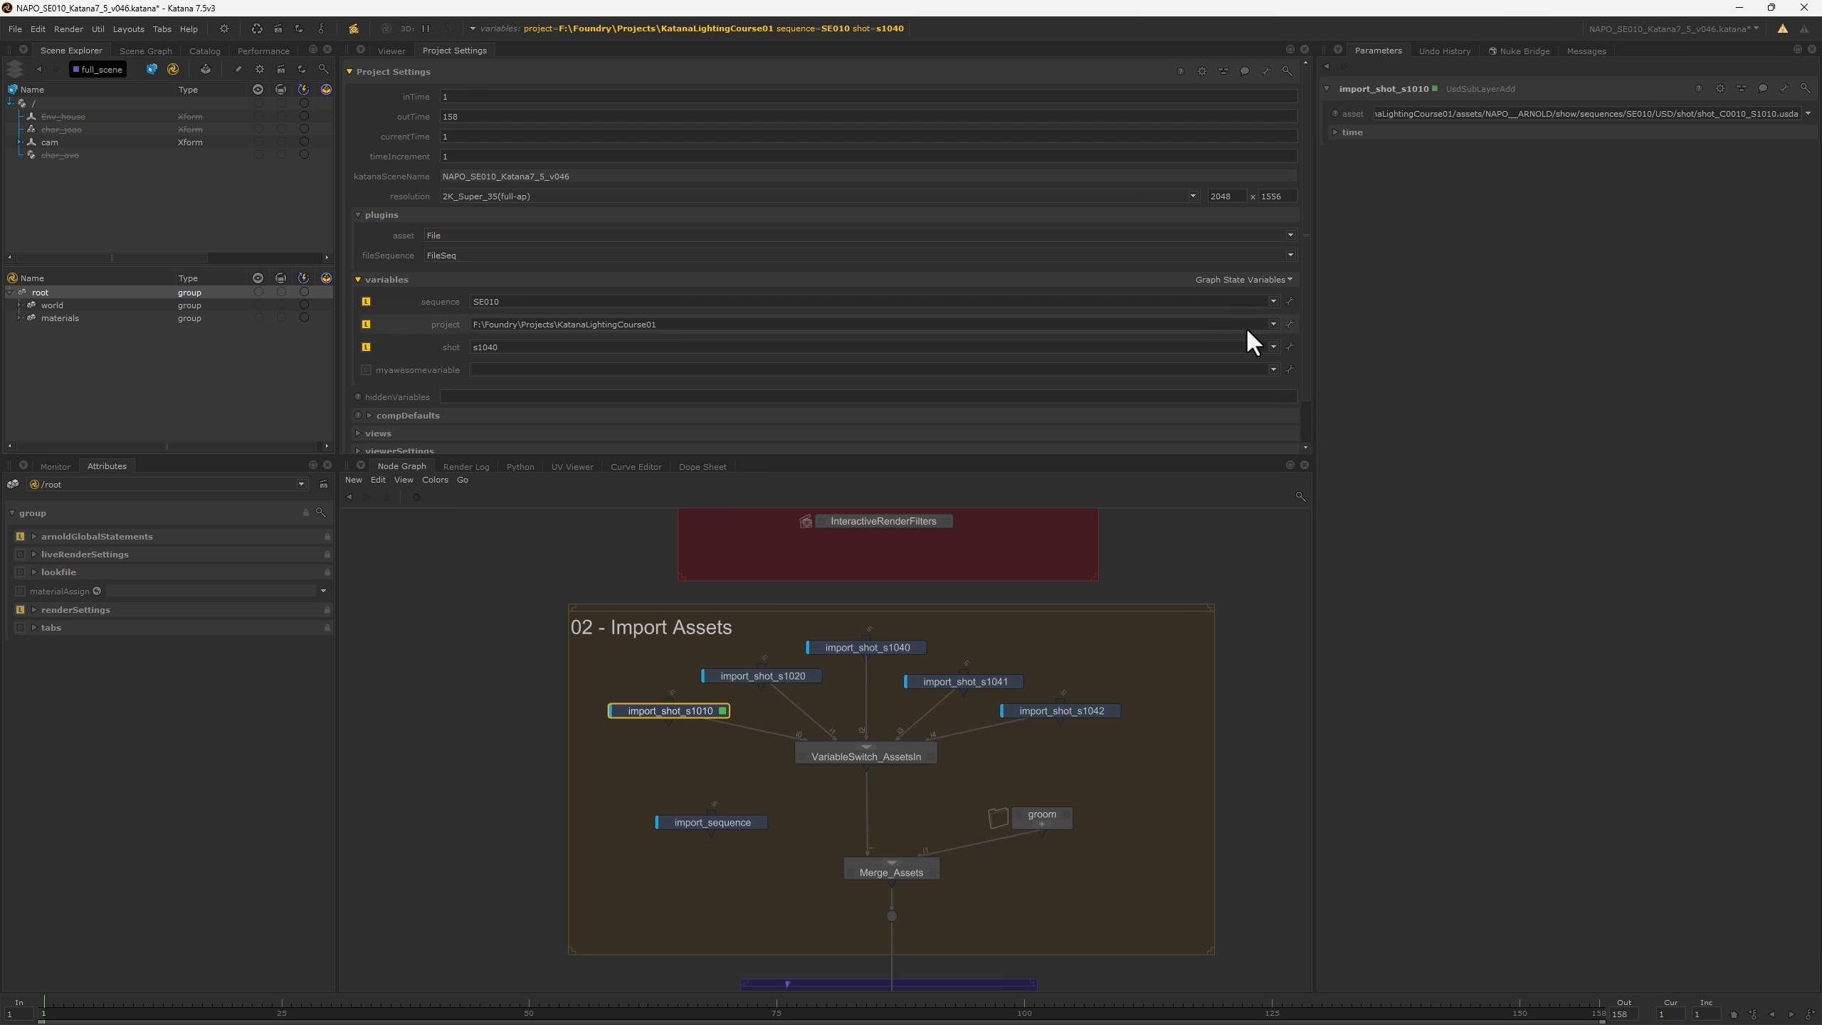
pyautogui.press('Return')
# - Enter foo and bar as values of myawesomevariable, and delete the variable
pyautogui.doubleClick(486, 371)
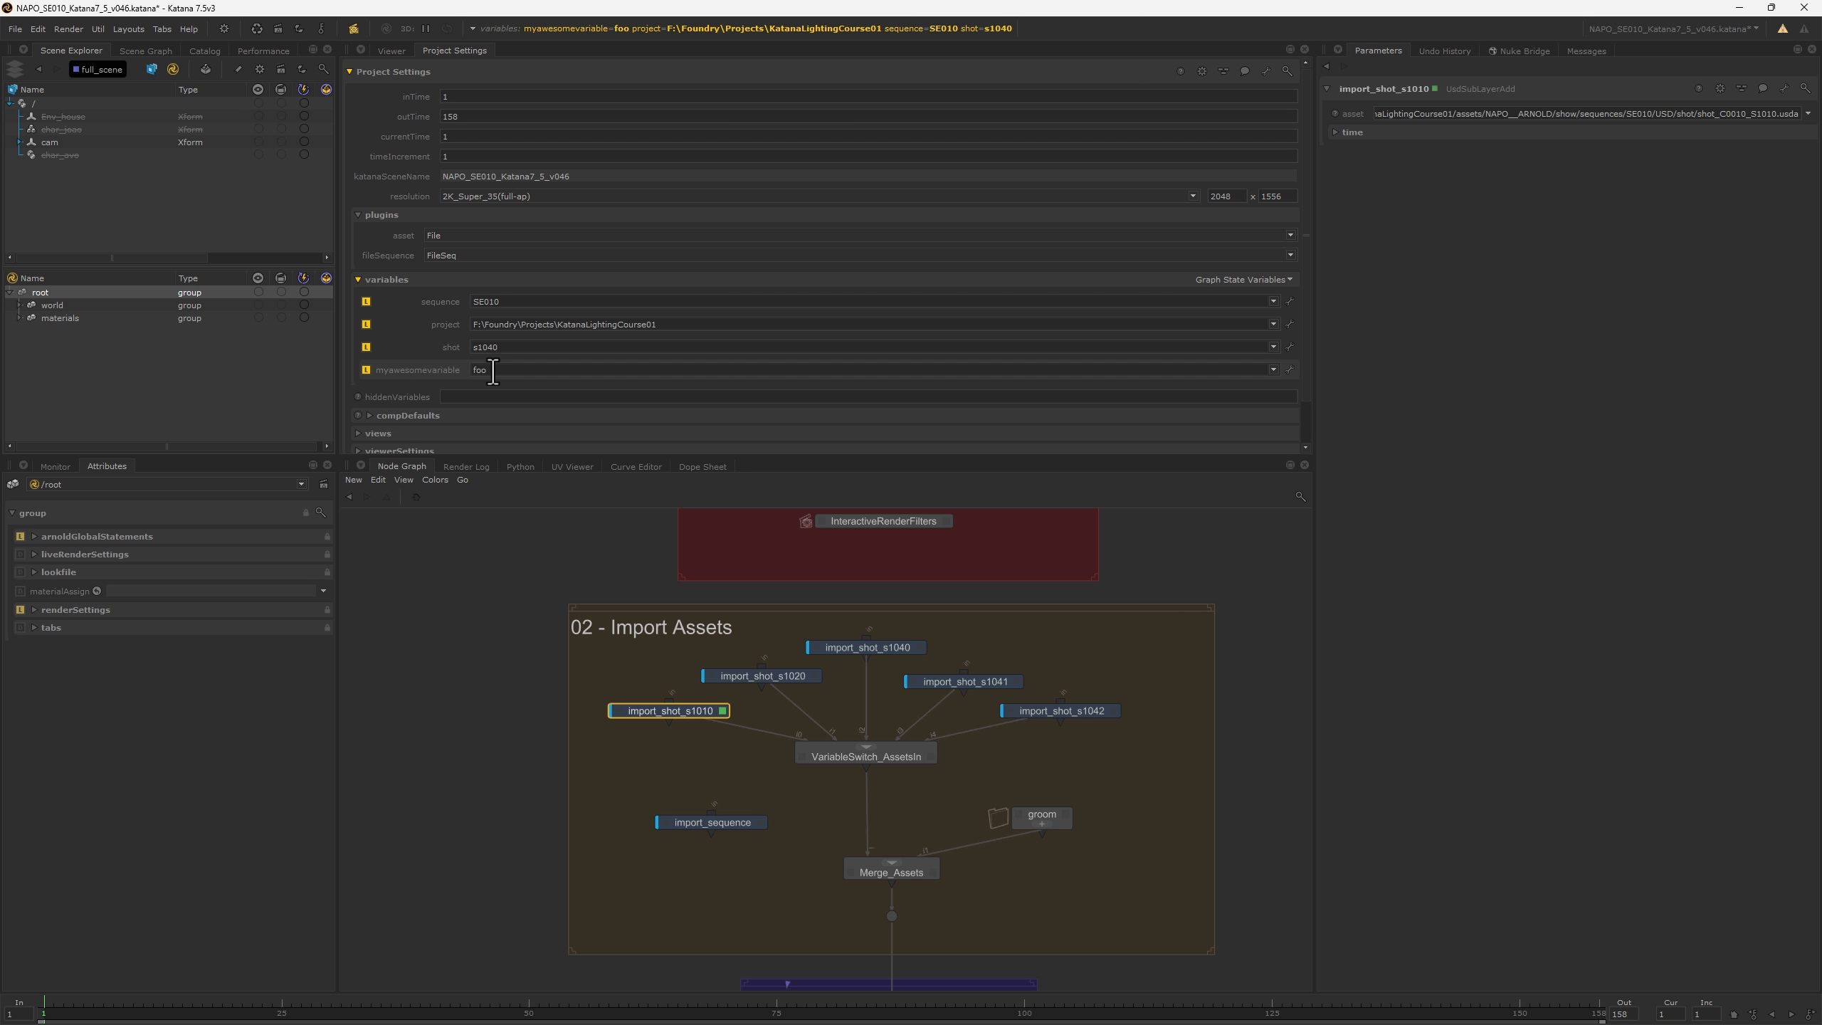
pyautogui.write('bar')
pyautogui.press('Return')
pyautogui.click(1273, 369)
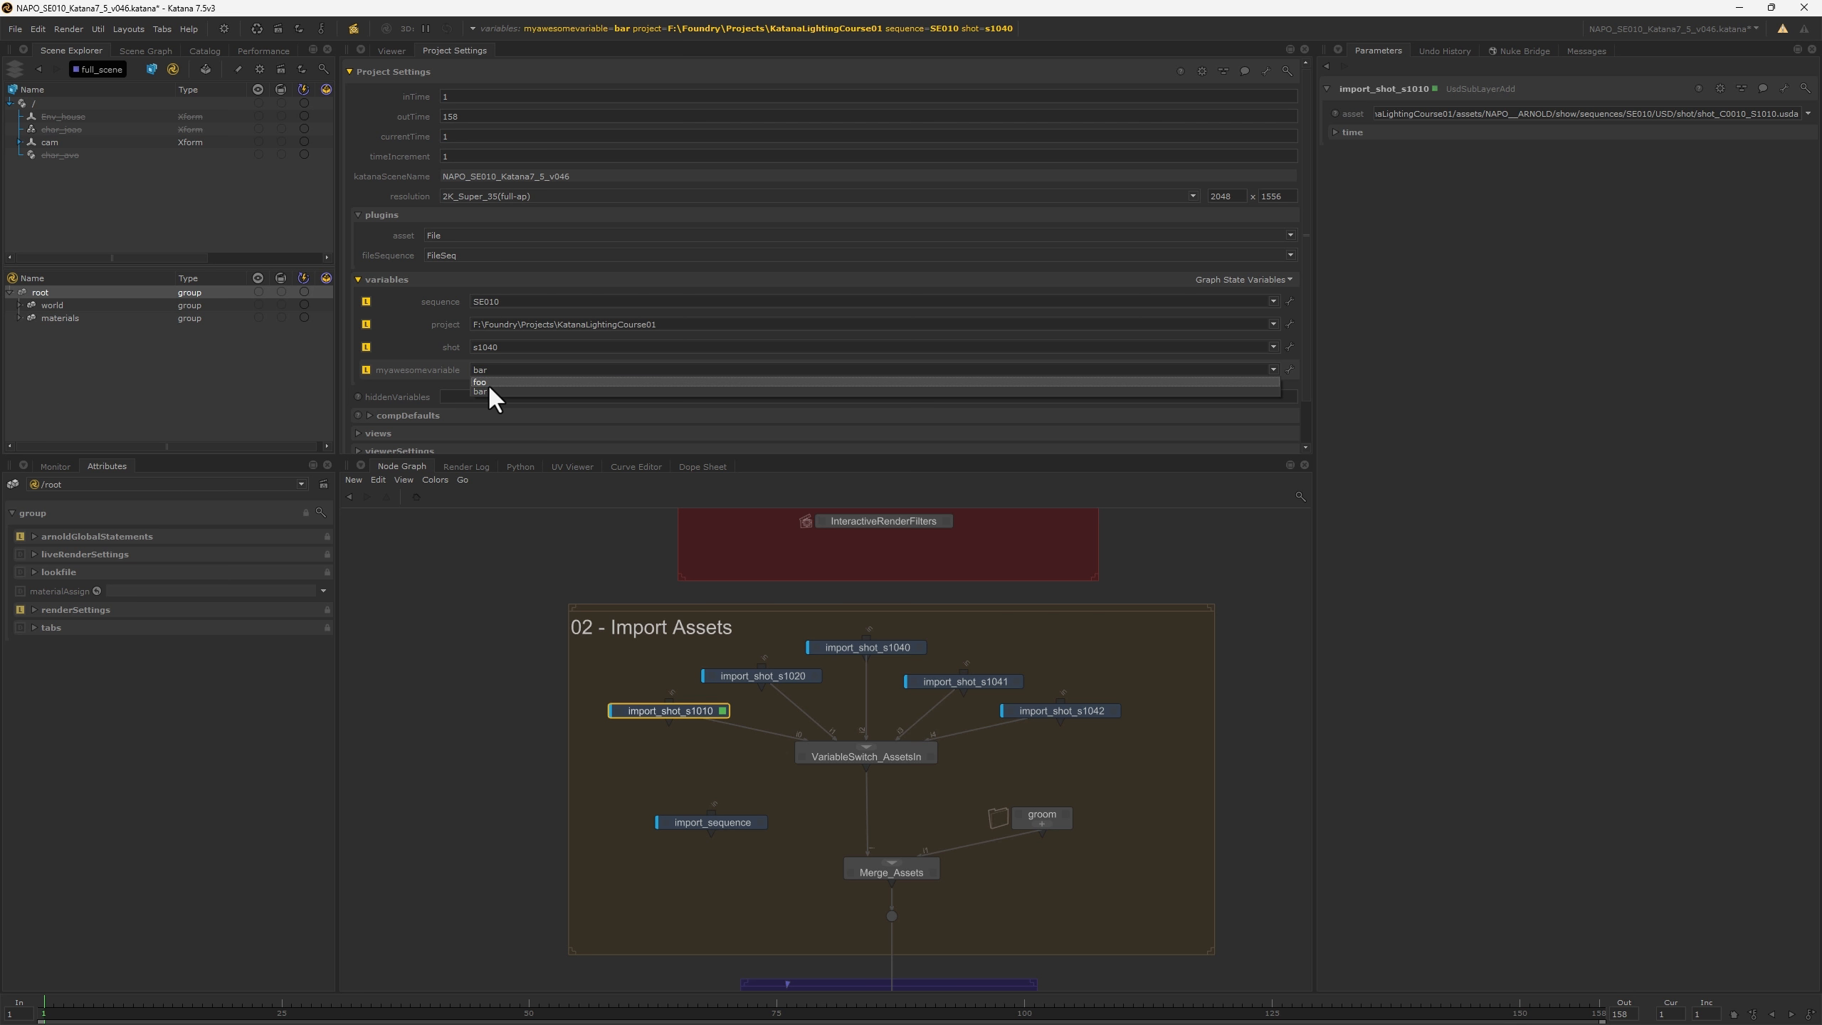
pyautogui.click(1289, 369)
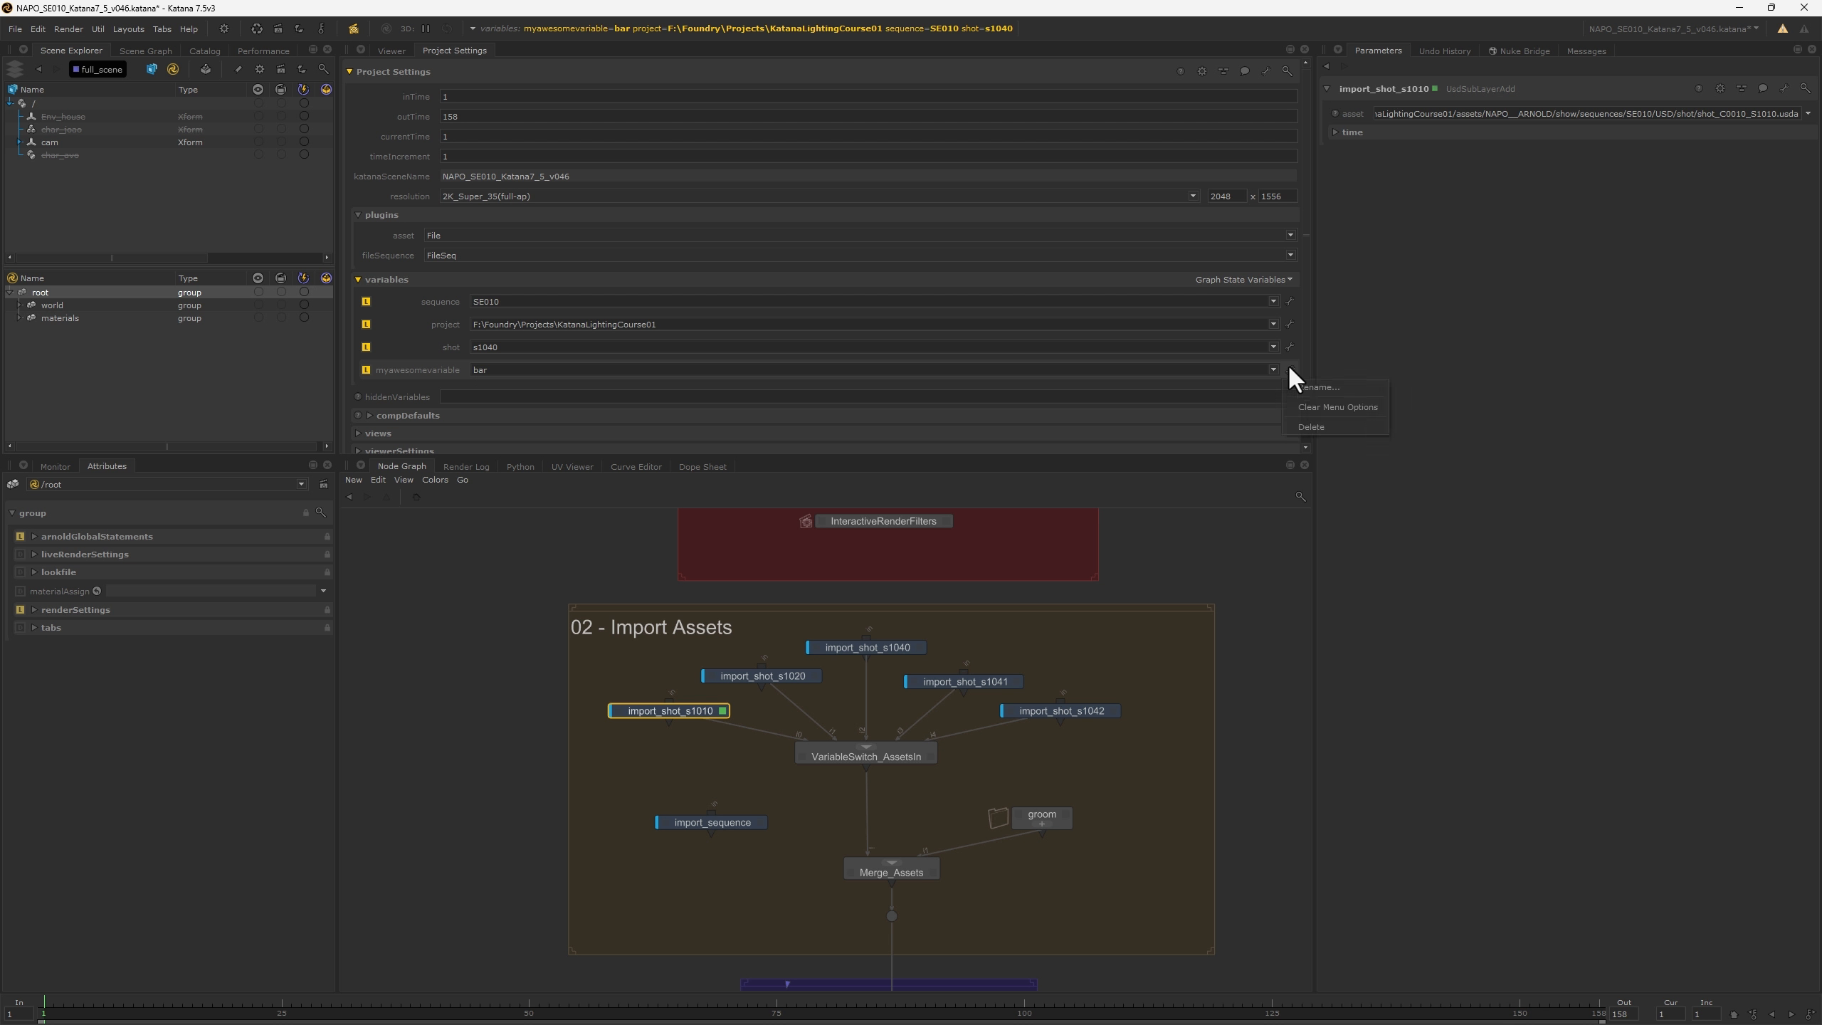
pyautogui.click(1312, 424)
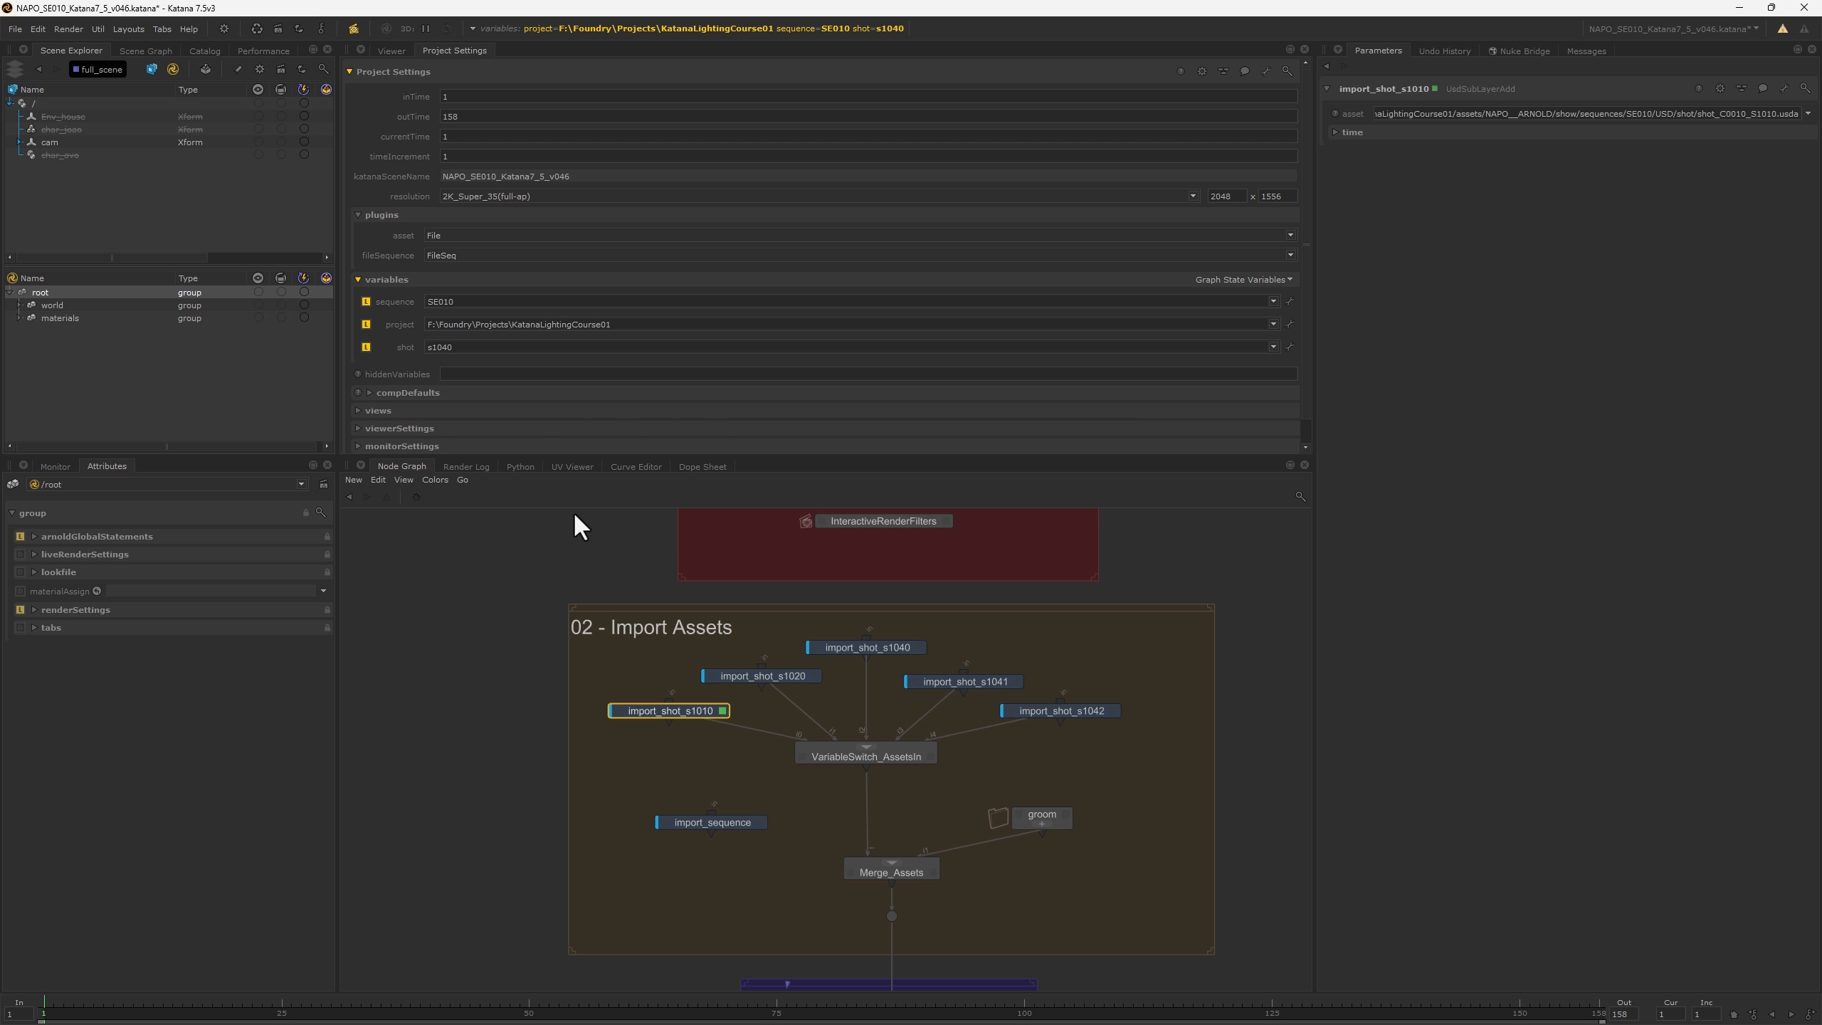
# - Examine the available options of the shot and sequence variables without changing either one
pyautogui.click(1273, 347)
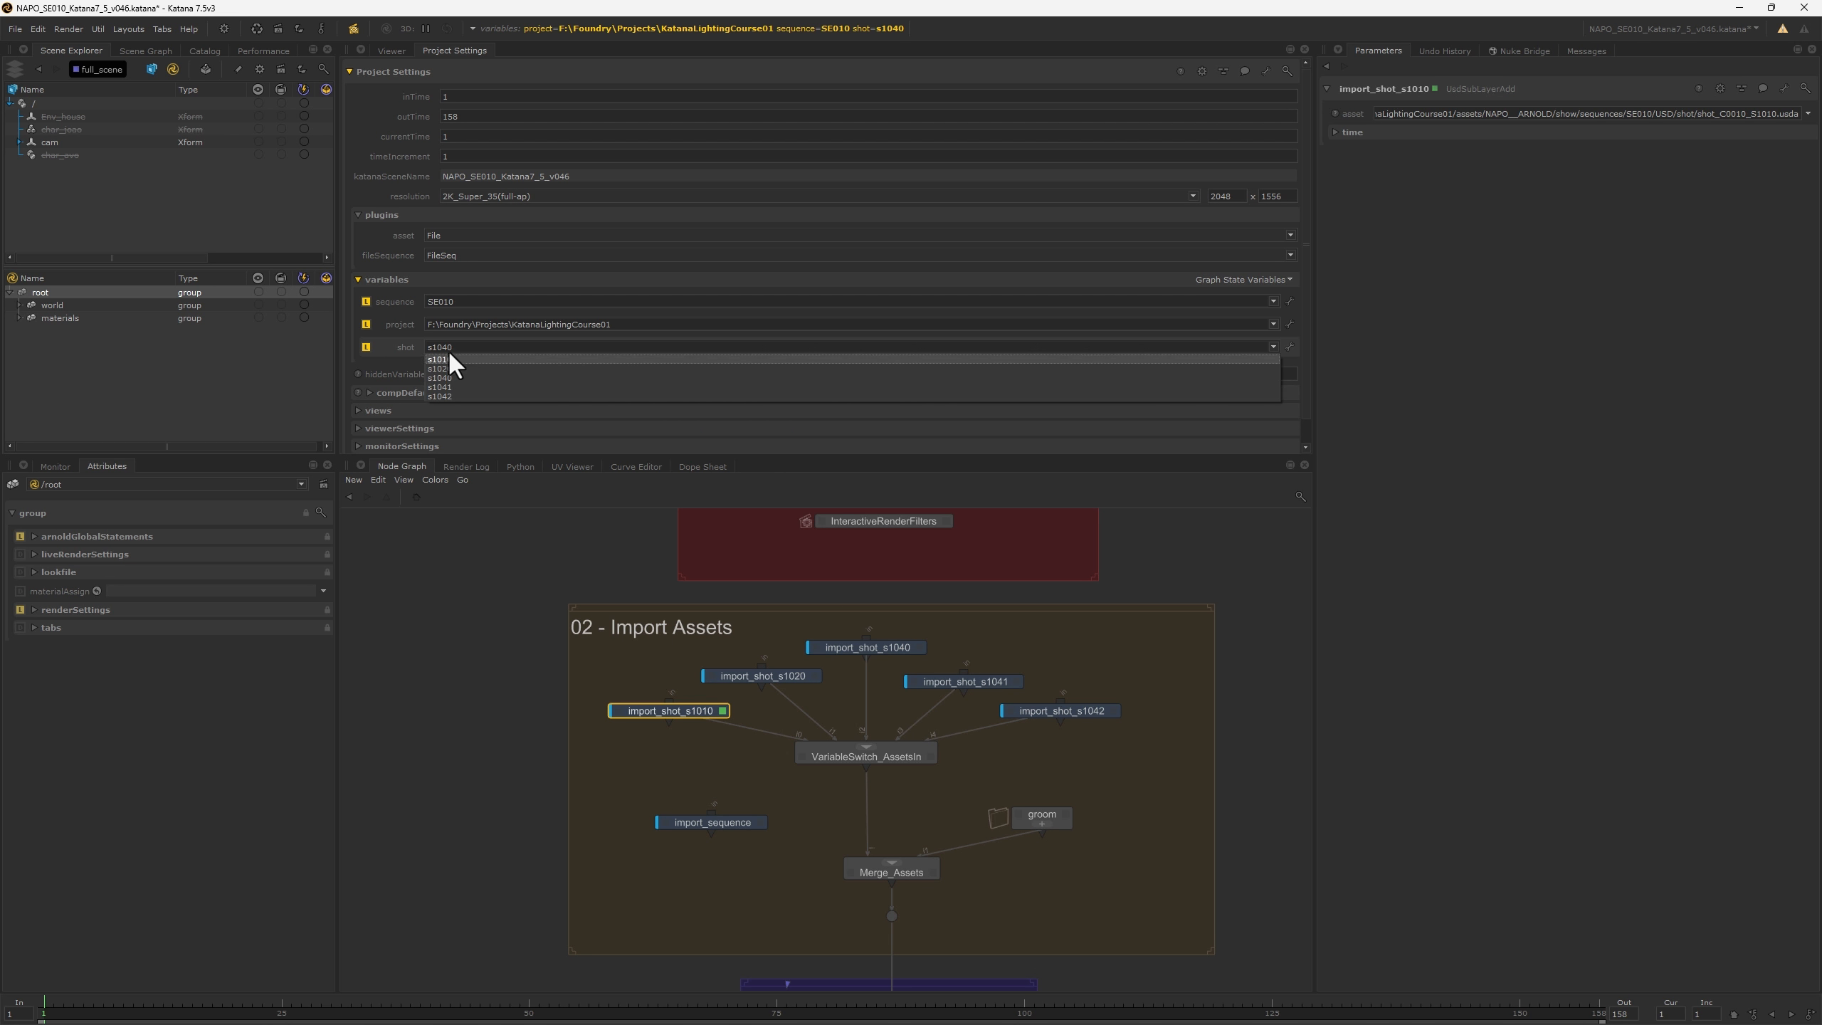
pyautogui.click(659, 523)
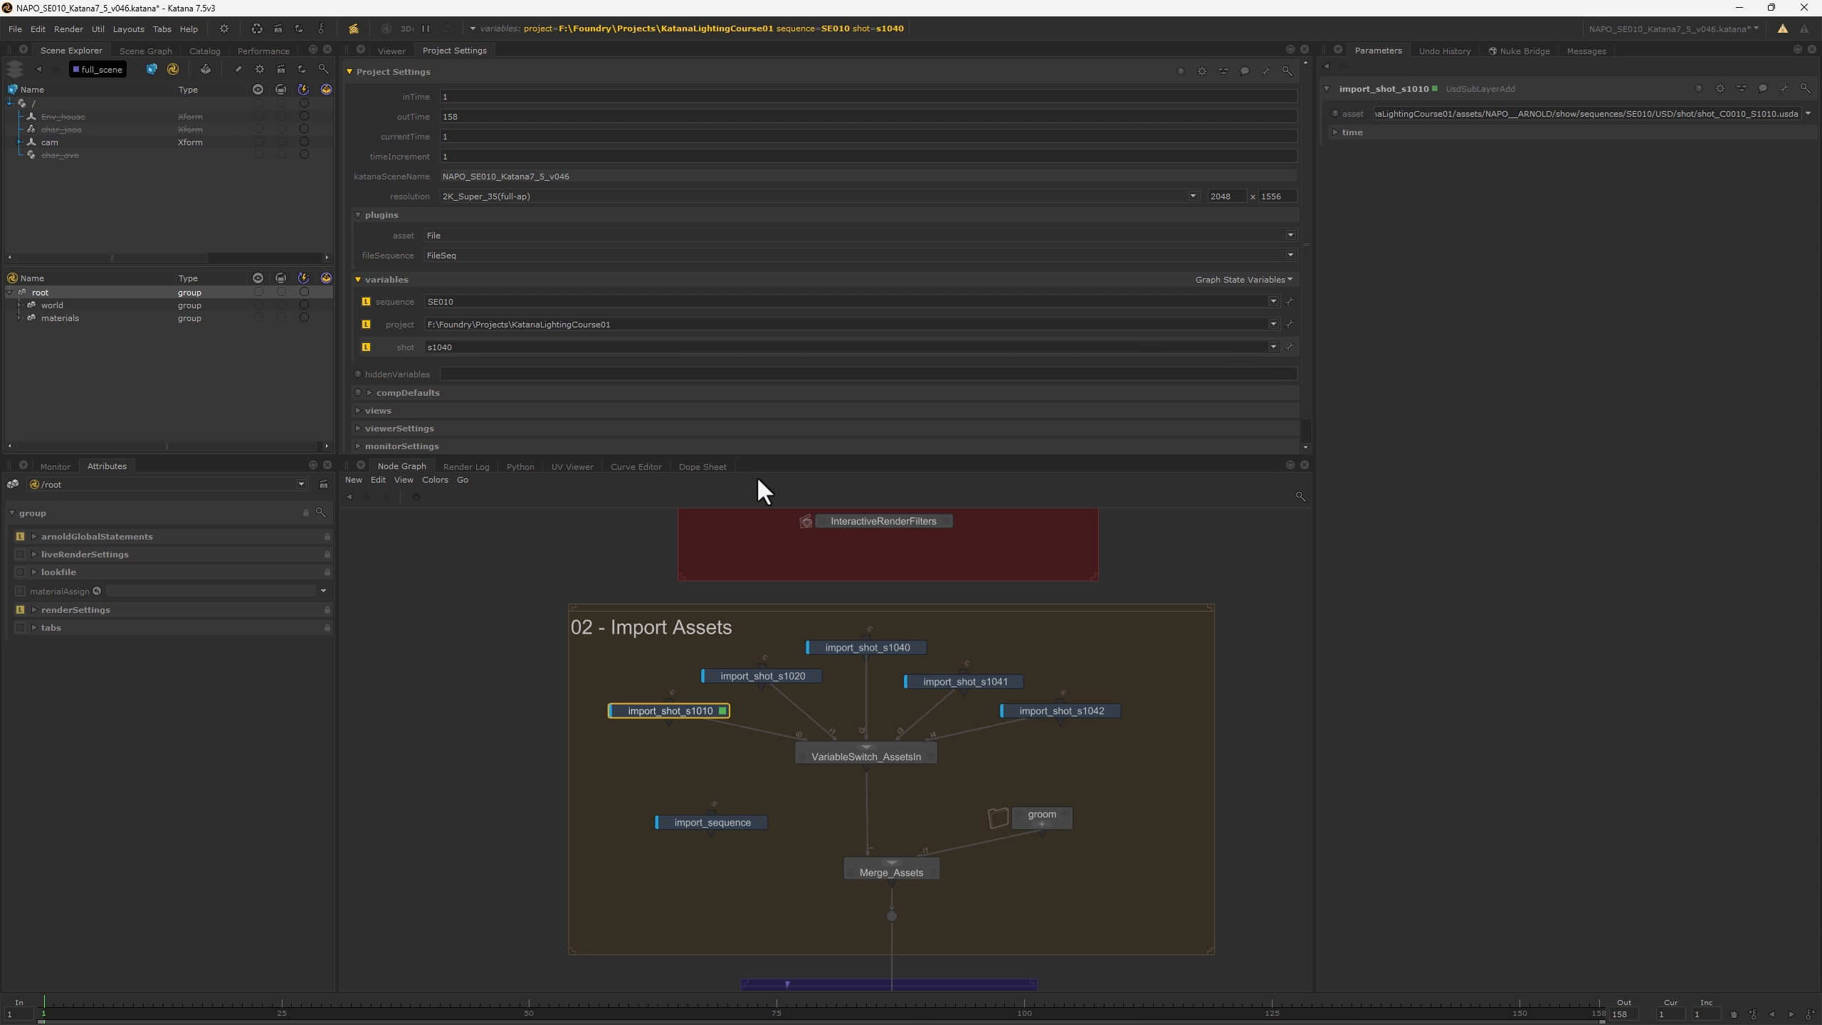
pyautogui.click(1275, 302)
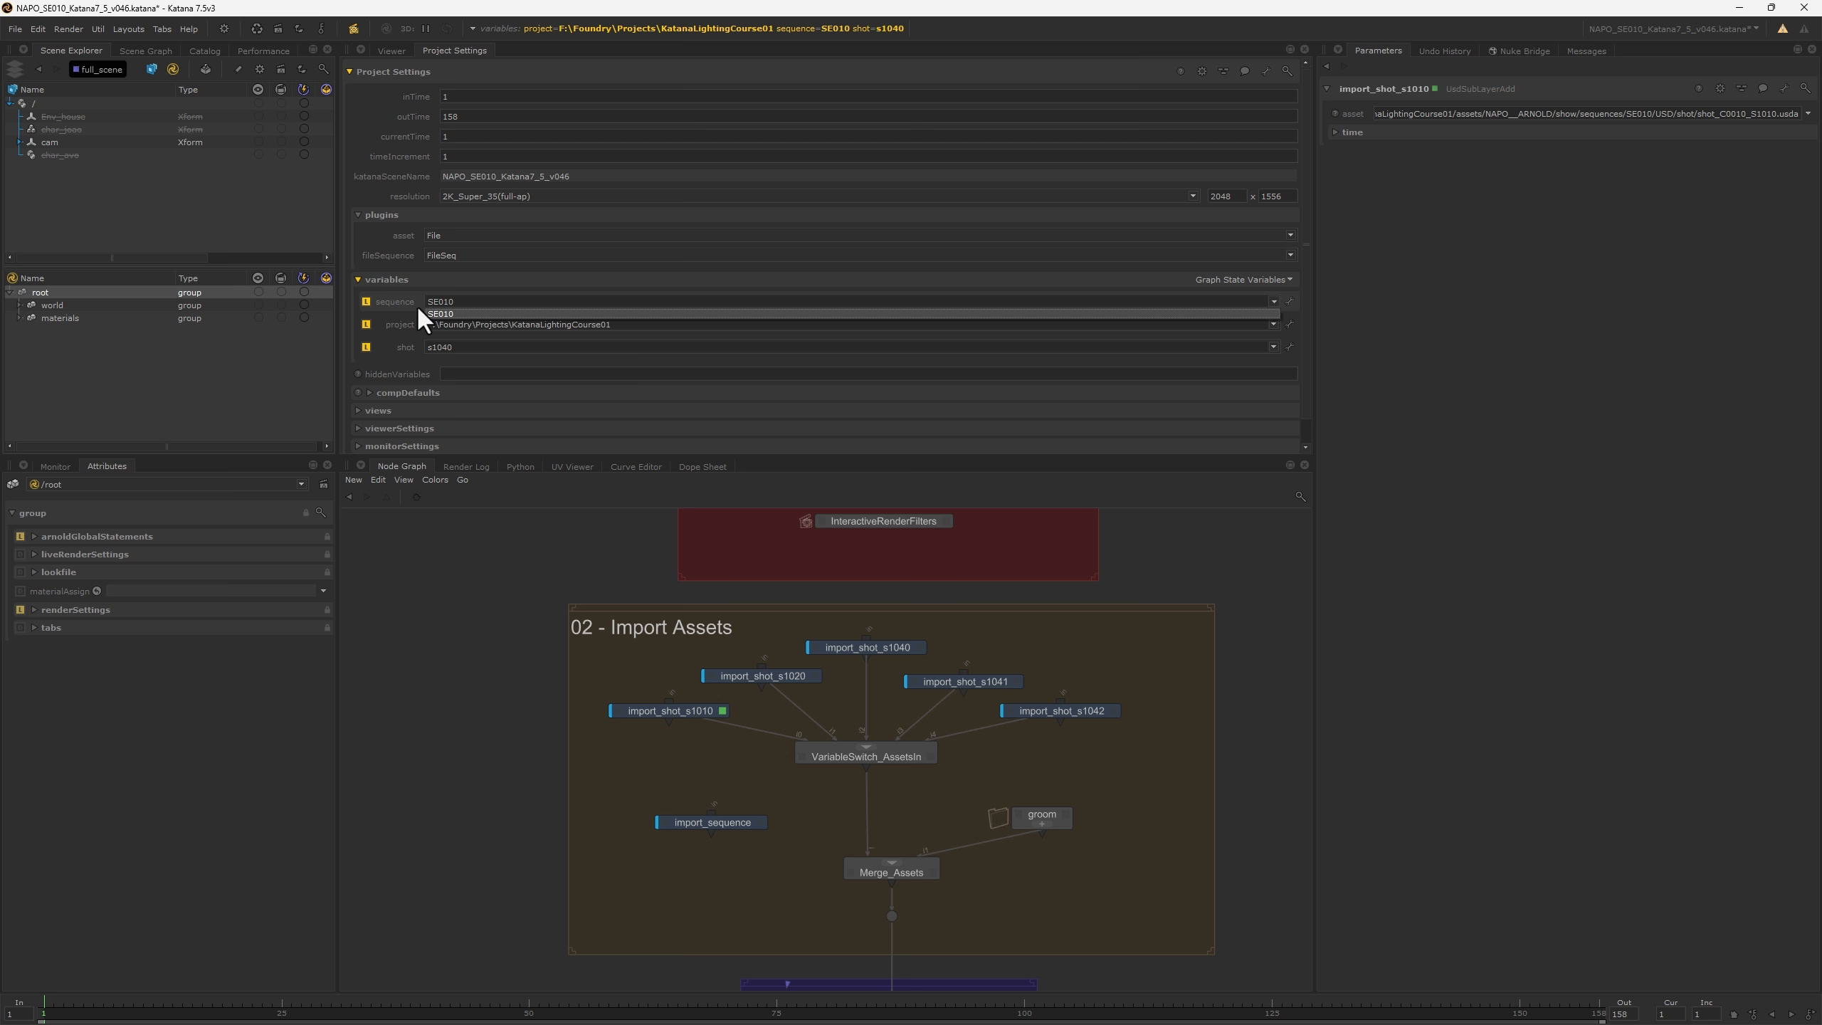
pyautogui.click(638, 607)
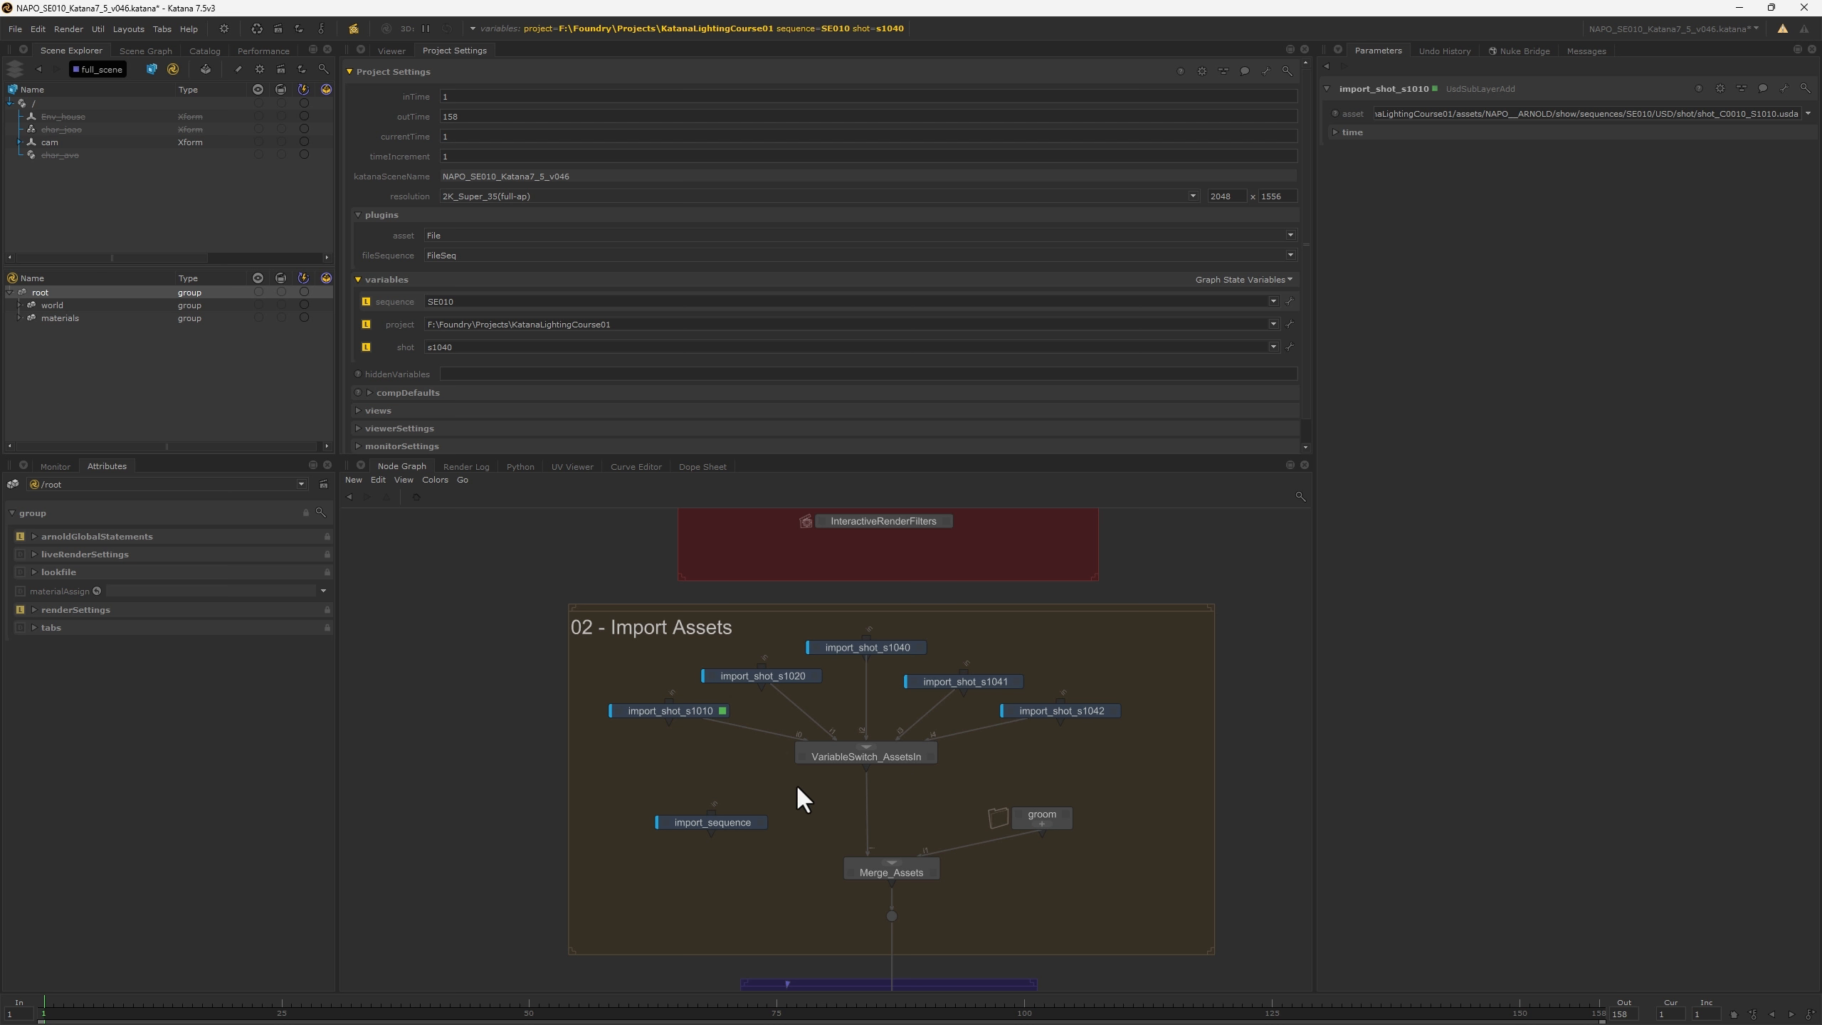
# - Add a VariableSwitch node beside import_sequence in the Import Assets group and display its parameters
pyautogui.press('Tab')
pyautogui.write('var')
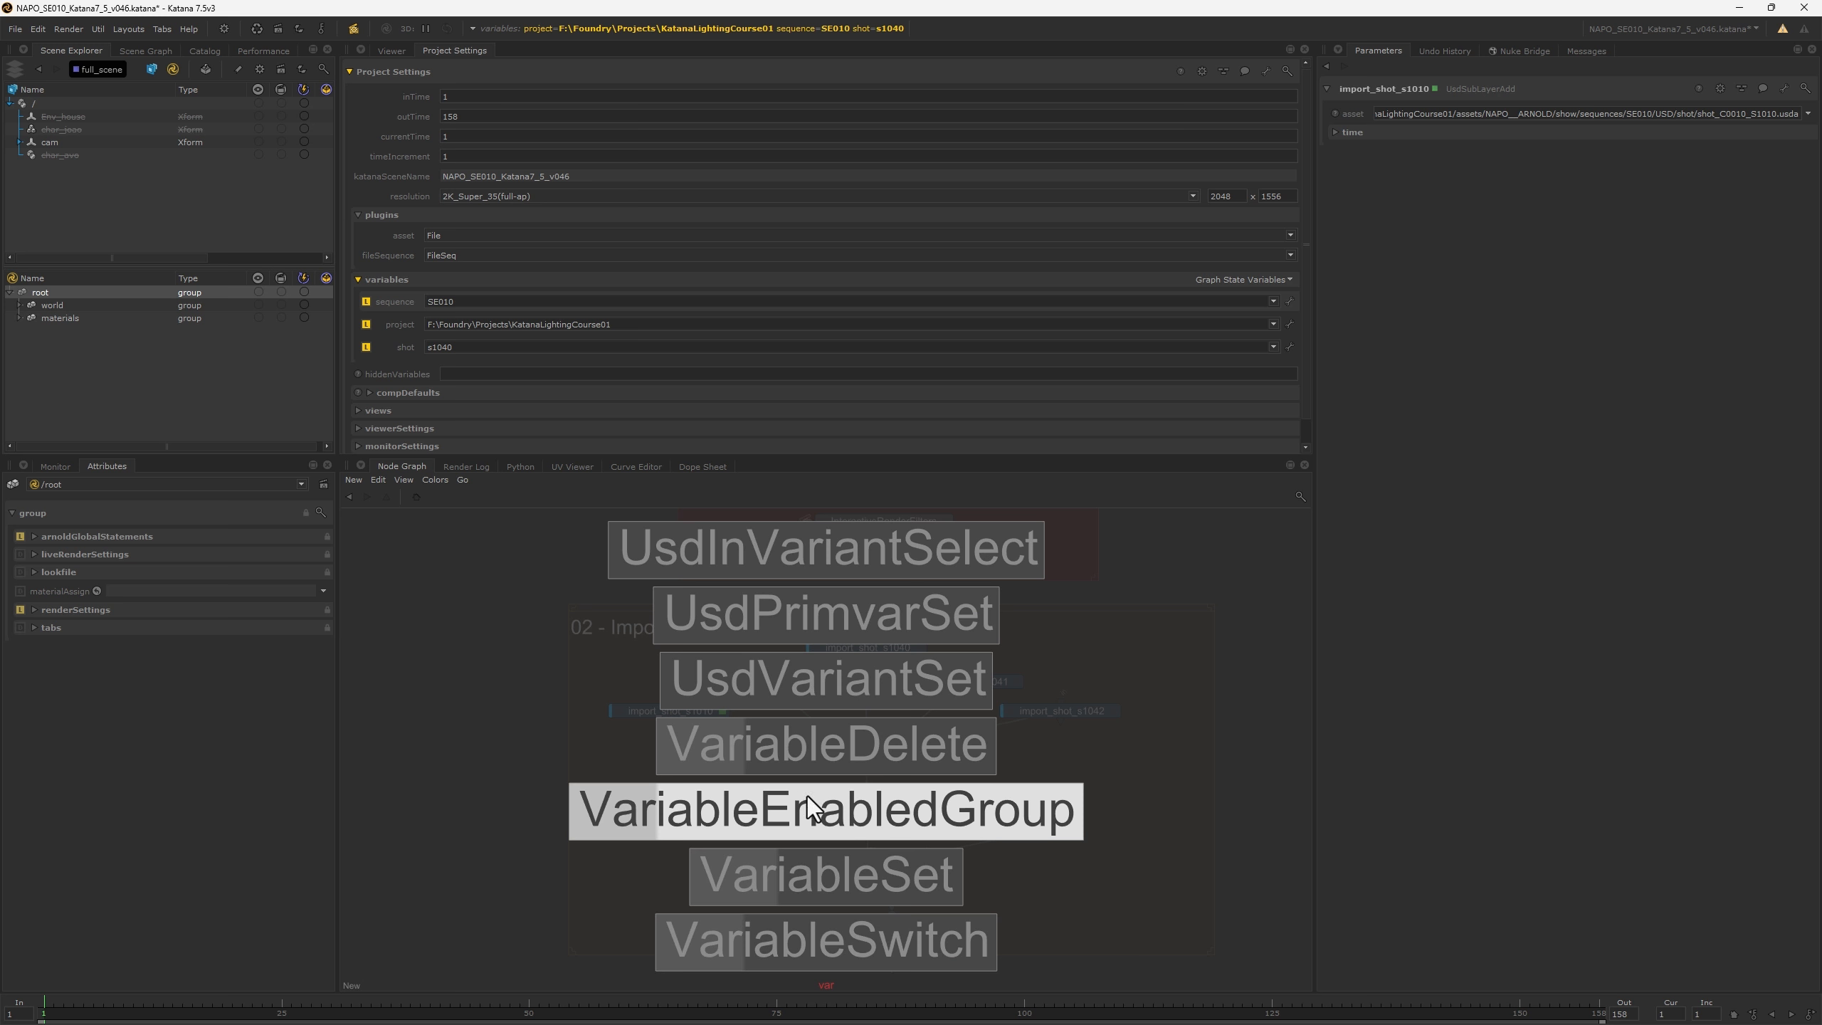
pyautogui.click(829, 943)
pyautogui.click(853, 810)
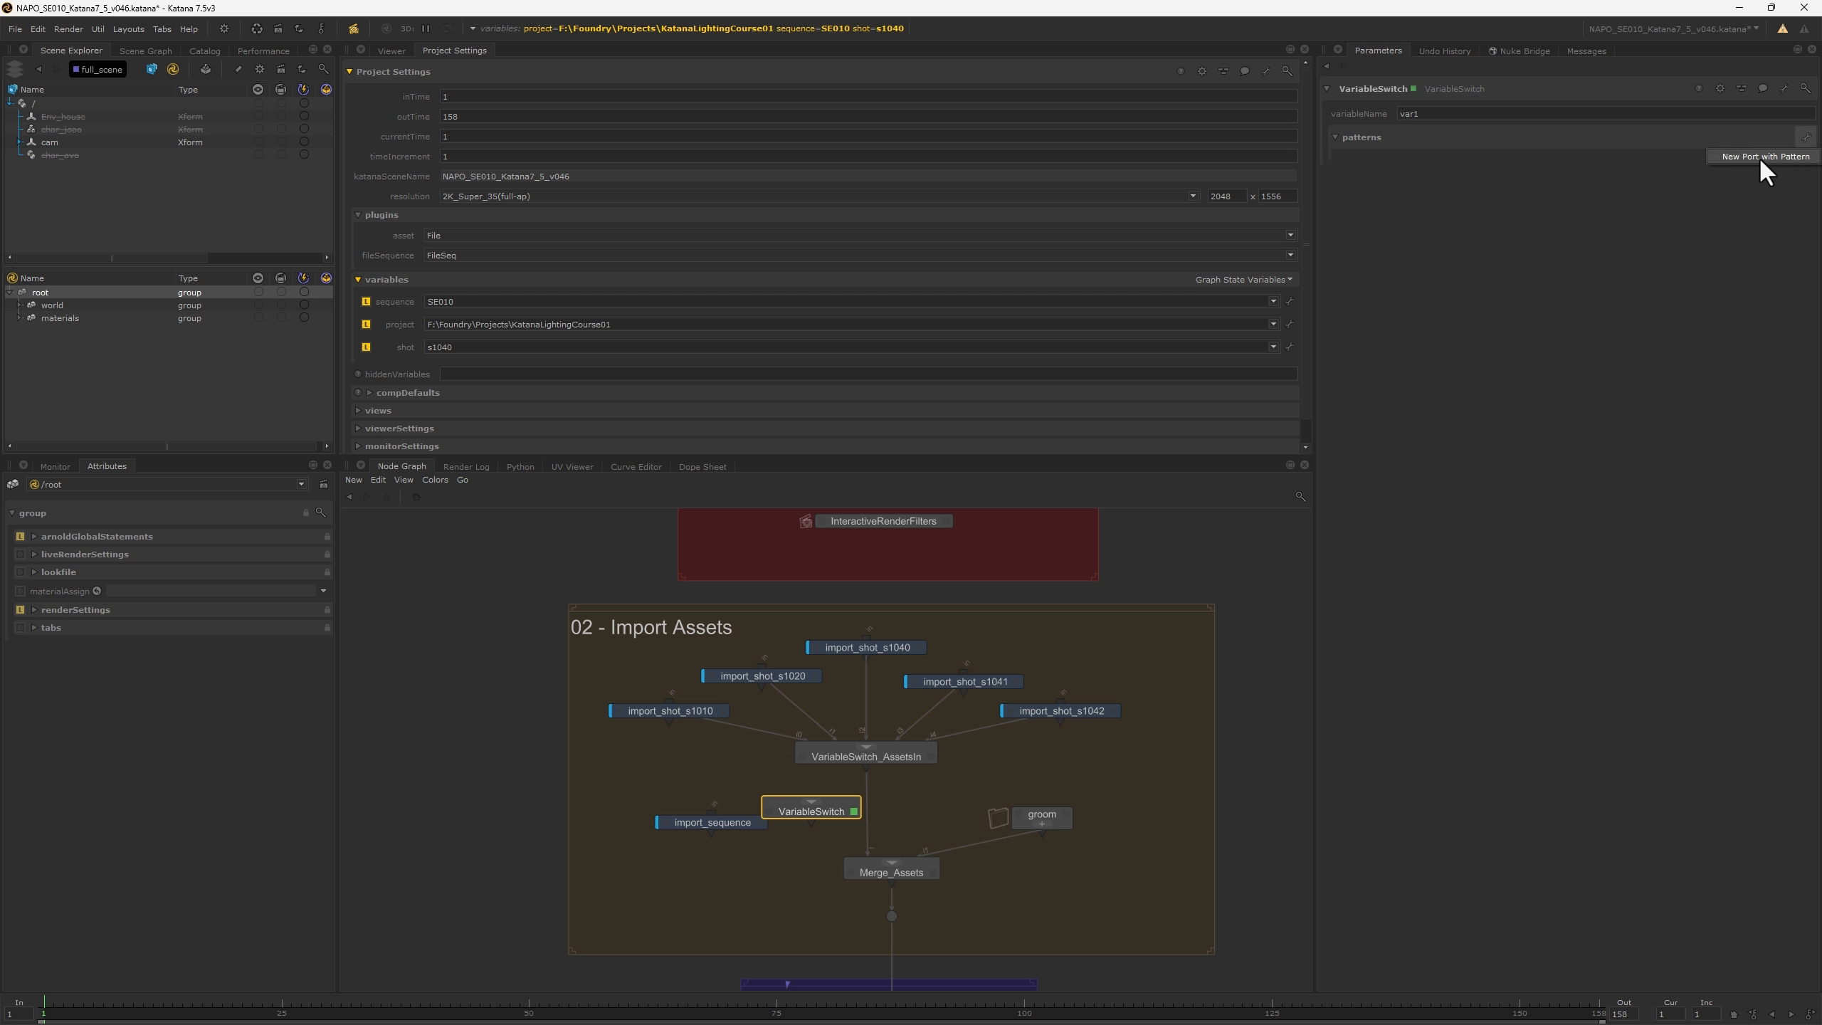
# - Add five new ports with patterns to the new VariableSwitch node
pyautogui.click(1764, 158)
pyautogui.click(1805, 137)
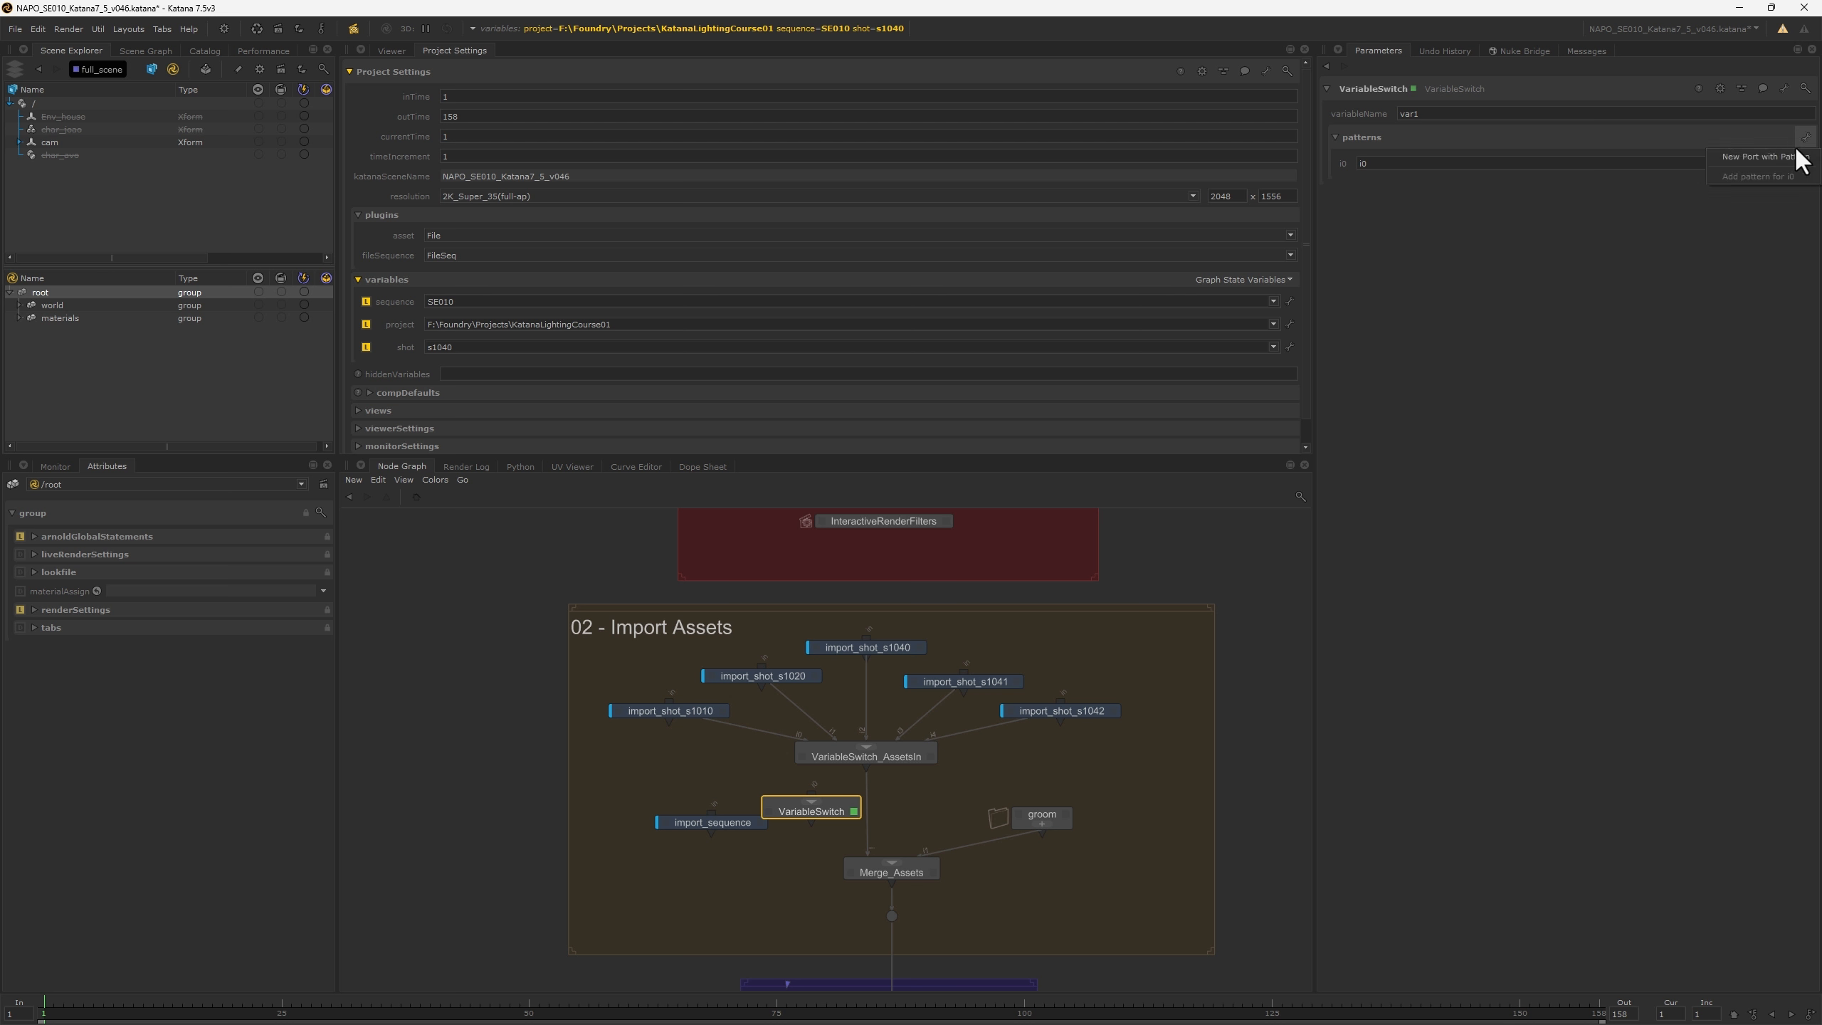
pyautogui.click(1787, 157)
pyautogui.click(1805, 138)
pyautogui.click(1787, 156)
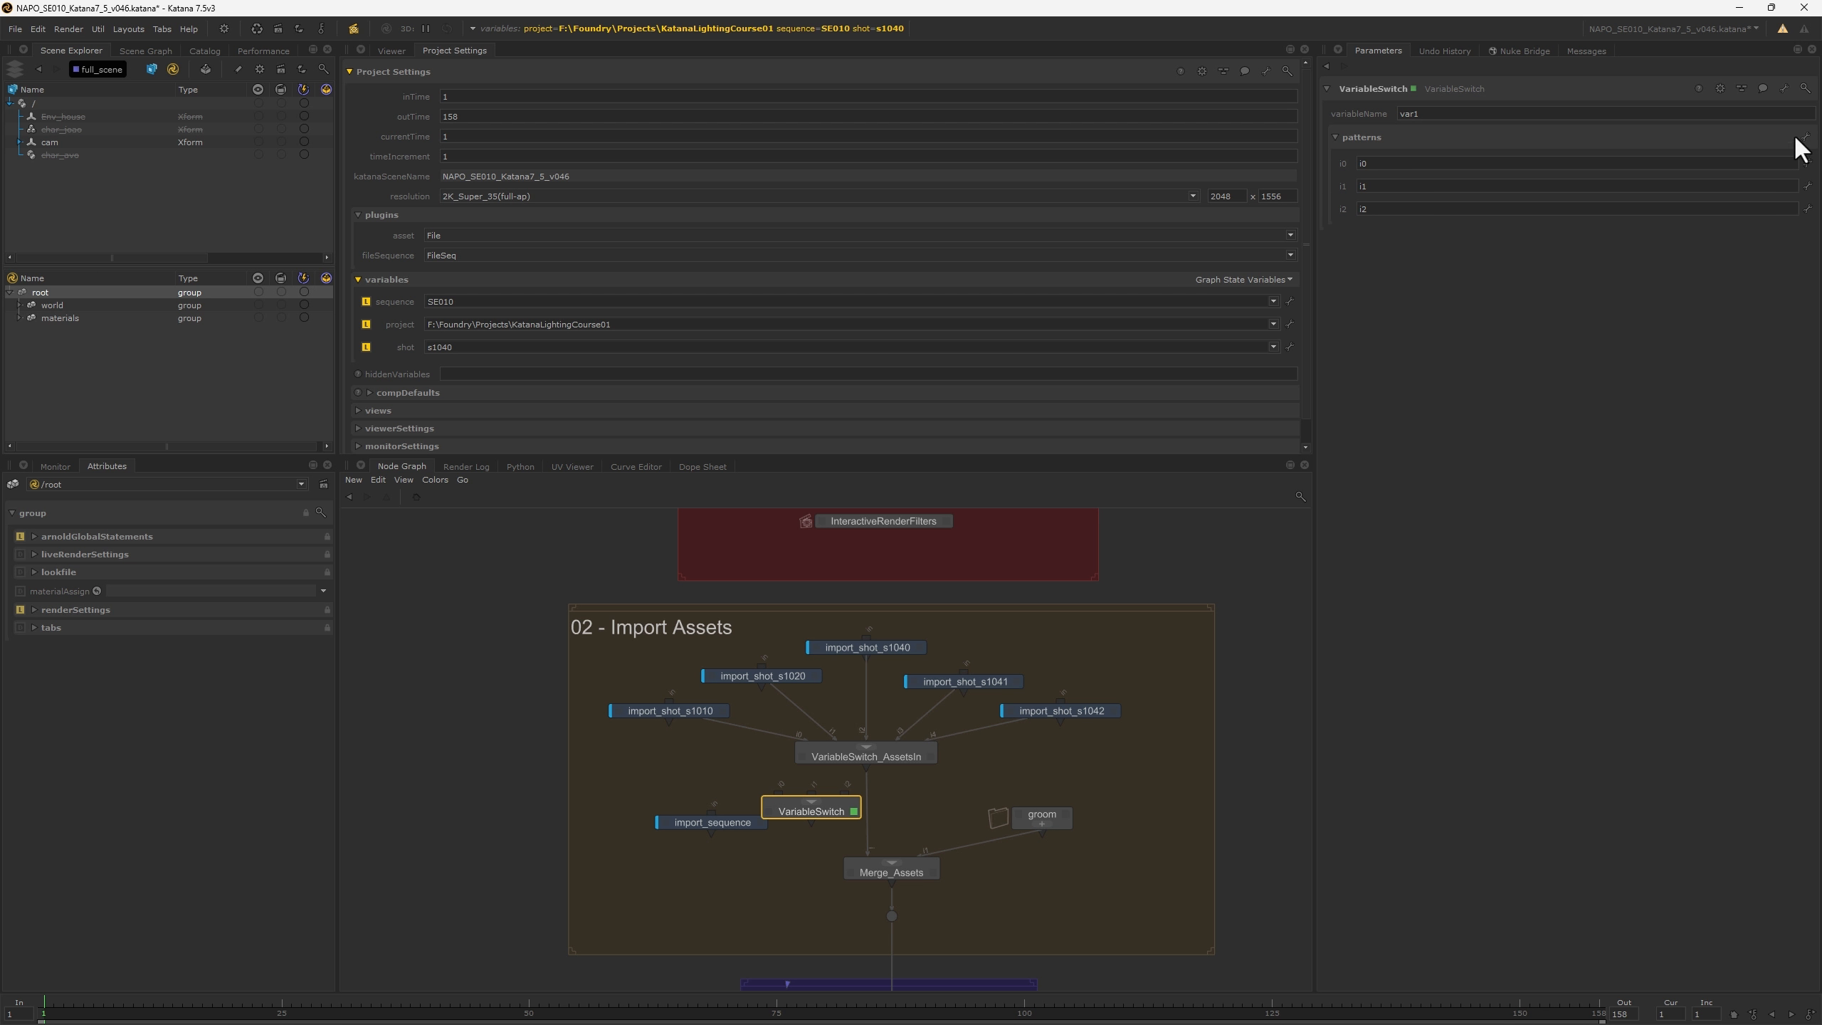
pyautogui.click(1805, 137)
pyautogui.click(1783, 157)
pyautogui.click(1805, 137)
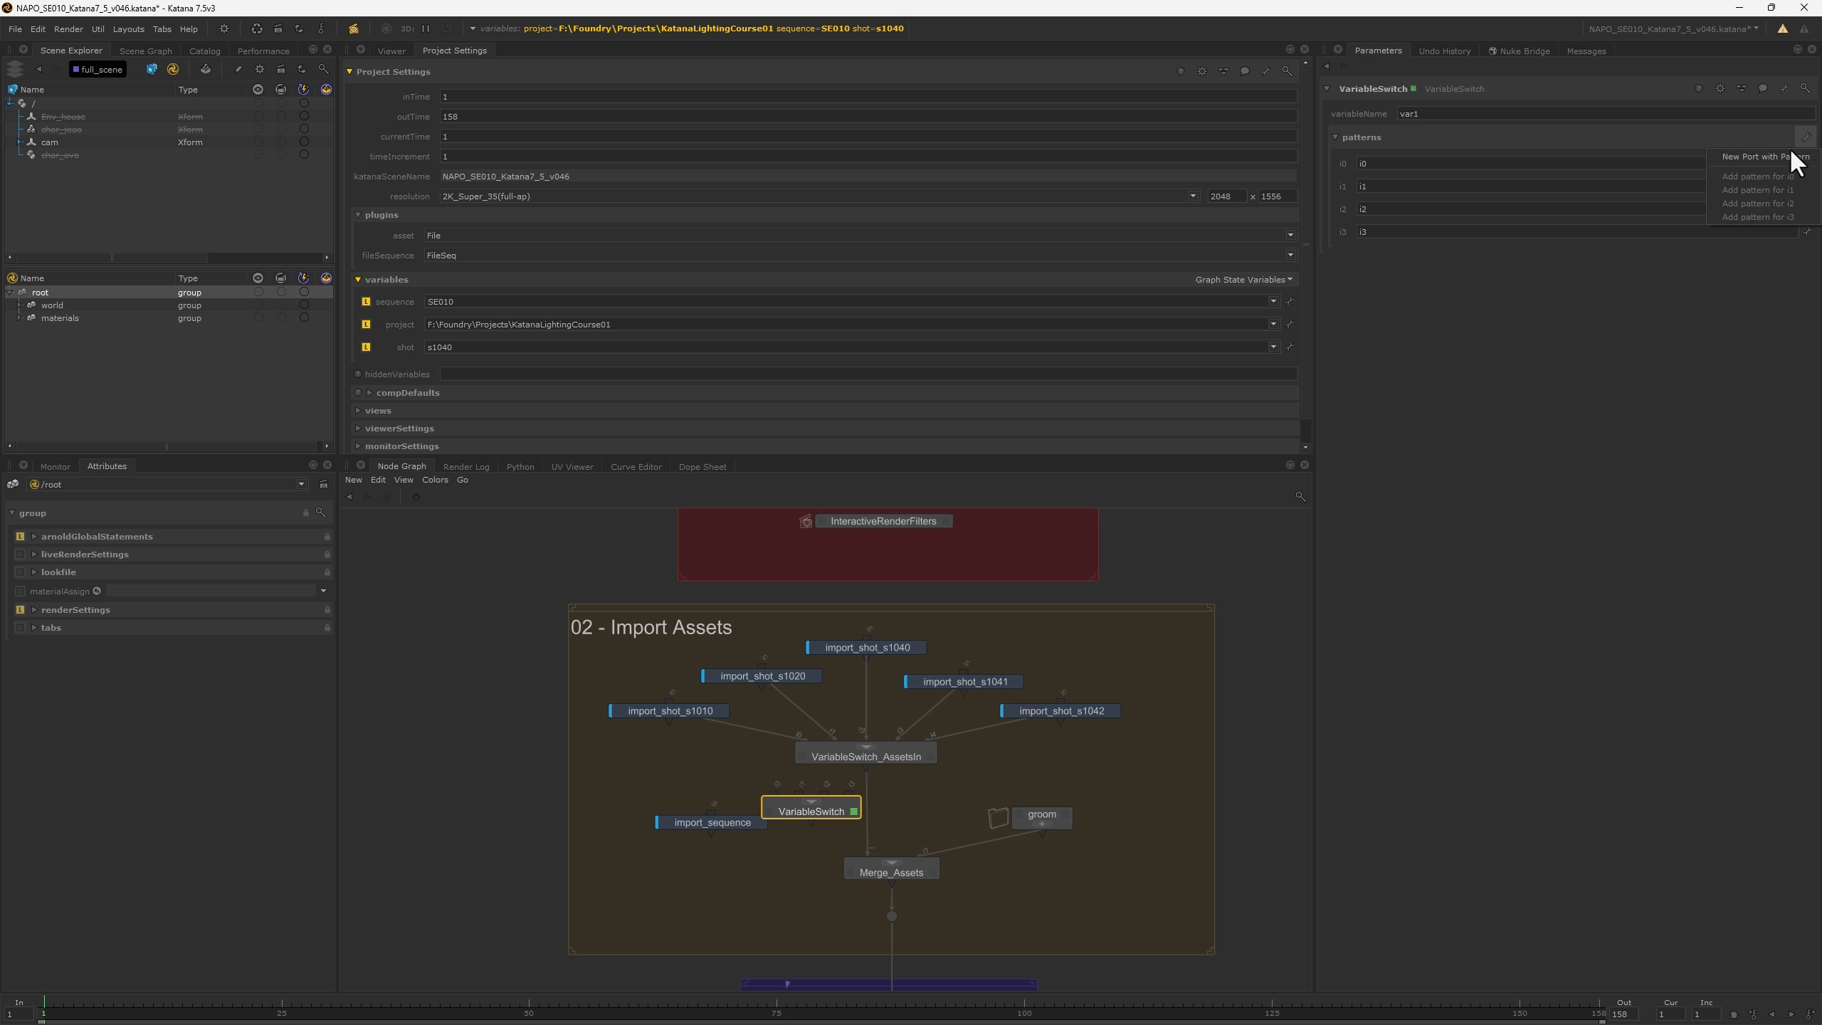
pyautogui.click(1780, 155)
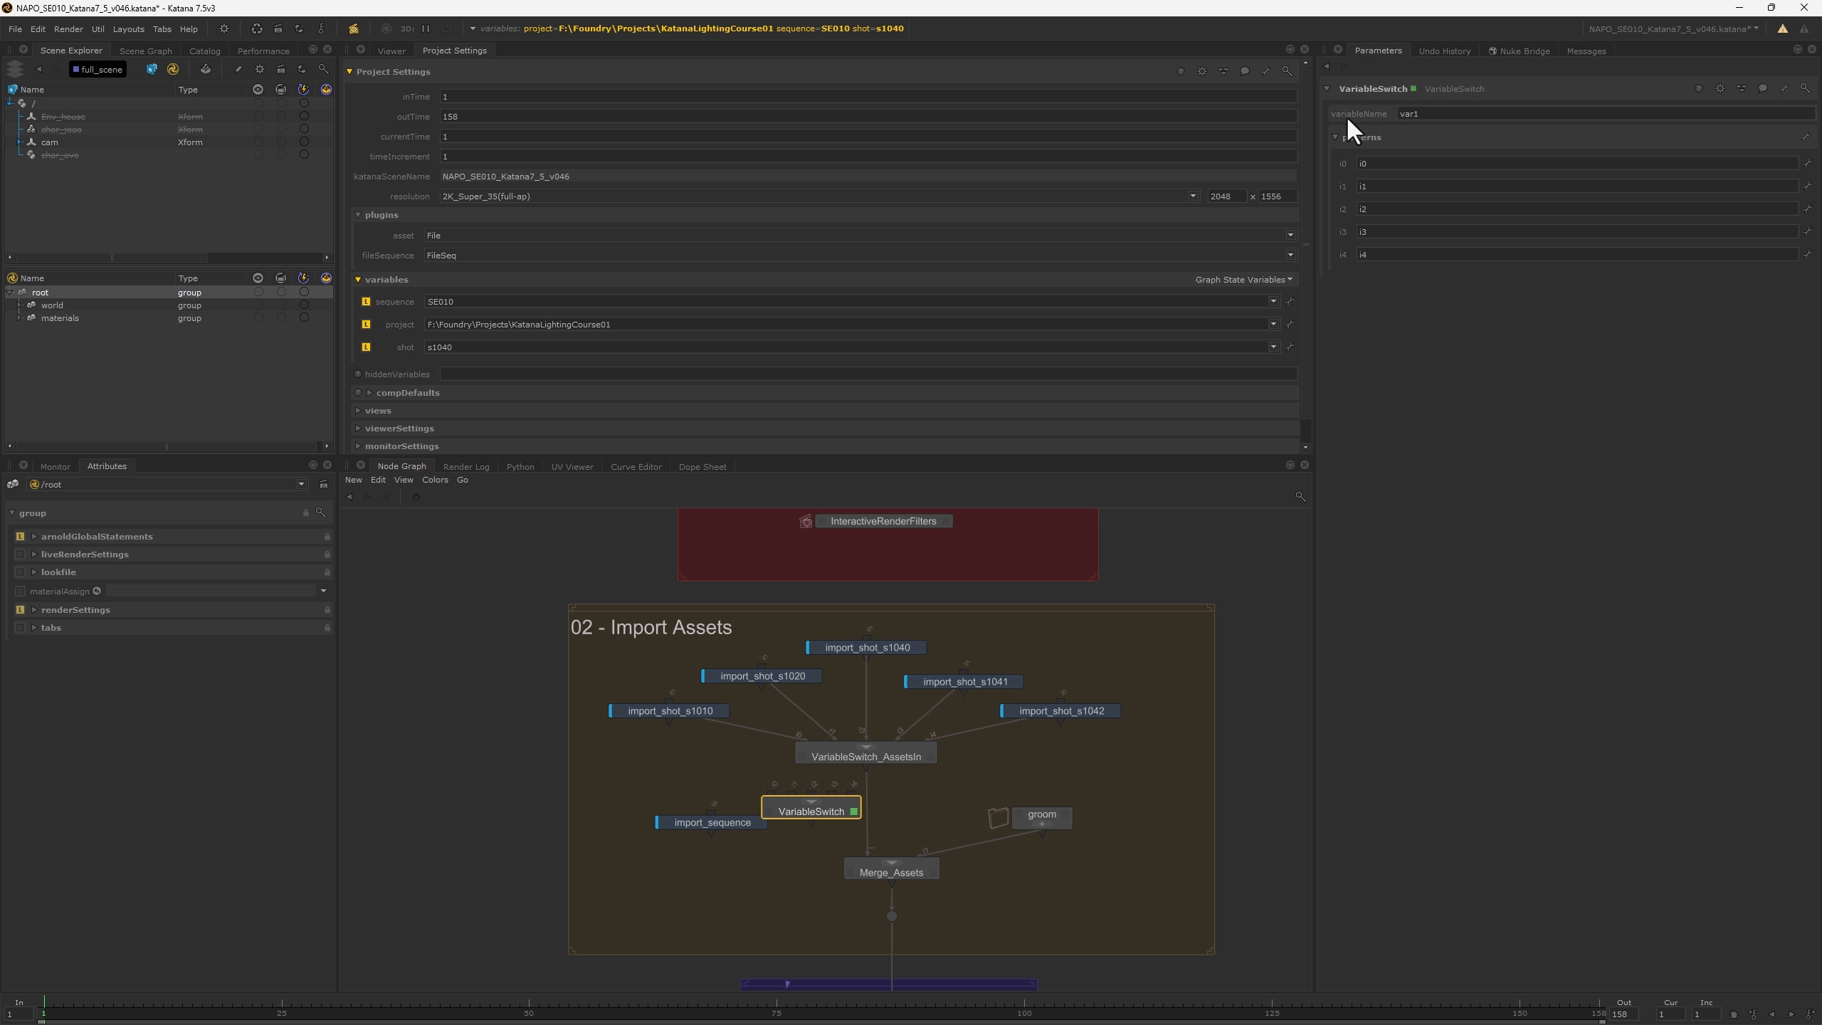
# - Set the first two patterns of the new VariableSwitch node to s1010 and s1020
pyautogui.doubleClick(1396, 115)
pyautogui.doubleClick(1362, 164)
pyautogui.write('s1010')
pyautogui.press('Tab')
pyautogui.write('s1020')
pyautogui.click(774, 892)
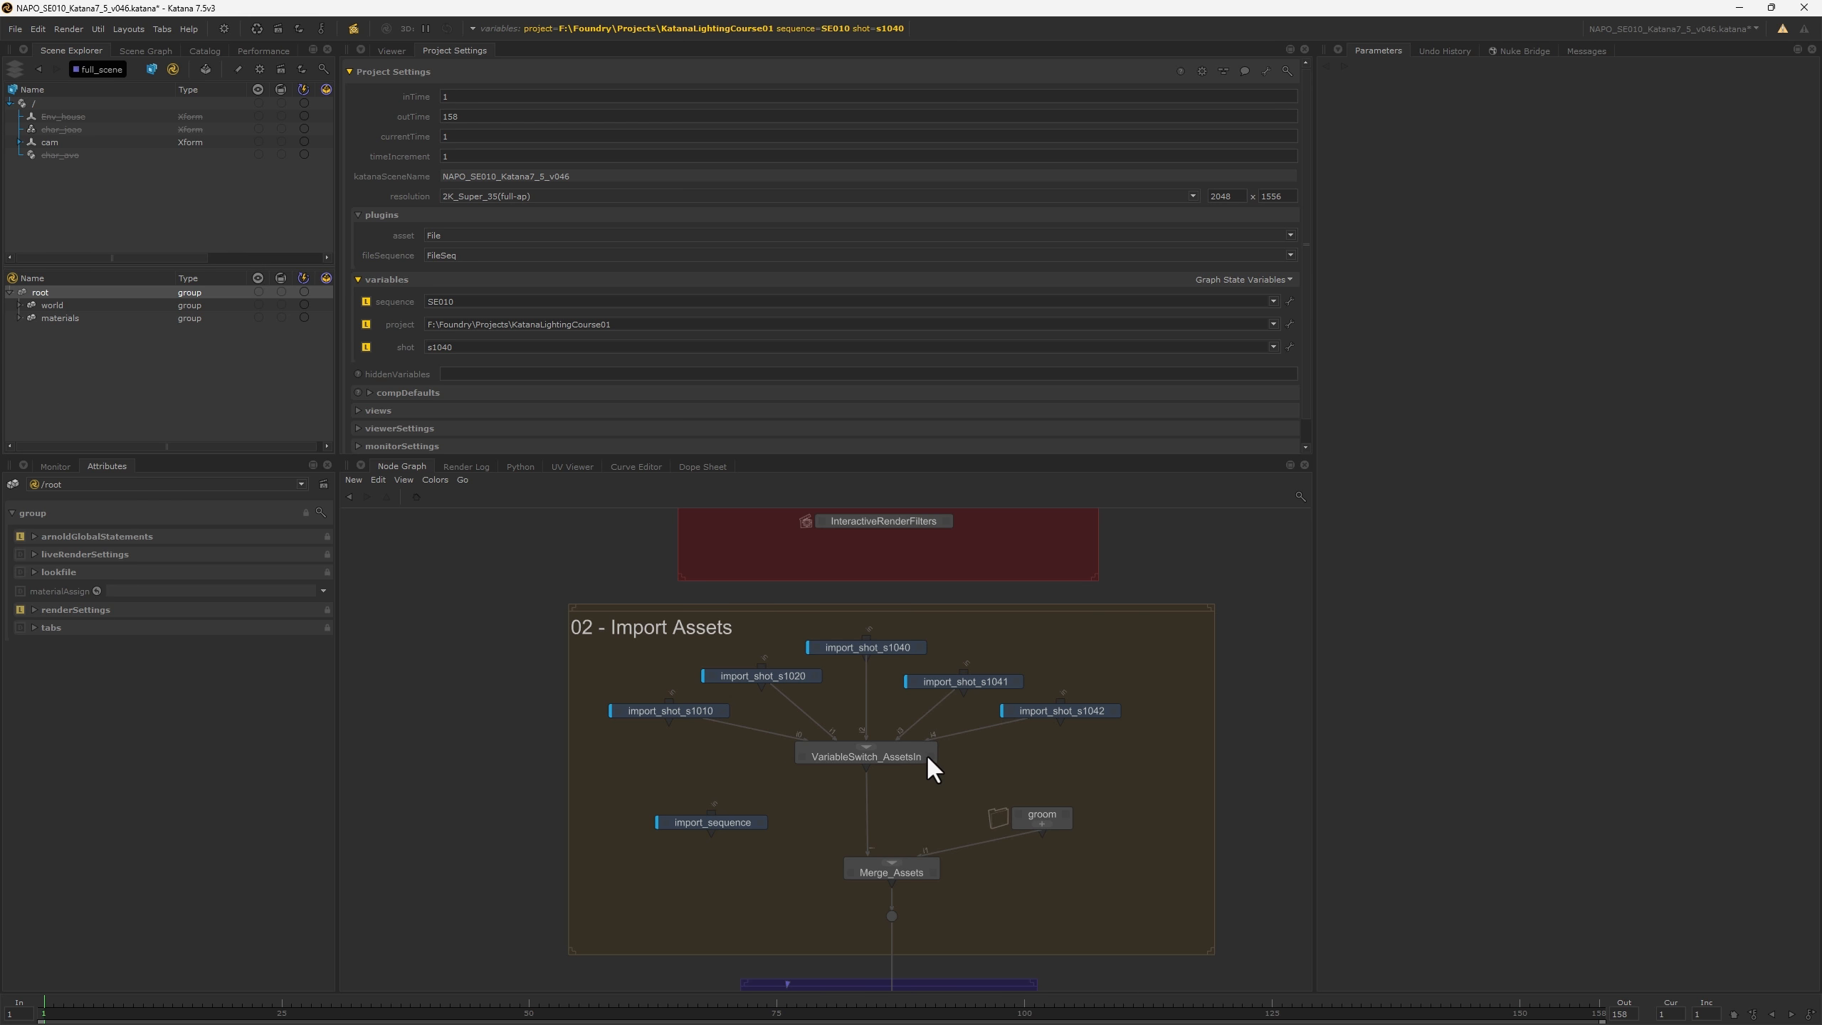
# - Display the parameters of VariableSwitch_AssetsIn and expand its patterns to examine the shot assigned to each port
pyautogui.click(929, 757)
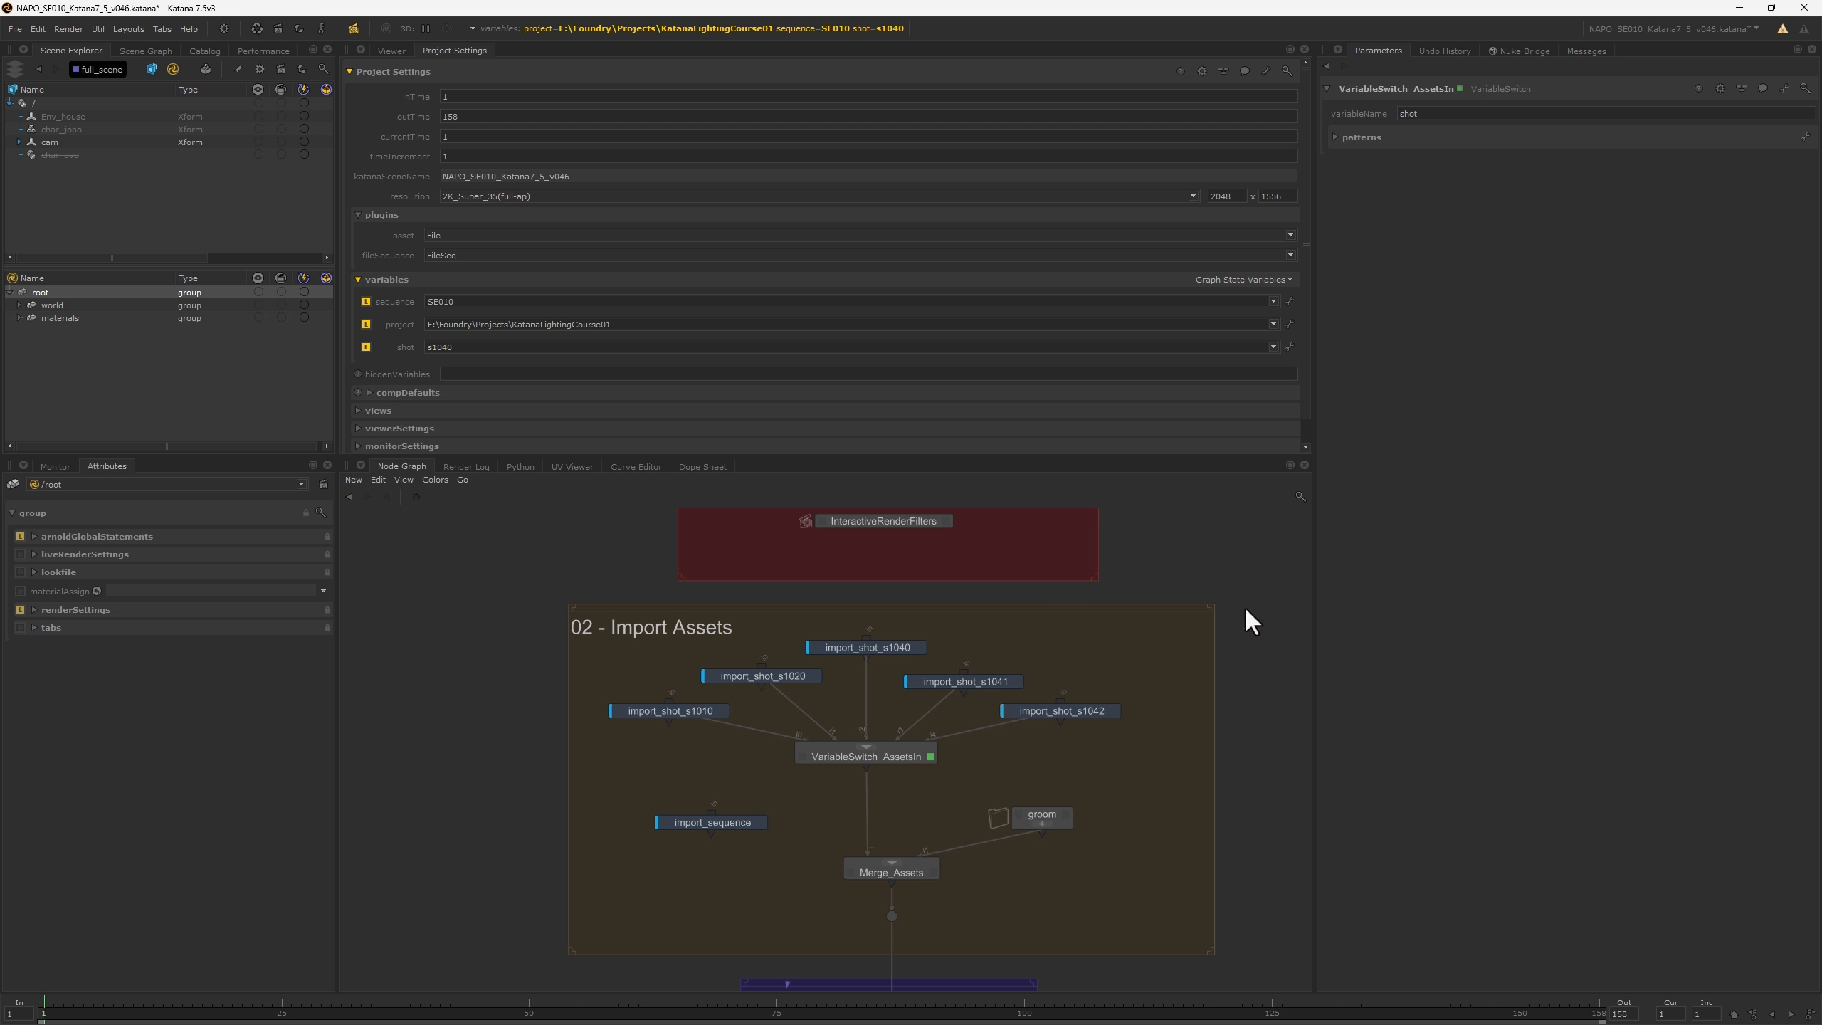
pyautogui.click(1363, 136)
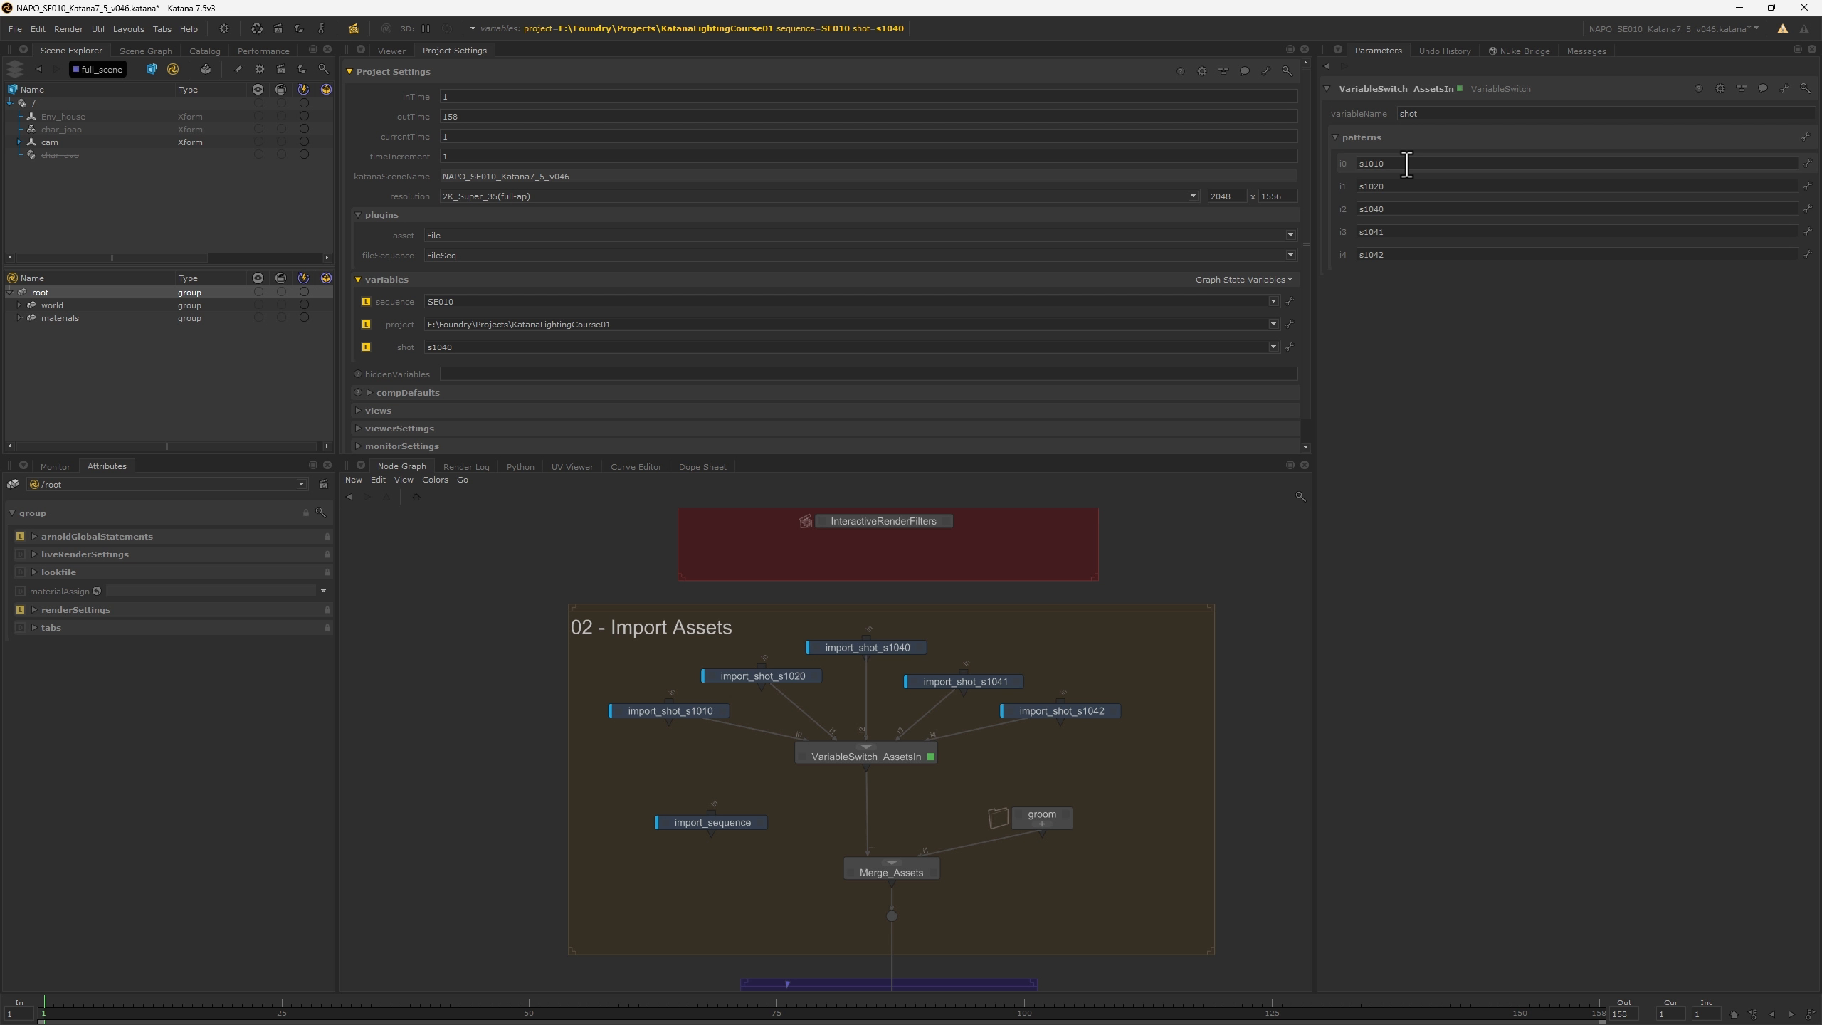
pyautogui.click(1398, 209)
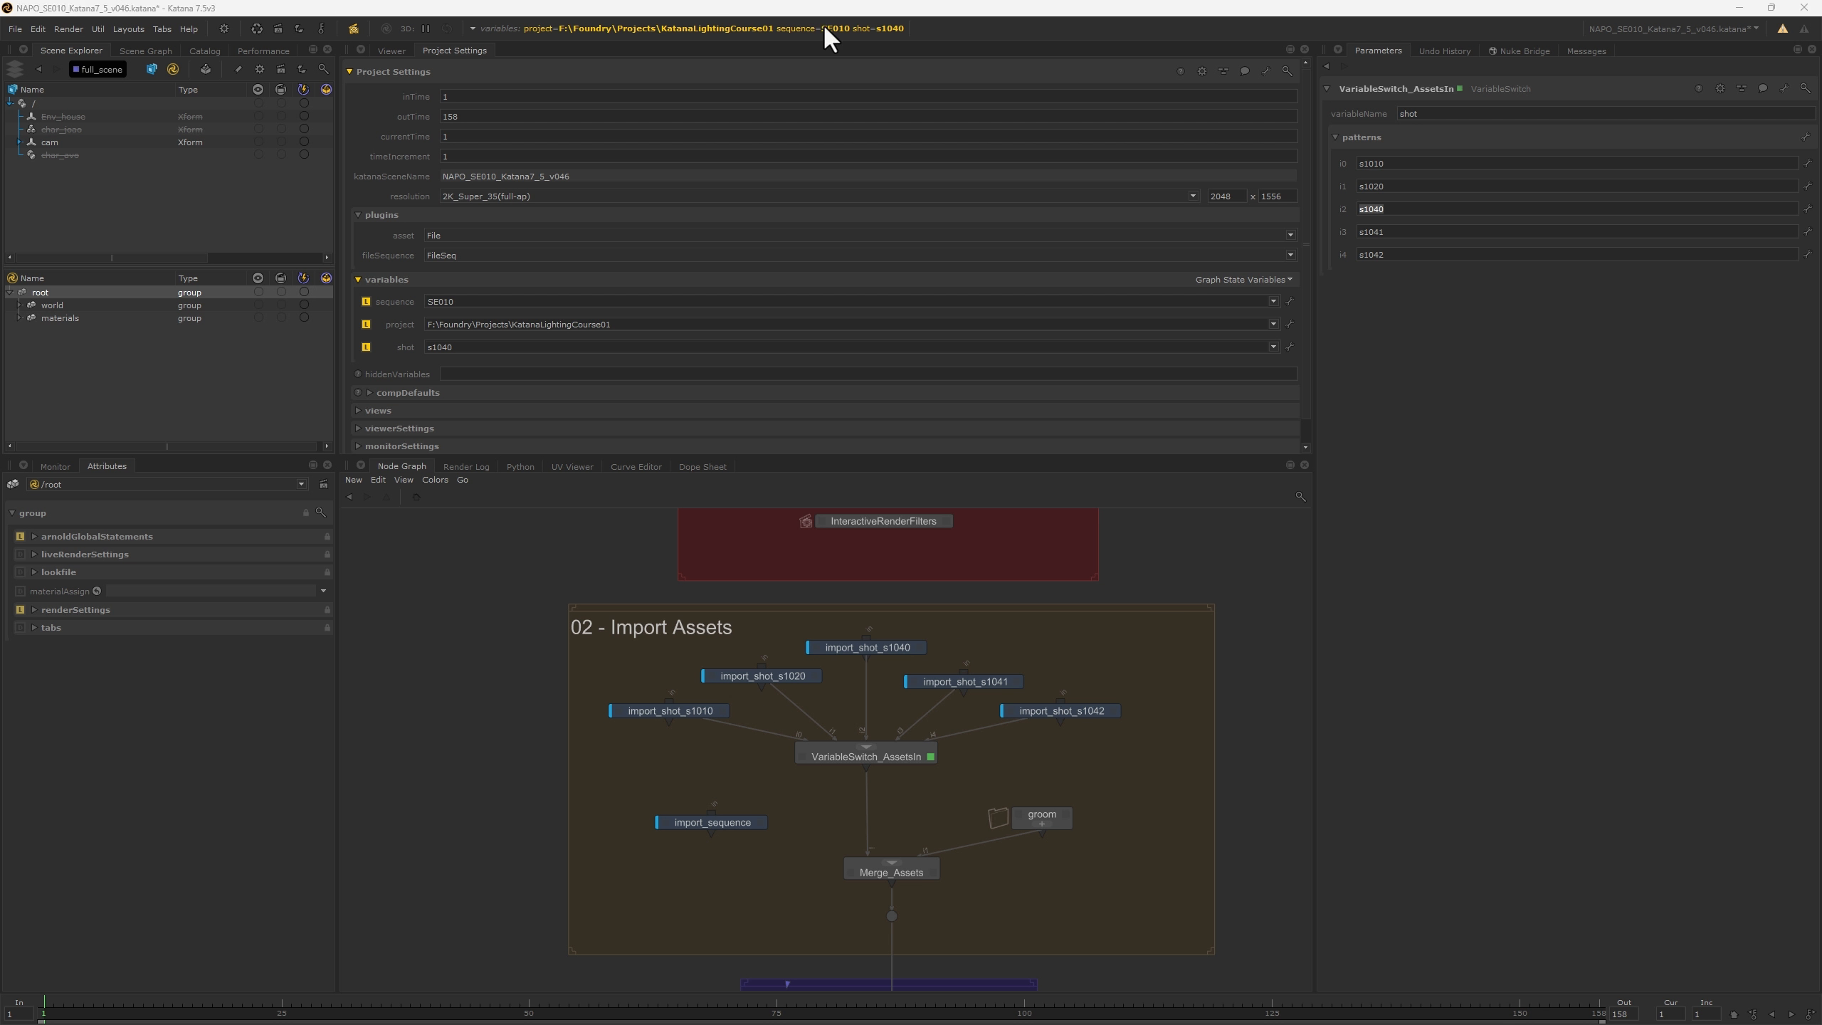
# - Switch the global graph state variable shot to s1010
pyautogui.click(877, 28)
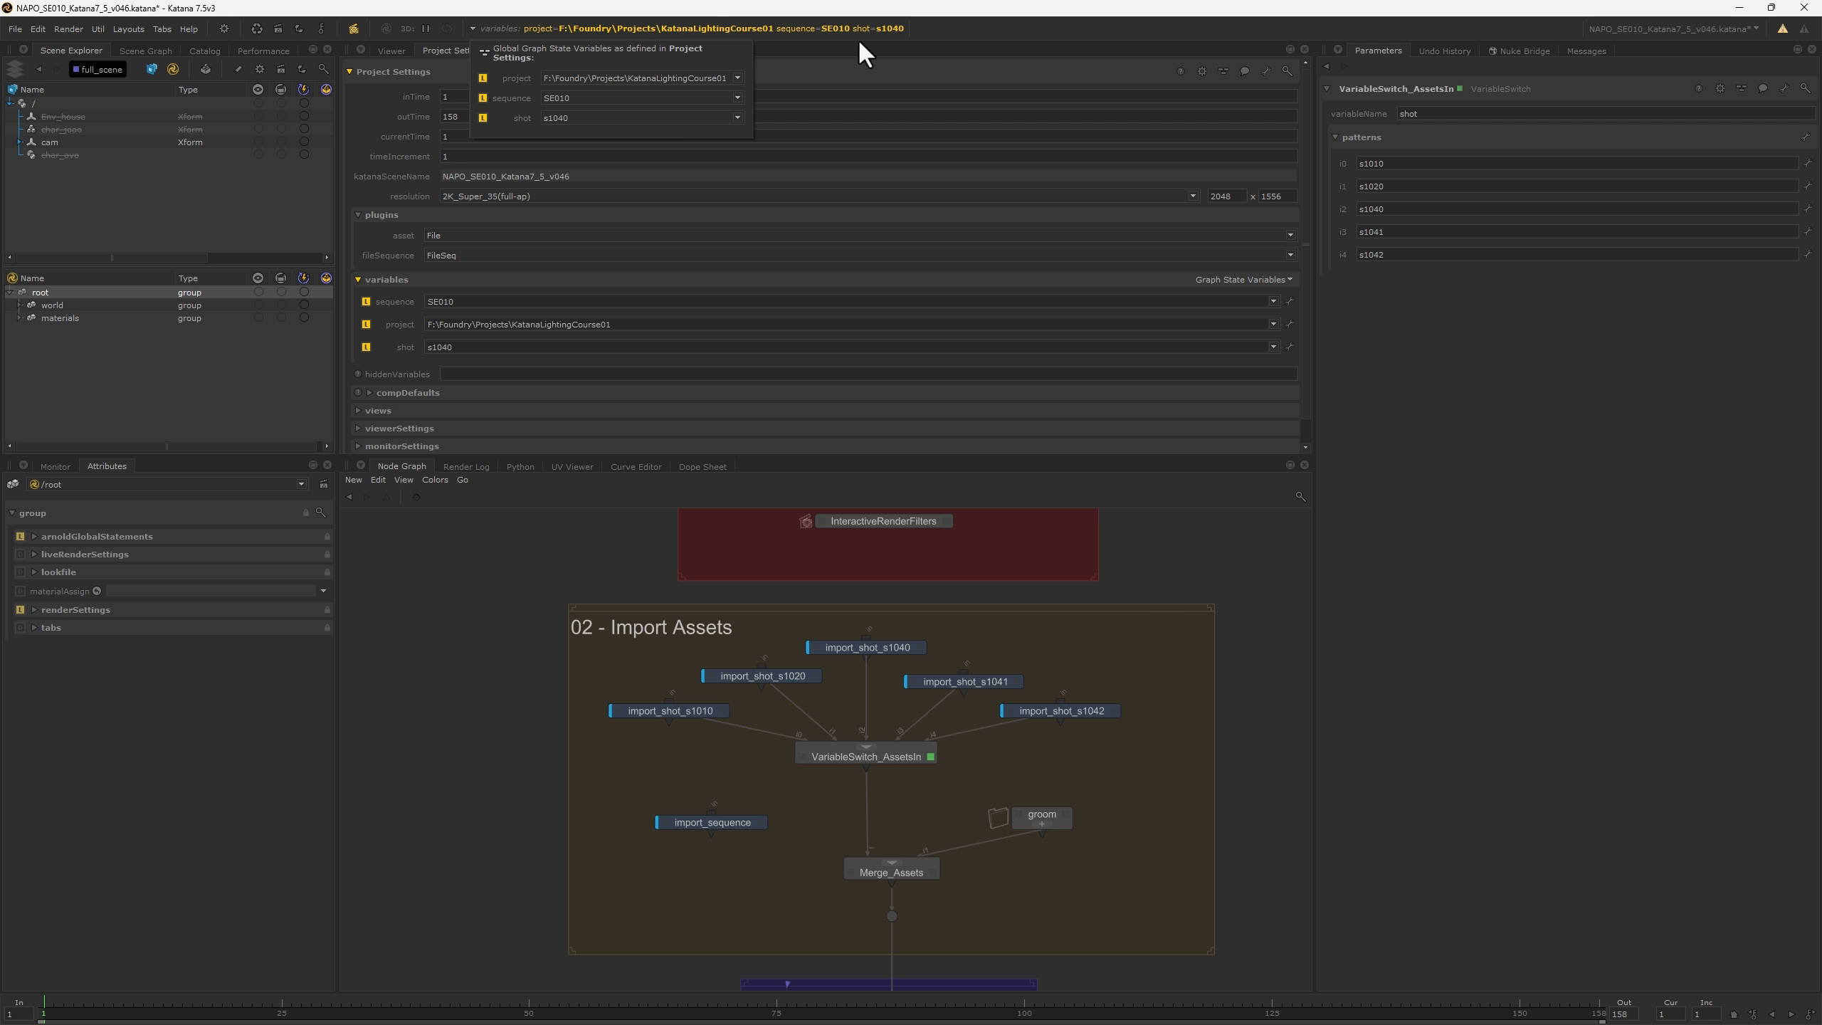
pyautogui.click(569, 117)
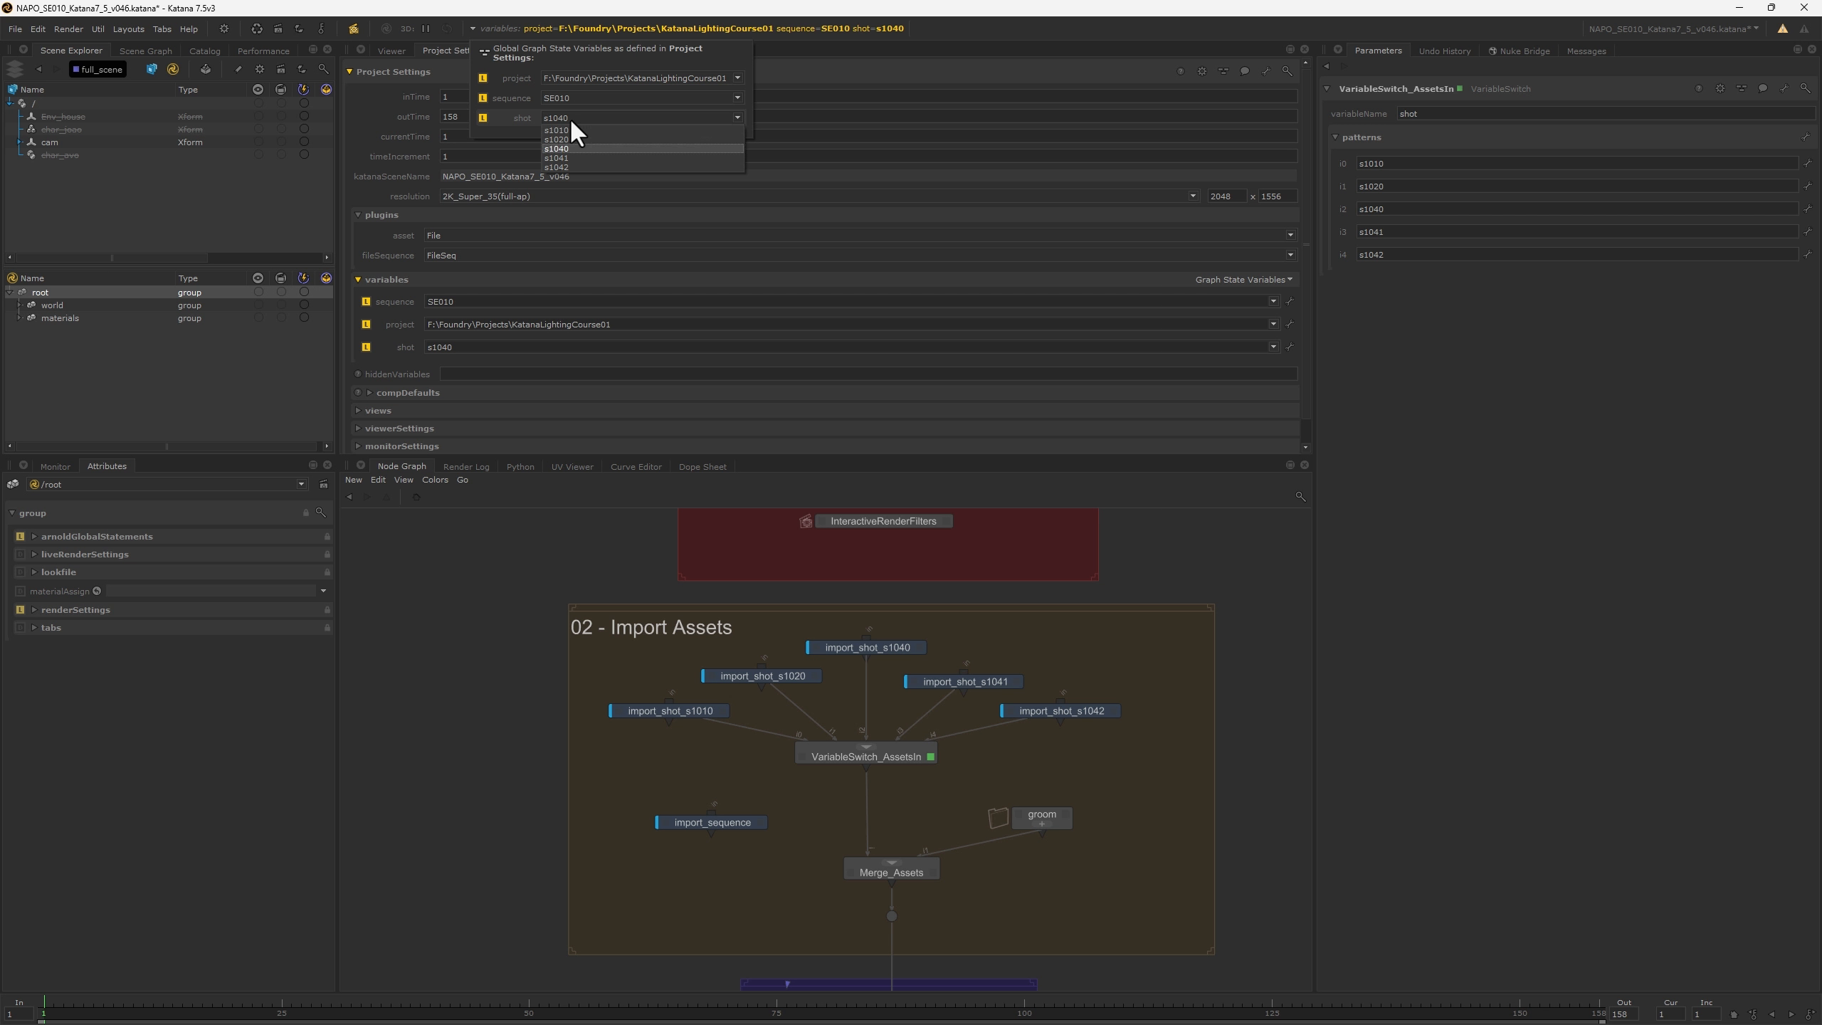
pyautogui.click(569, 127)
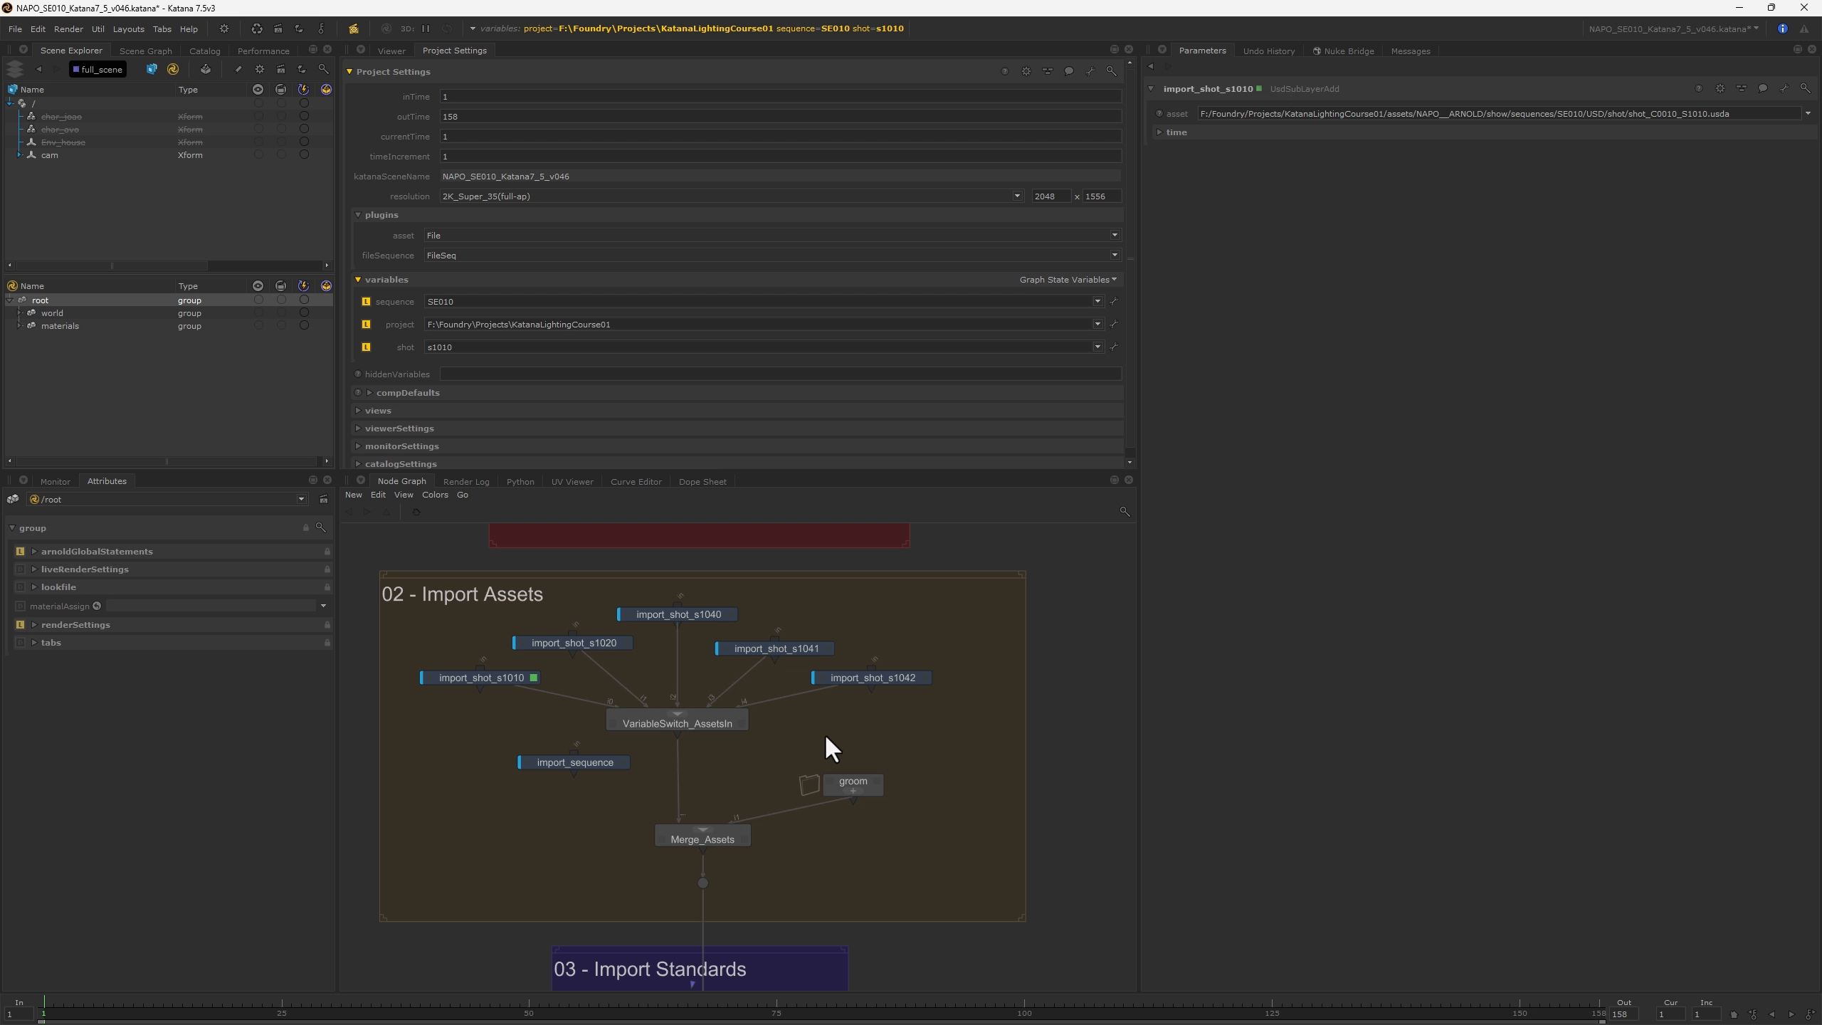
# - Display the parameters of the import_sequence node
pyautogui.click(595, 762)
pyautogui.click(623, 762)
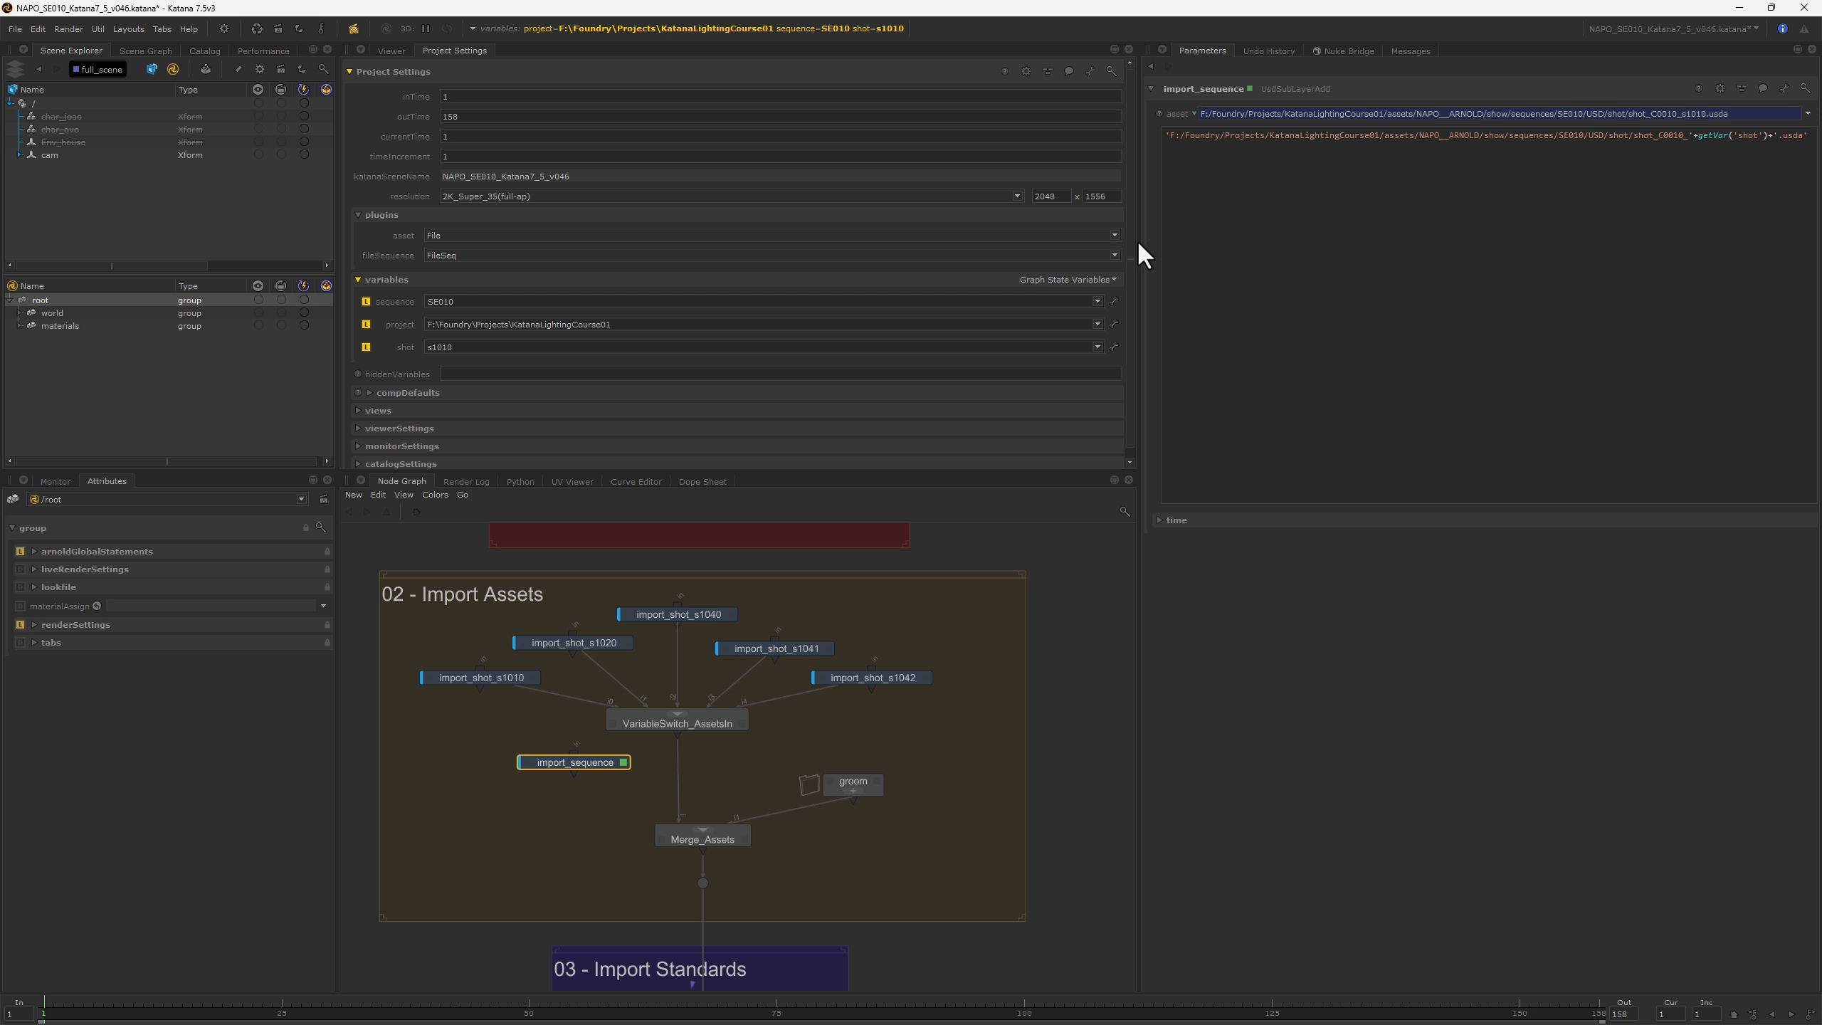
# - Switch the value mode of import_sequence's asset parameter to Constant and back to Expression
pyautogui.click(1194, 112)
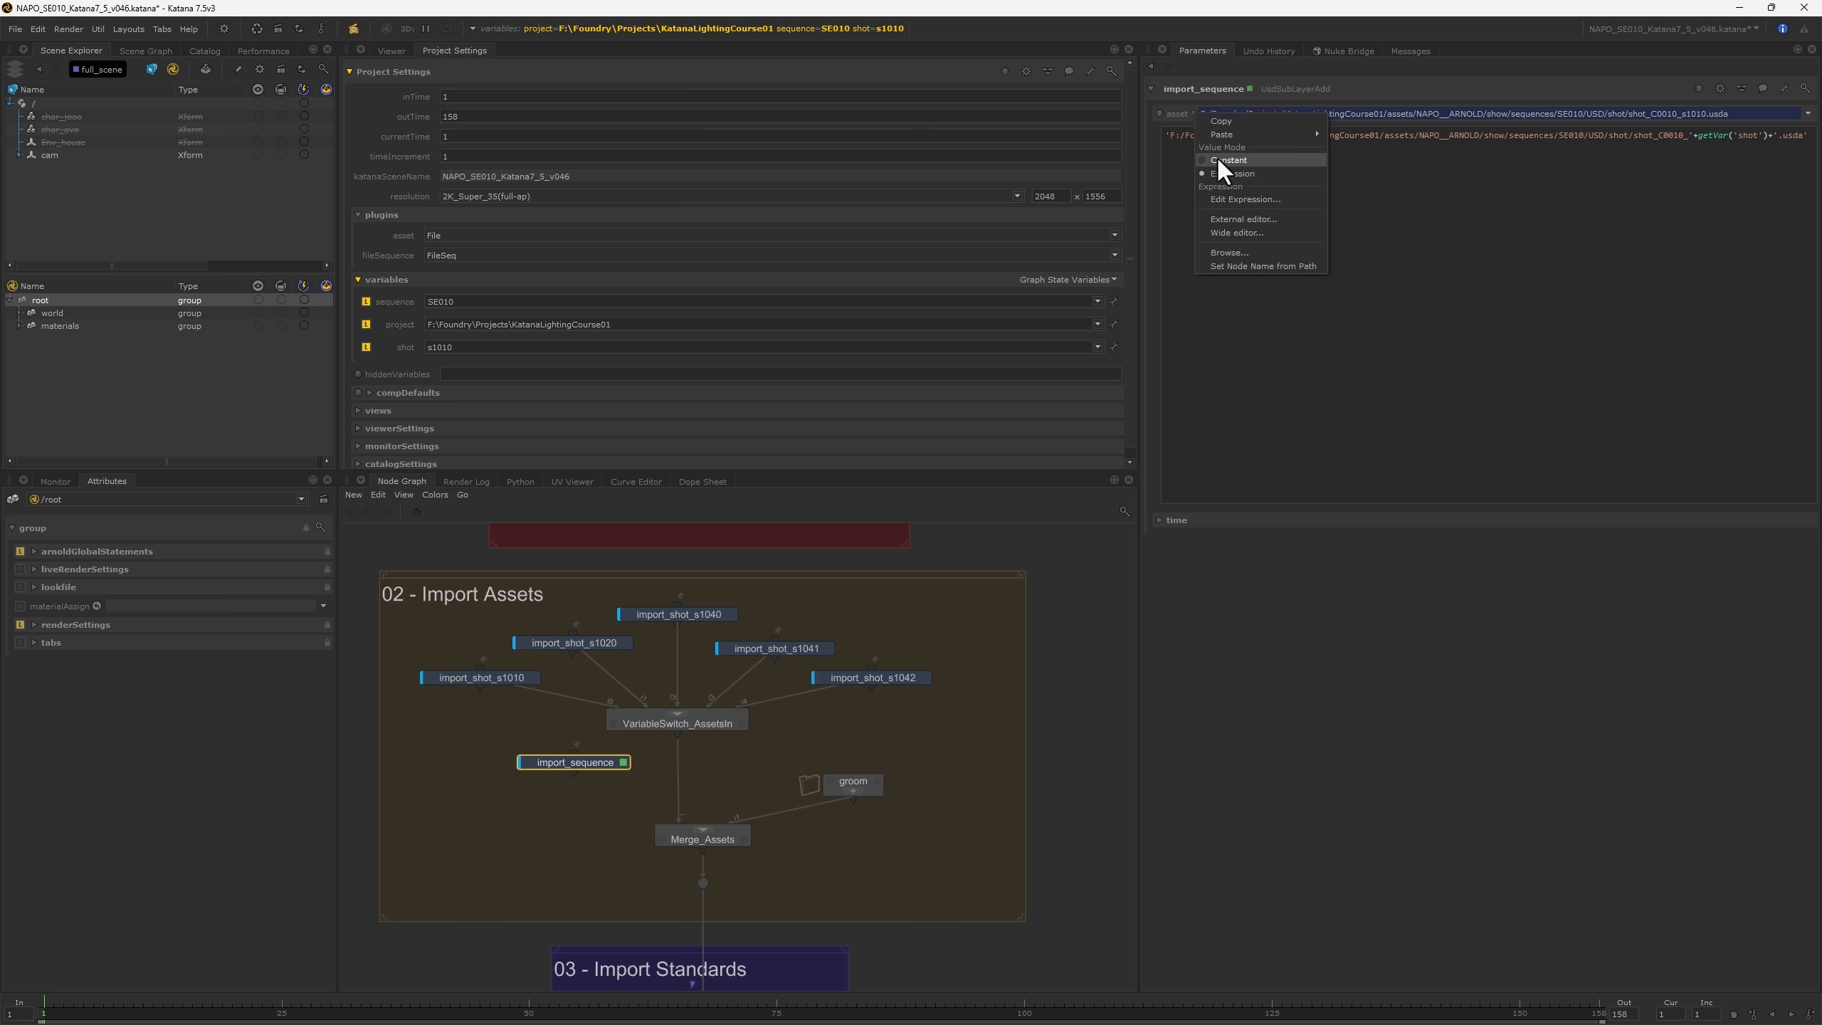
pyautogui.click(1223, 160)
pyautogui.moveTo(1729, 113); pyautogui.dragTo(1211, 113)
pyautogui.click(1204, 114)
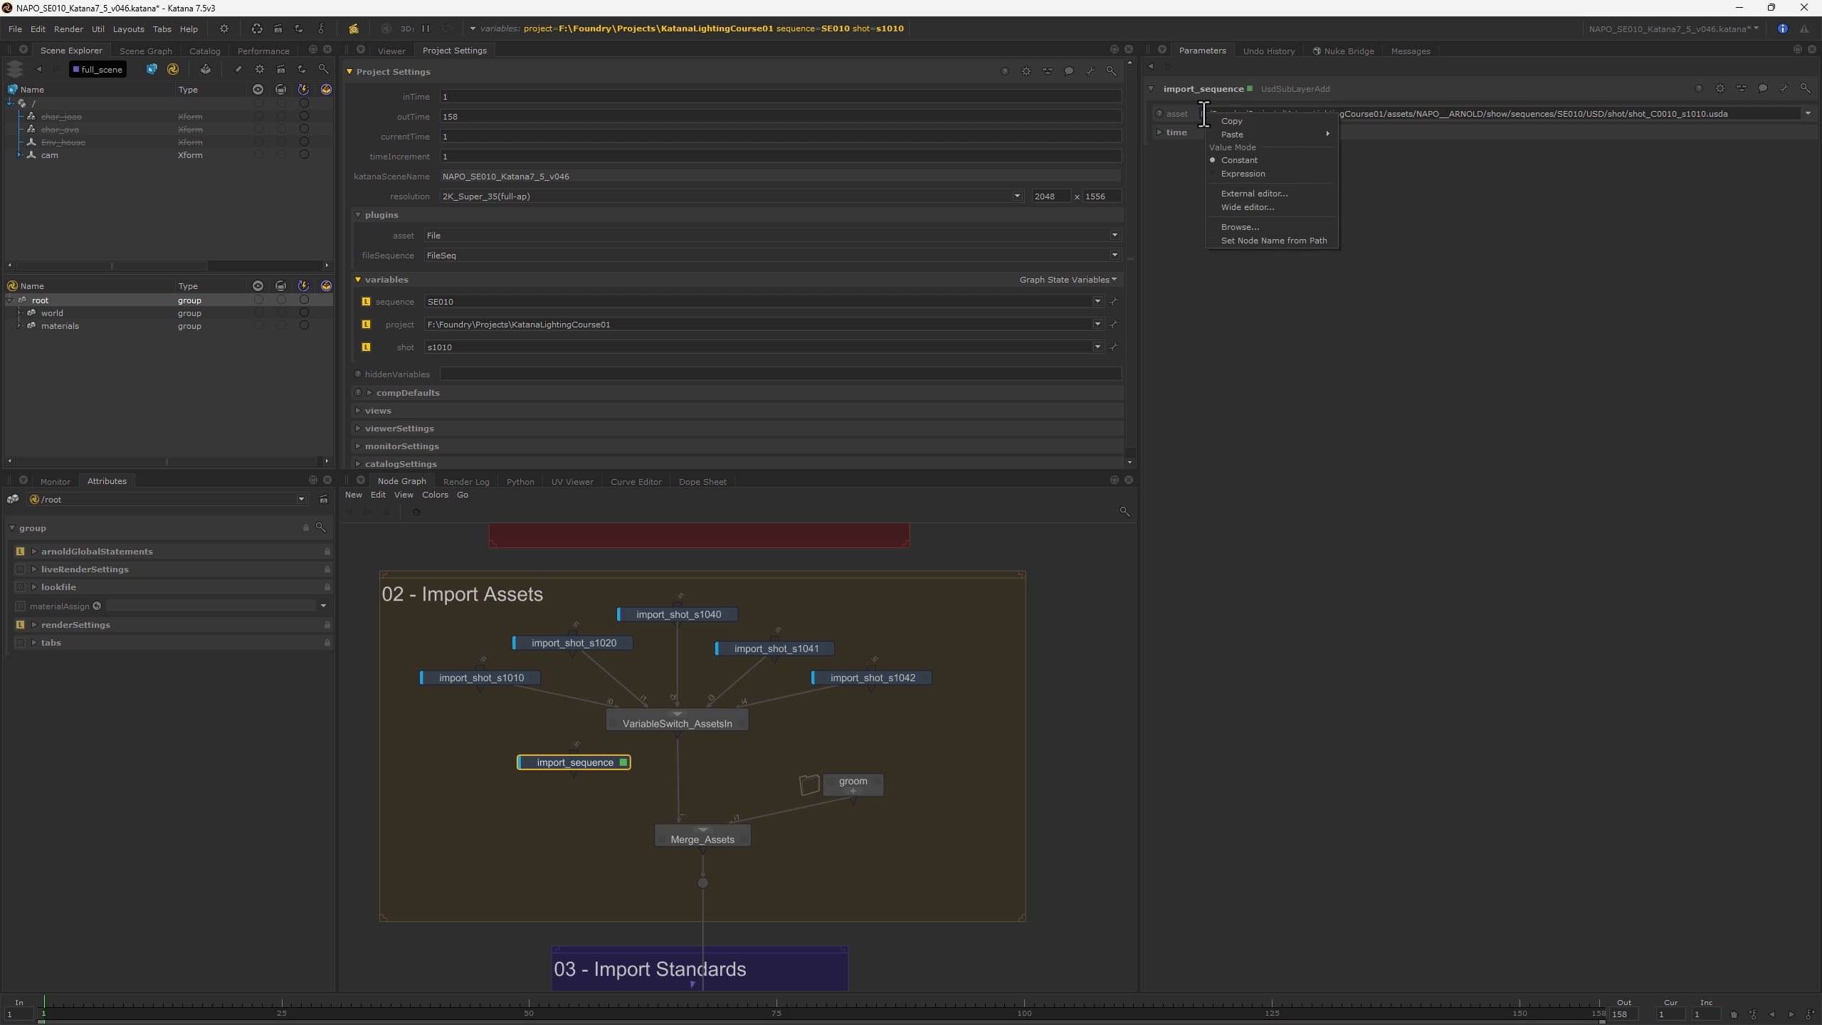
pyautogui.click(1227, 173)
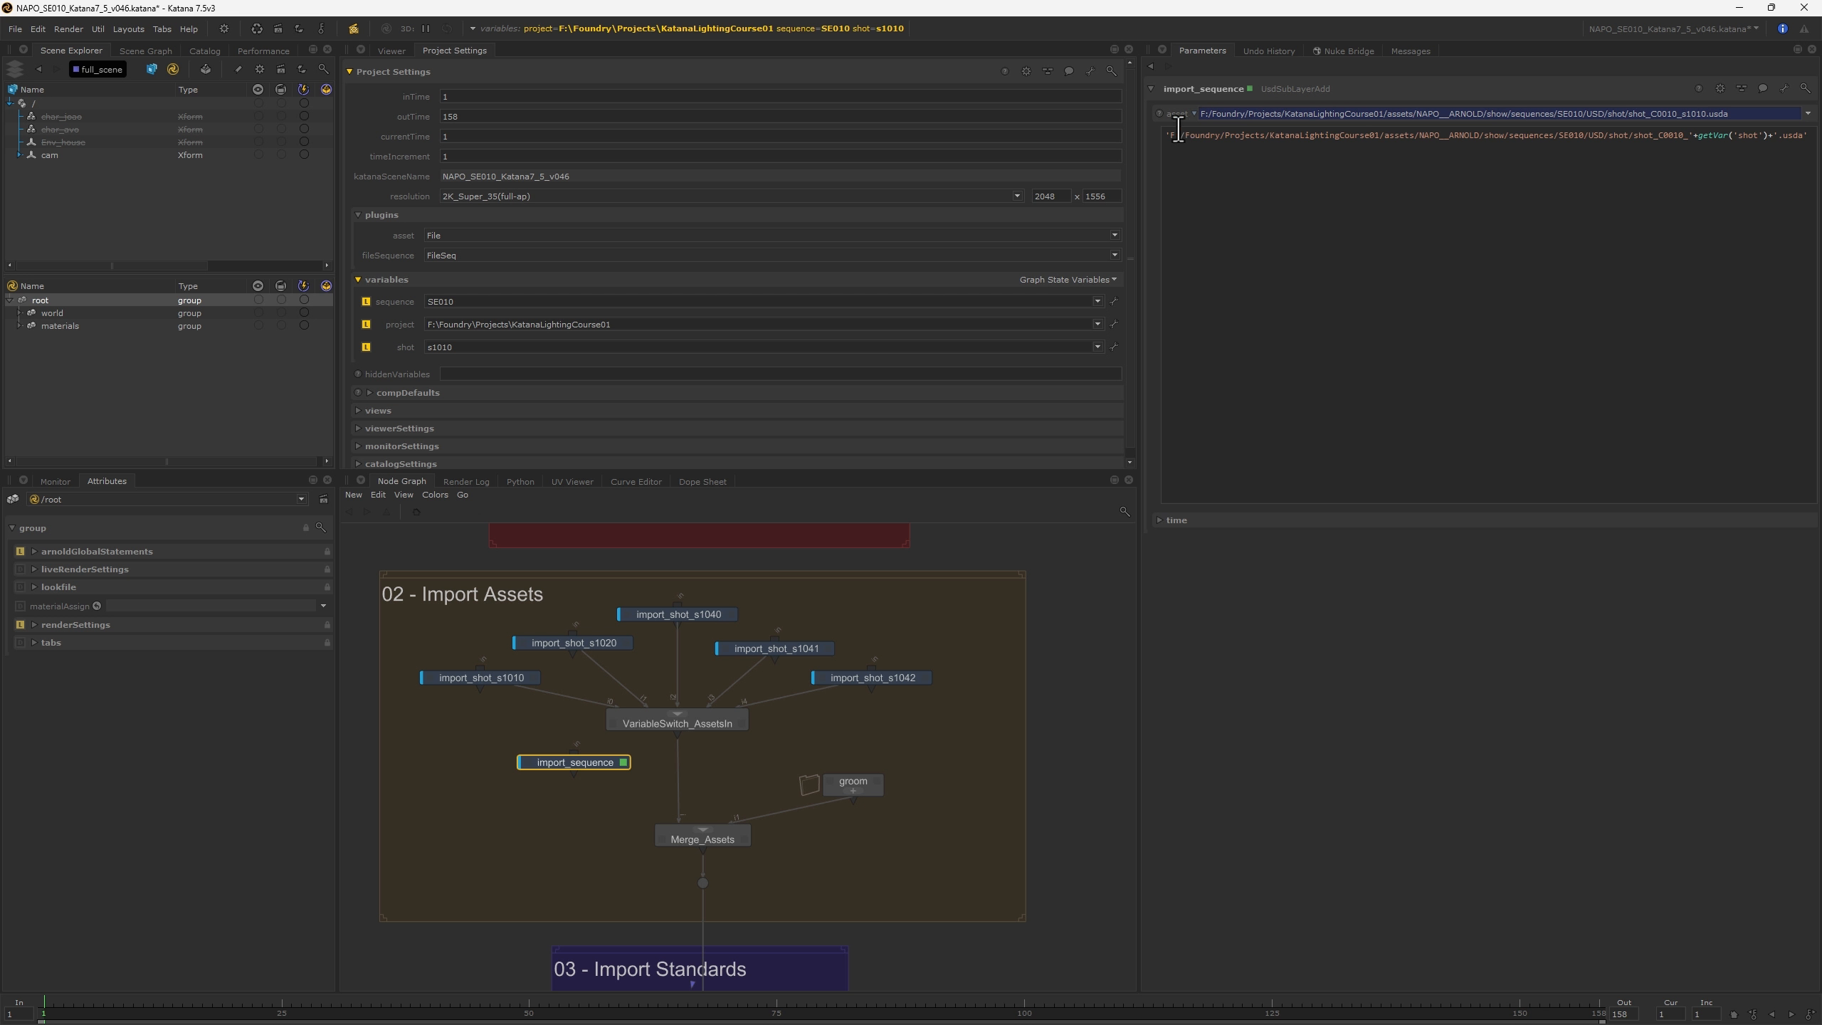
# - Examine import_sequence's asset expression part by part: the file path string, the getVar('shot') call and the .usda suffix
pyautogui.click(1194, 112)
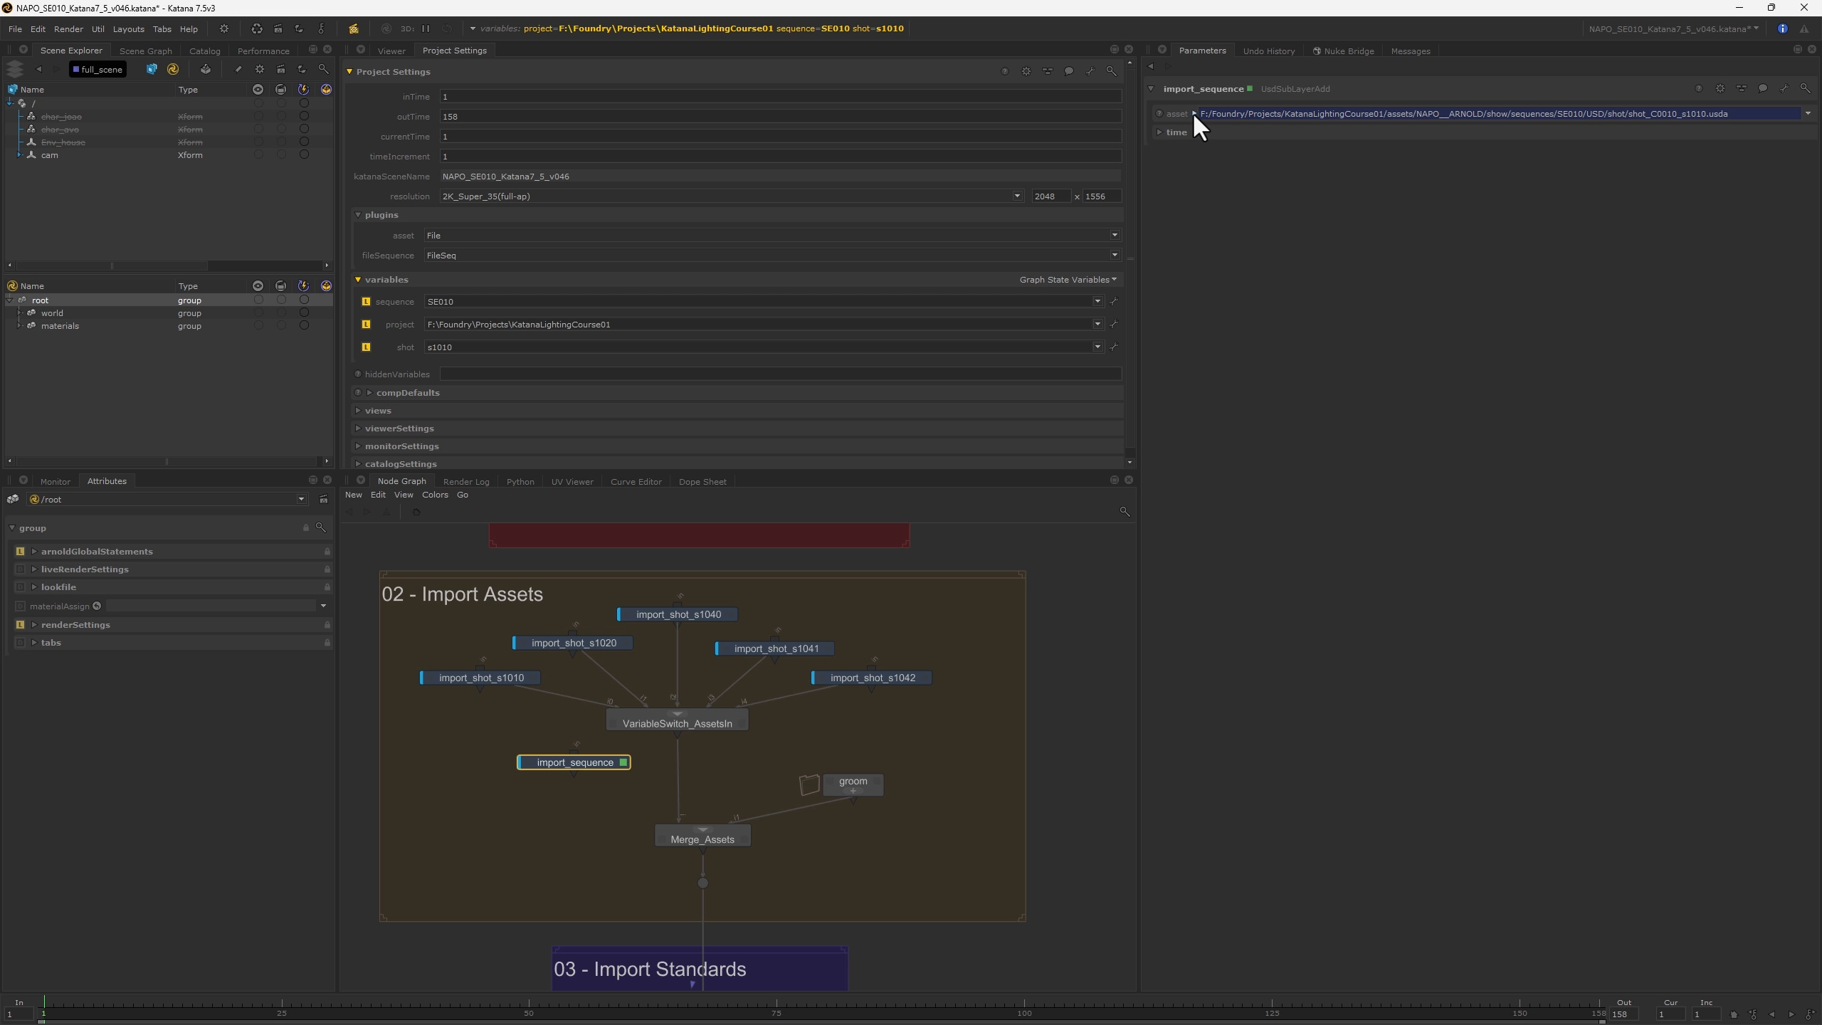
pyautogui.click(1194, 112)
pyautogui.moveTo(1165, 138); pyautogui.dragTo(1821, 150)
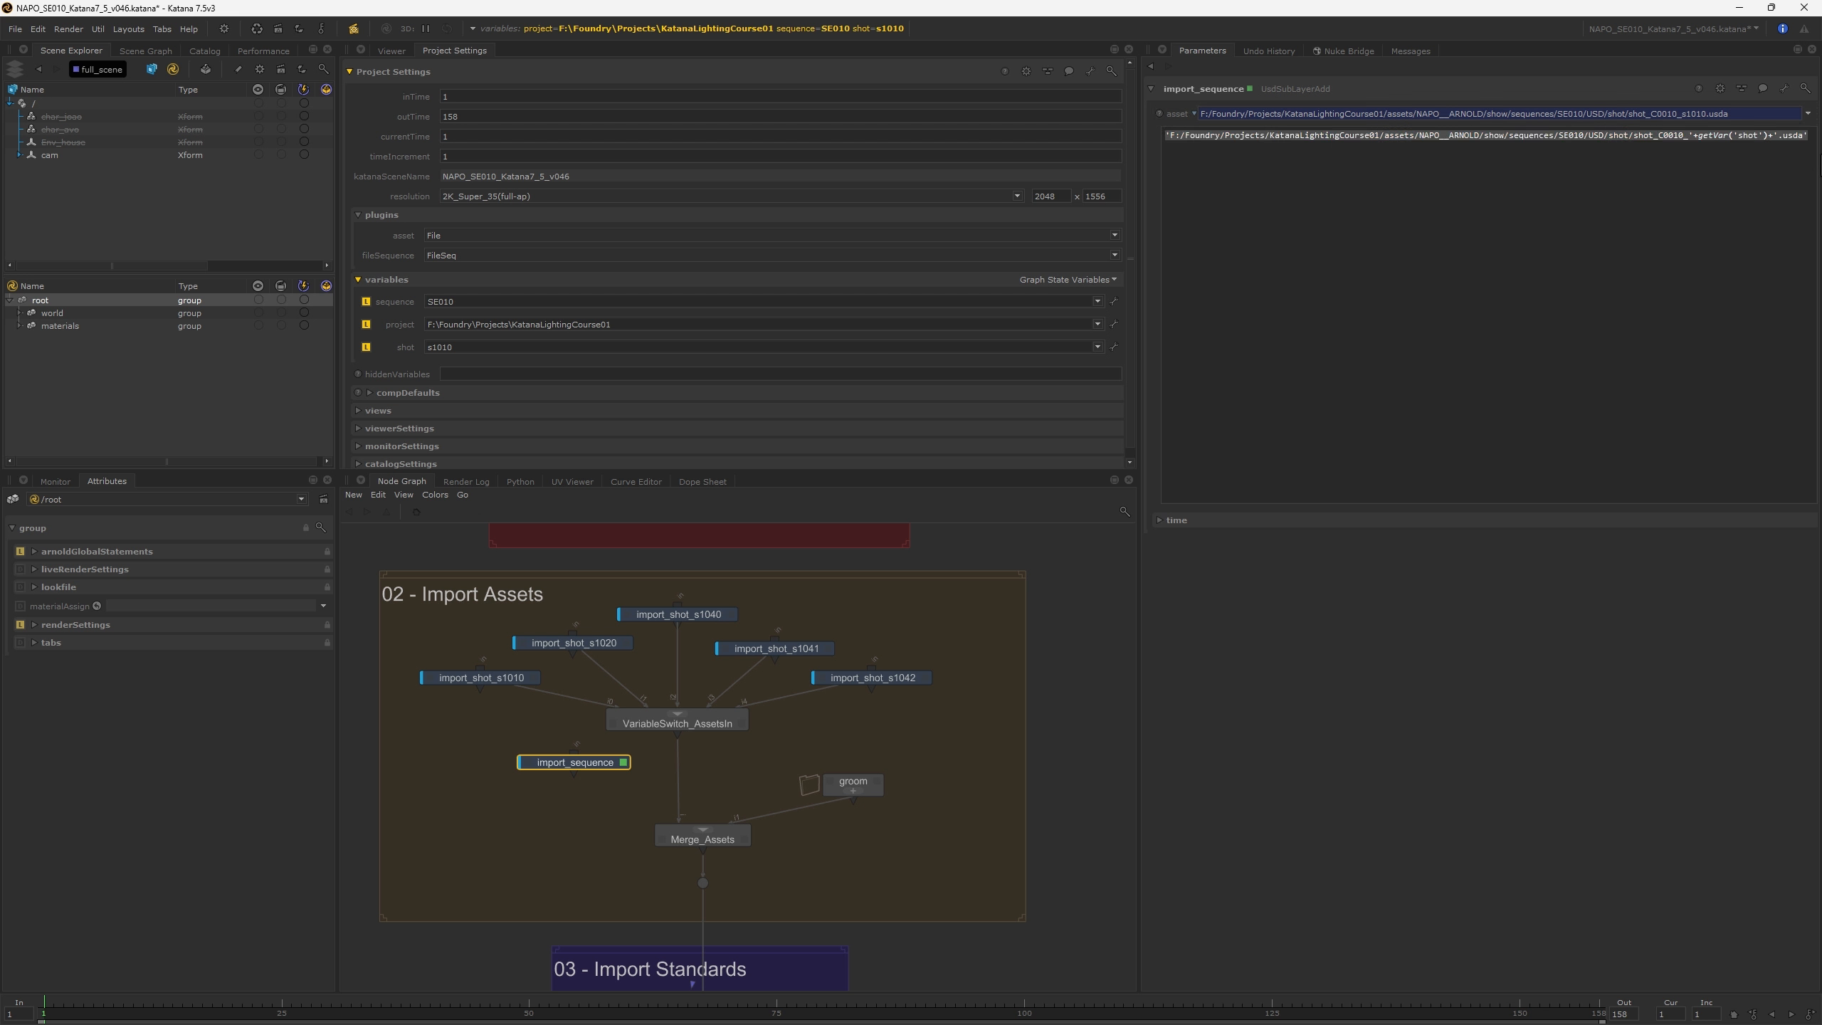
pyautogui.click(1386, 216)
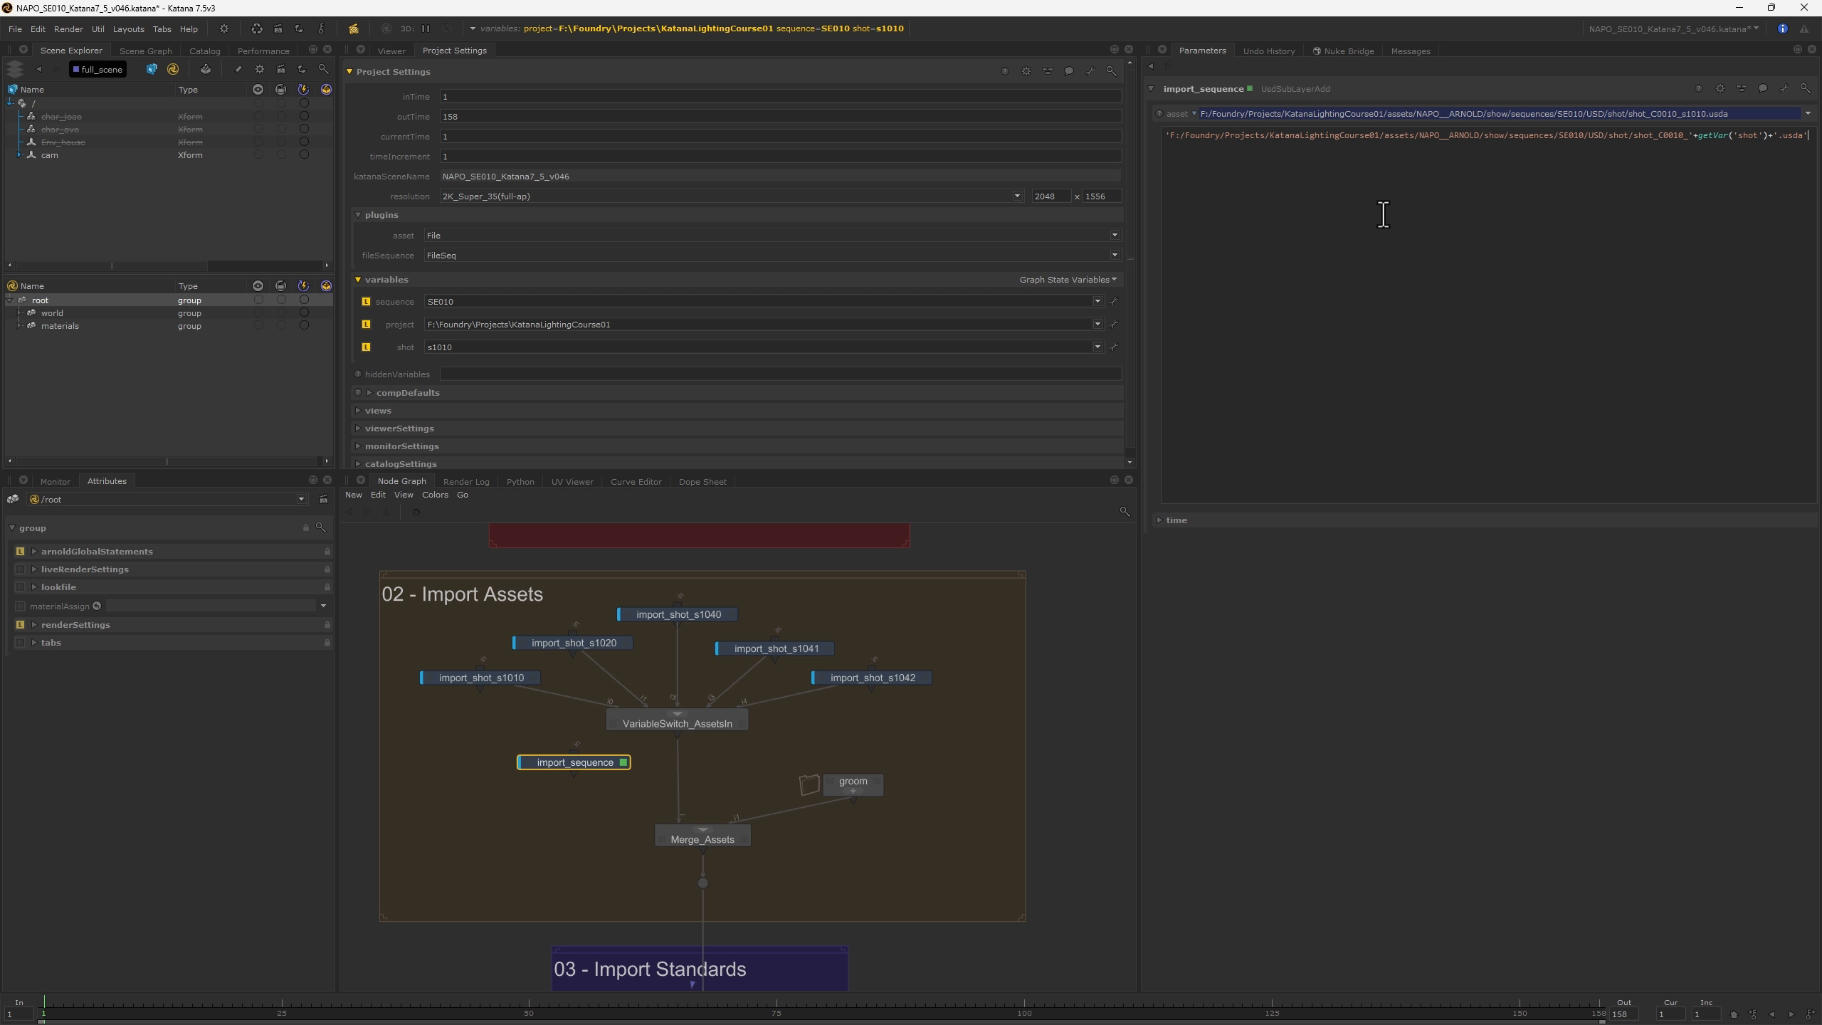
pyautogui.click(1166, 135)
pyautogui.moveTo(1633, 137); pyautogui.dragTo(1685, 140)
pyautogui.click(1695, 162)
pyautogui.doubleClick(1698, 137)
pyautogui.doubleClick(1745, 137)
pyautogui.moveTo(1772, 137); pyautogui.dragTo(1809, 137)
pyautogui.click(1743, 168)
# - Switch the global graph state variable shot to s1020 and back to s1010
pyautogui.click(890, 27)
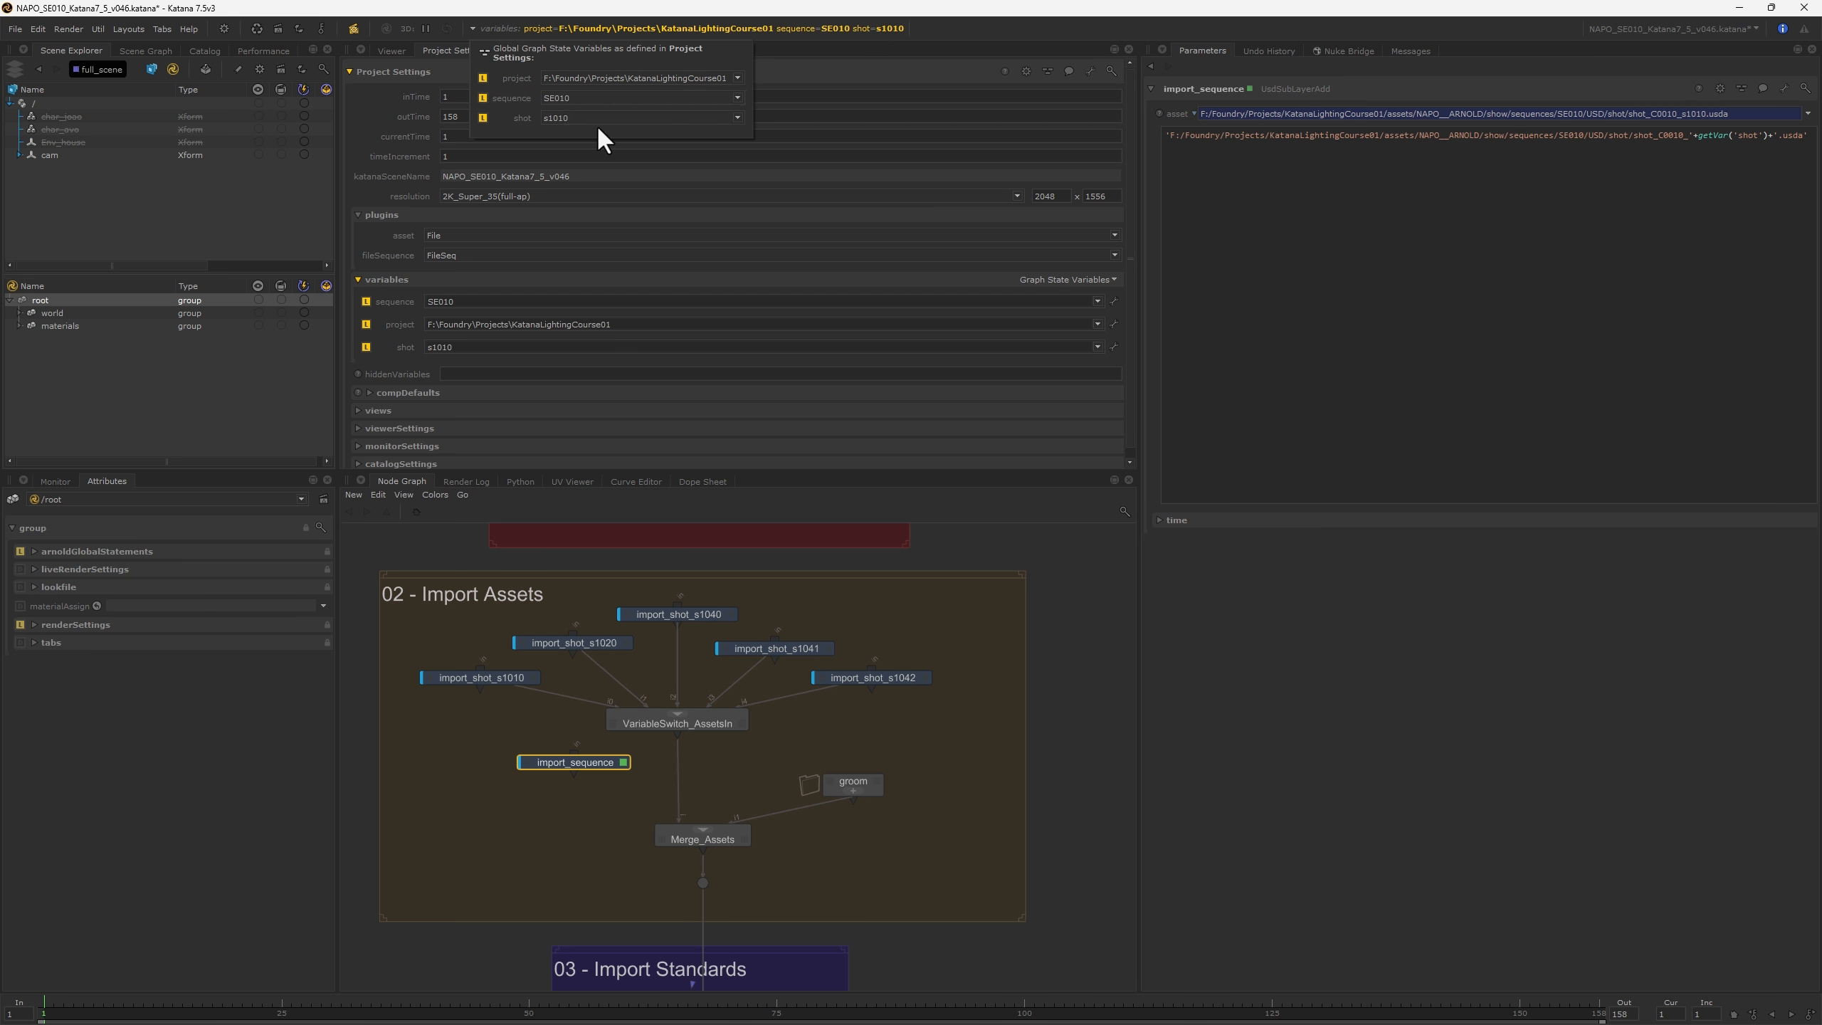
pyautogui.click(560, 118)
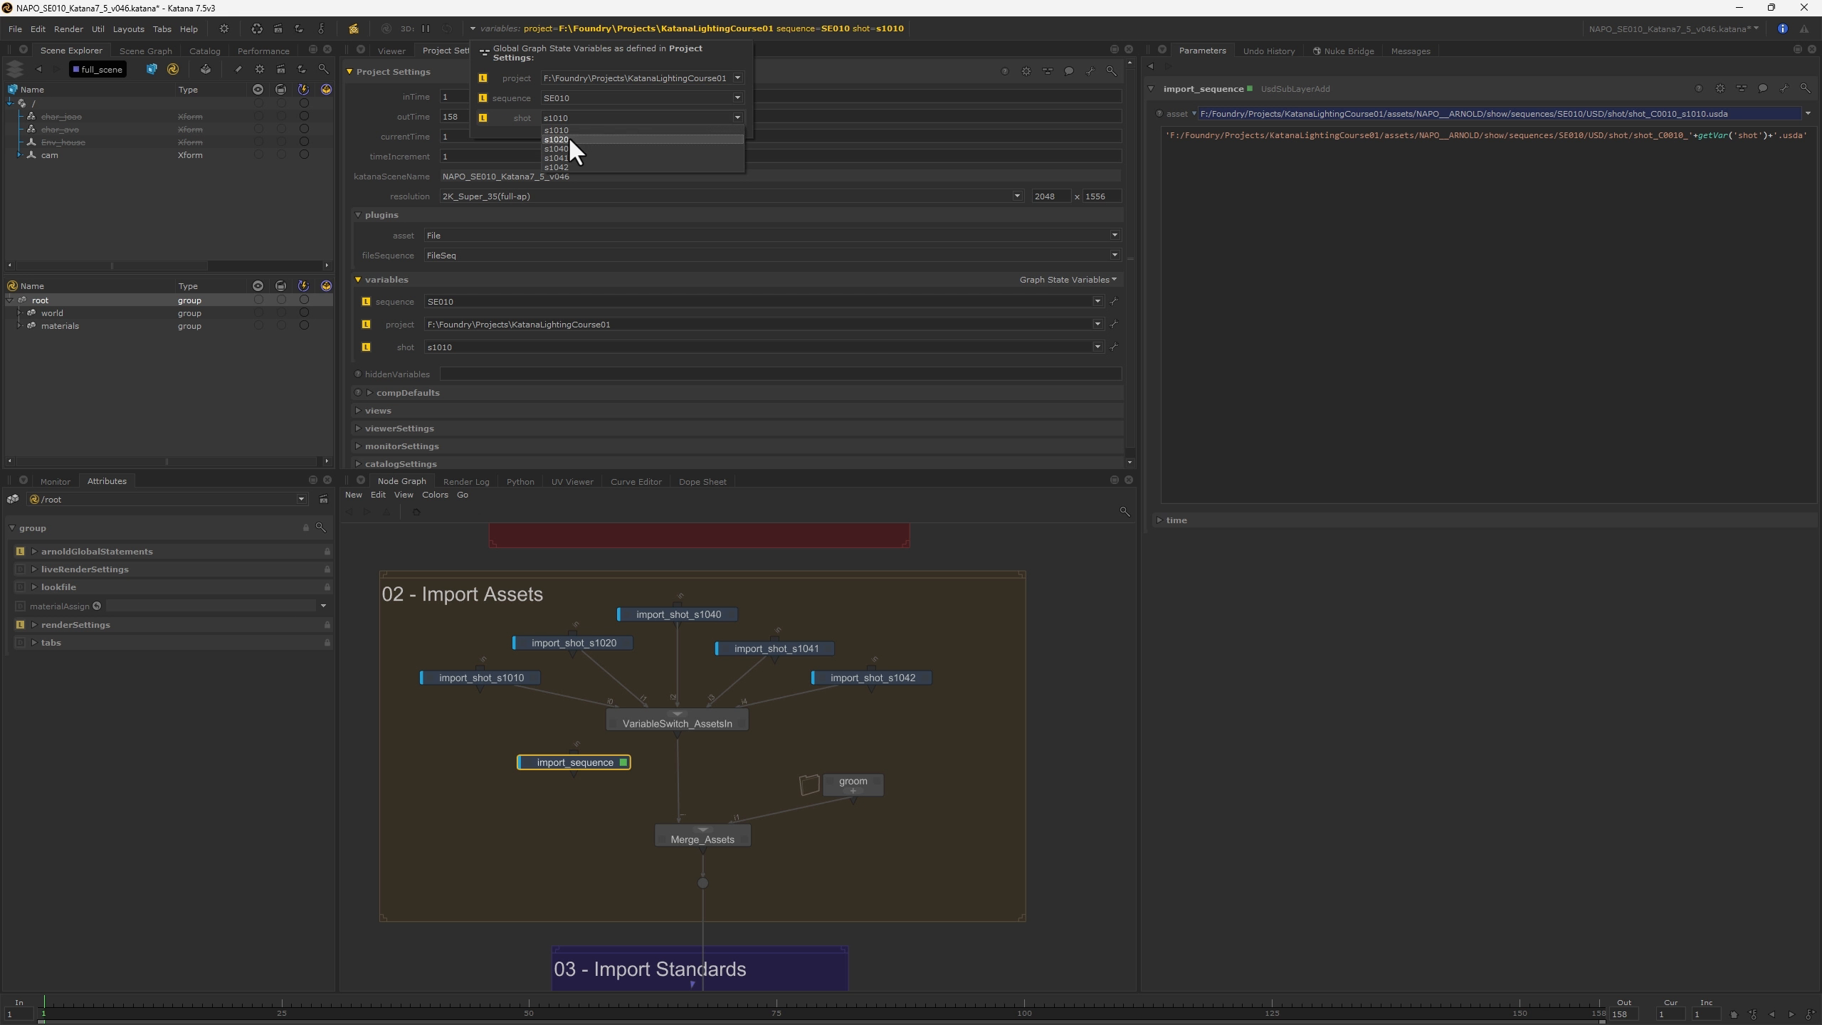
pyautogui.click(568, 138)
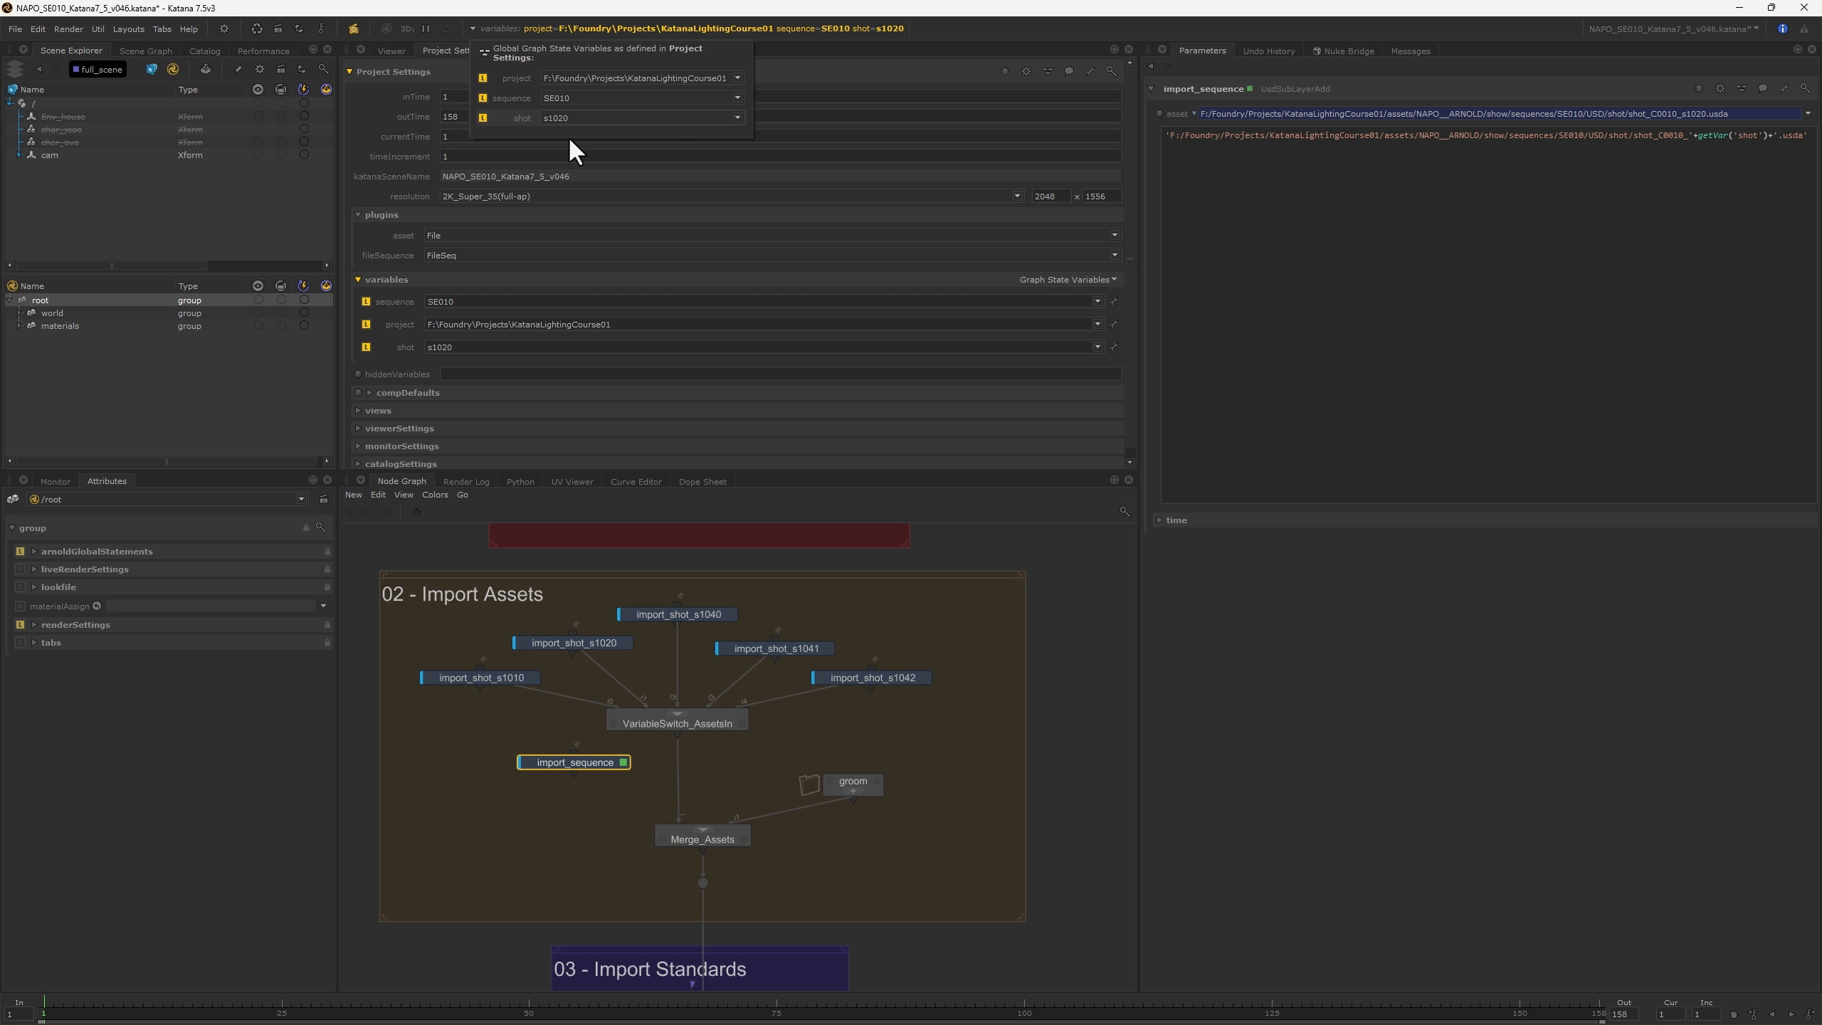
pyautogui.click(578, 116)
pyautogui.click(567, 130)
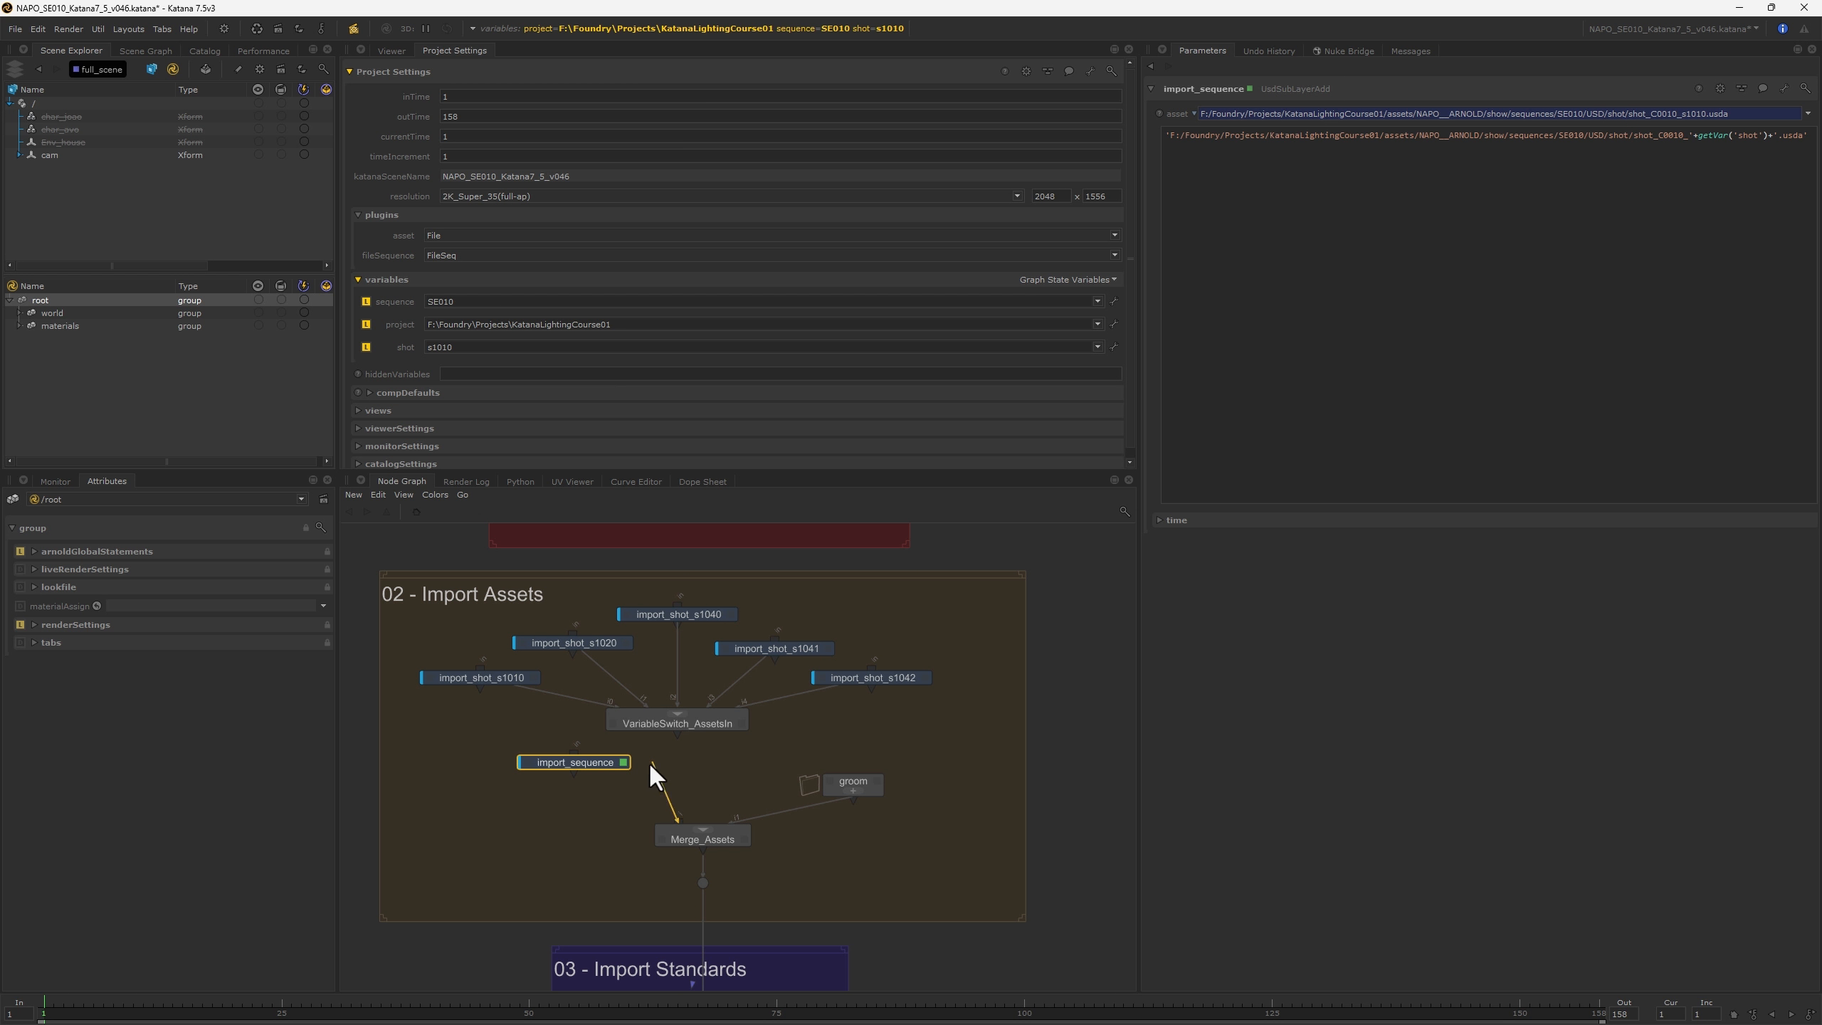
# - Wire import_sequence into Merge_Assets in place of VariableSwitch_AssetsIn, and highlight the five shot import nodes together with the switch it replaces
pyautogui.moveTo(677, 808); pyautogui.dragTo(735, 772)
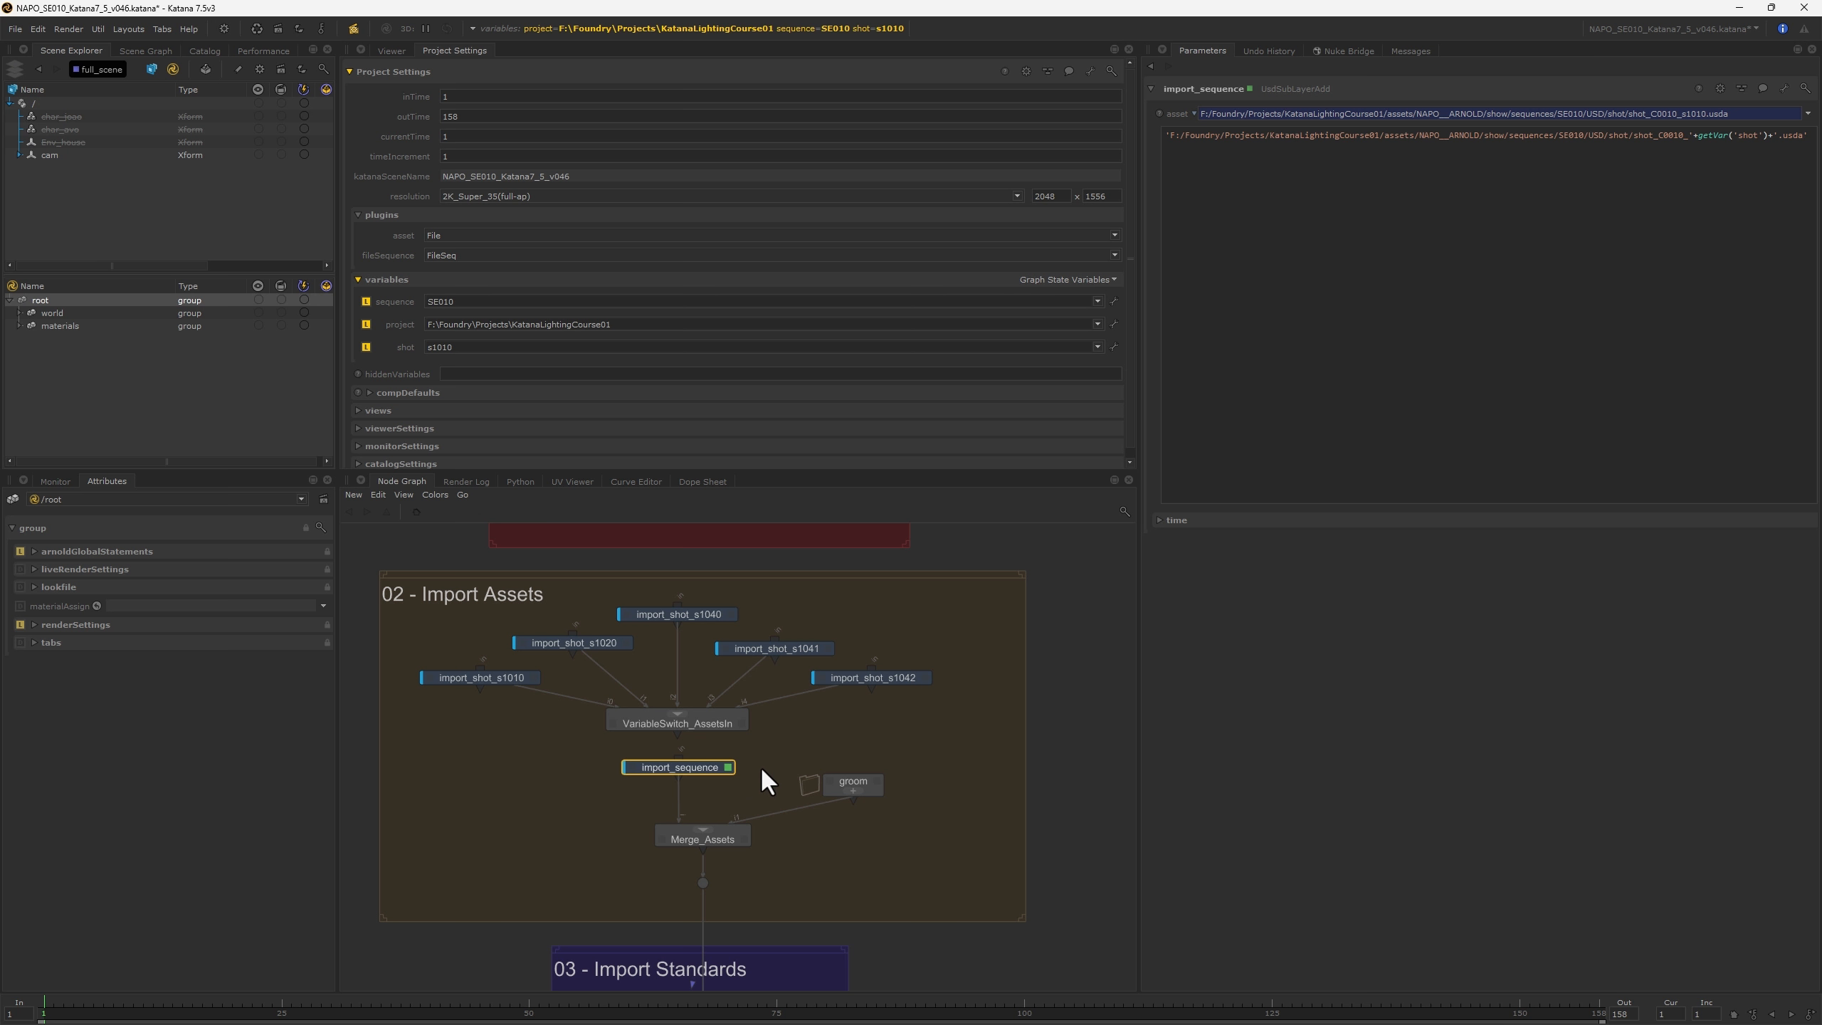
pyautogui.moveTo(772, 741); pyautogui.dragTo(510, 786)
pyautogui.click(782, 754)
pyautogui.moveTo(969, 598); pyautogui.dragTo(406, 741)
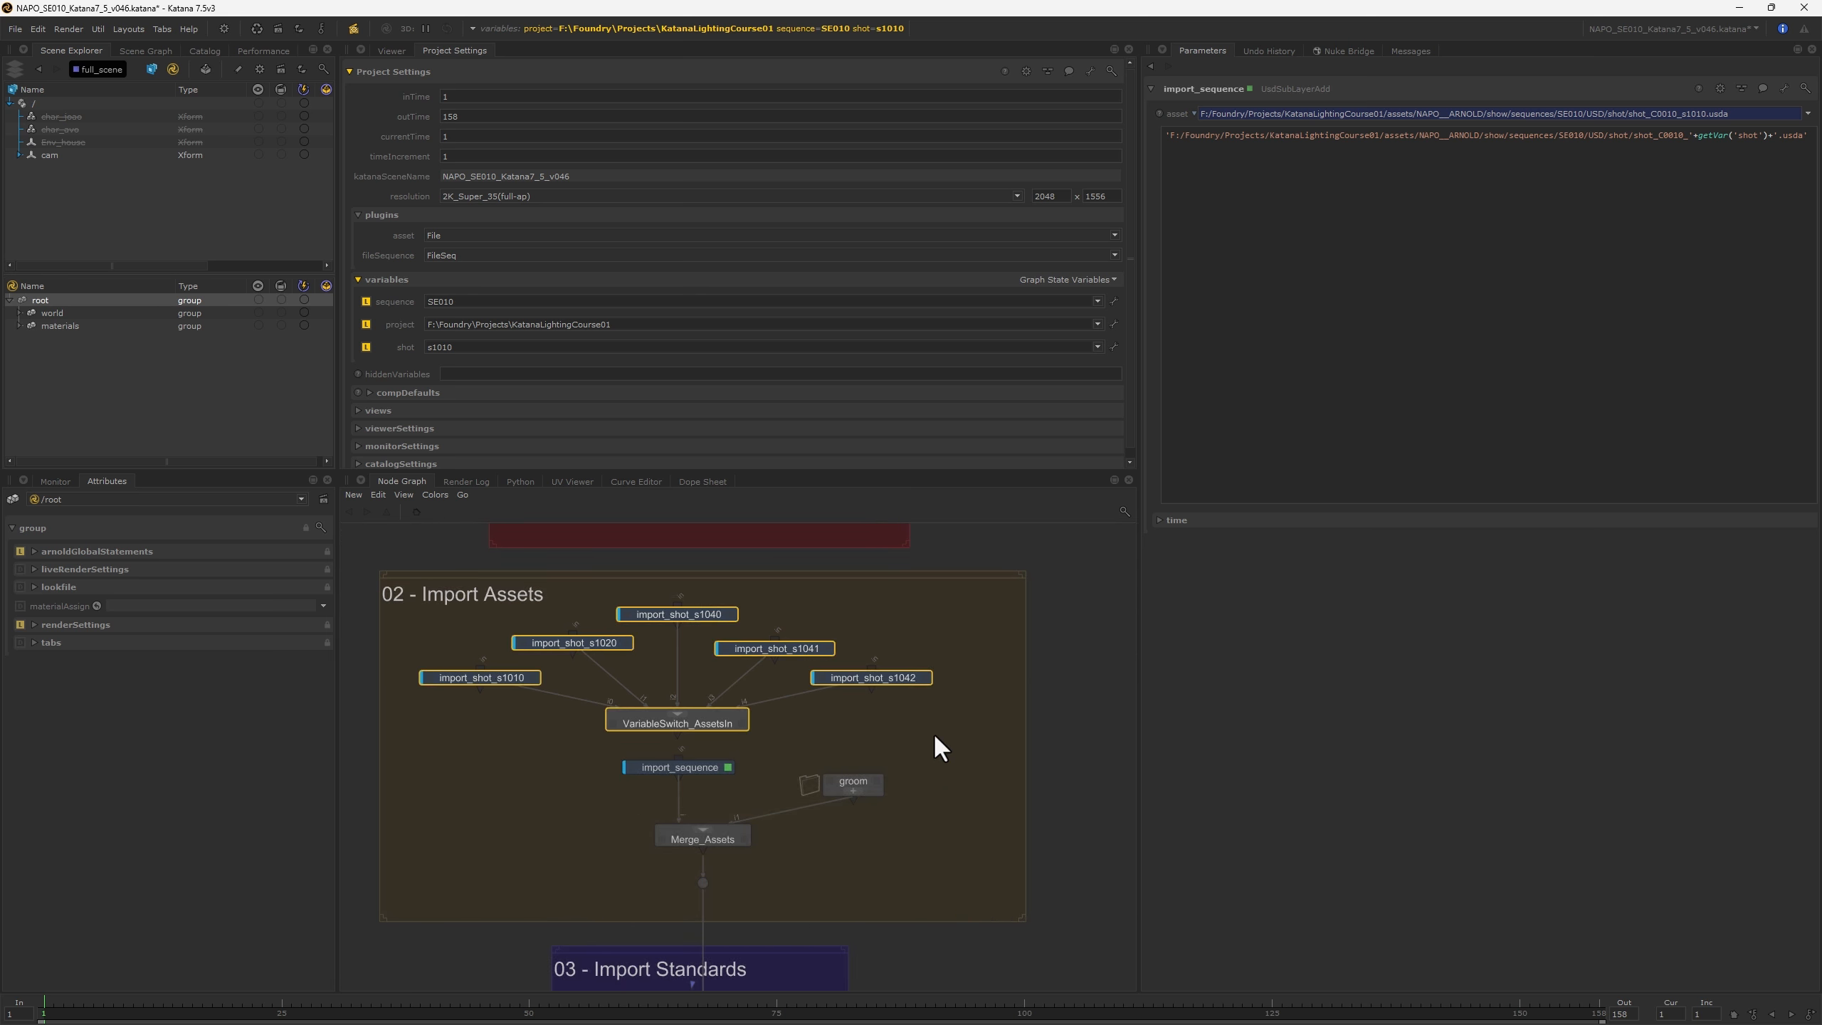
pyautogui.scroll(-10, 905, 729)
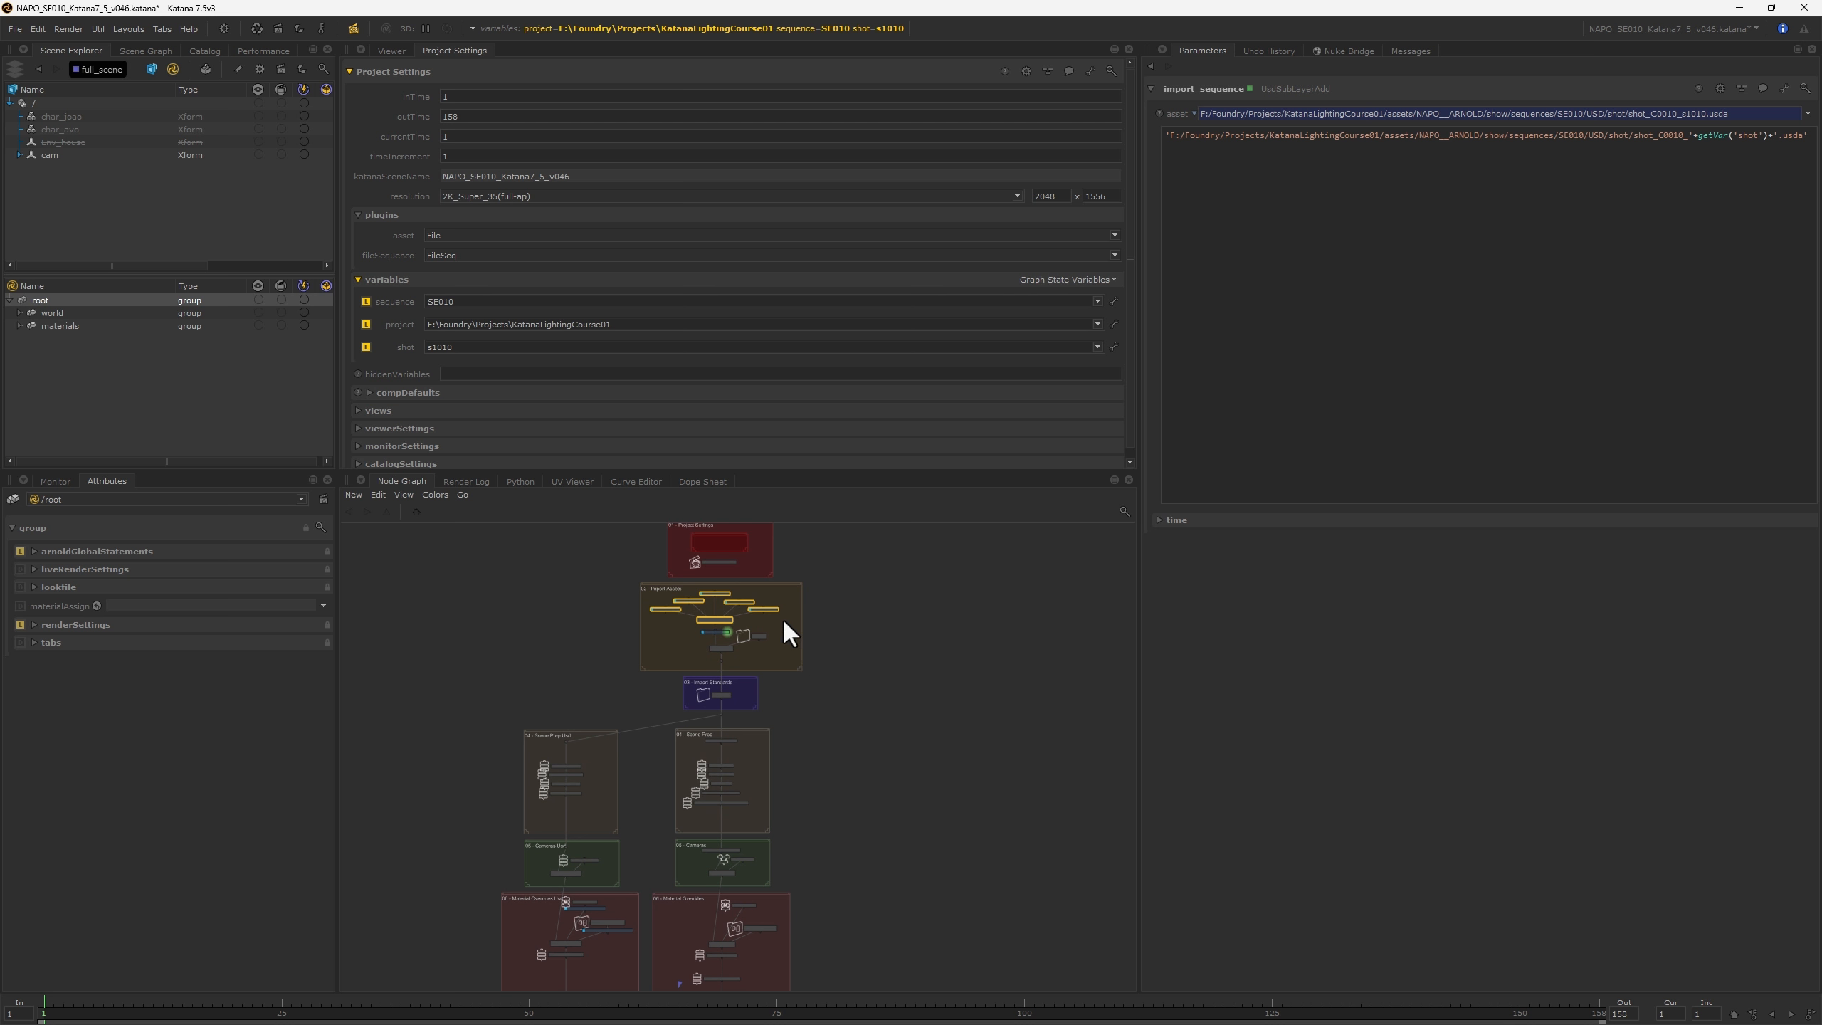
pyautogui.scroll(5, 789, 631)
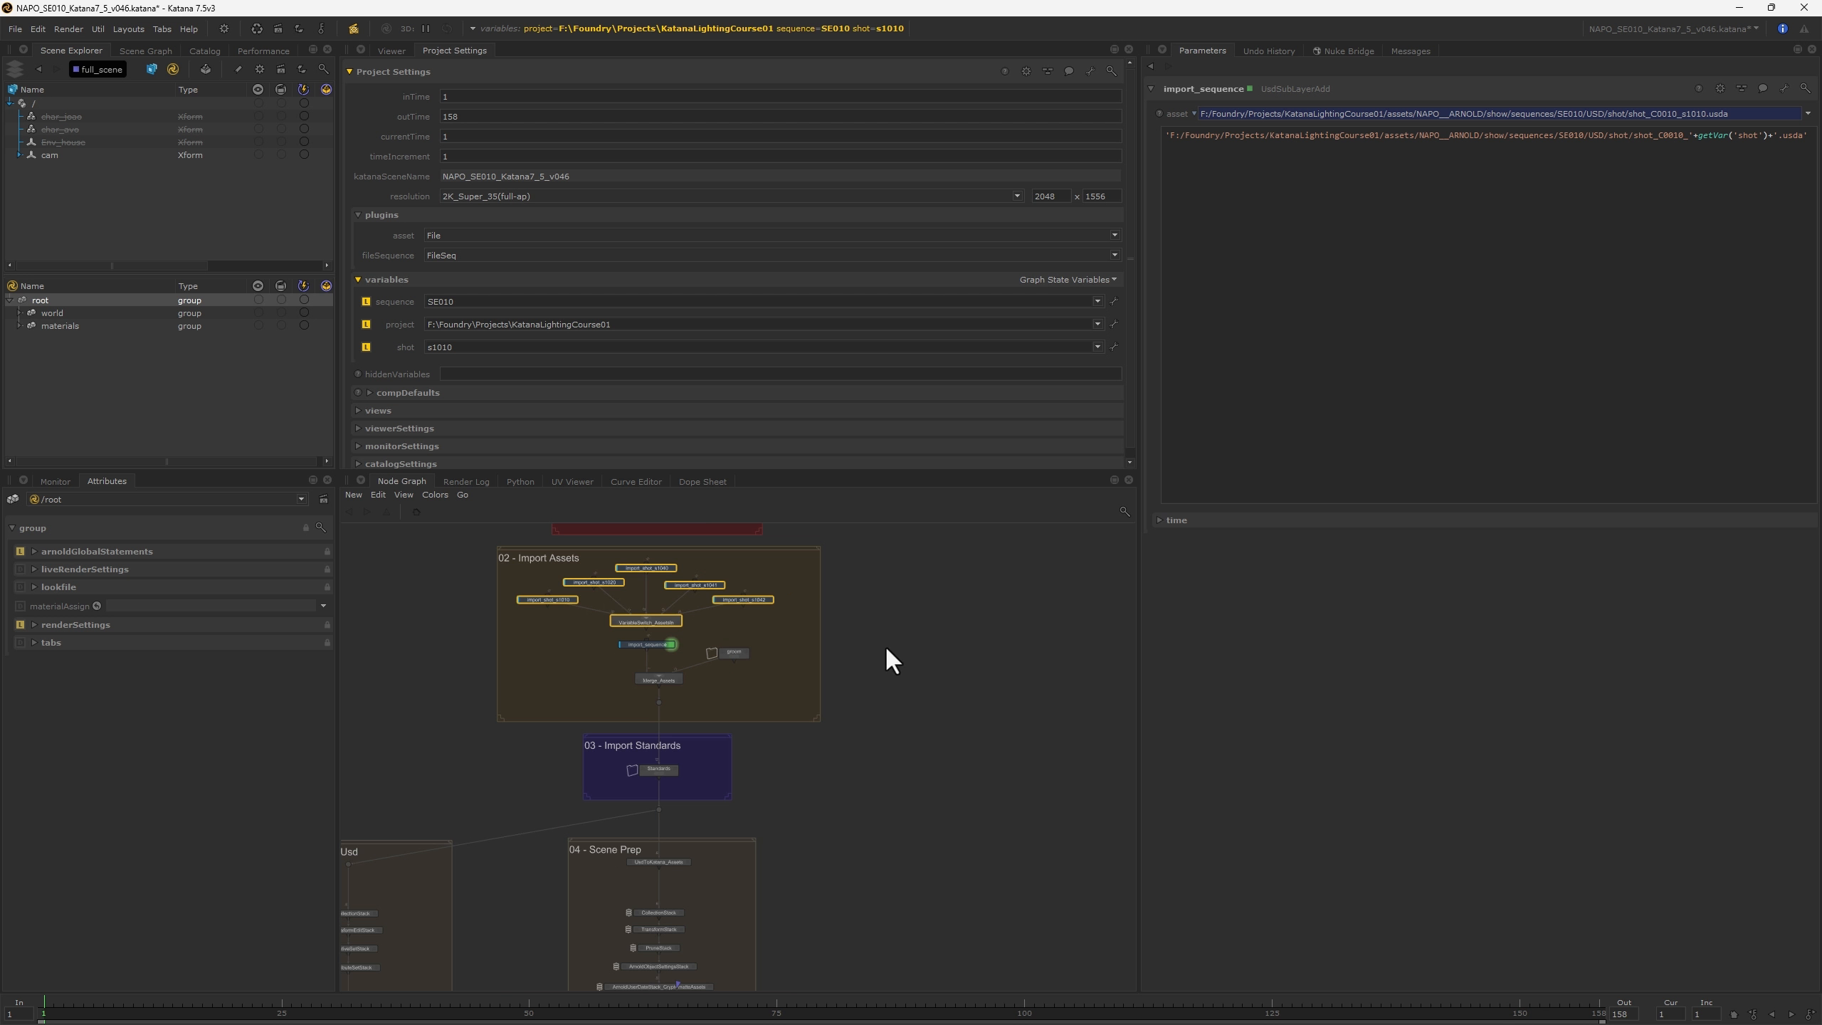
pyautogui.moveTo(835, 614); pyautogui.dragTo(912, 703, button='middle')
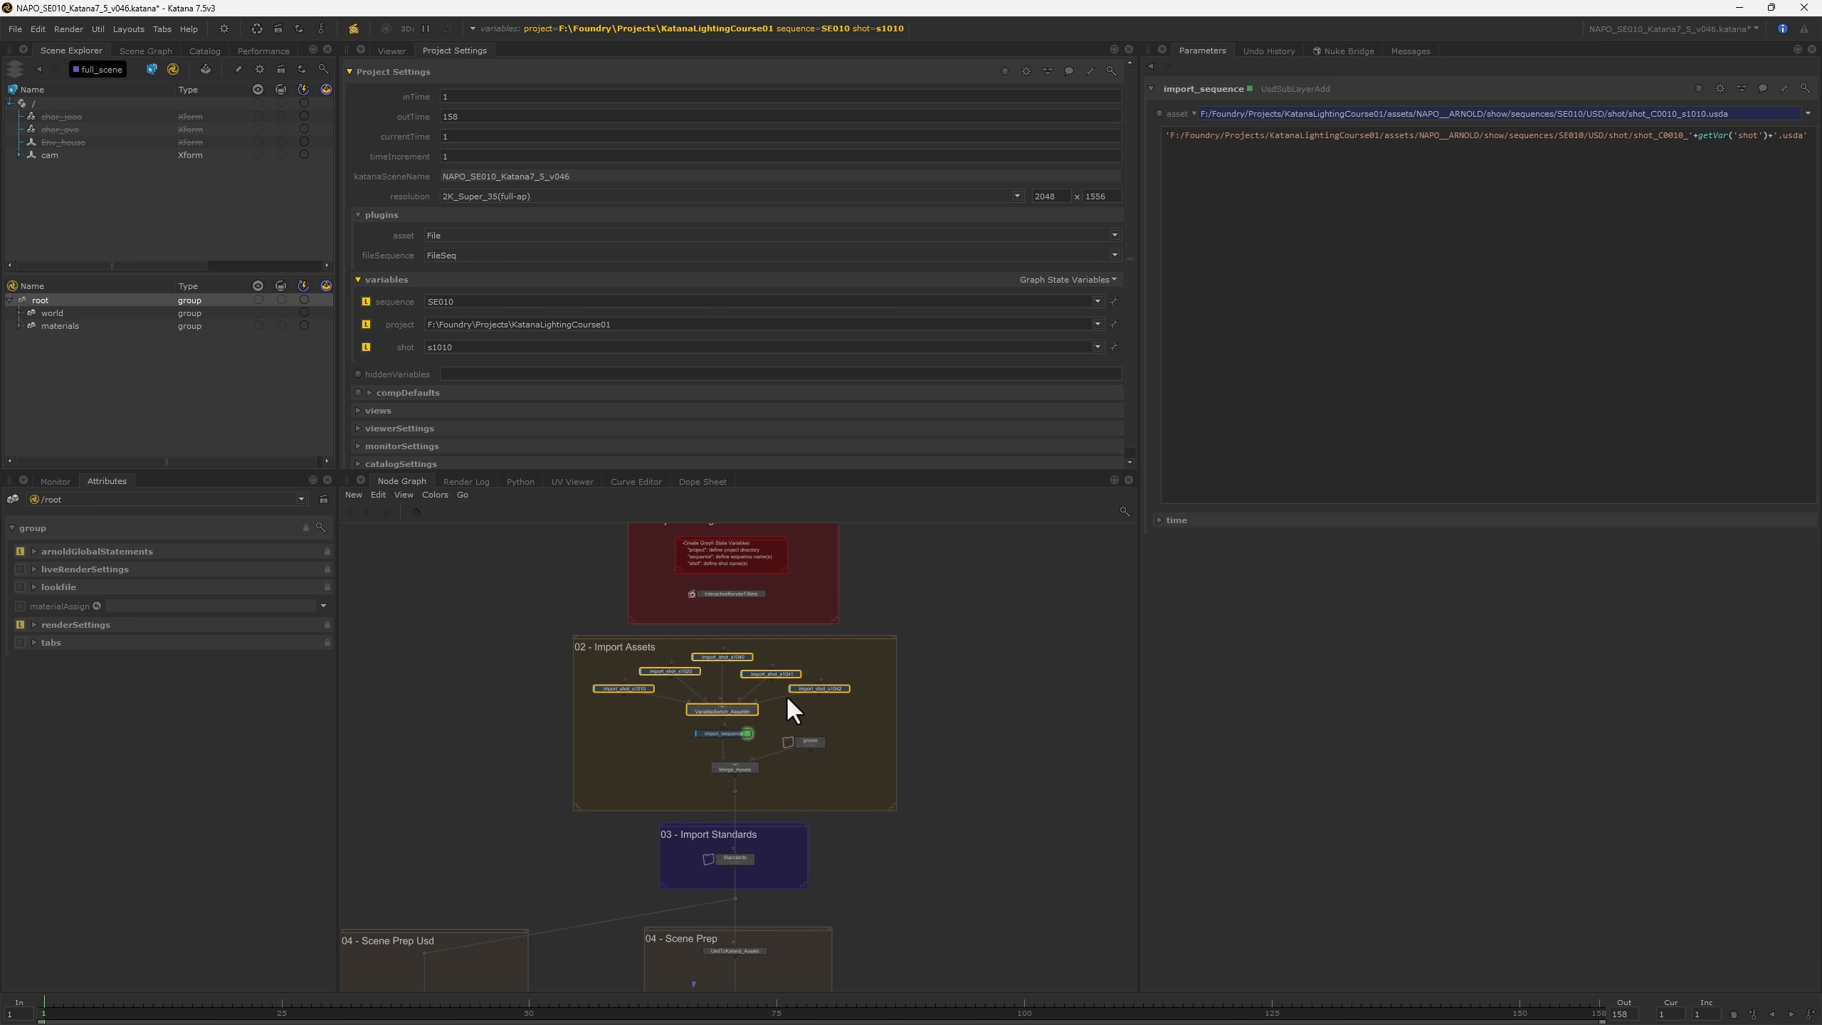
pyautogui.click(795, 725)
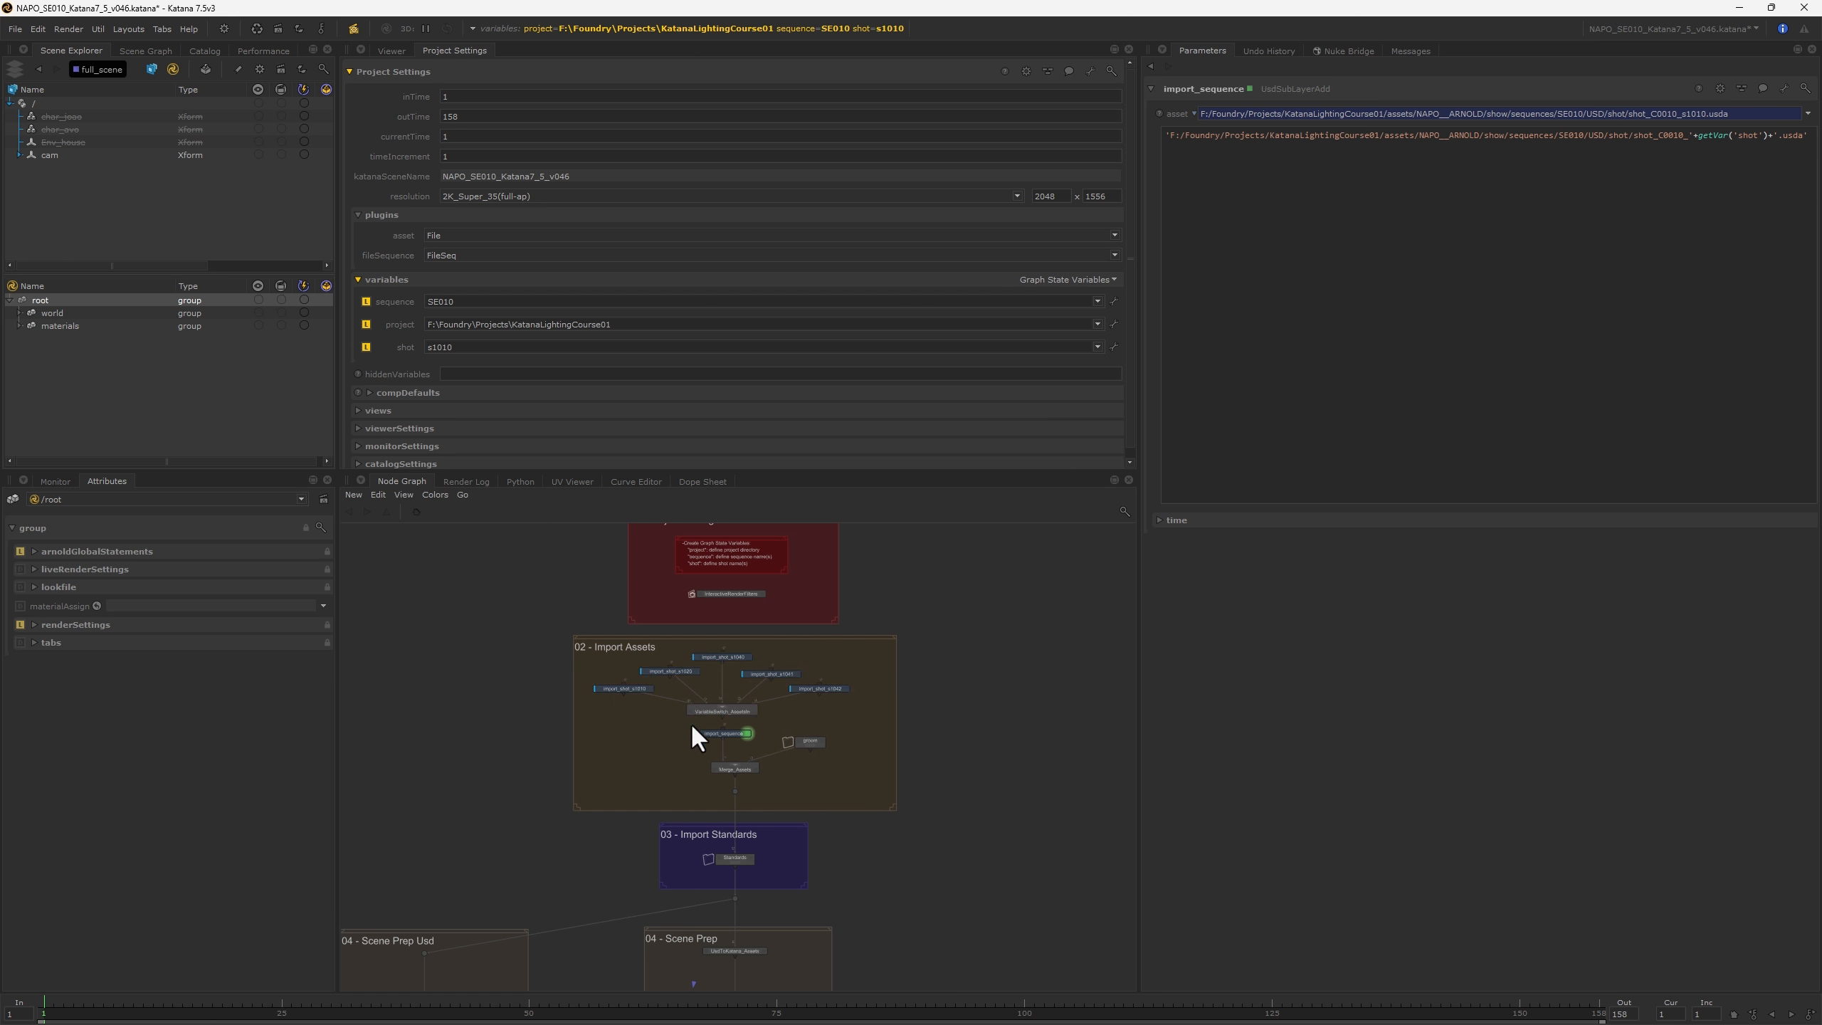
# - Move import_sequence aside and reconnect VariableSwitch_AssetsIn to the first input of Merge_Assets
pyautogui.scroll(10, 717, 729)
pyautogui.moveTo(722, 740); pyautogui.dragTo(585, 761)
pyautogui.click(648, 793)
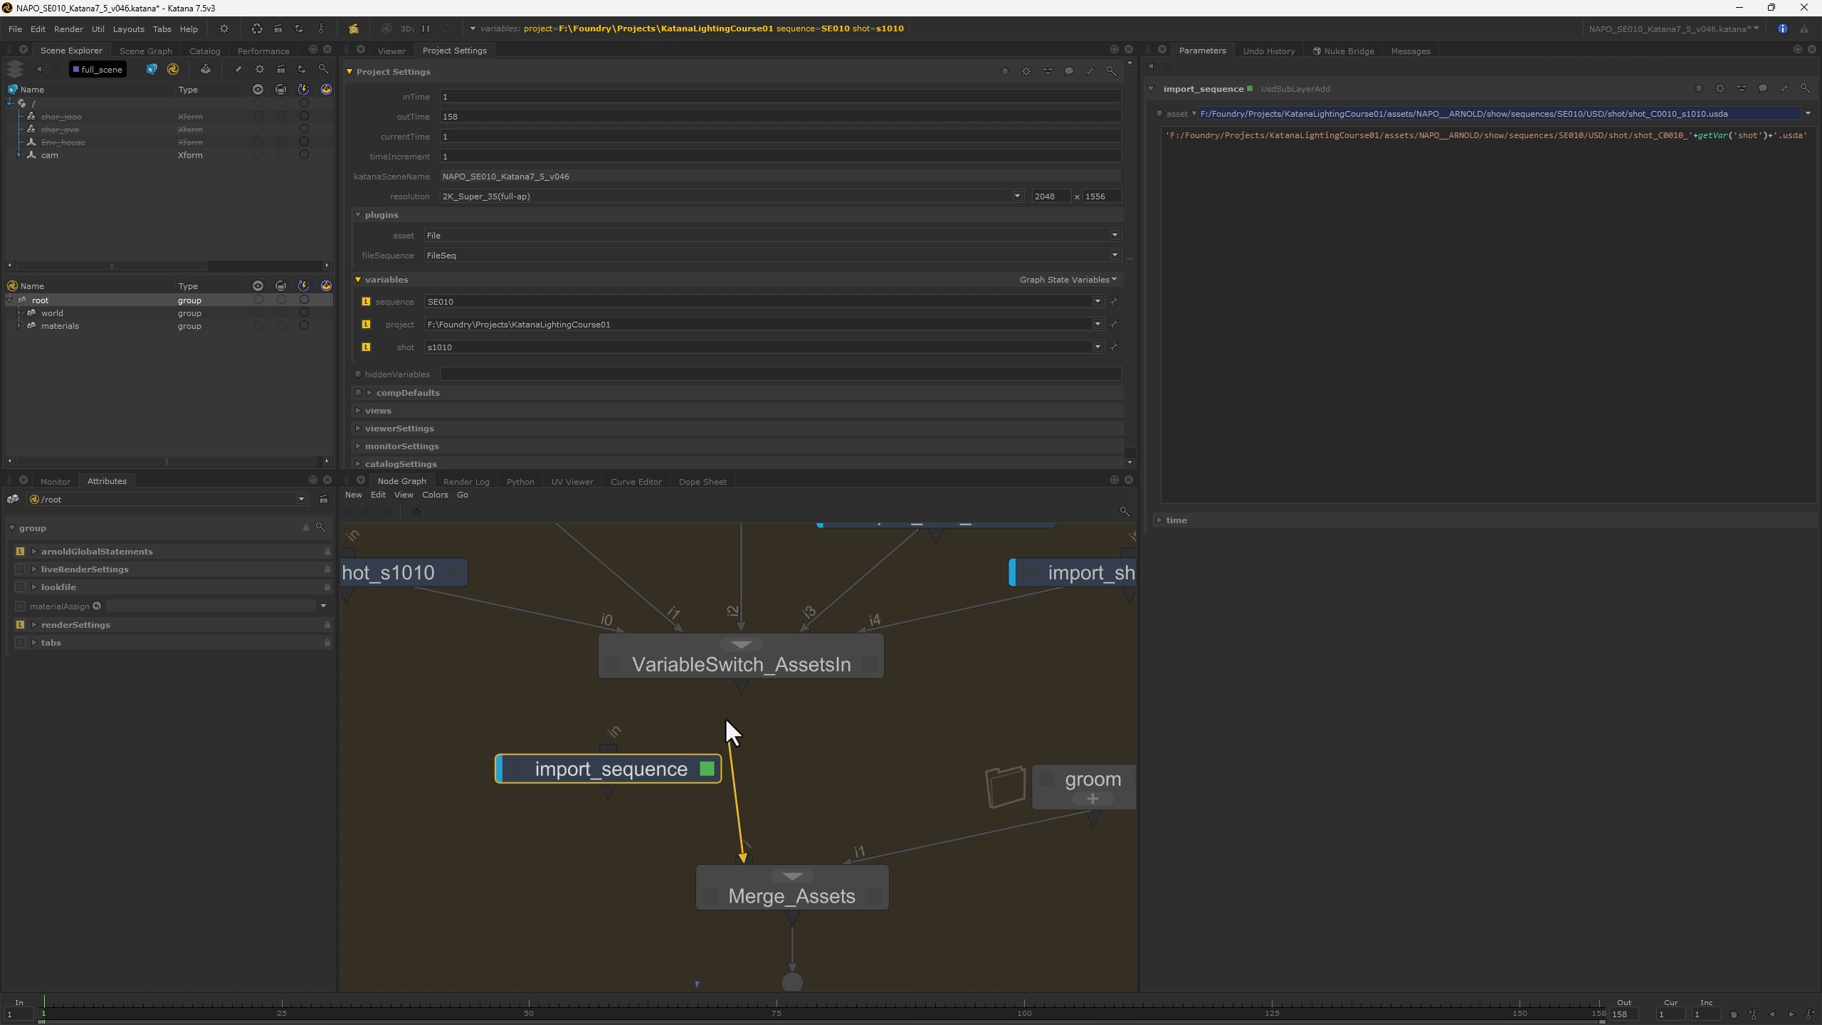
pyautogui.click(743, 686)
pyautogui.scroll(-10, 763, 704)
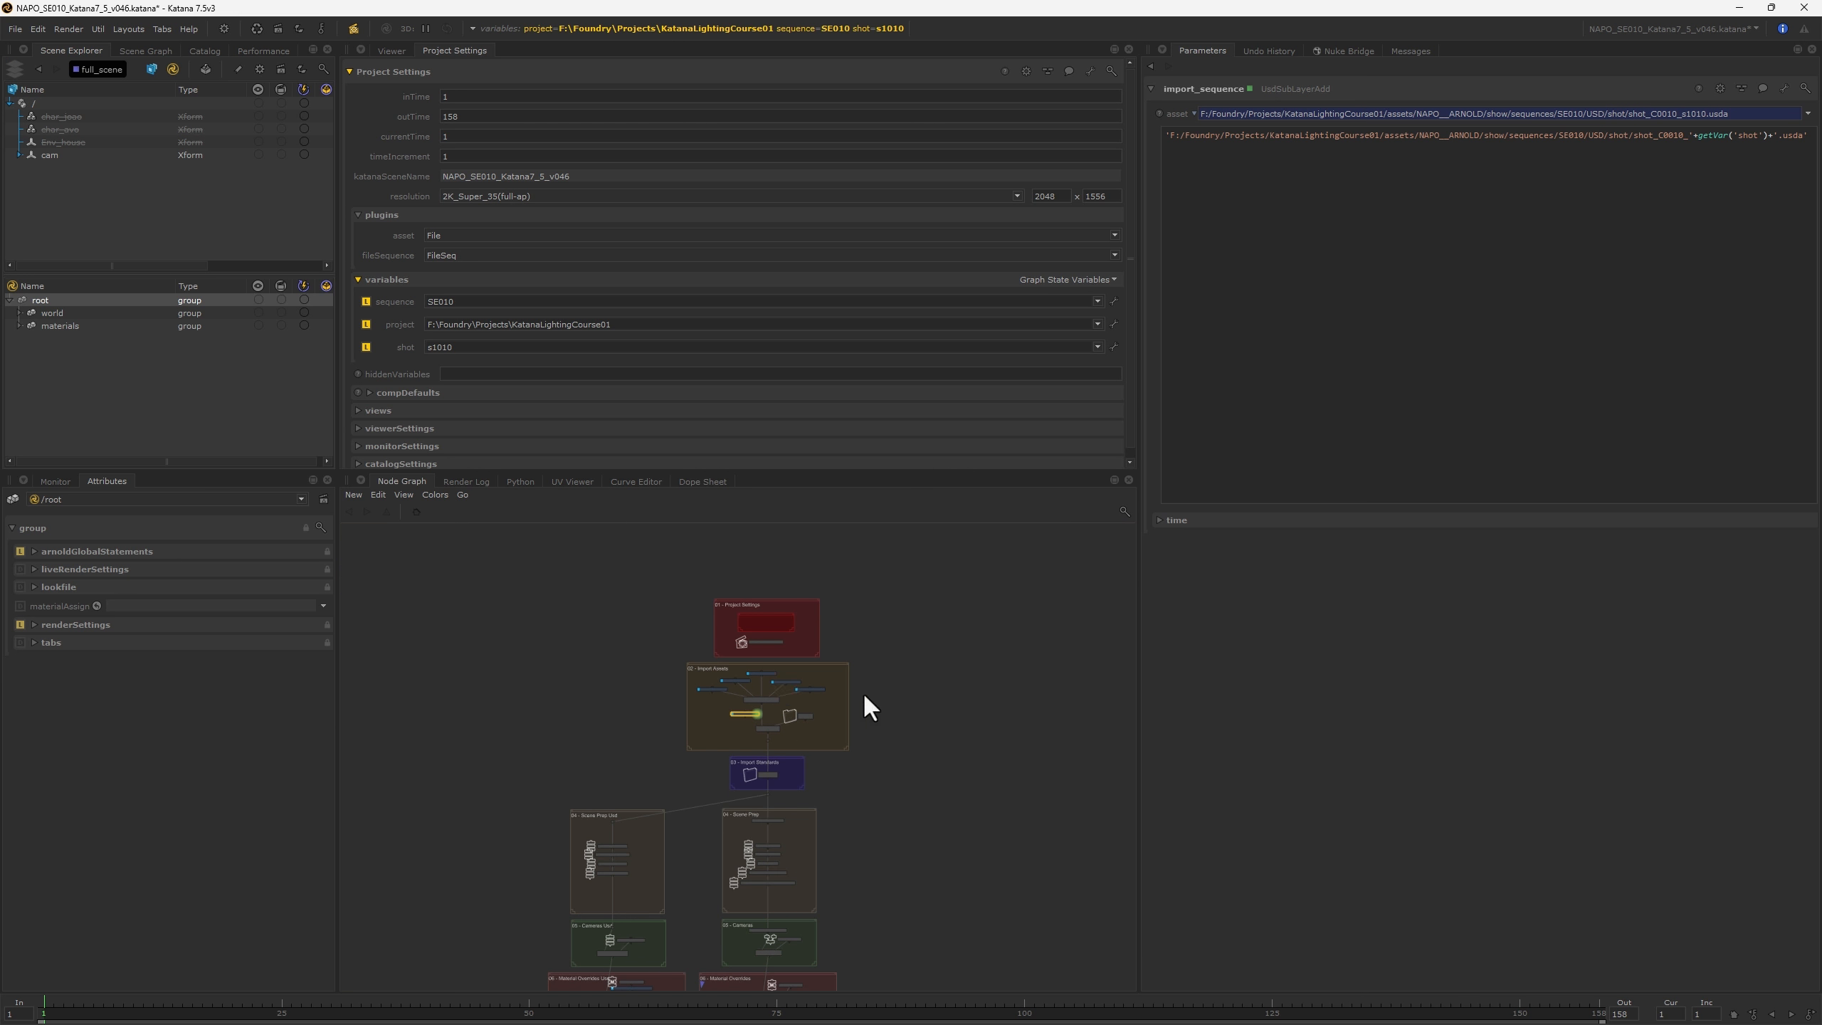
pyautogui.scroll(10, 766, 701)
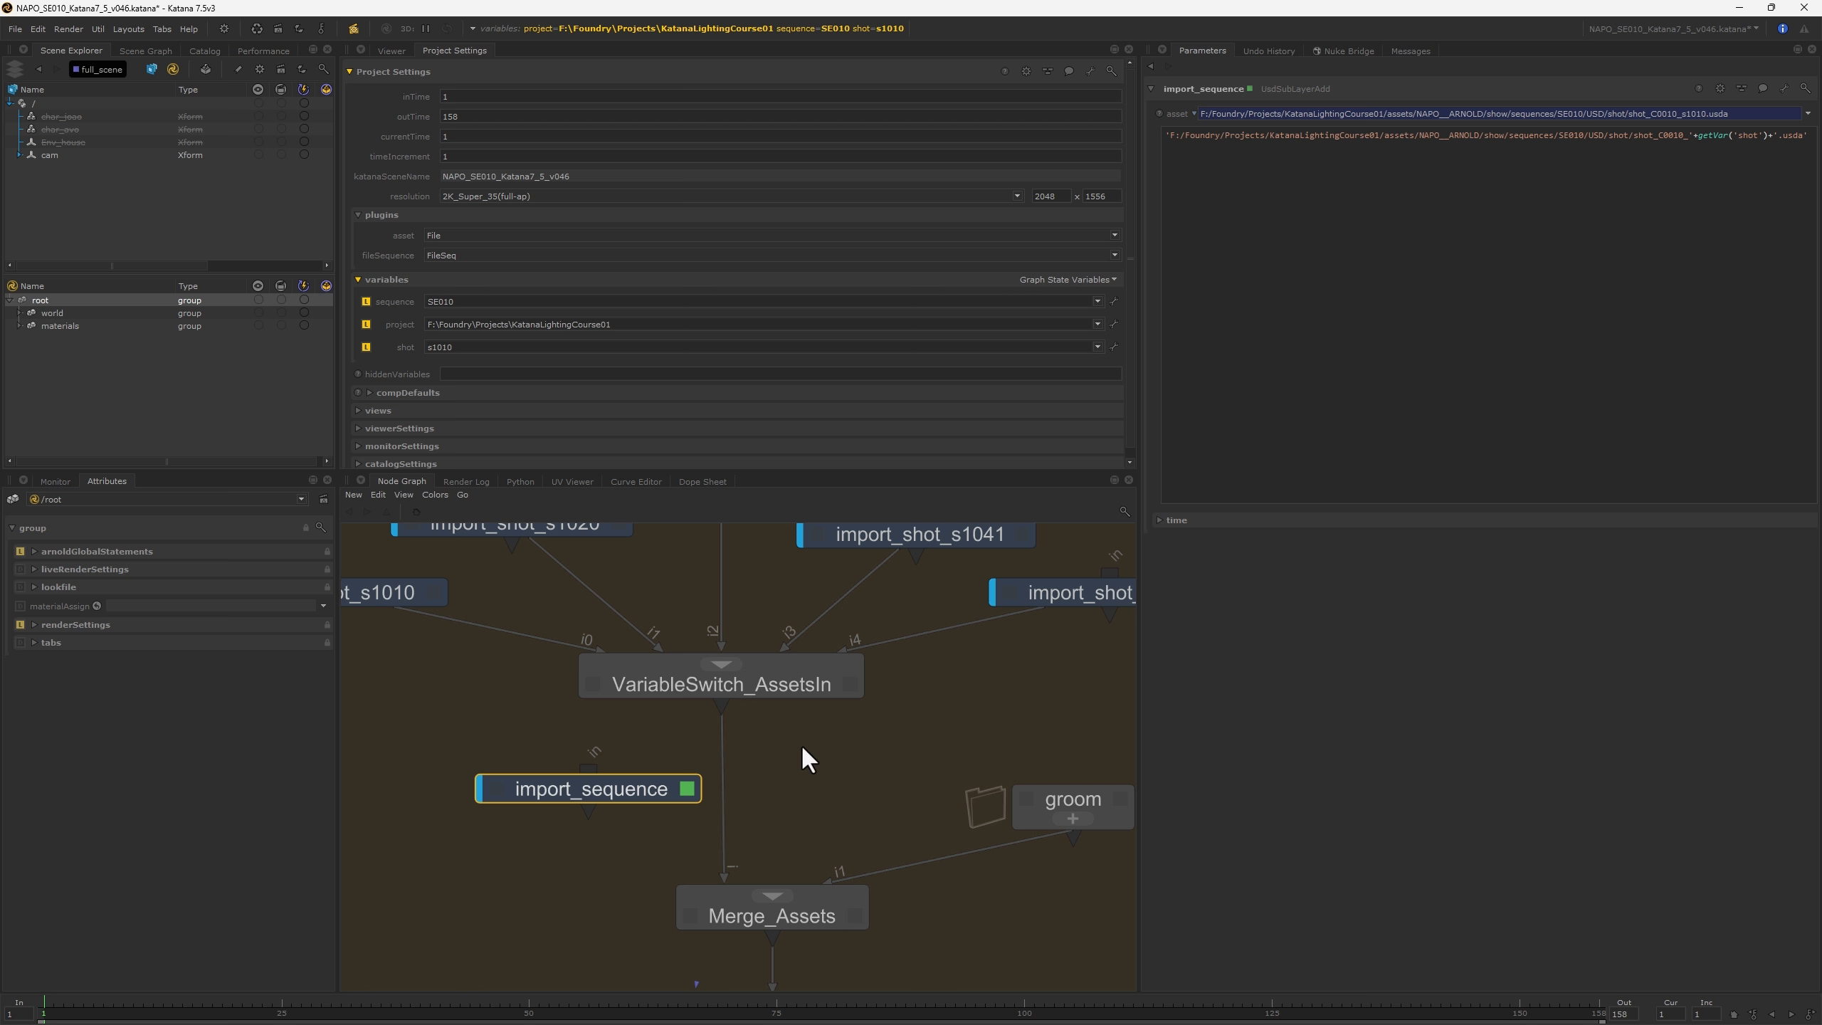
pyautogui.scroll(-4, 802, 749)
pyautogui.click(664, 721)
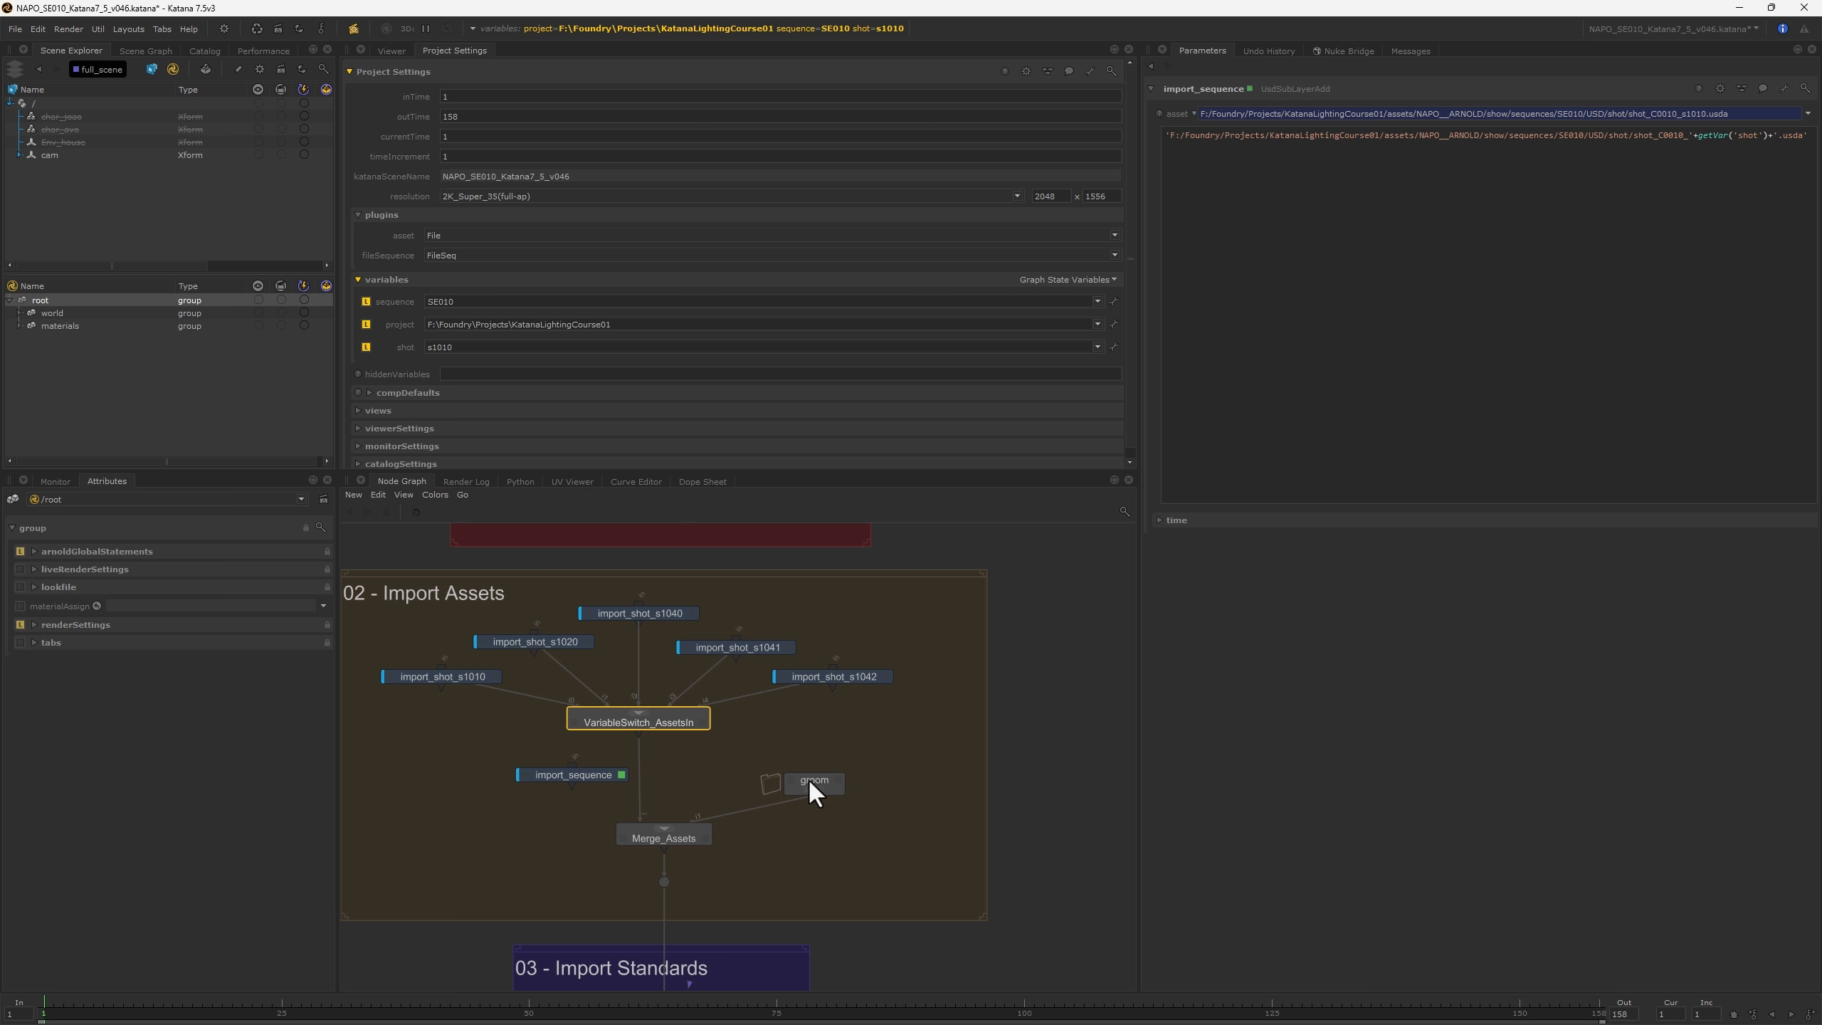
# - Enter the groom group, look over its ArnoldXGen, VariableSwitch and material nodes, and return to the main node graph
pyautogui.moveTo(858, 786); pyautogui.dragTo(907, 764, button='middle')
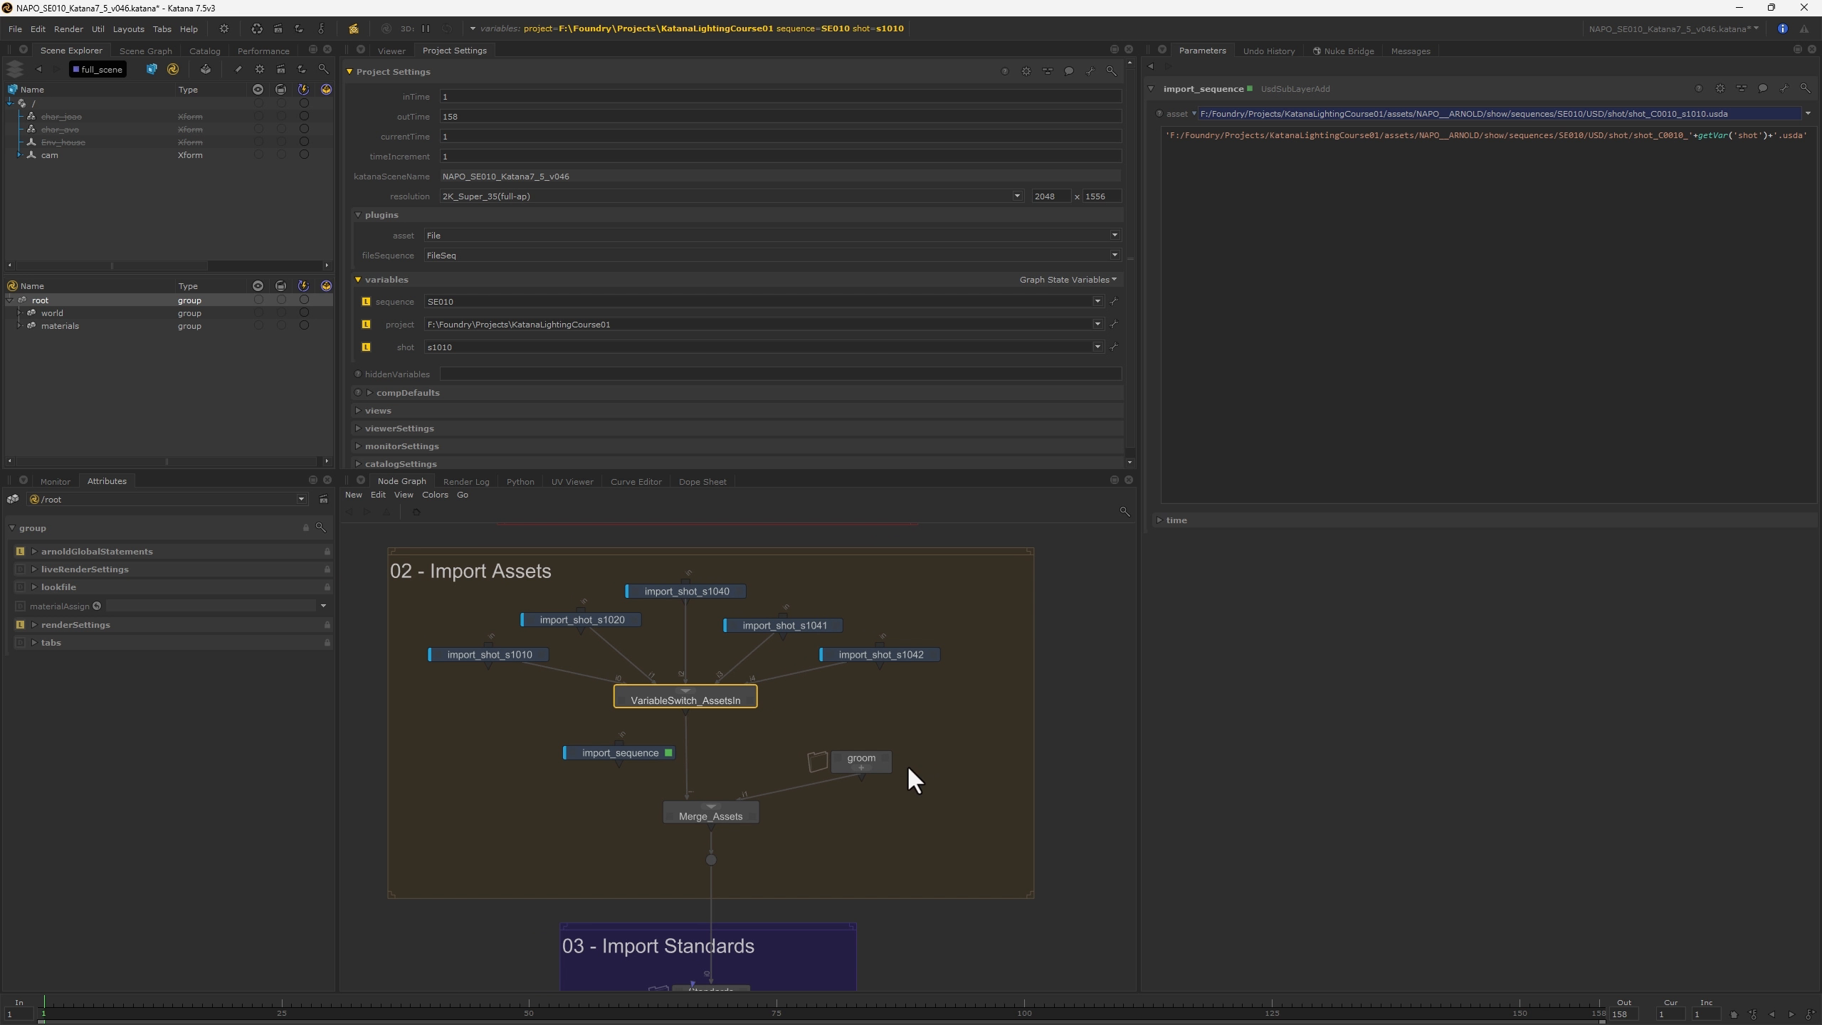
pyautogui.scroll(3, 860, 768)
pyautogui.click(962, 804)
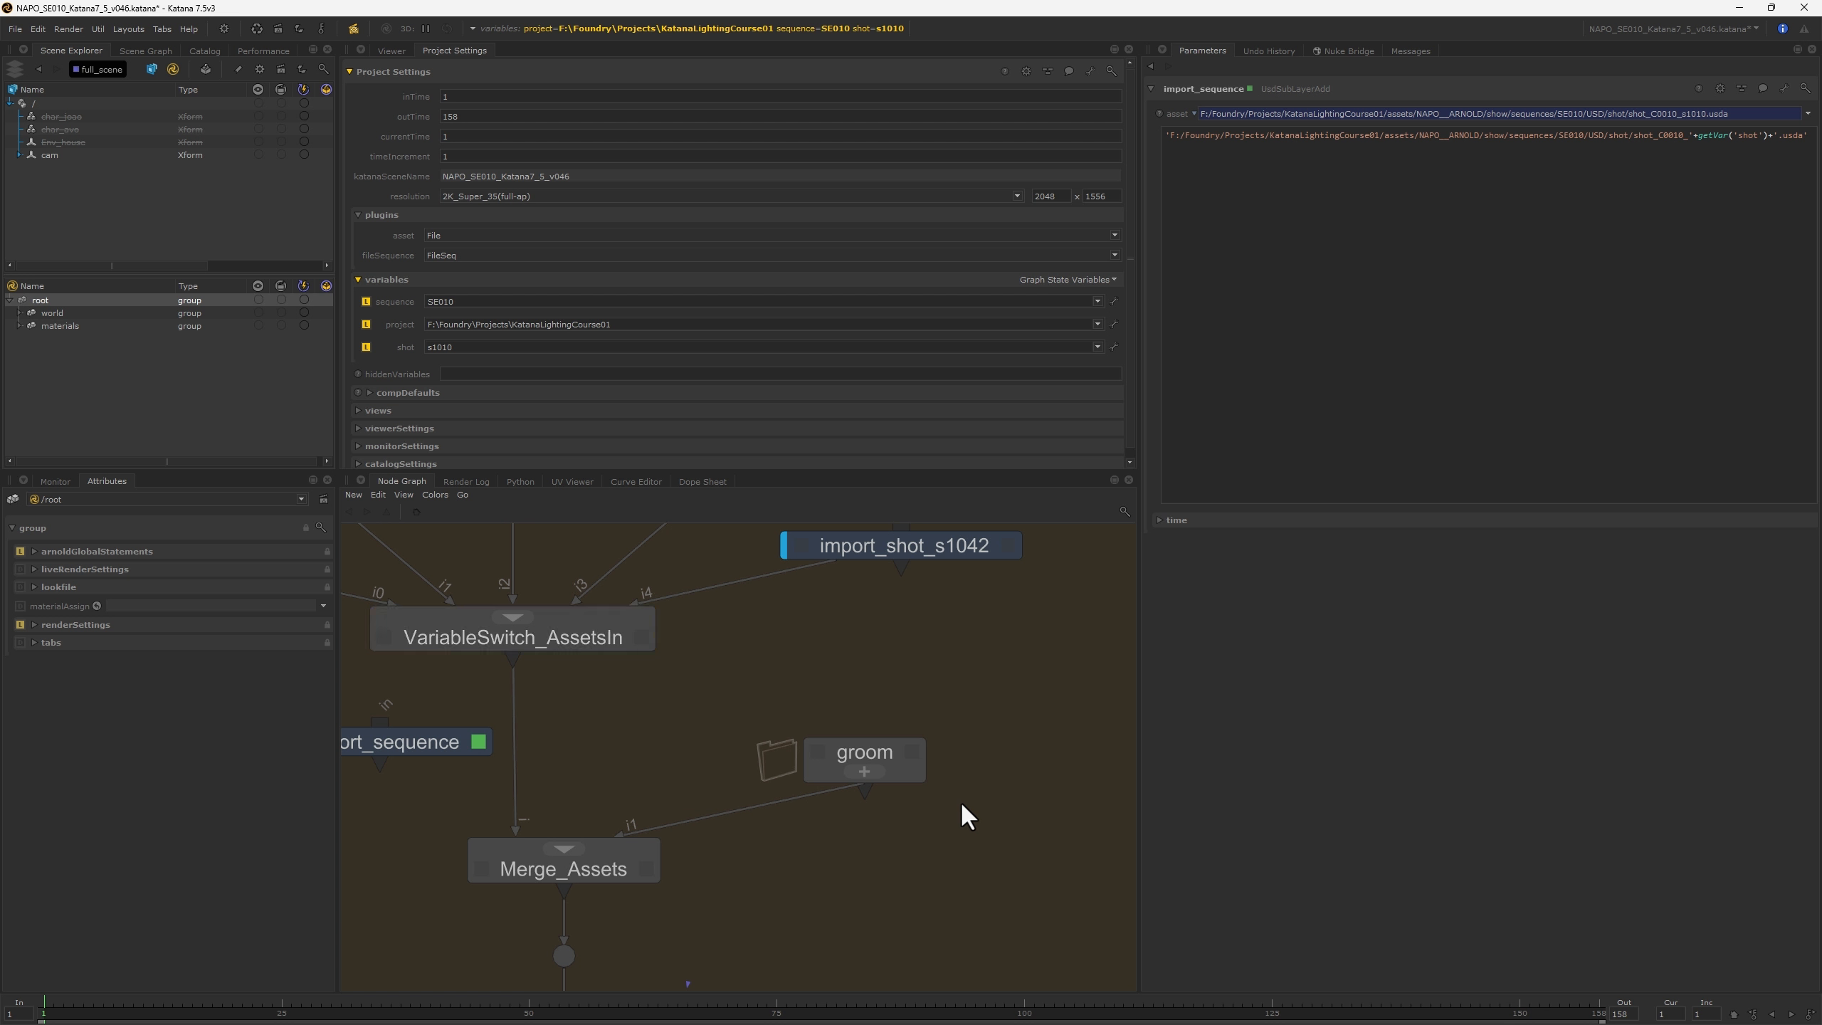
pyautogui.rightClick(858, 752)
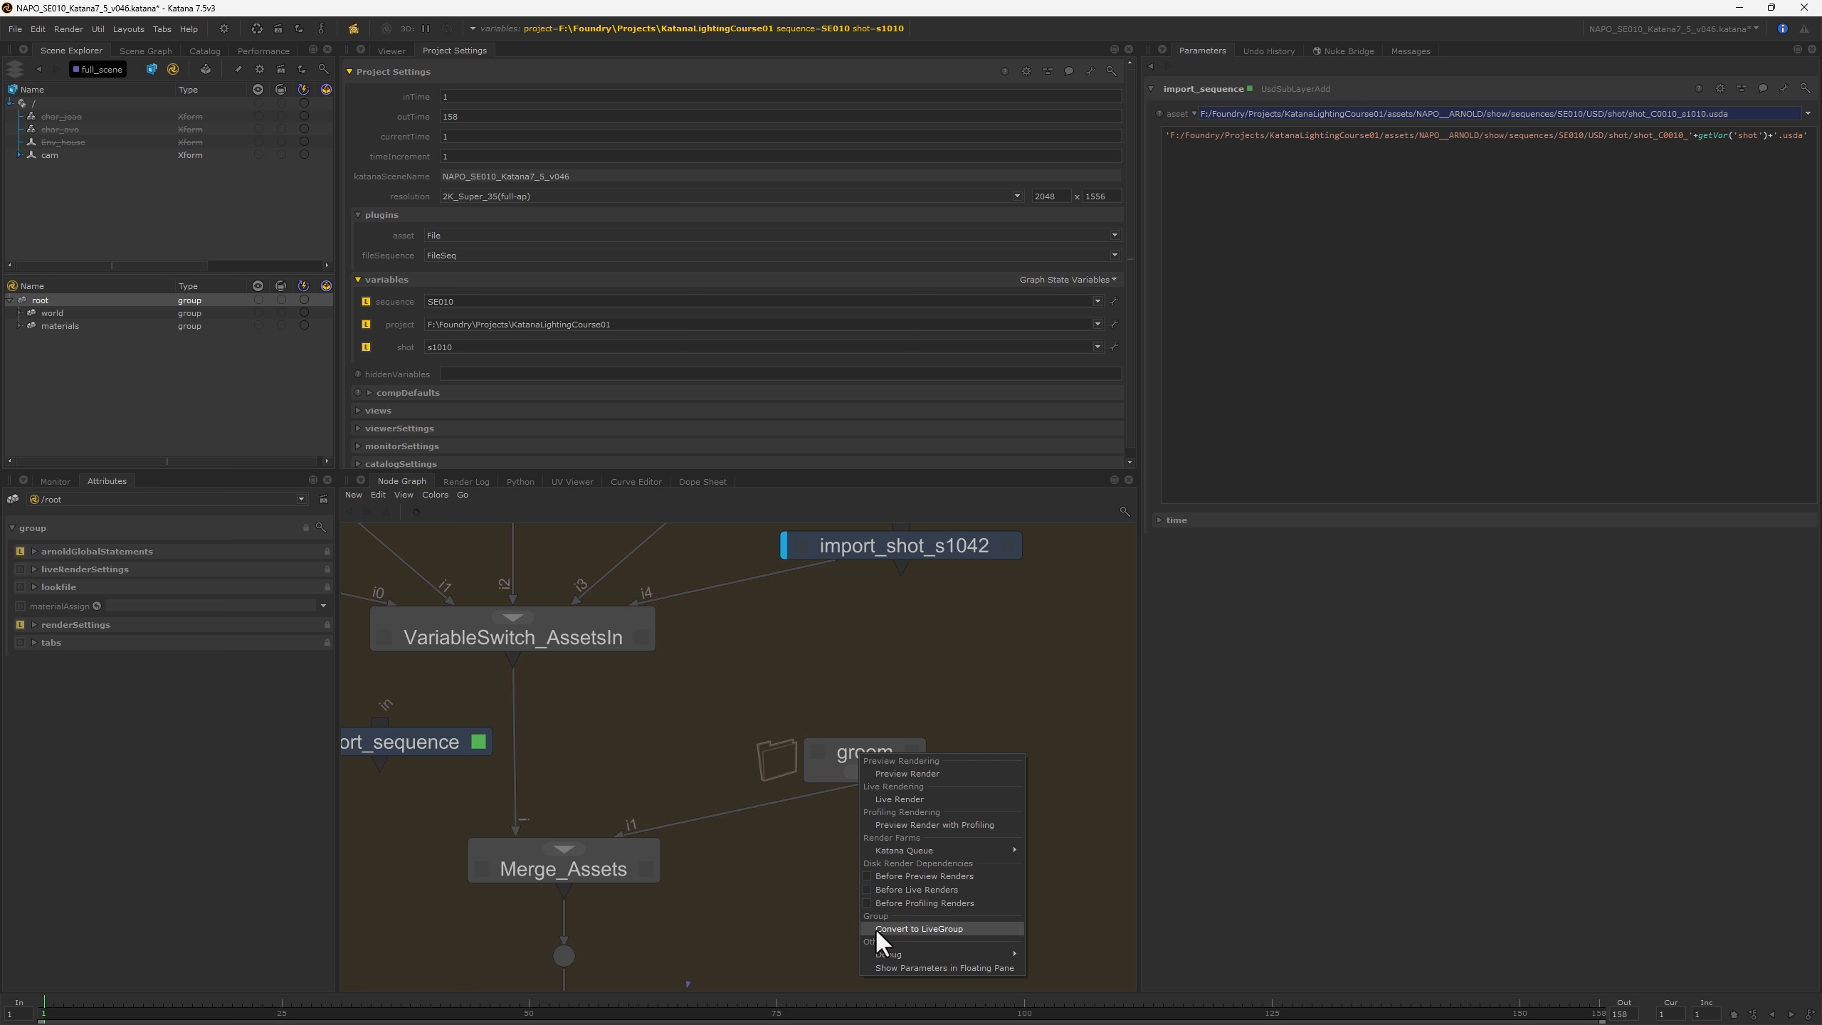
pyautogui.click(877, 749)
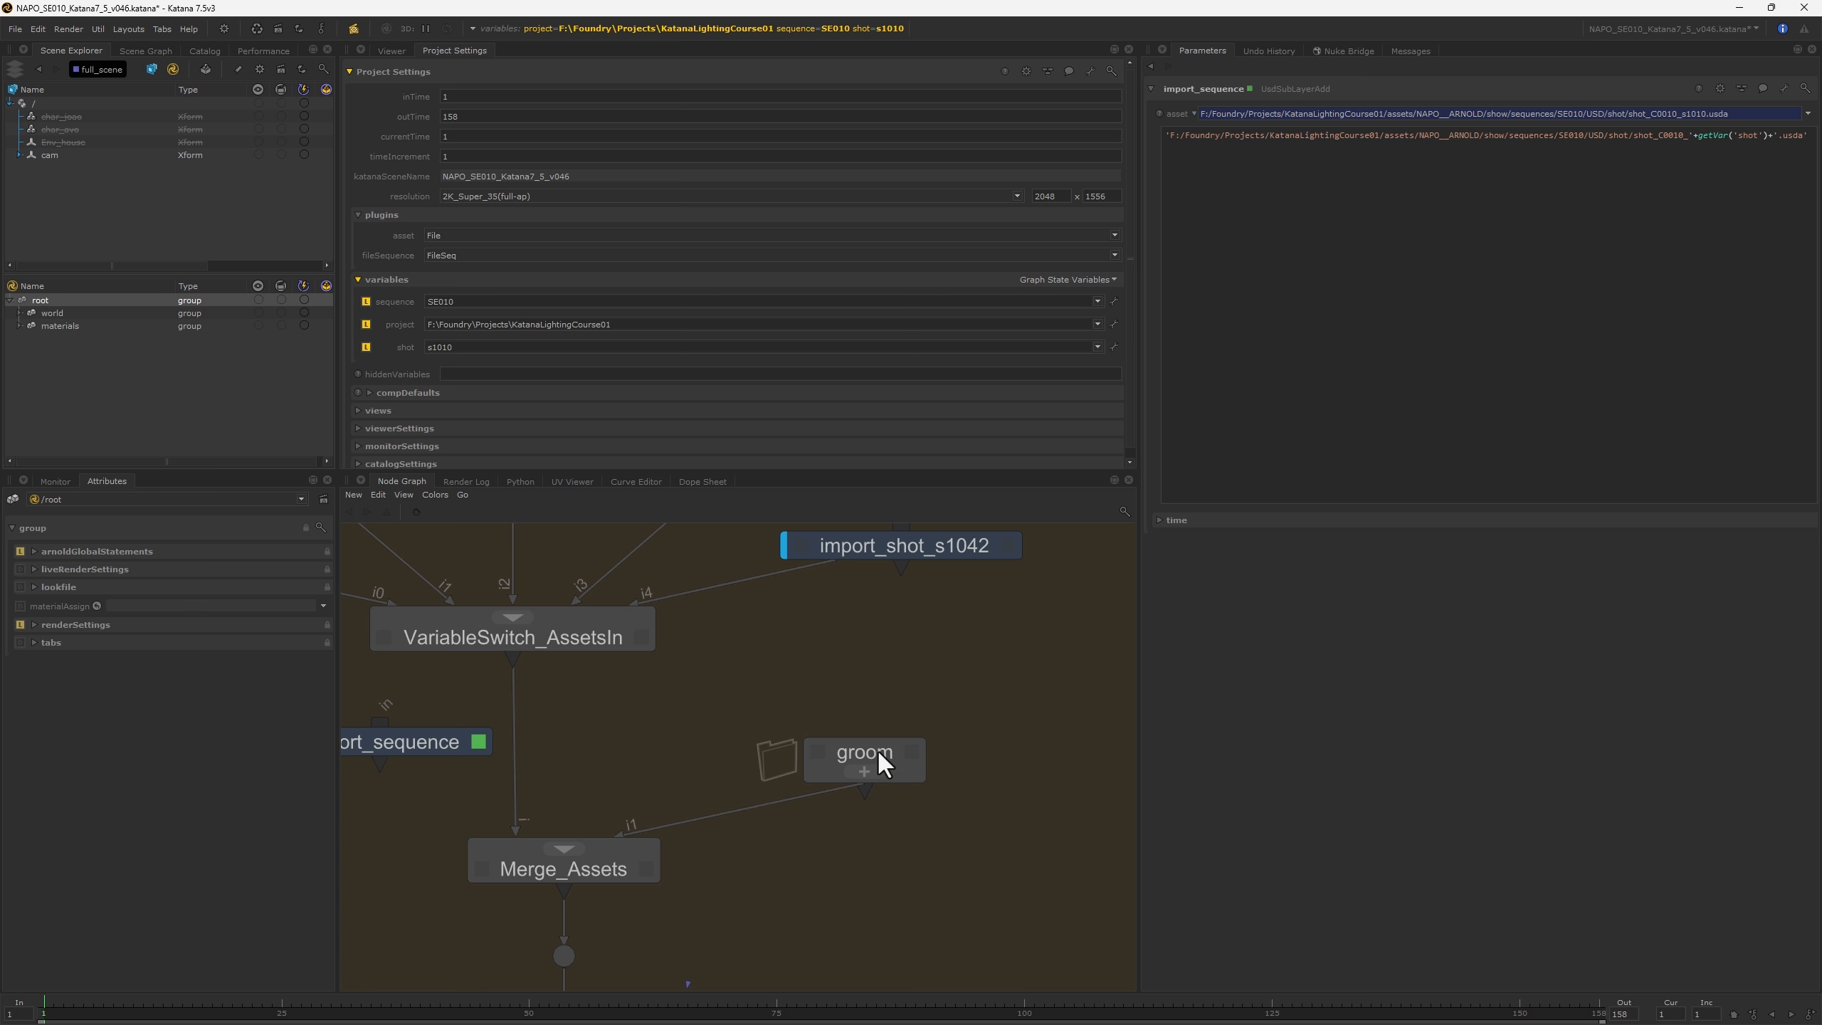
pyautogui.click(877, 749)
pyautogui.keyDown('ctrl'); pyautogui.middleClick(877, 749); pyautogui.keyUp('ctrl')
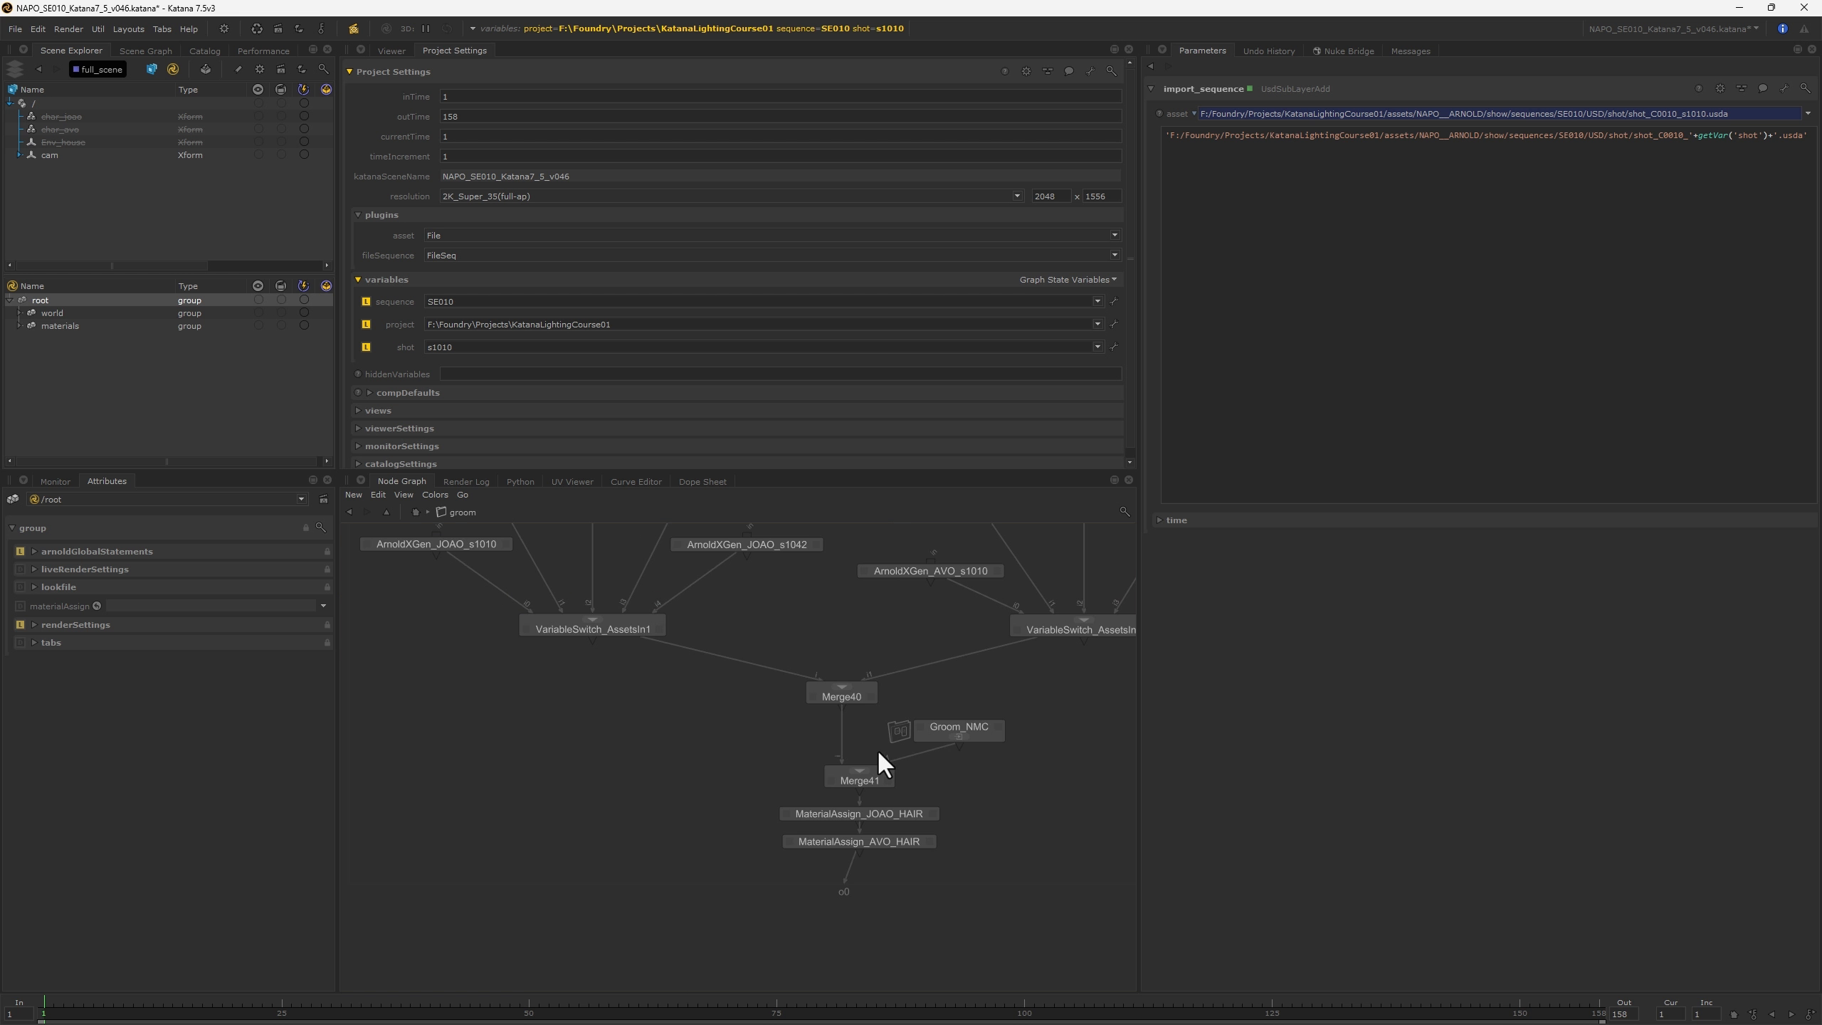
pyautogui.moveTo(725, 714); pyautogui.dragTo(731, 839, button='middle')
pyautogui.moveTo(743, 772); pyautogui.dragTo(624, 759, button='middle')
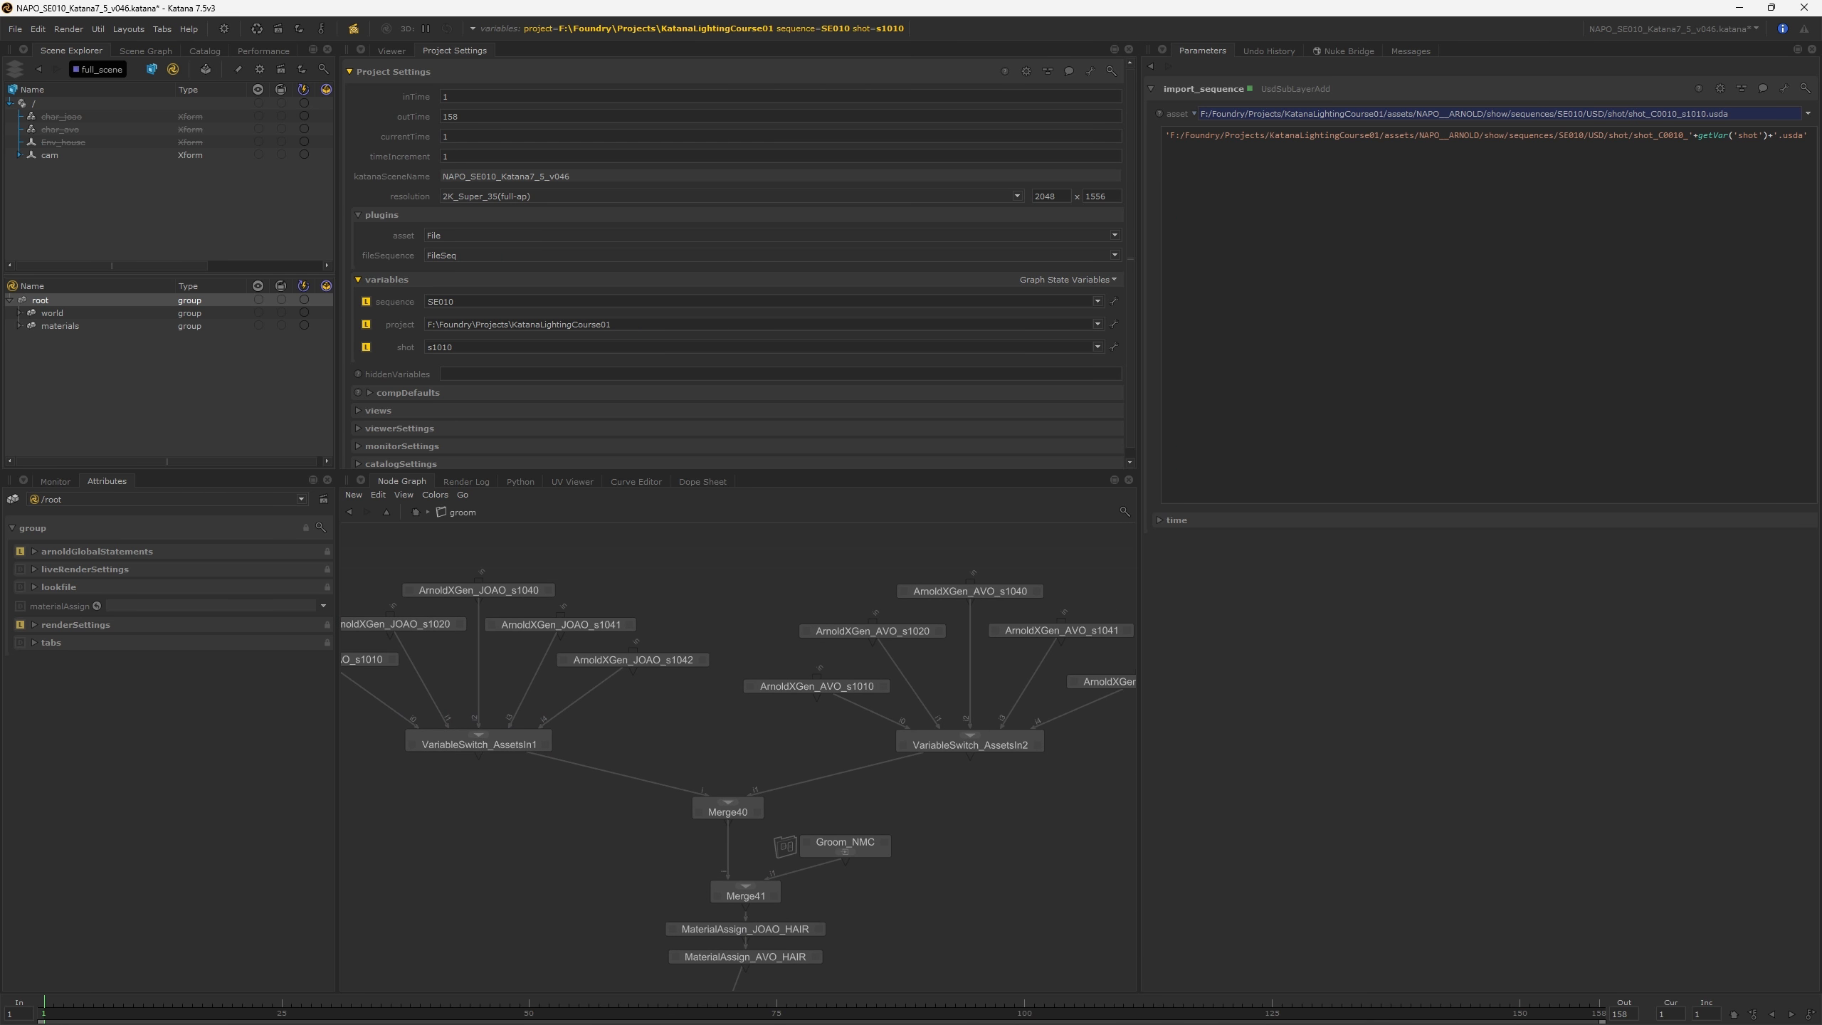
pyautogui.scroll(-4, 624, 747)
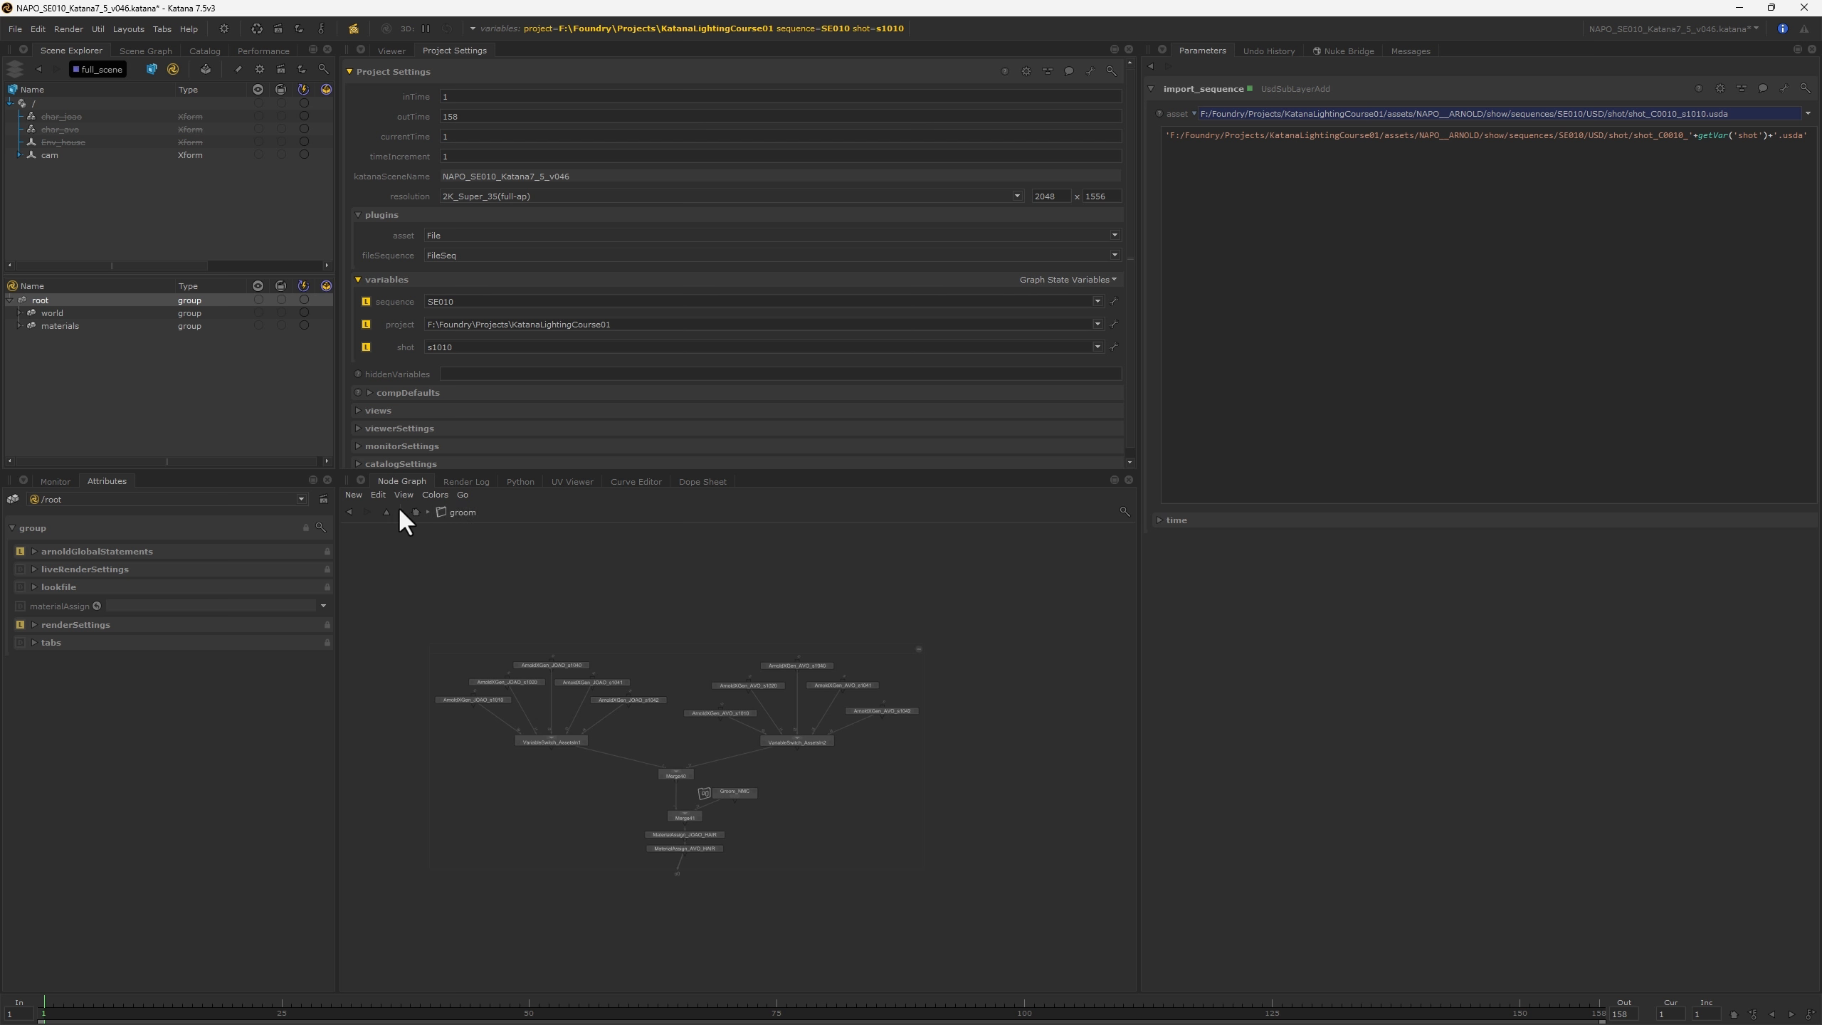
pyautogui.click(417, 513)
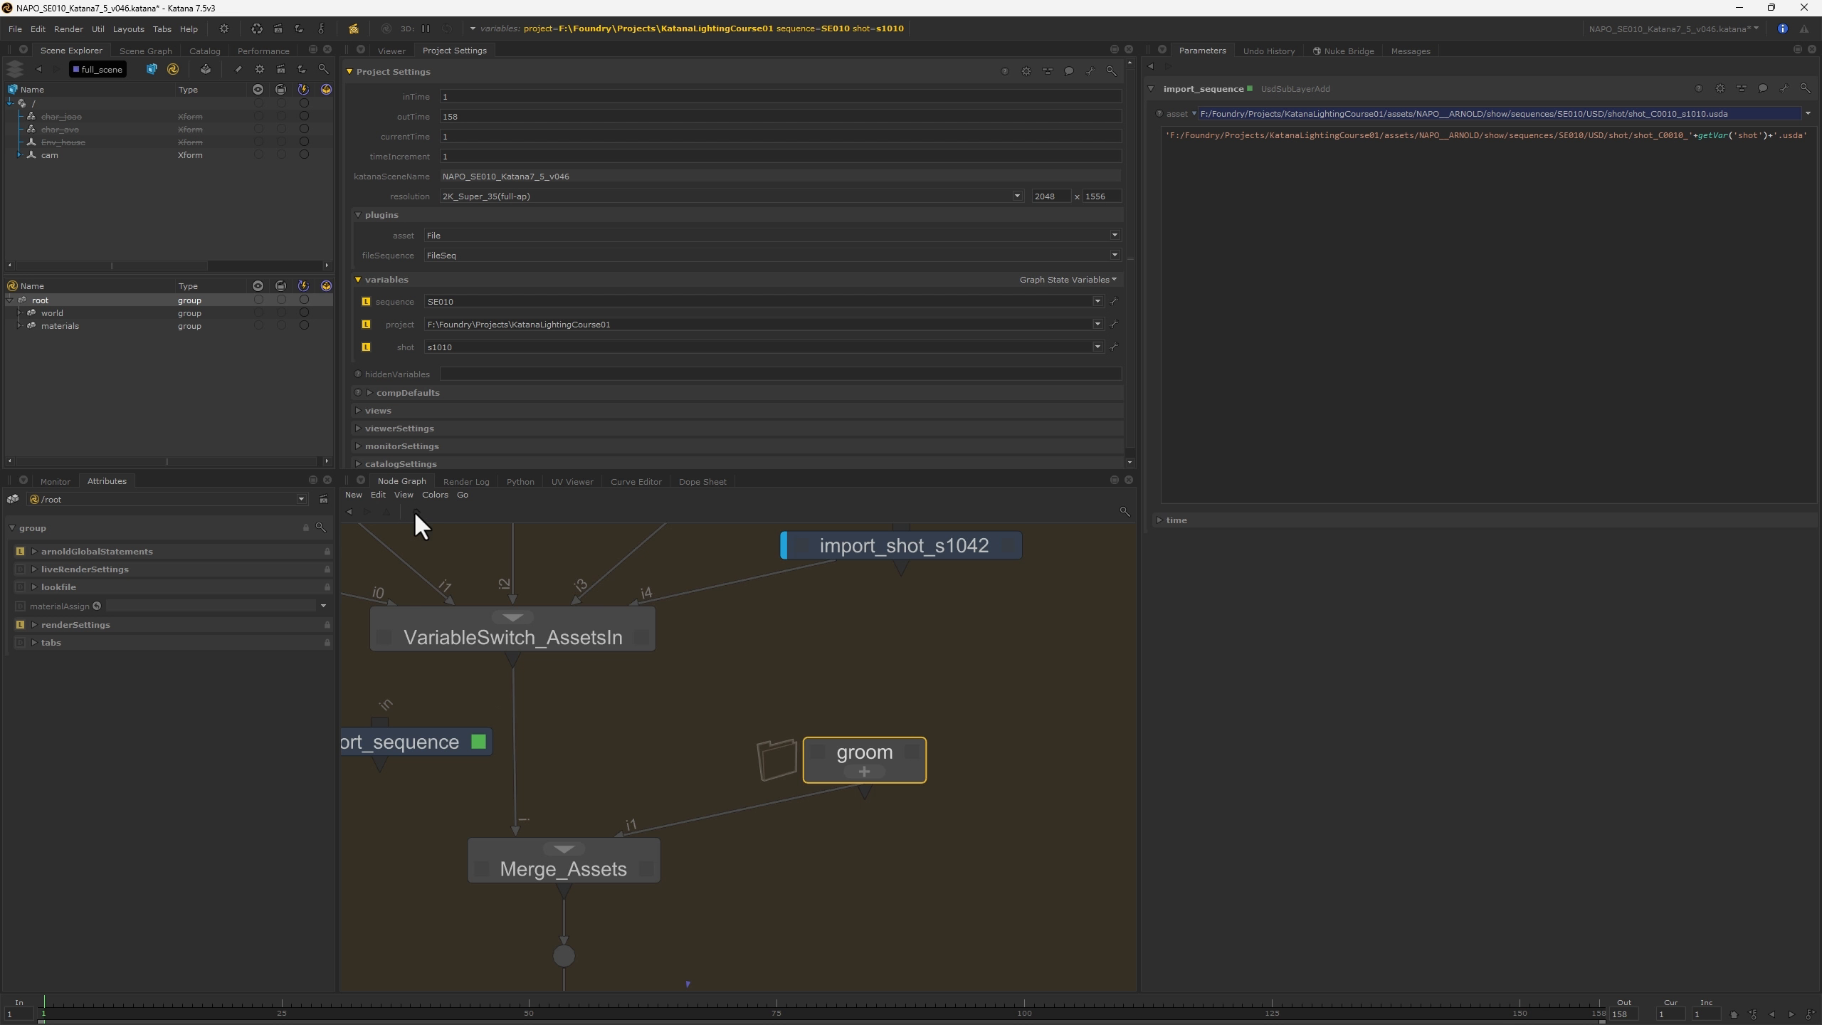
# - Re-enter the groom group and inspect the patterns of VariableSwitch_AssetsIn1 and the parameters of VariableSwitch_AssetsIn2
pyautogui.keyDown('ctrl'); pyautogui.middleClick(818, 754); pyautogui.keyUp('ctrl')
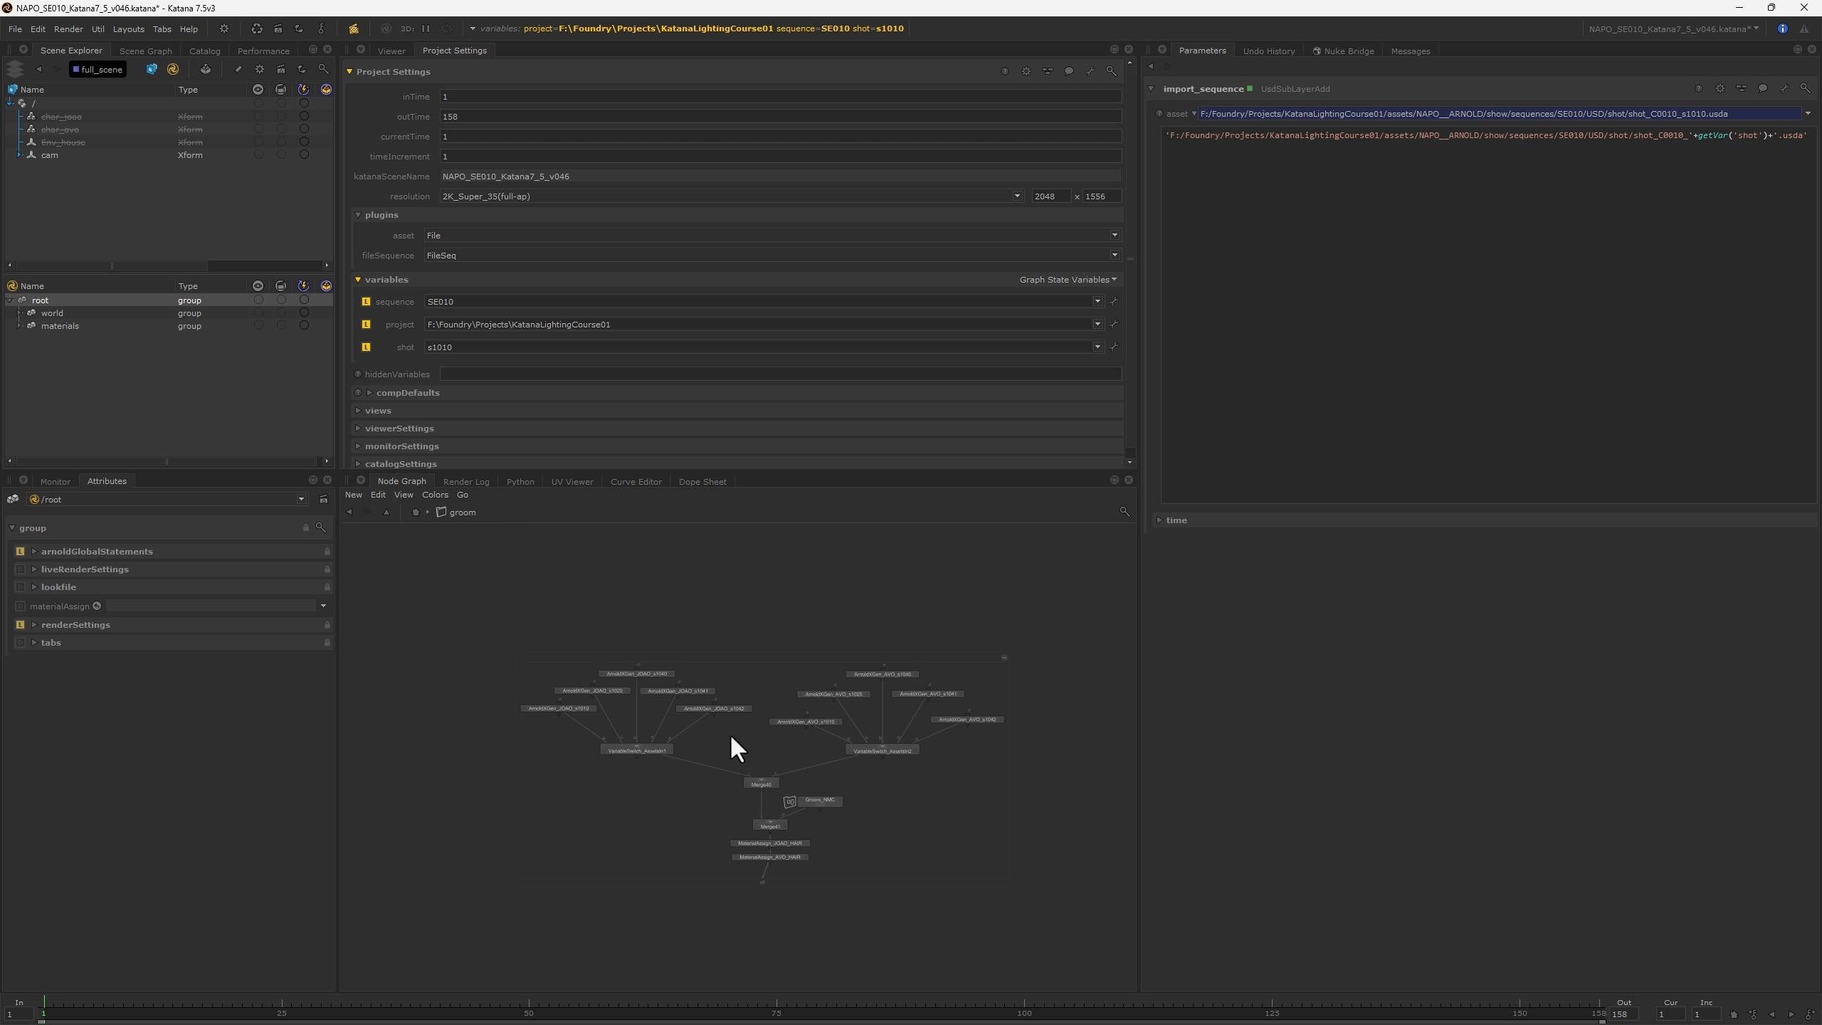
pyautogui.scroll(3, 683, 735)
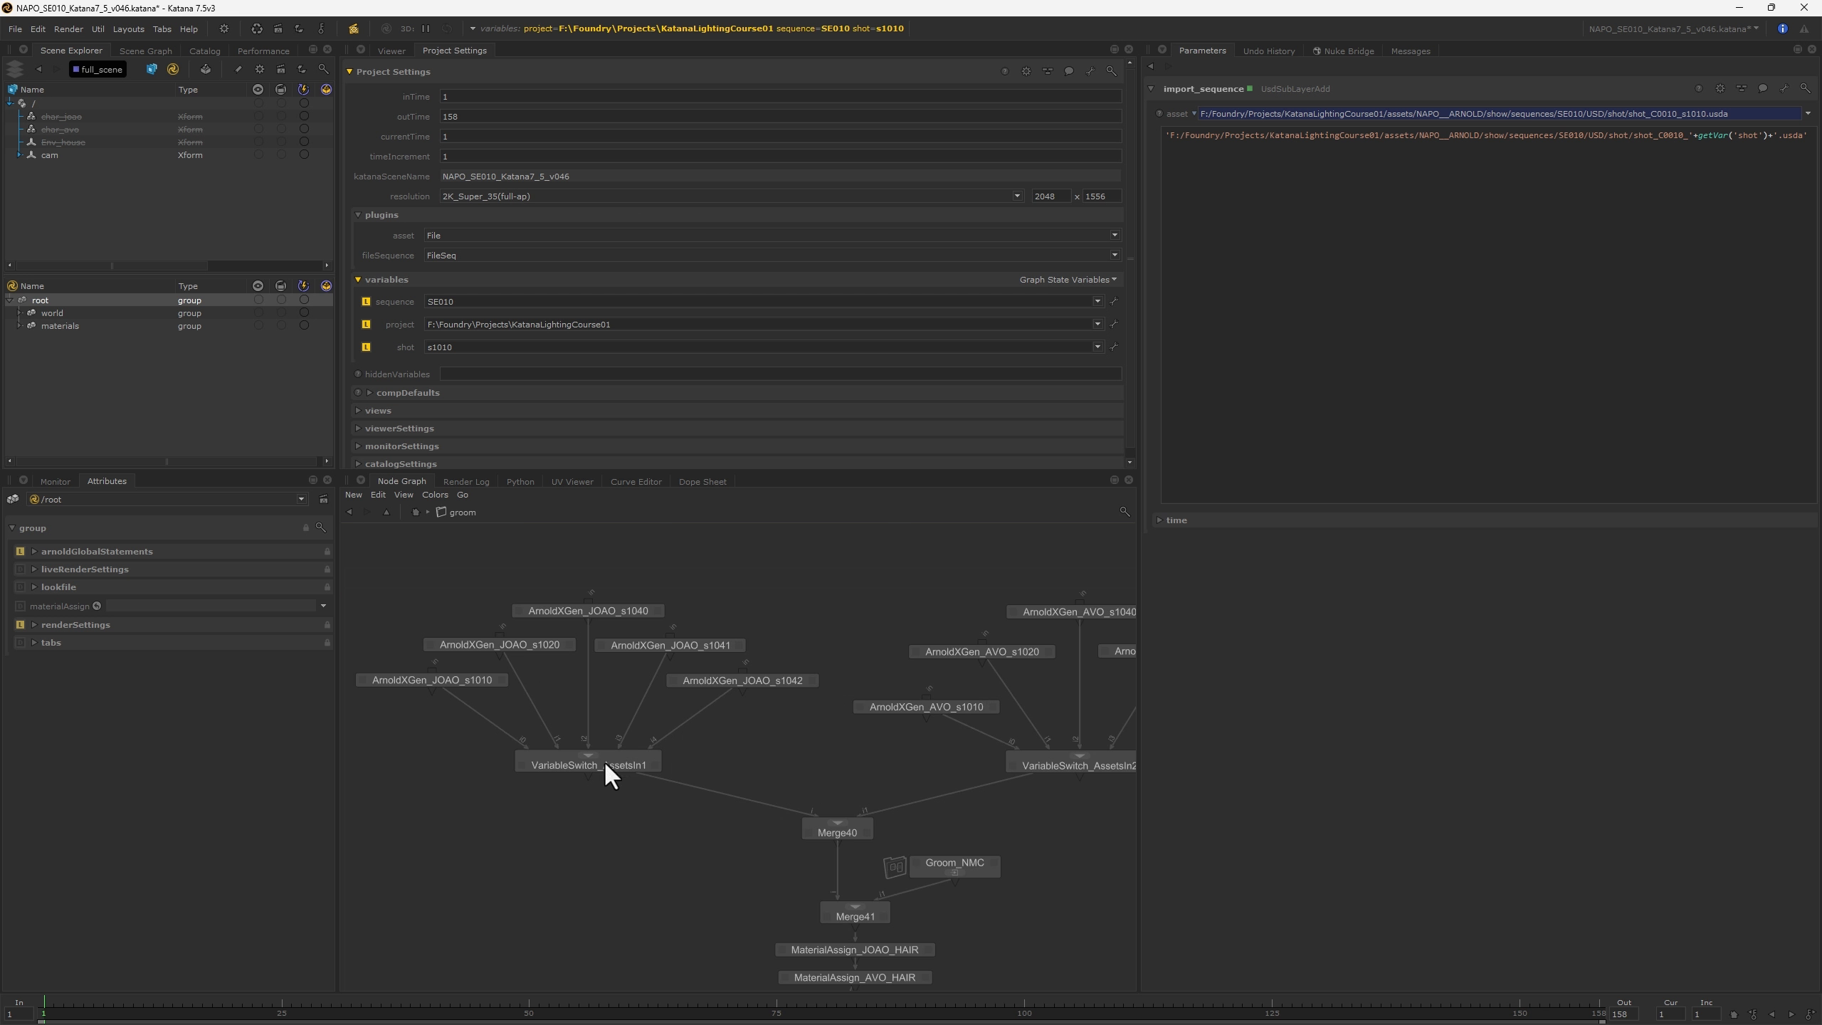
pyautogui.click(605, 765)
pyautogui.click(655, 765)
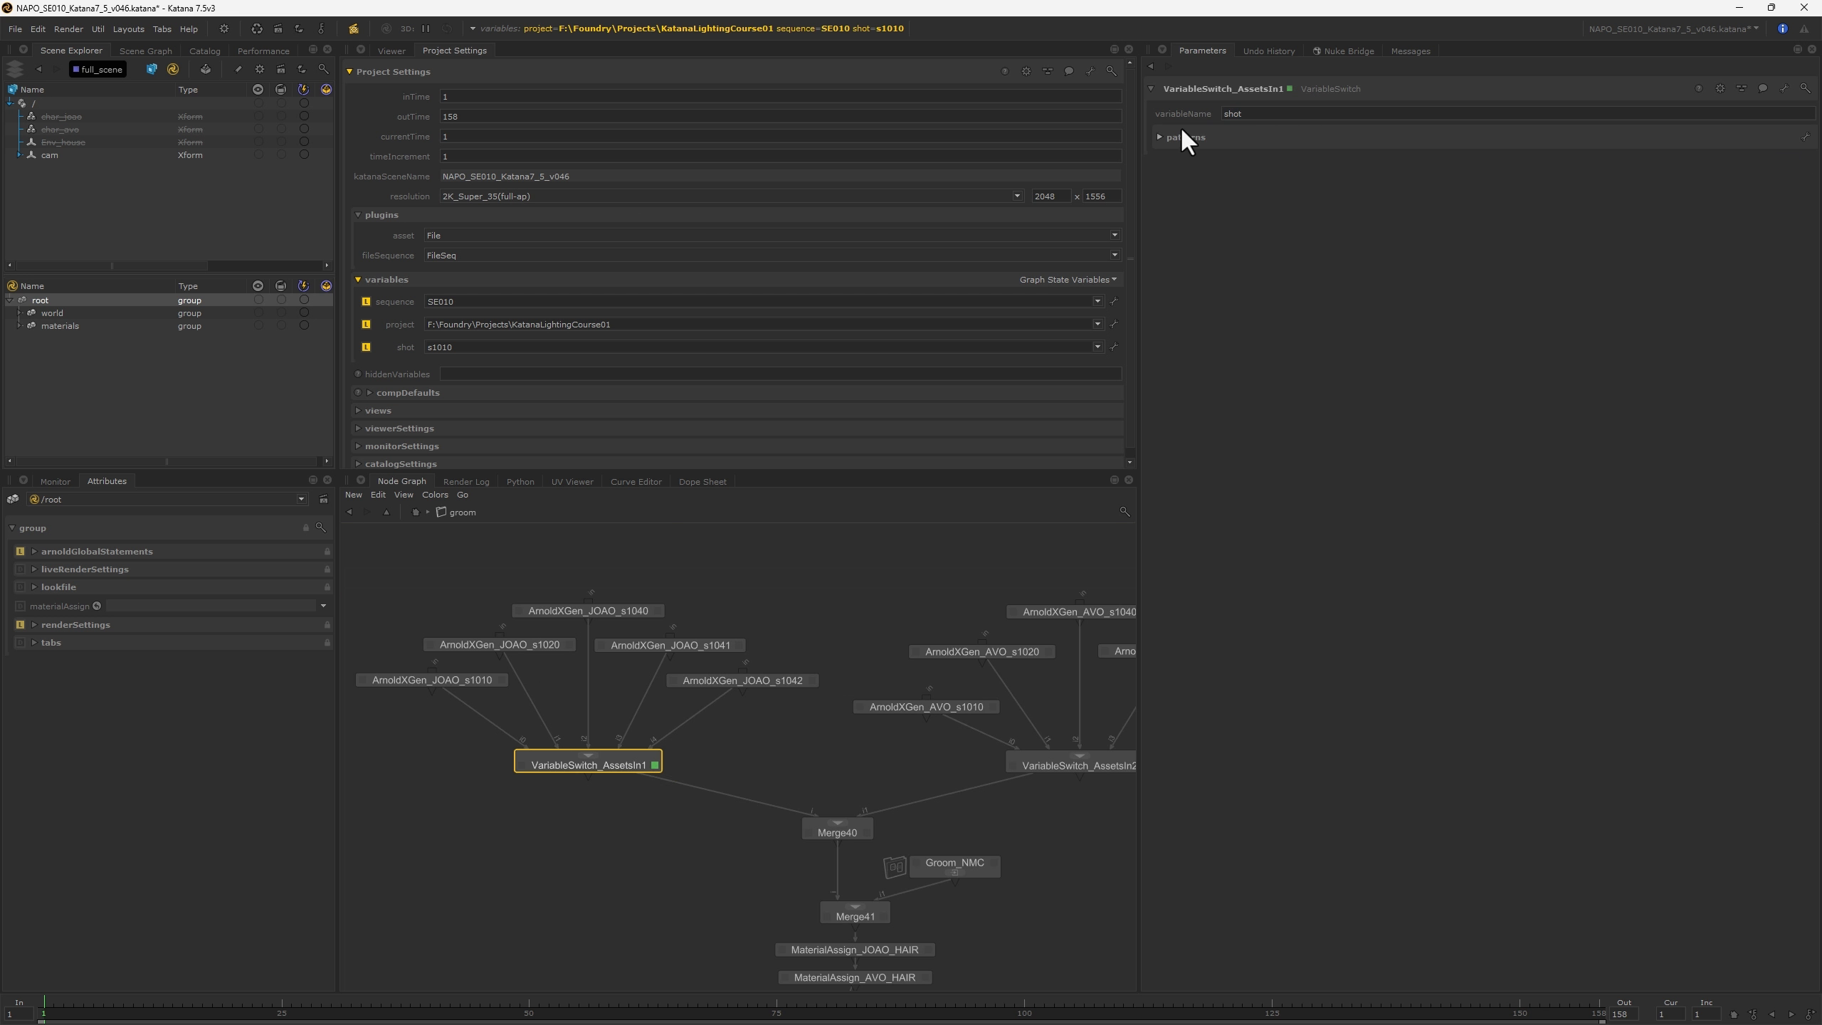
pyautogui.click(1160, 137)
pyautogui.moveTo(1108, 765); pyautogui.dragTo(1029, 763, button='middle')
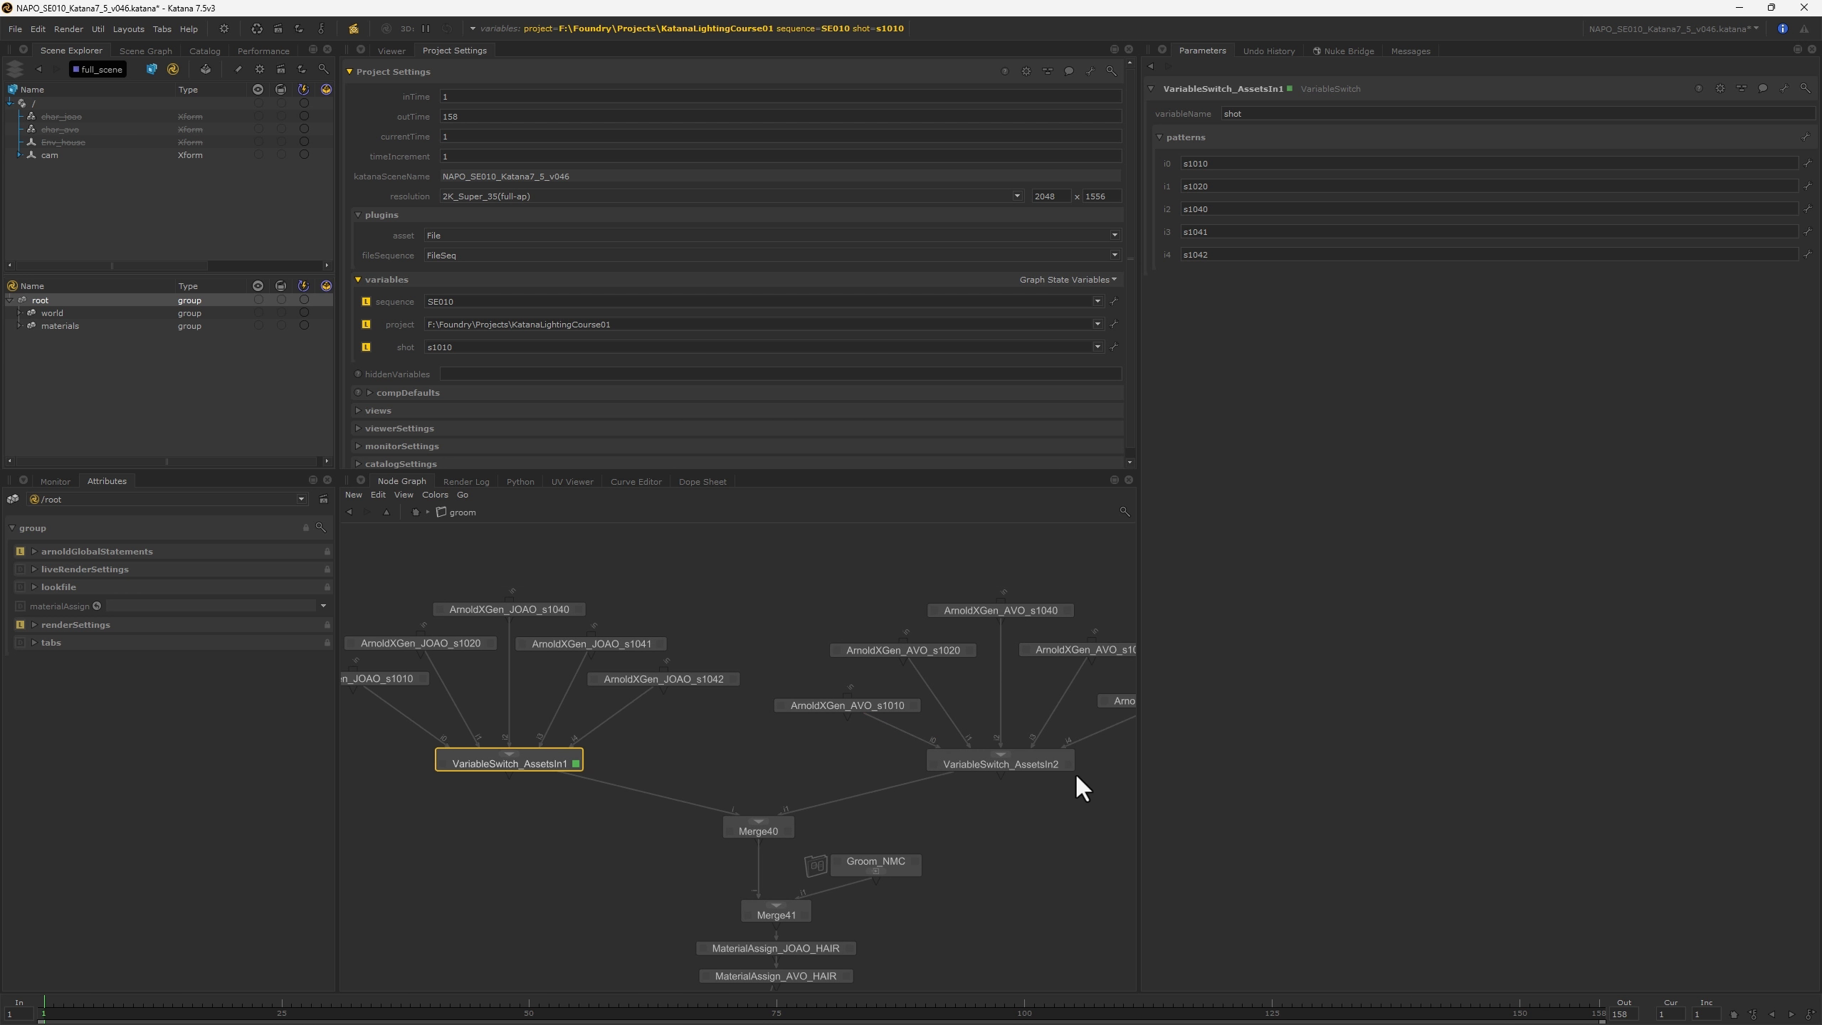
pyautogui.click(1066, 764)
# - Display the parameters of ArnoldXGen_JOAO_s1010 and of the Groom_NMC material node
pyautogui.moveTo(902, 811); pyautogui.dragTo(1023, 862, button='middle')
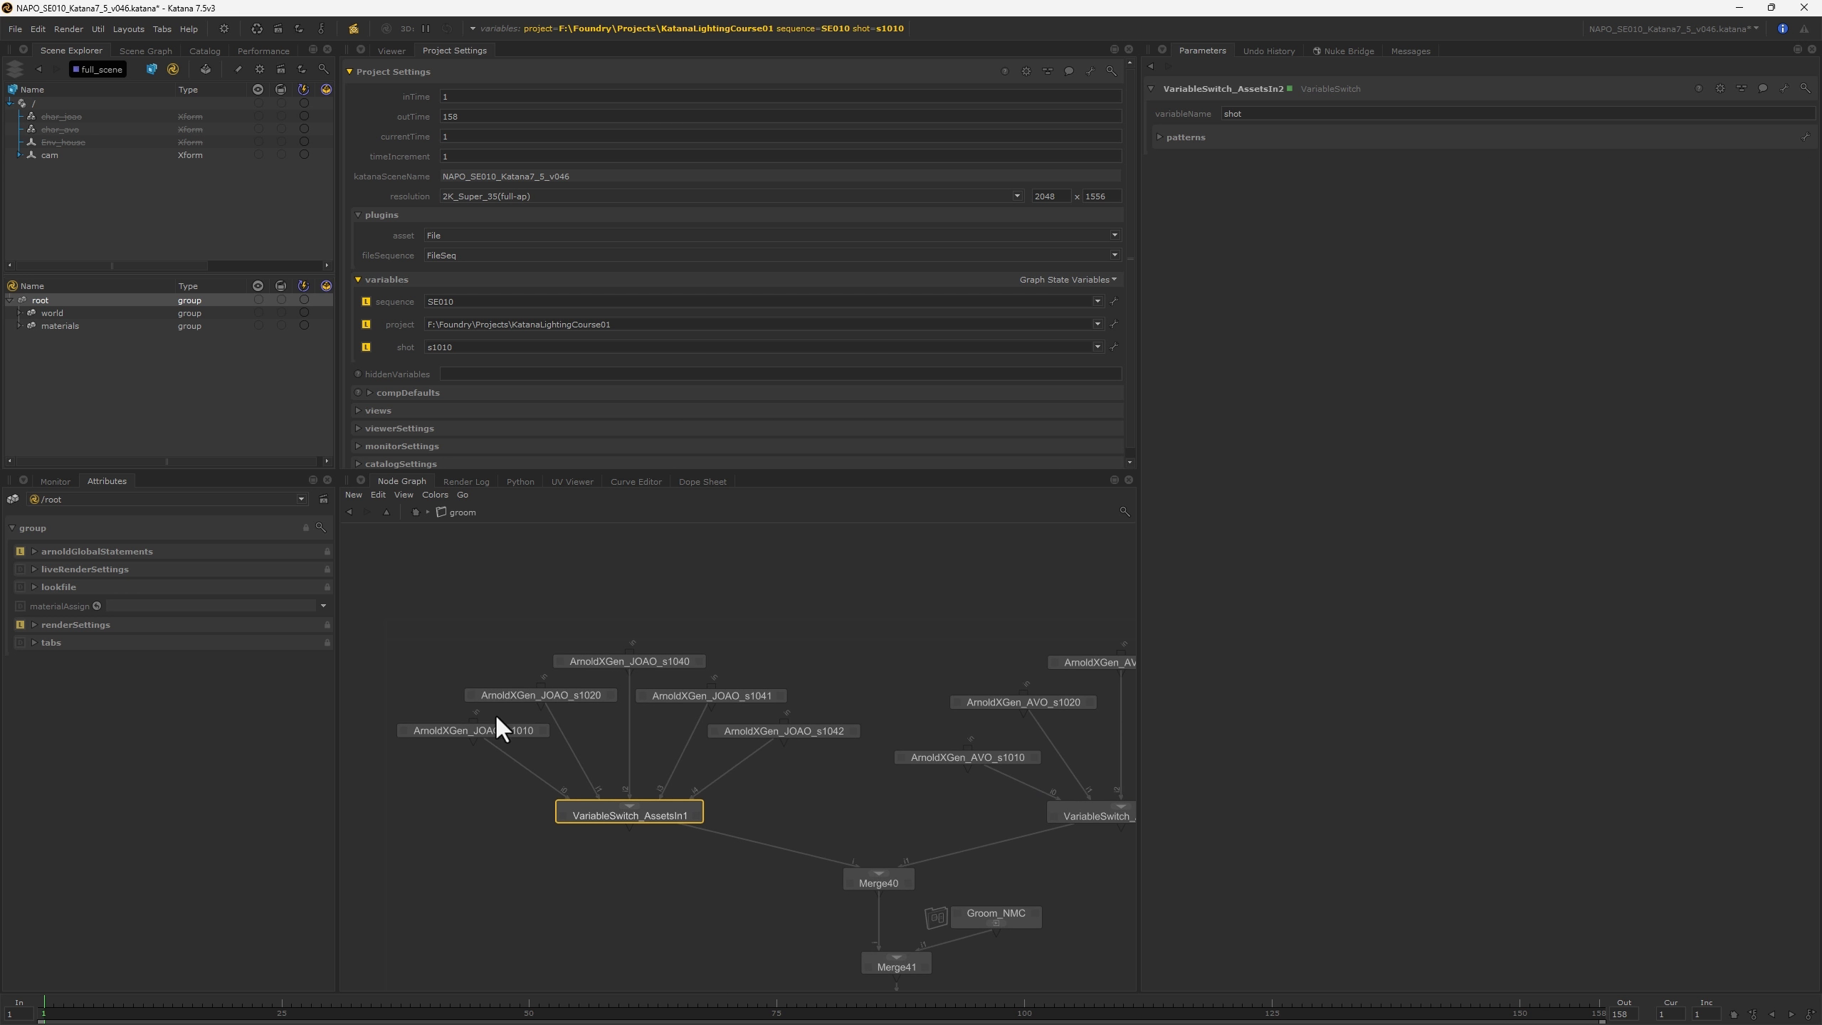
pyautogui.click(523, 732)
pyautogui.click(542, 731)
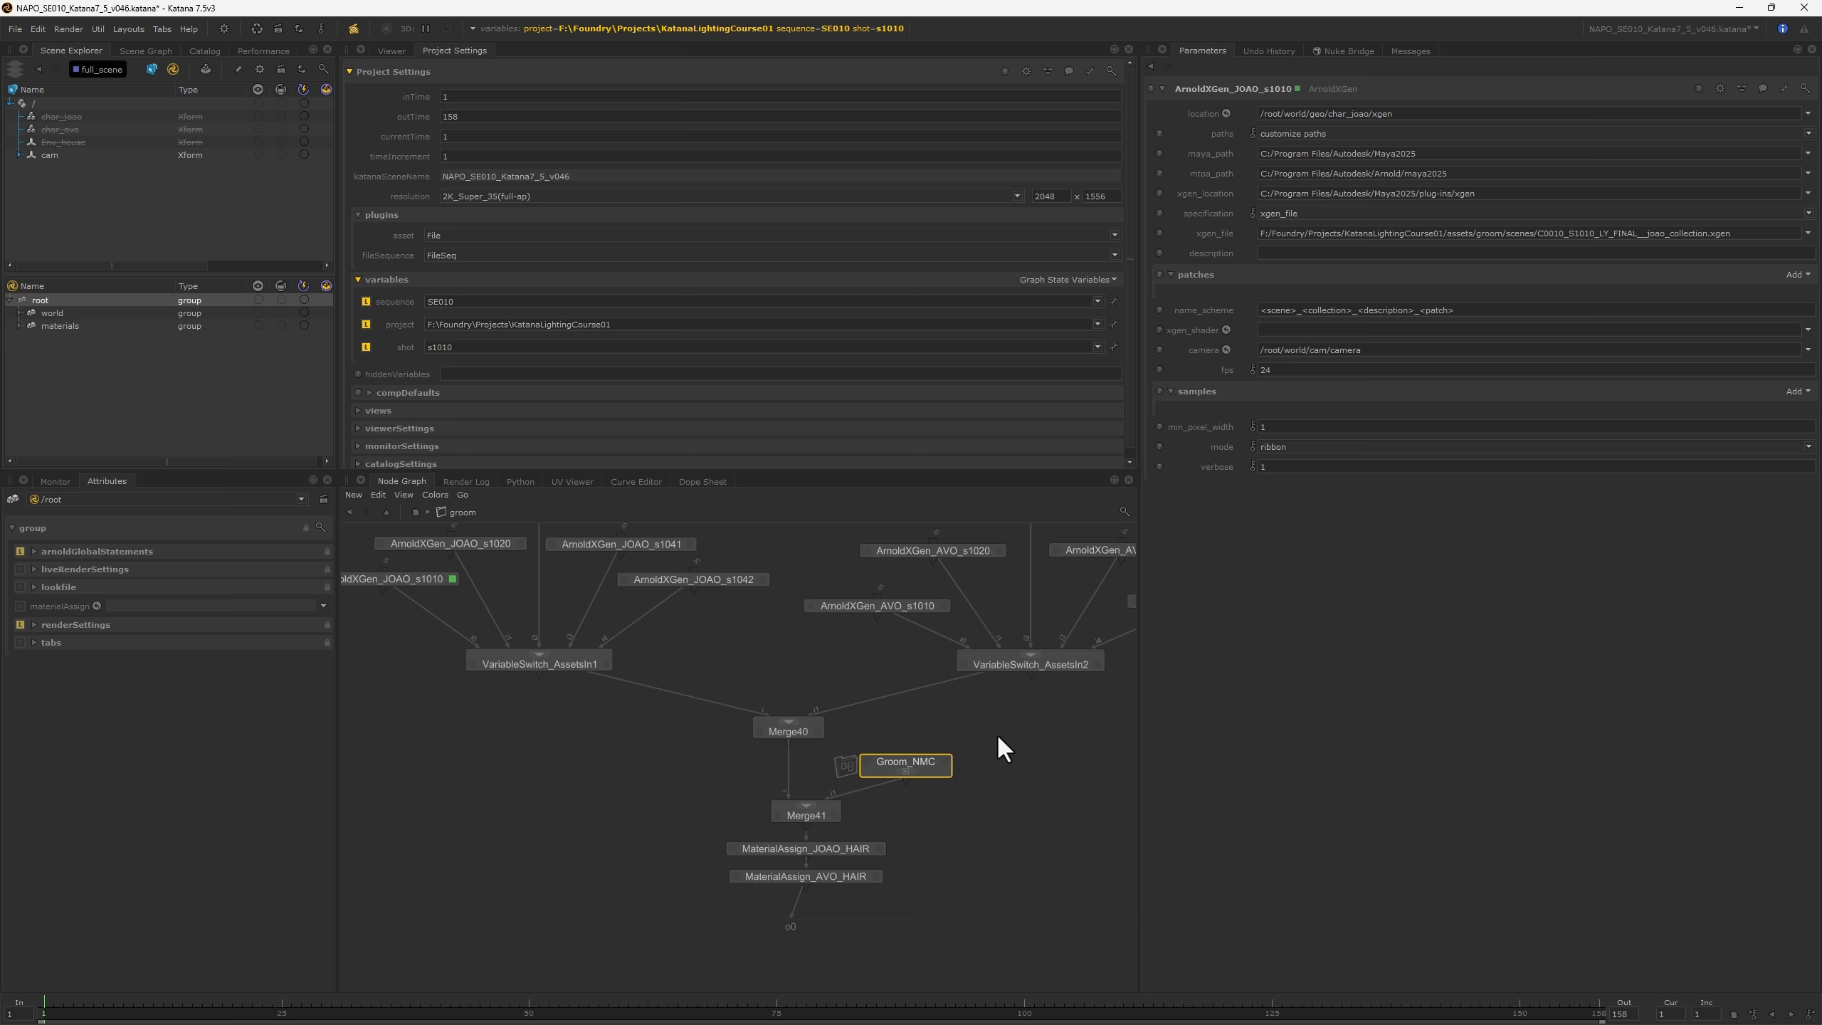
pyautogui.moveTo(997, 732); pyautogui.dragTo(867, 788)
pyautogui.press('e')
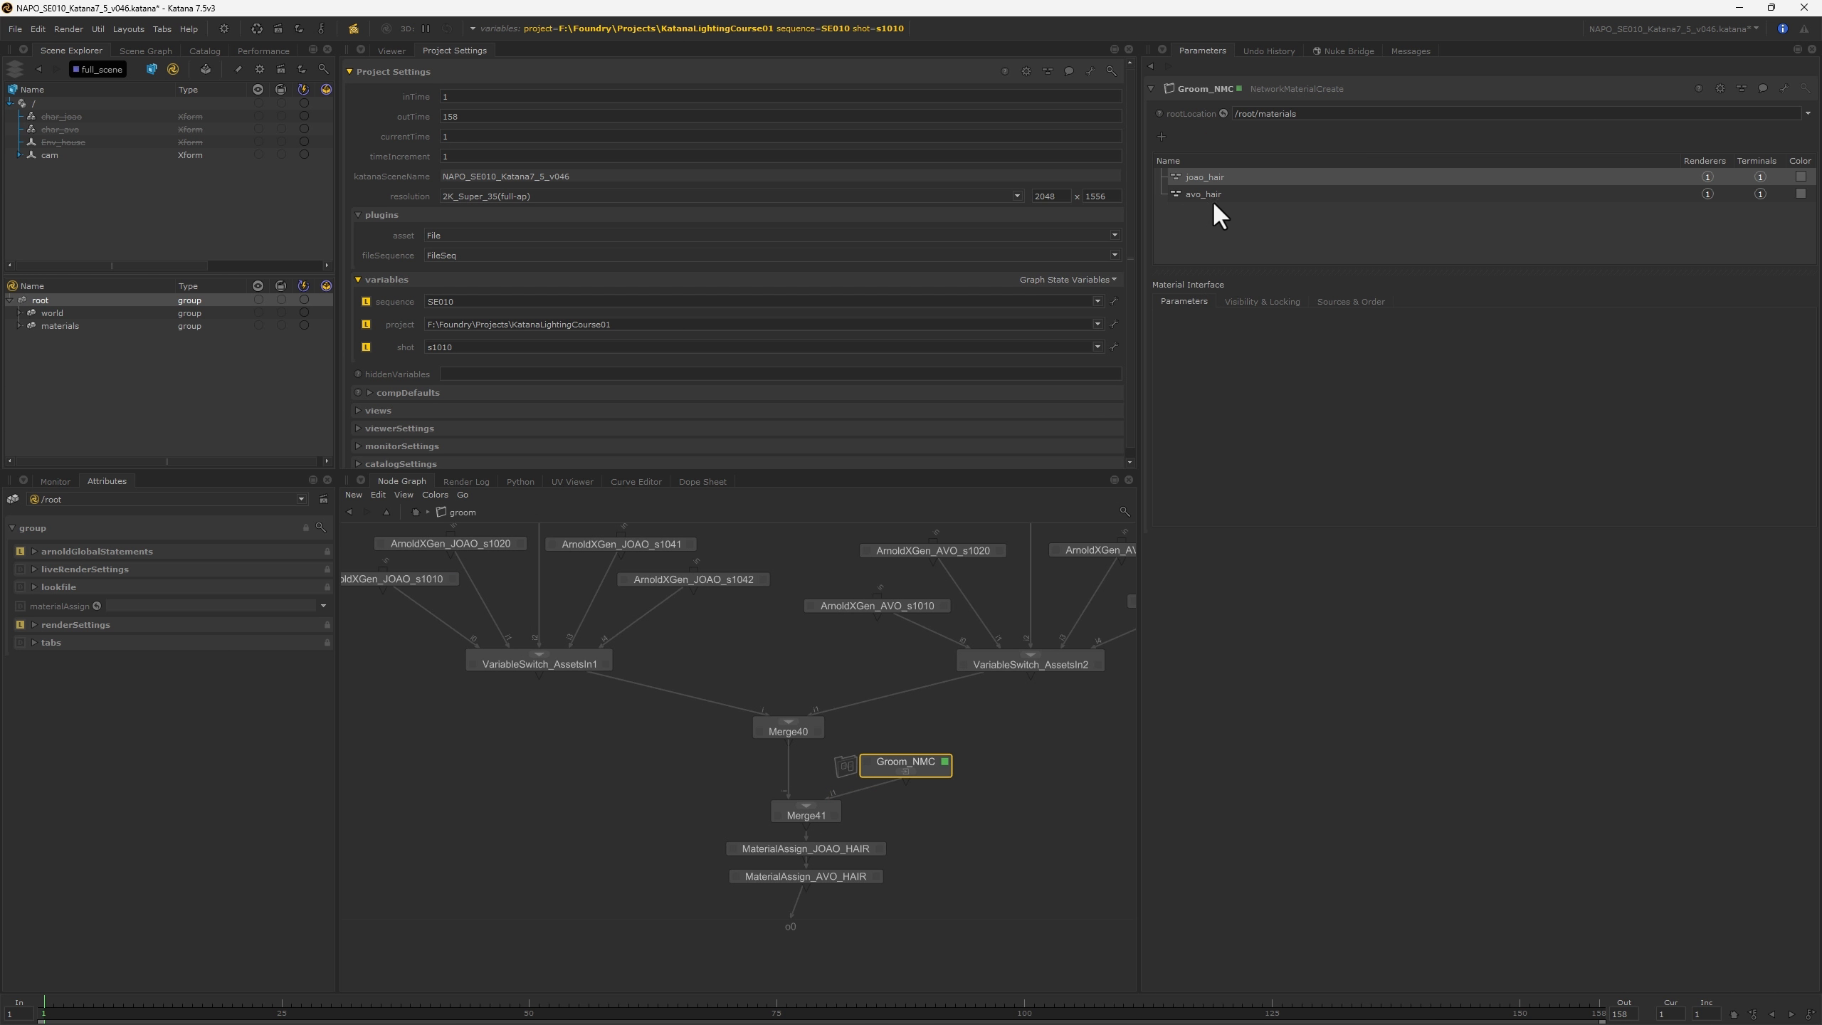
# - Trace the groom network through Merge41, MaterialAssign_JOAO_HAIR and MaterialAssign_AVO_HAIR, and leave the groom group
pyautogui.click(816, 820)
pyautogui.moveTo(915, 831); pyautogui.dragTo(927, 765, button='middle')
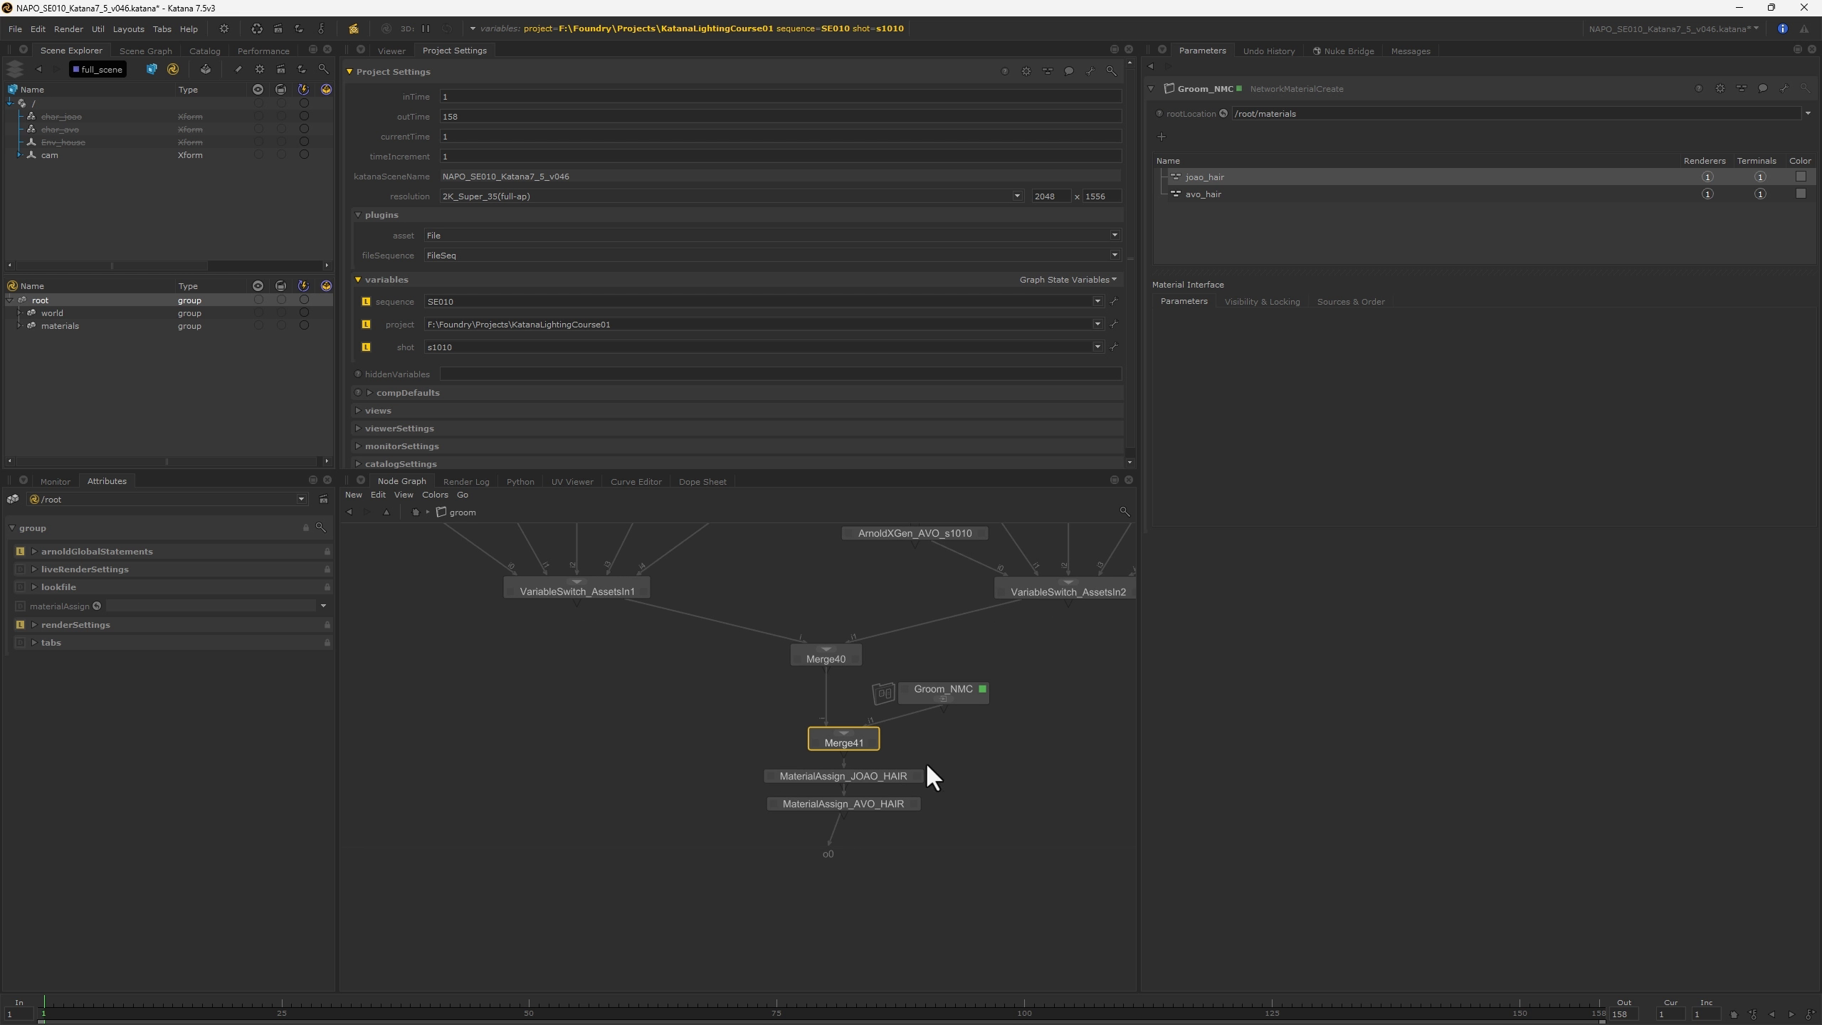
pyautogui.click(817, 783)
pyautogui.click(879, 802)
pyautogui.moveTo(1102, 731); pyautogui.dragTo(1049, 793, button='middle')
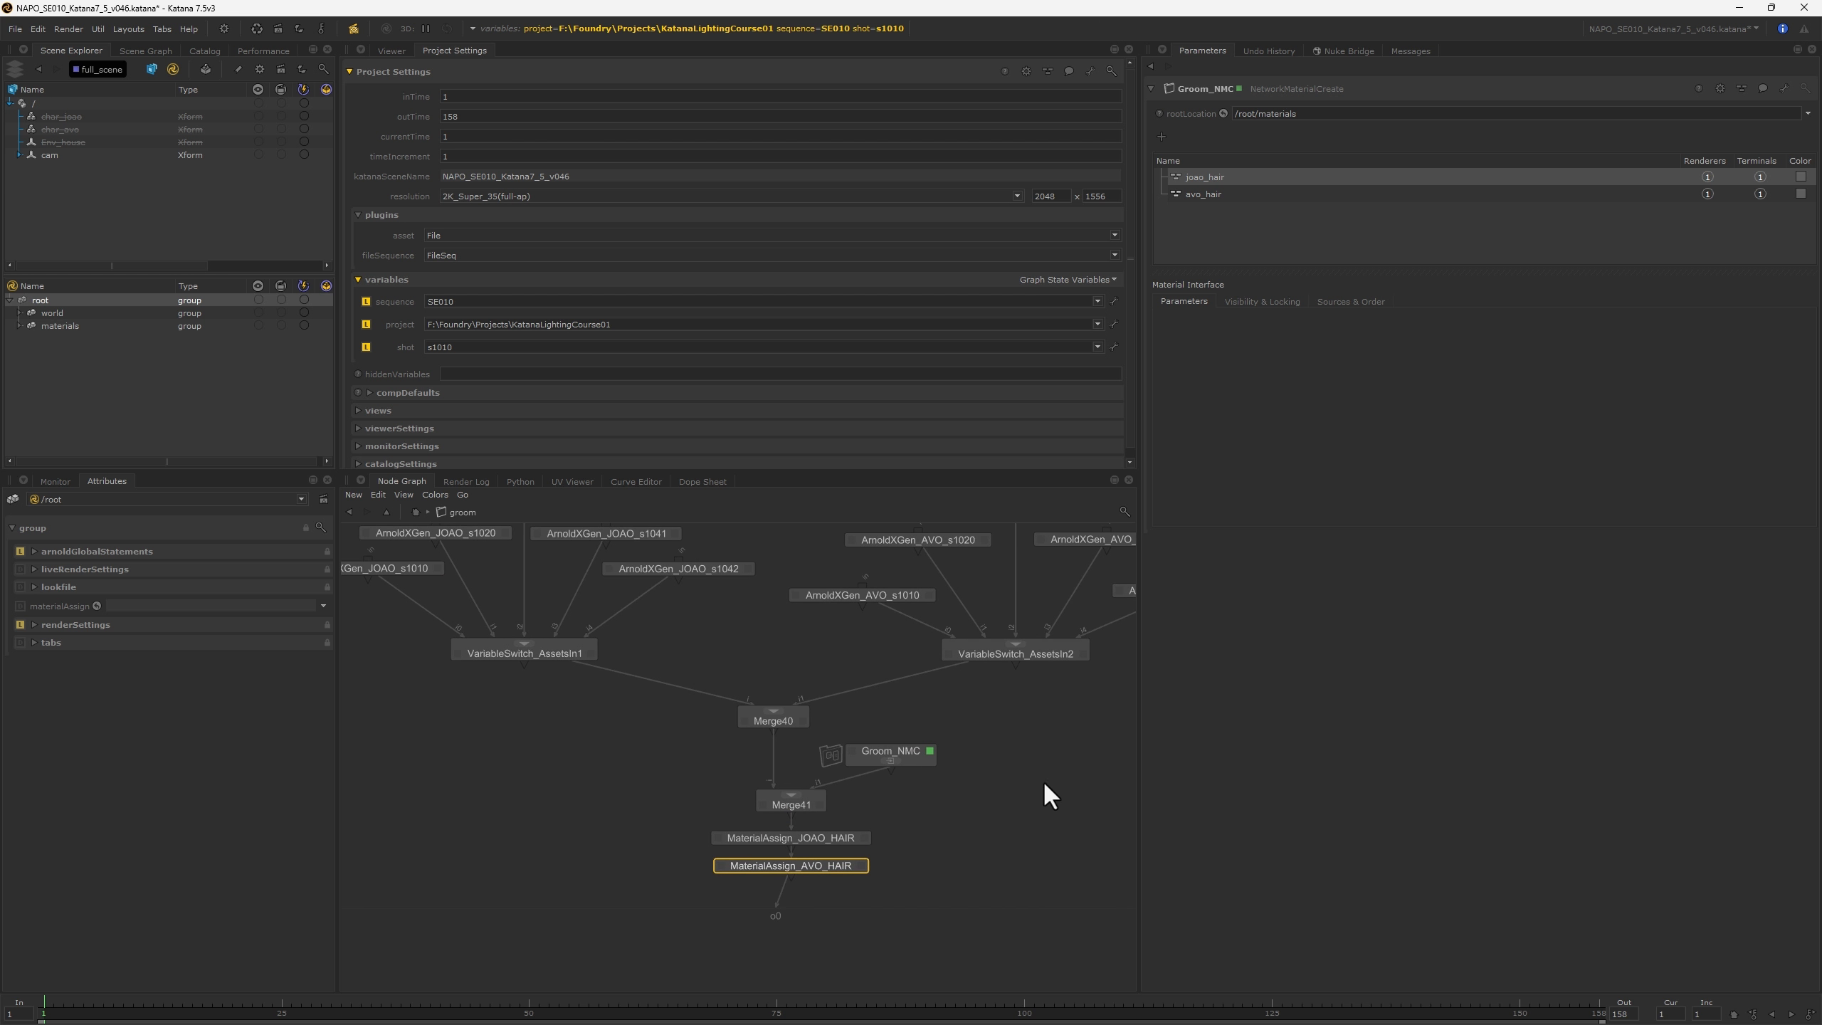
pyautogui.click(416, 511)
# - View the scene at Merge_Assets and expand world, geo and both characters down to their xgen locations, plus materials
pyautogui.scroll(-3, 857, 872)
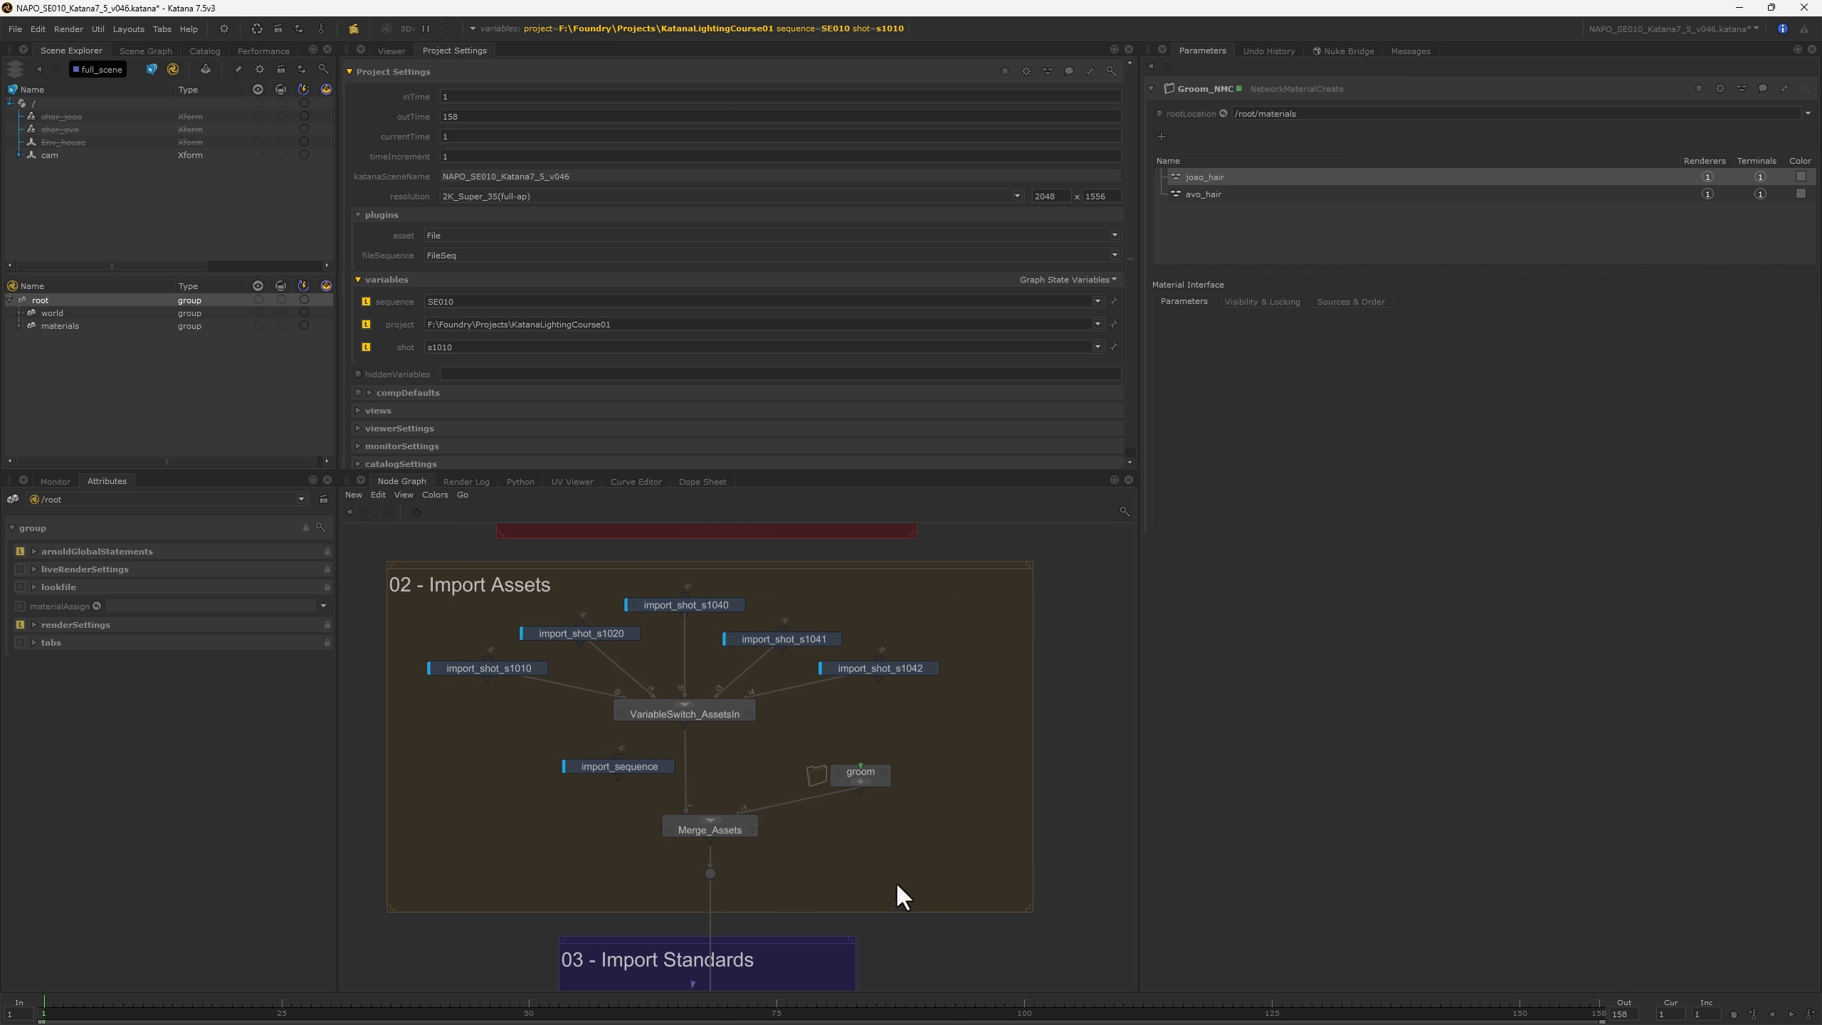
pyautogui.click(710, 715)
pyautogui.click(877, 774)
pyautogui.click(668, 831)
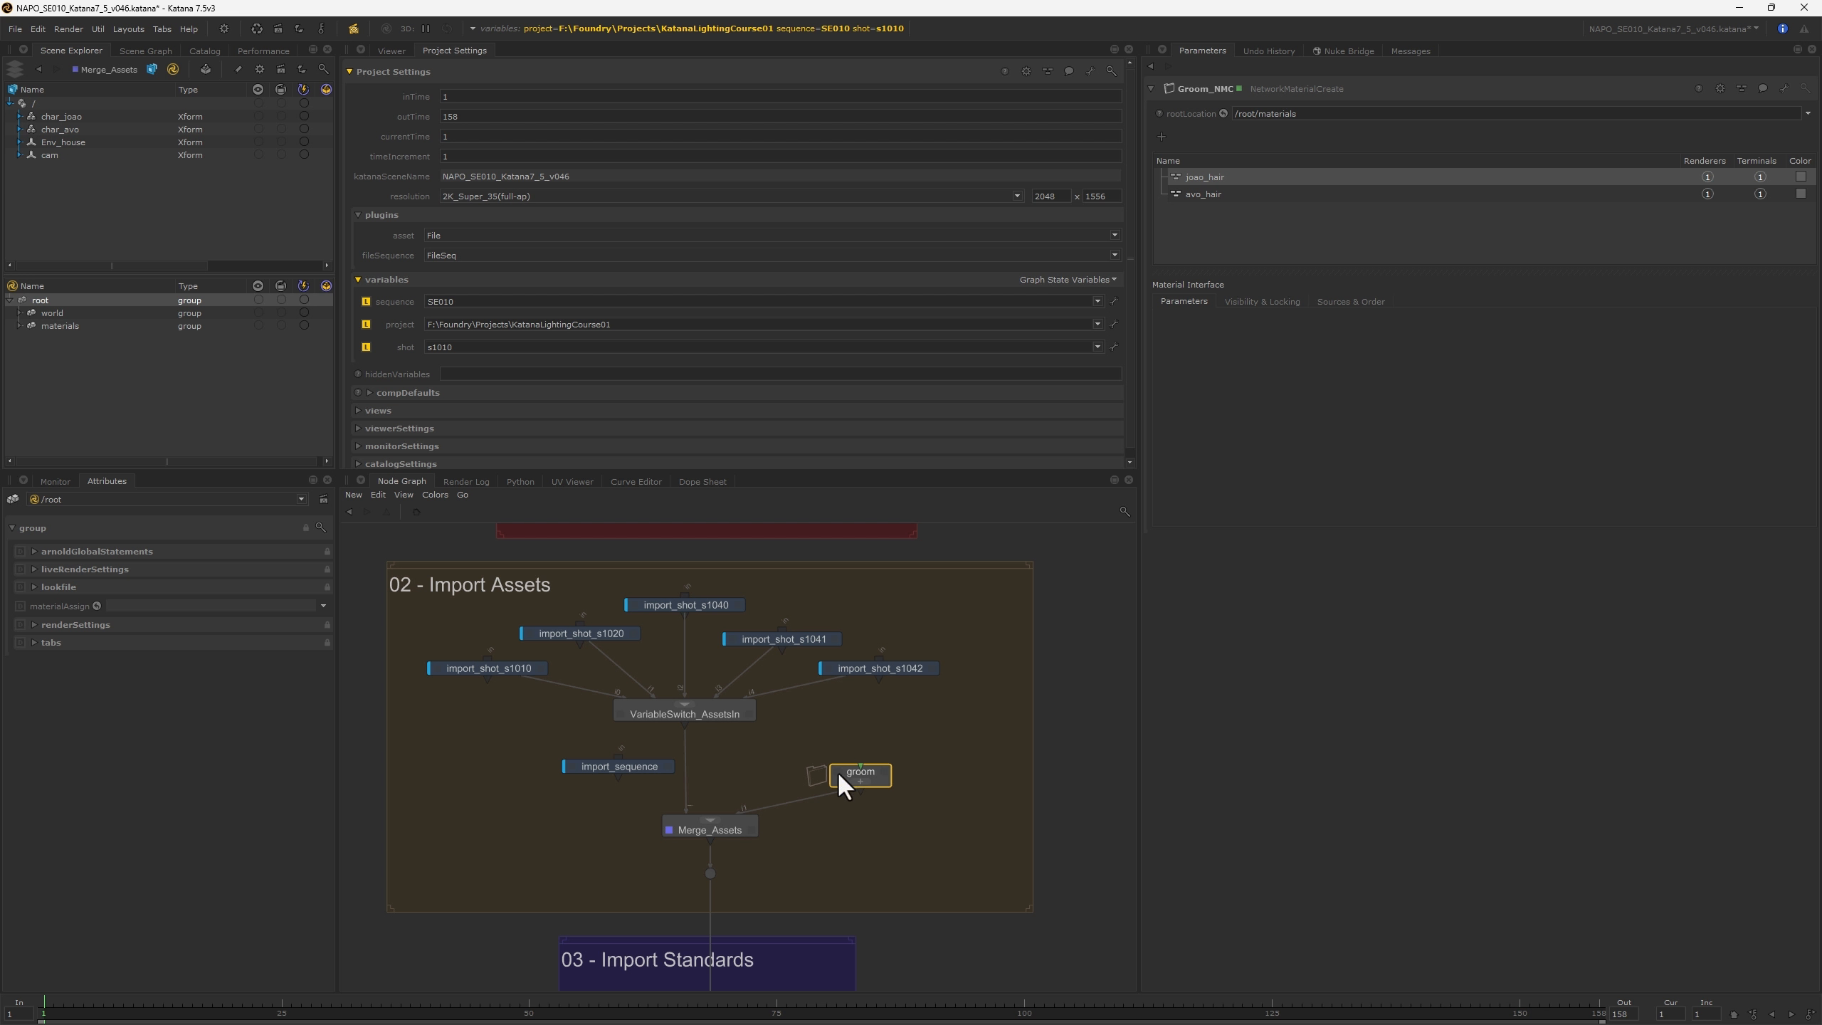
pyautogui.click(19, 326)
pyautogui.click(20, 314)
pyautogui.click(28, 326)
pyautogui.click(38, 338)
pyautogui.click(40, 402)
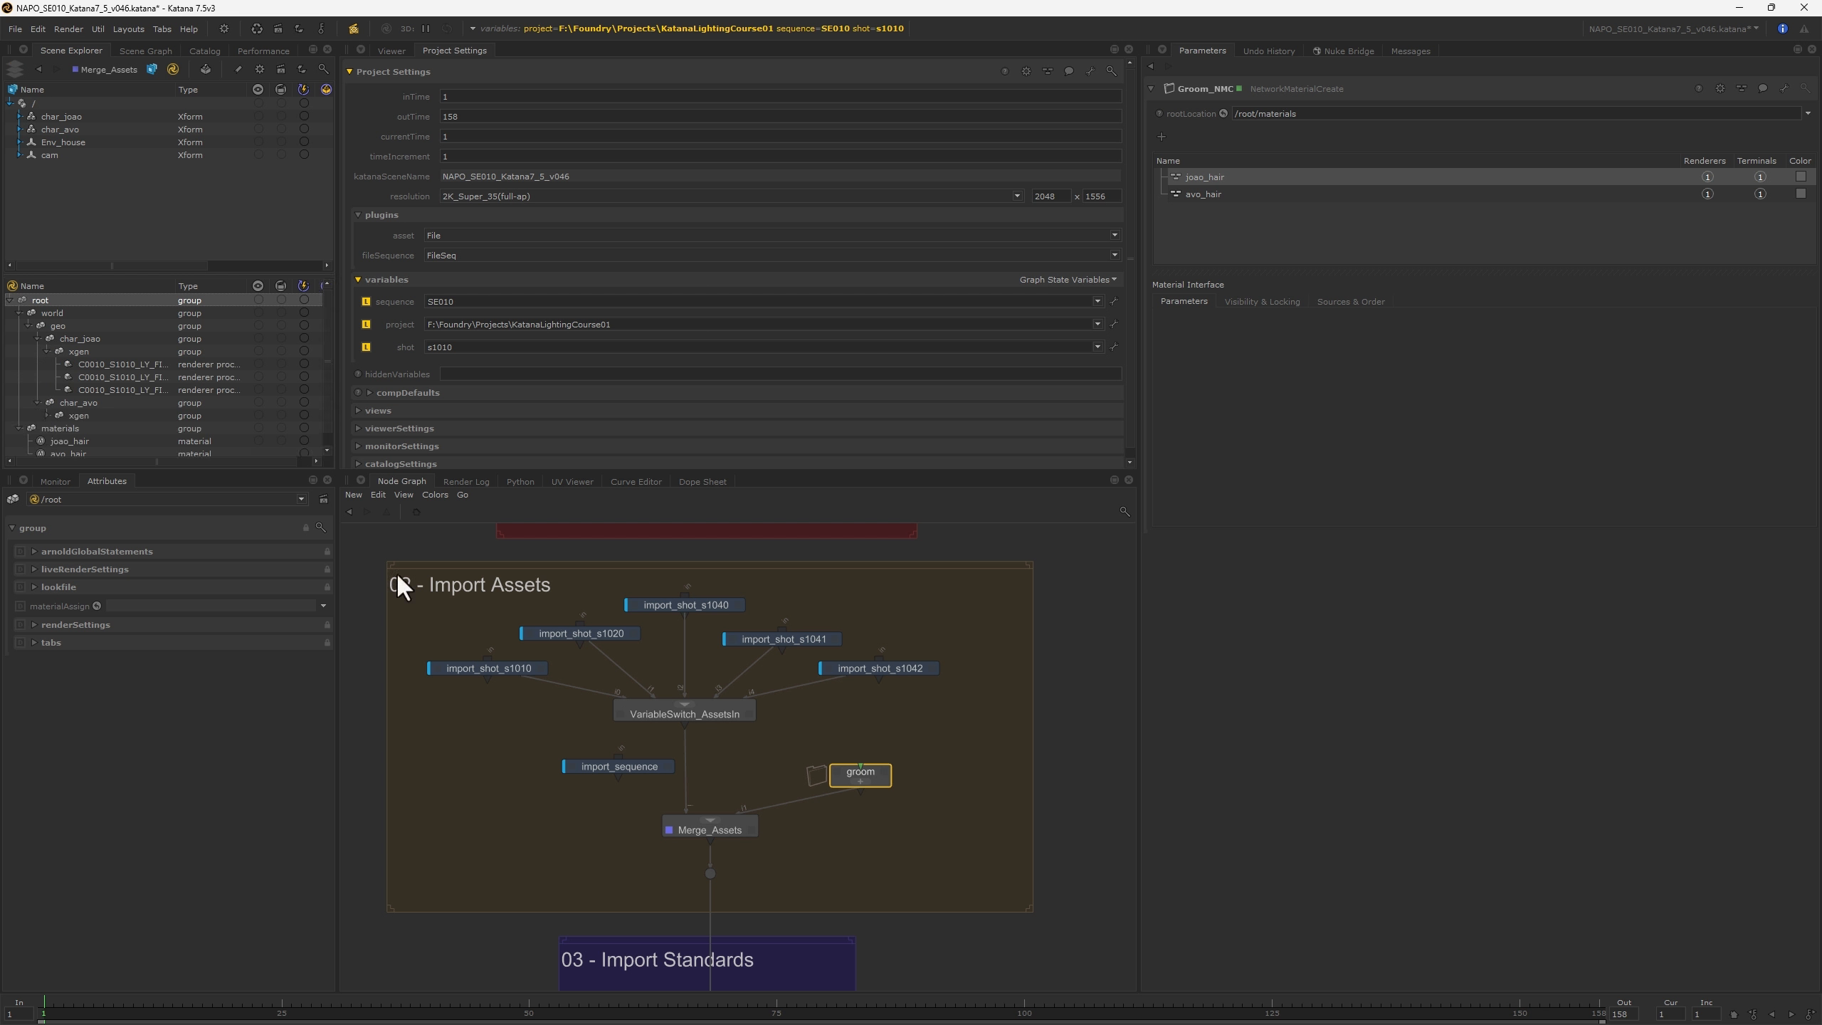
pyautogui.scroll(-4, 901, 790)
pyautogui.moveTo(911, 814); pyautogui.dragTo(892, 680, button='middle')
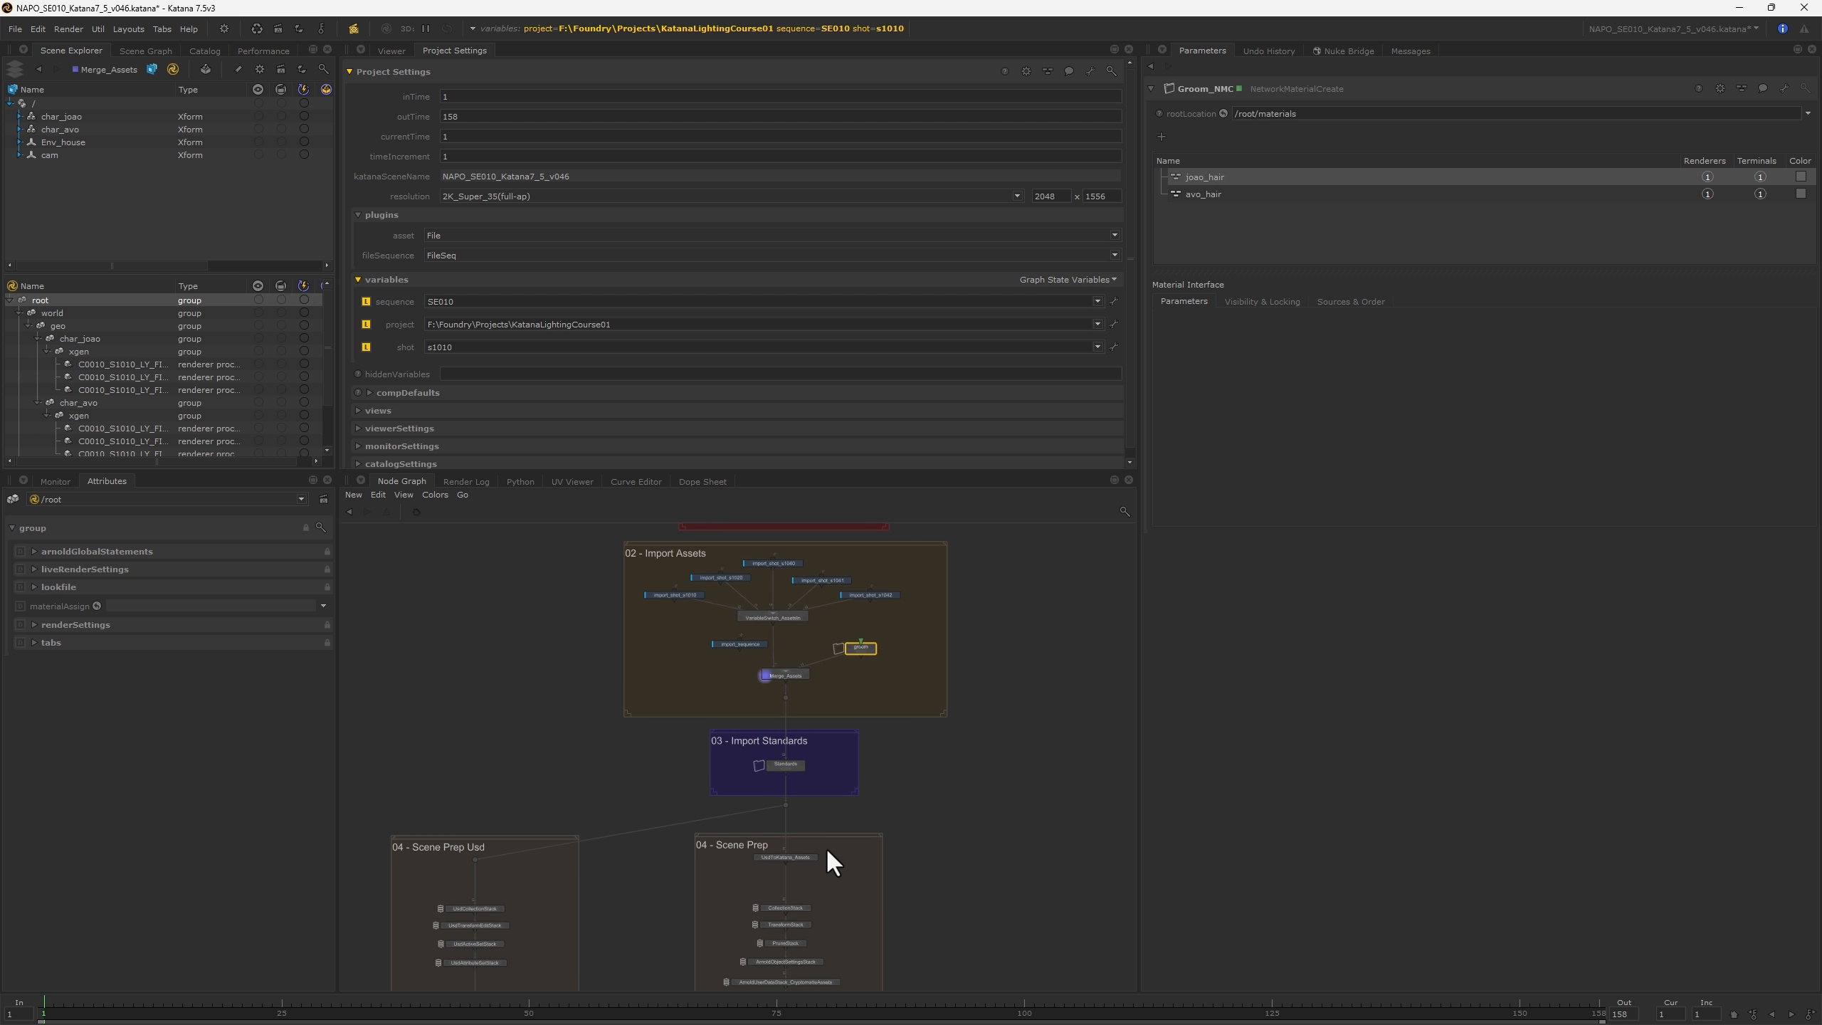
pyautogui.scroll(4, 826, 848)
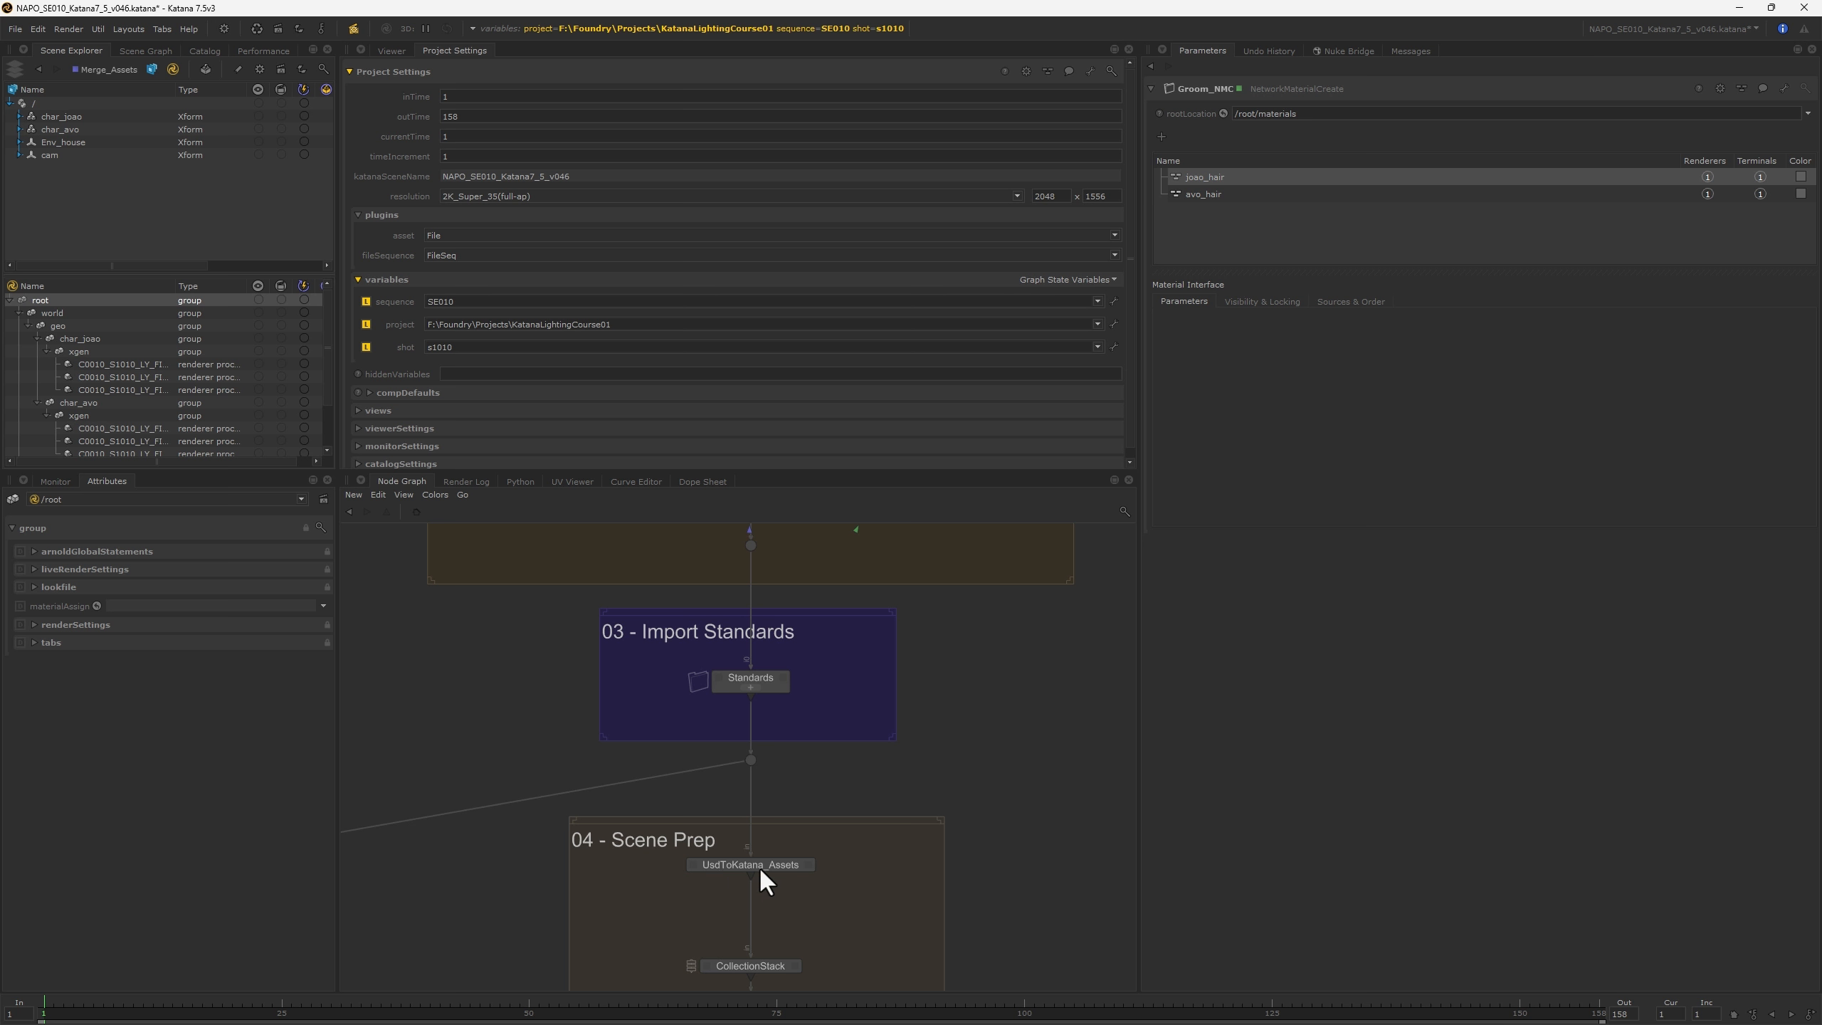
pyautogui.scroll(-4, 547, 693)
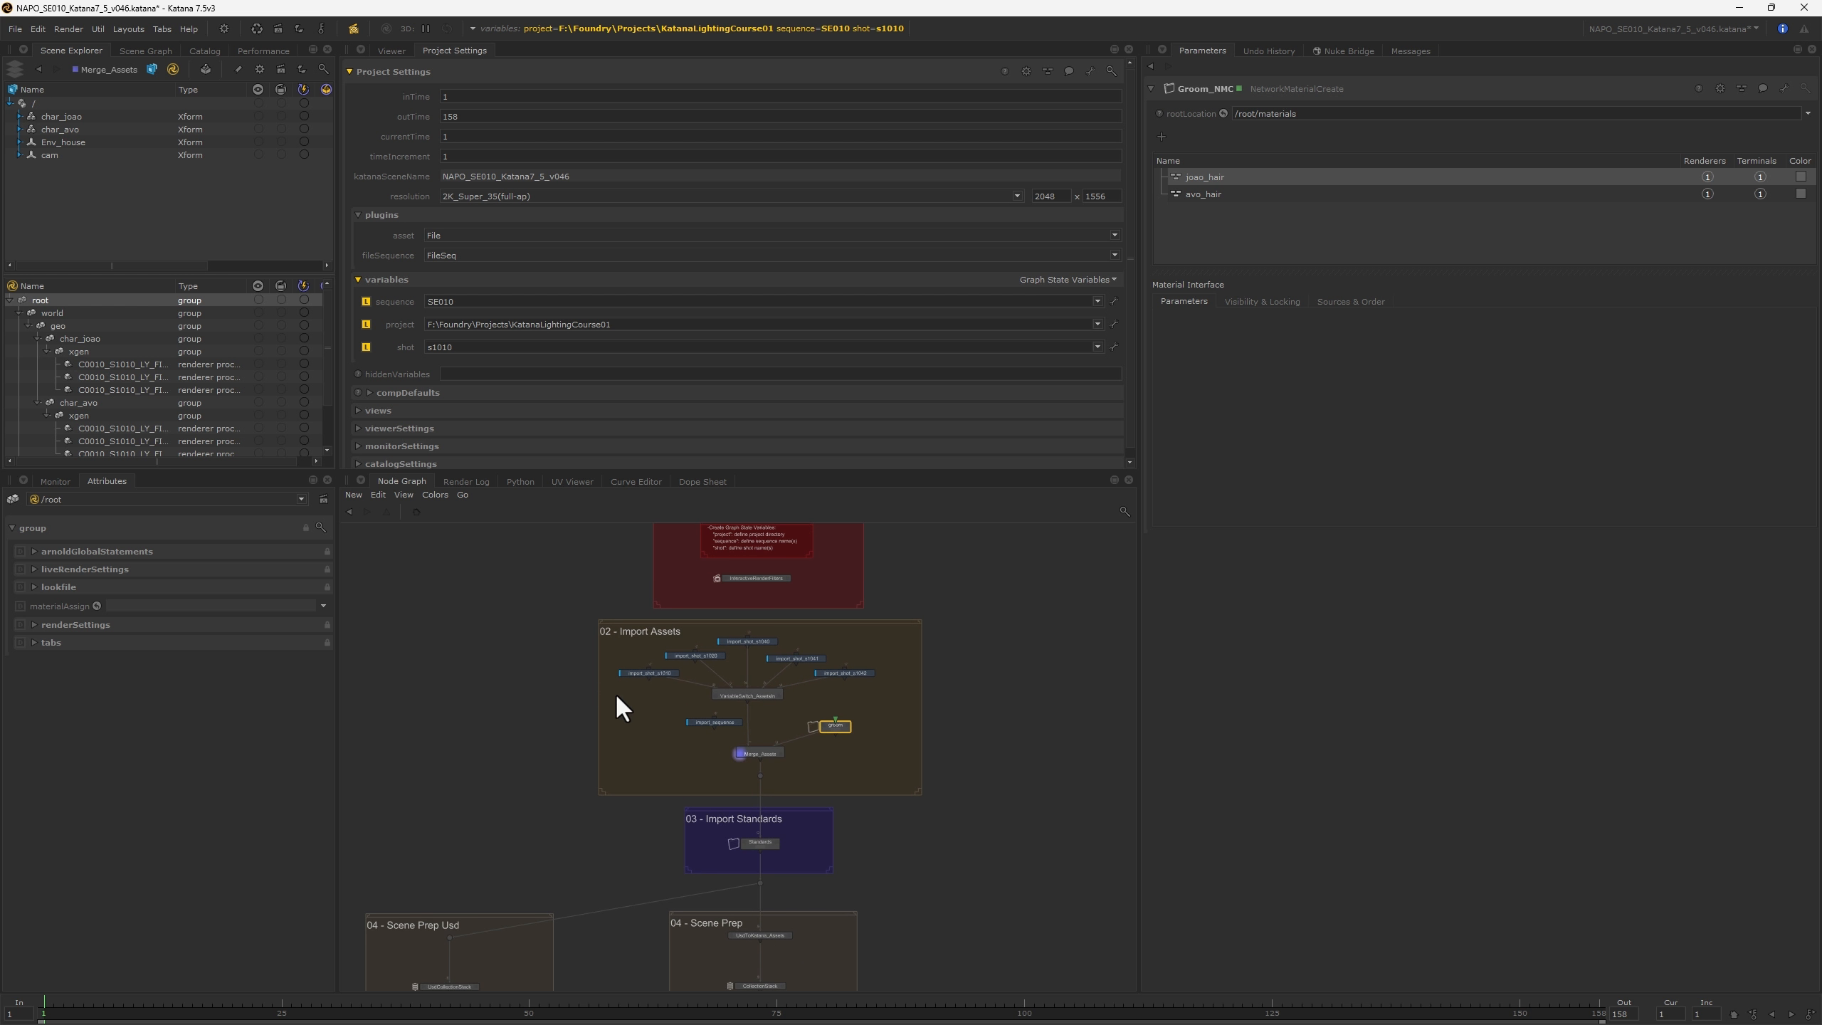